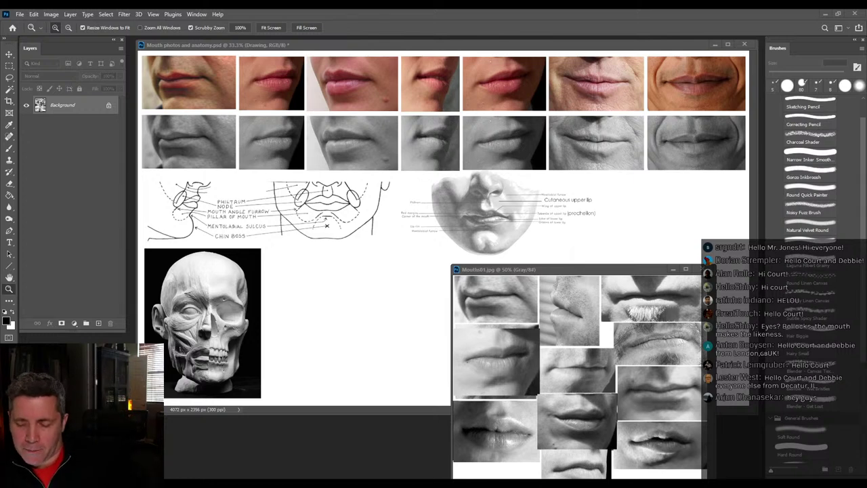
Move the Mouths01.jpg window down clear of the mouth anatomy document and enlarge that document's view to 50%.
drag(625, 268, 608, 429)
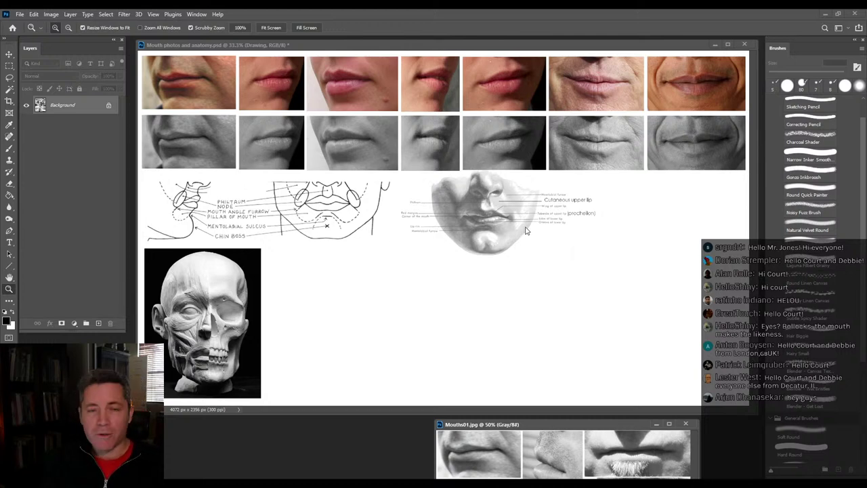
click(421, 325)
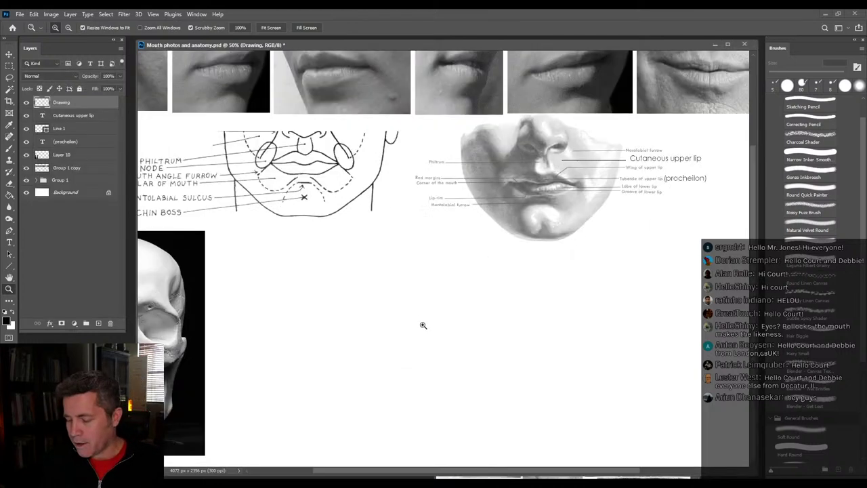
drag(501, 294, 551, 300)
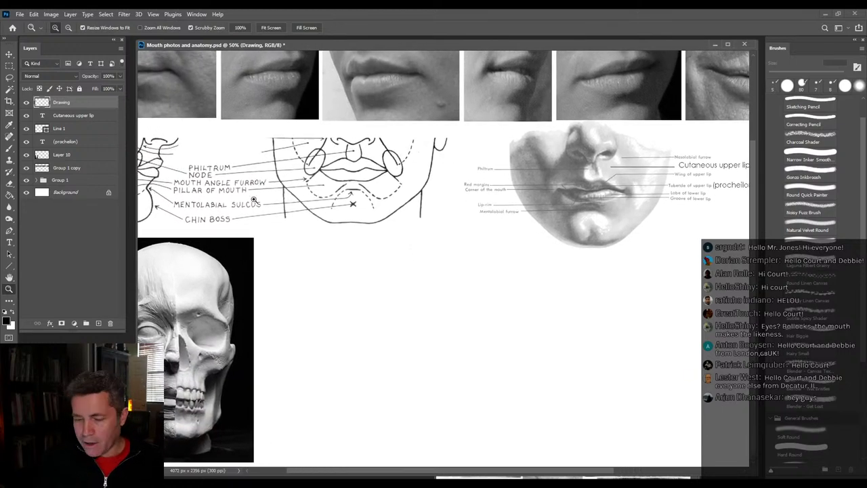
Shorten and lower the Layers panel, and widen the anatomy document window into the freed space up to the tool strip.
drag(137, 181, 109, 187)
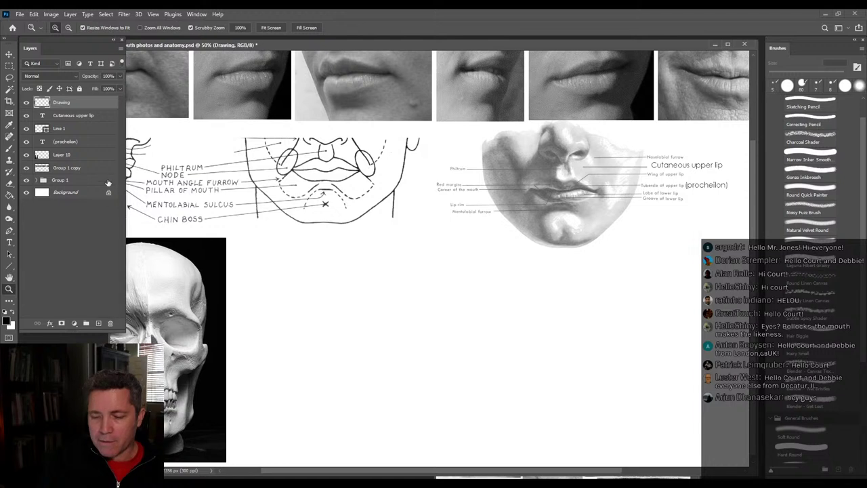
drag(106, 329, 106, 145)
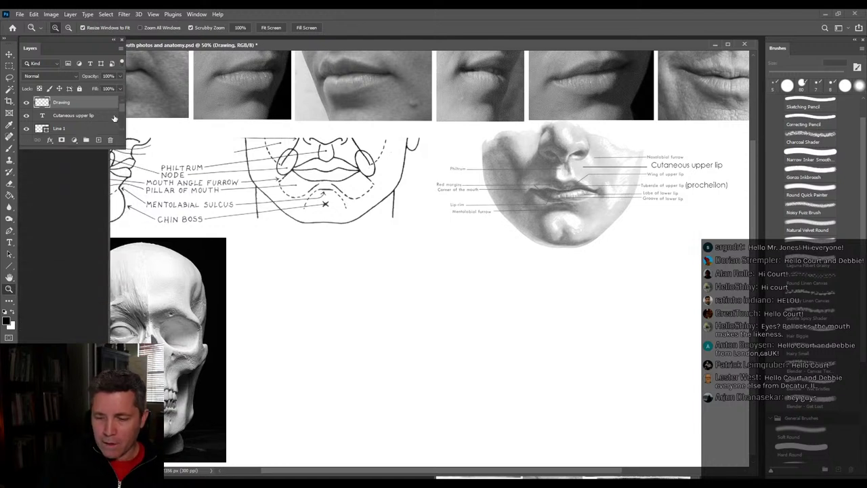
drag(100, 47, 102, 312)
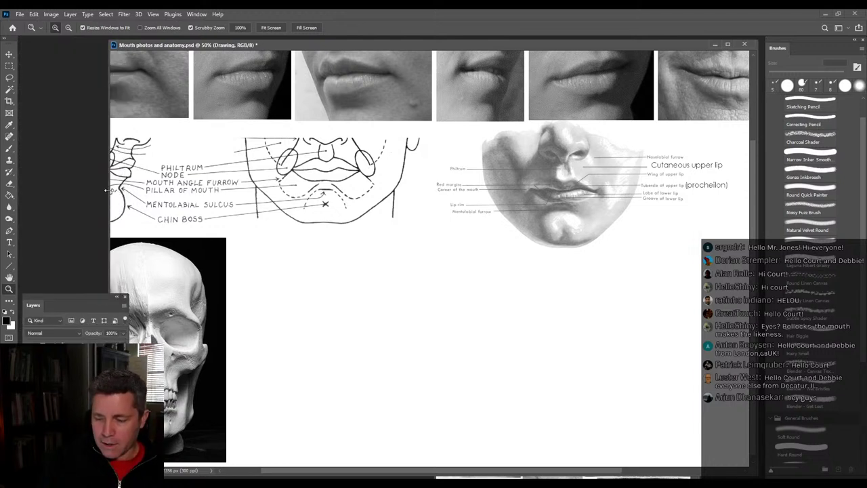
drag(107, 192, 26, 182)
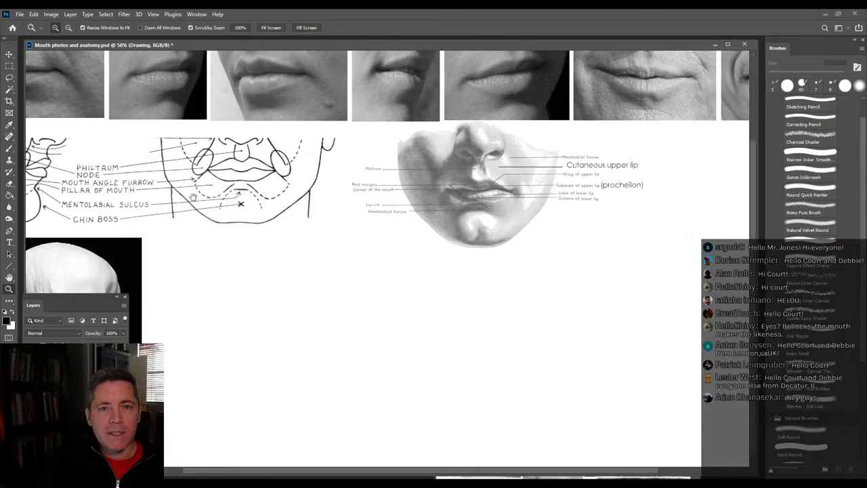
Sketch a tilted cylinder in the blank area below the shaded mouth reference with the 5 px Sketching Pencil brush.
drag(481, 239, 507, 348)
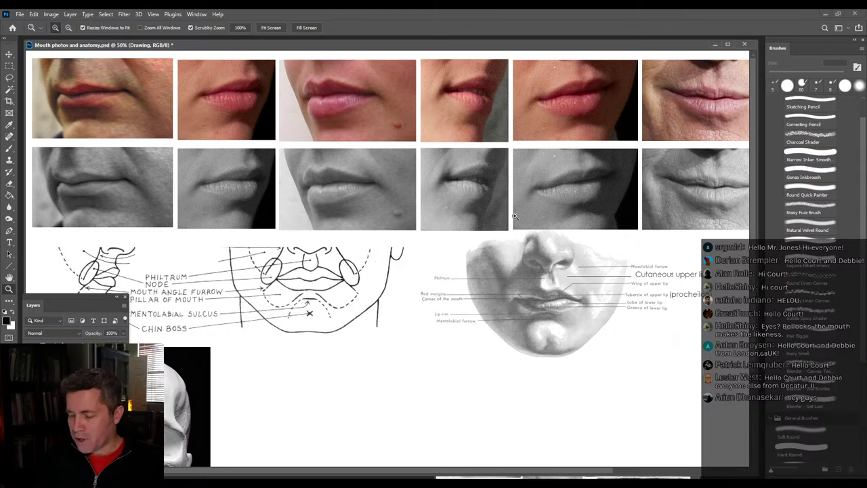
key(b)
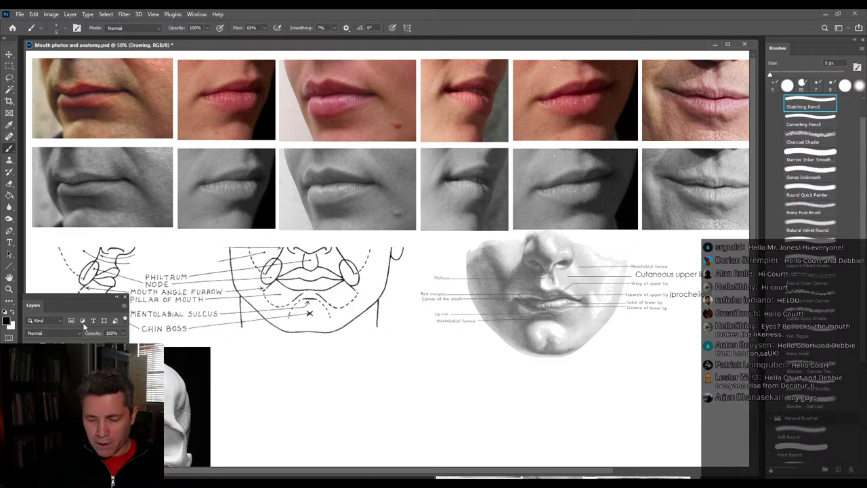
drag(502, 303, 499, 171)
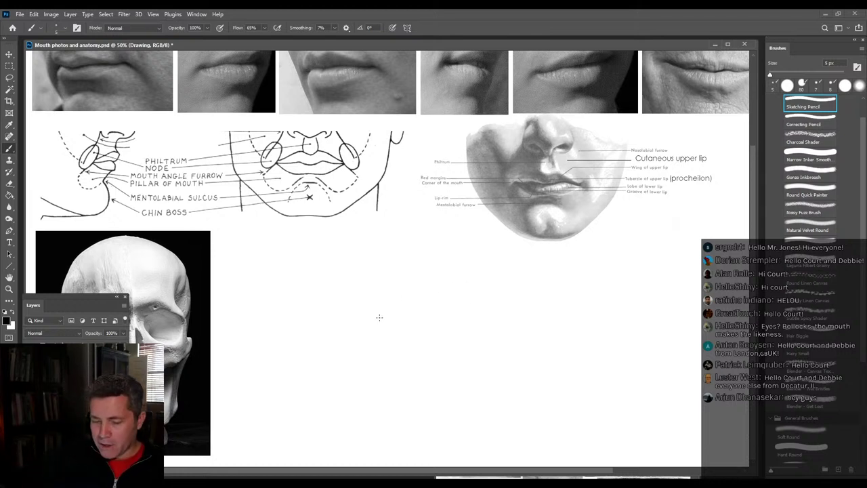
mouse_move(372, 292)
mouse_down()
mouse_move(401, 416)
mouse_move(395, 389)
mouse_up()
drag(372, 313, 499, 262)
mouse_move(384, 293)
mouse_down()
mouse_move(473, 257)
mouse_move(568, 258)
mouse_up()
mouse_move(541, 272)
mouse_down()
mouse_move(526, 271)
mouse_move(579, 261)
mouse_up()
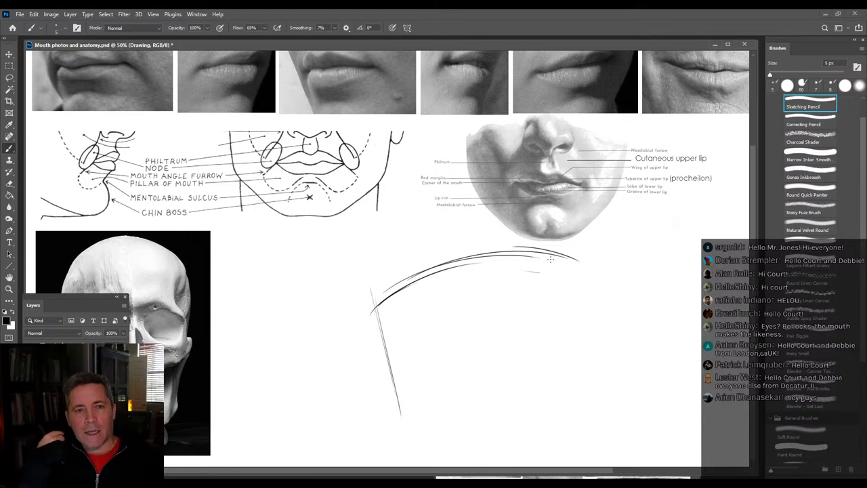
mouse_move(575, 260)
mouse_down()
mouse_move(603, 370)
mouse_move(605, 356)
mouse_move(490, 373)
mouse_move(401, 416)
mouse_up()
drag(604, 362, 405, 416)
Draw a slanted centre line down the cylinder's front and a curved mouth line crossing it at mid-height.
drag(429, 276, 454, 381)
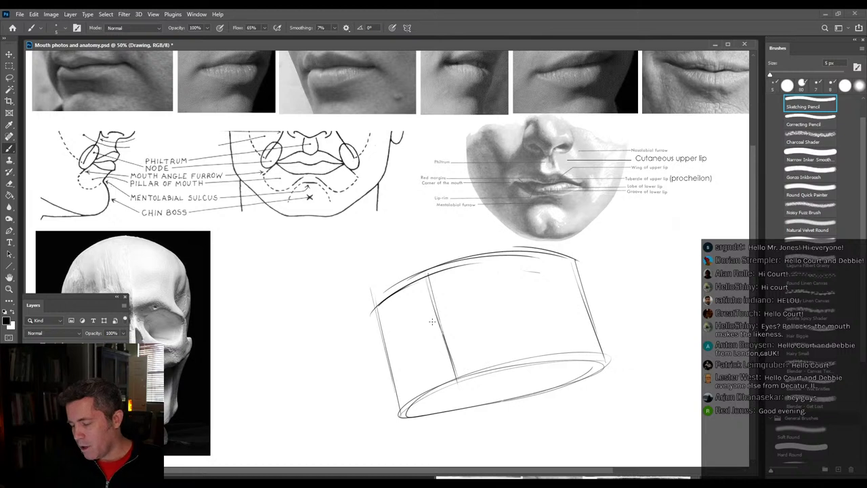
drag(405, 338, 480, 309)
drag(434, 324, 497, 309)
mouse_move(407, 339)
mouse_down()
mouse_move(483, 311)
mouse_move(498, 314)
mouse_move(438, 319)
mouse_up()
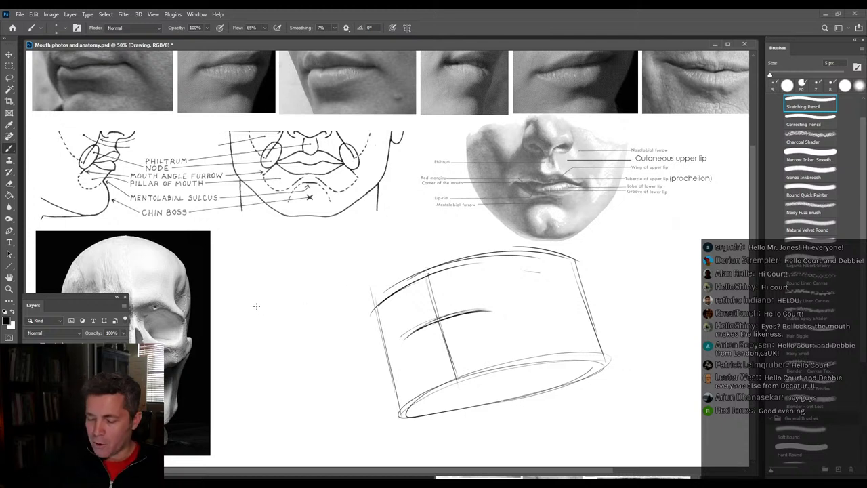
Sketch a small flat box beside the cylinder with hatching at one end and a mouth line and curved front at the other.
mouse_move(245, 296)
mouse_down()
mouse_move(246, 351)
mouse_move(258, 296)
mouse_move(354, 296)
mouse_move(355, 352)
mouse_move(242, 352)
mouse_up()
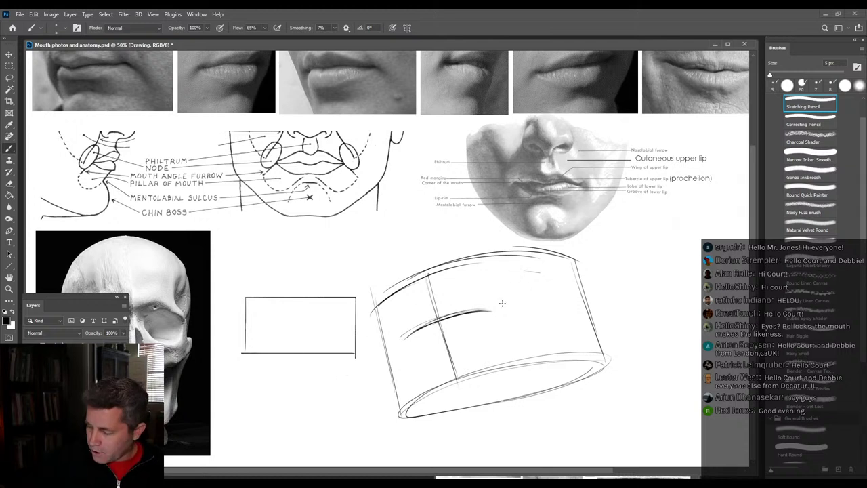
mouse_move(352, 301)
mouse_down()
mouse_move(349, 352)
mouse_move(346, 310)
mouse_move(338, 352)
mouse_move(308, 307)
mouse_up()
drag(243, 322, 264, 323)
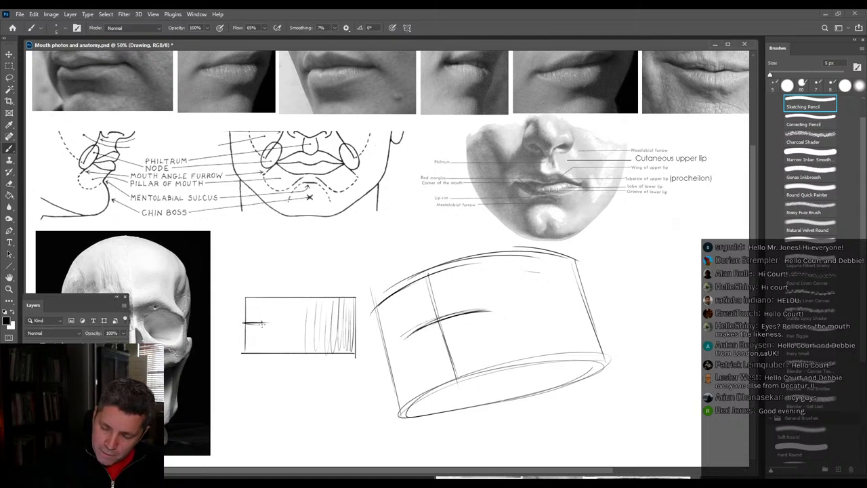
mouse_move(236, 318)
mouse_down()
mouse_move(242, 292)
mouse_move(234, 328)
mouse_up()
mouse_move(239, 293)
mouse_down()
mouse_move(244, 349)
mouse_move(238, 295)
mouse_move(237, 331)
mouse_move(241, 347)
mouse_move(239, 295)
mouse_move(248, 357)
mouse_up()
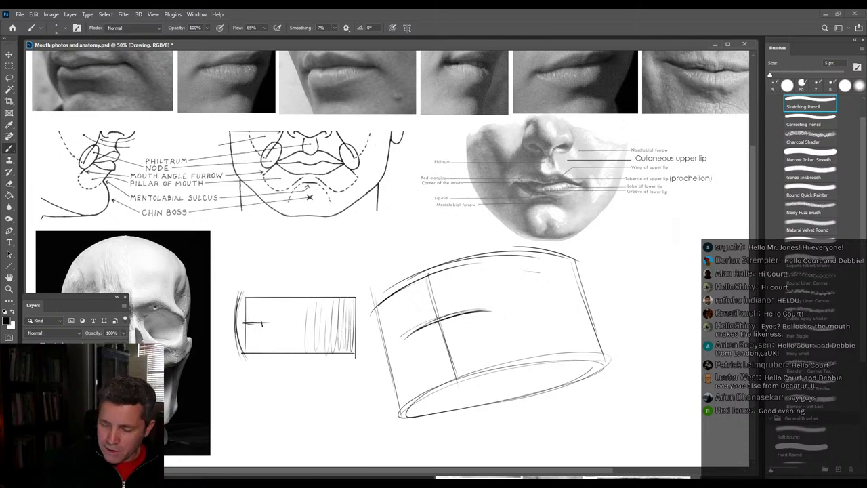
mouse_move(245, 323)
mouse_down()
mouse_move(232, 324)
mouse_move(245, 286)
mouse_move(238, 308)
mouse_up()
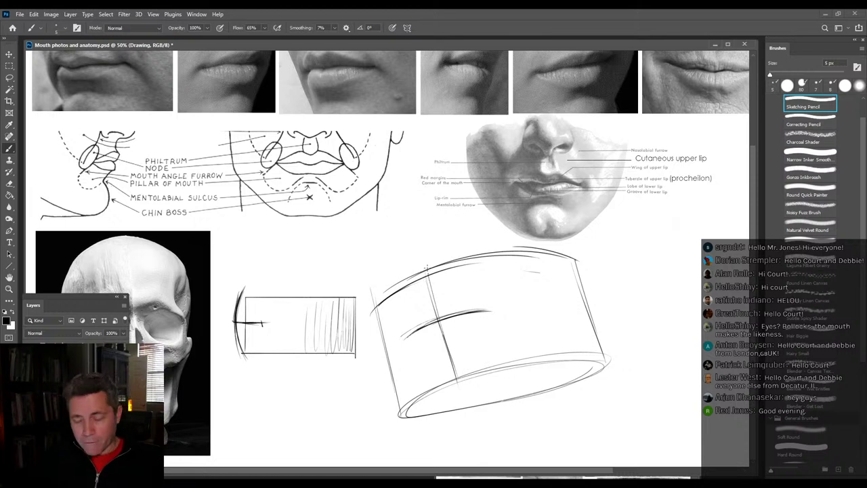
Draw guide lines fanning out from the top of the centre line down to the cylinder's base.
drag(417, 273, 433, 394)
drag(417, 299, 431, 374)
mouse_move(434, 283)
mouse_down()
mouse_move(489, 389)
mouse_move(457, 342)
mouse_move(470, 359)
mouse_up()
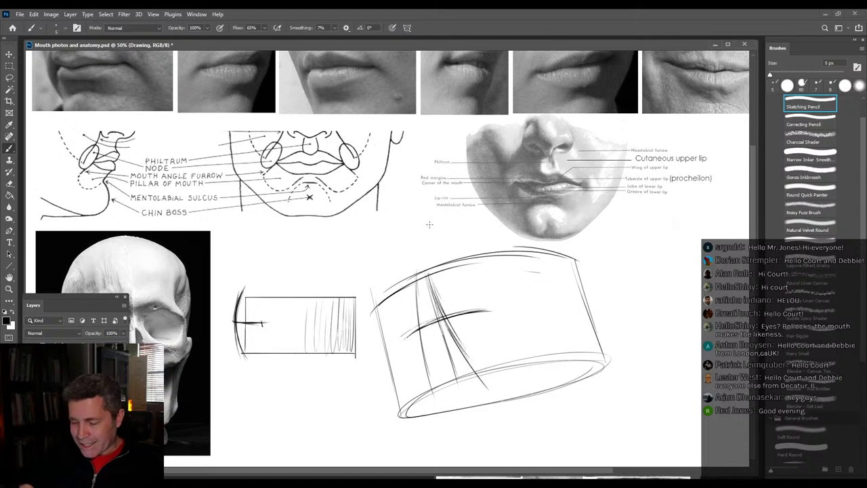
mouse_move(434, 396)
mouse_down()
mouse_move(417, 289)
mouse_move(480, 372)
mouse_up()
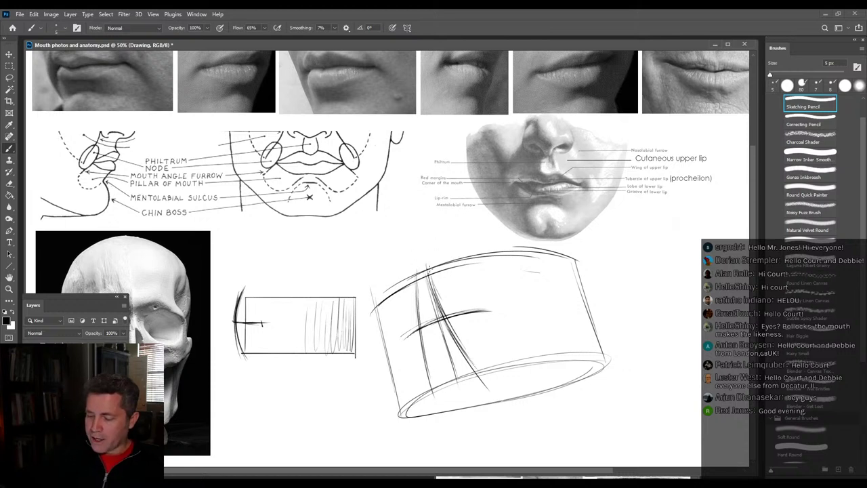
Draw a rounded nose arc over the top of the centre line and short ticks at both mouth corners.
mouse_move(397, 286)
mouse_down()
mouse_move(411, 259)
mouse_move(459, 263)
mouse_move(439, 252)
mouse_up()
drag(403, 335, 402, 347)
drag(483, 306, 488, 312)
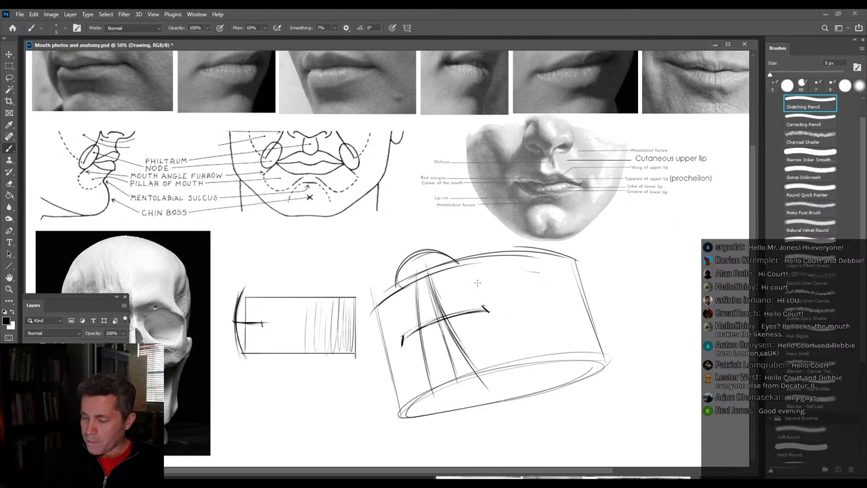
Outline the upper and lower lips around the mouth line, following the fanned guide lines on the cylinder.
drag(436, 293, 479, 372)
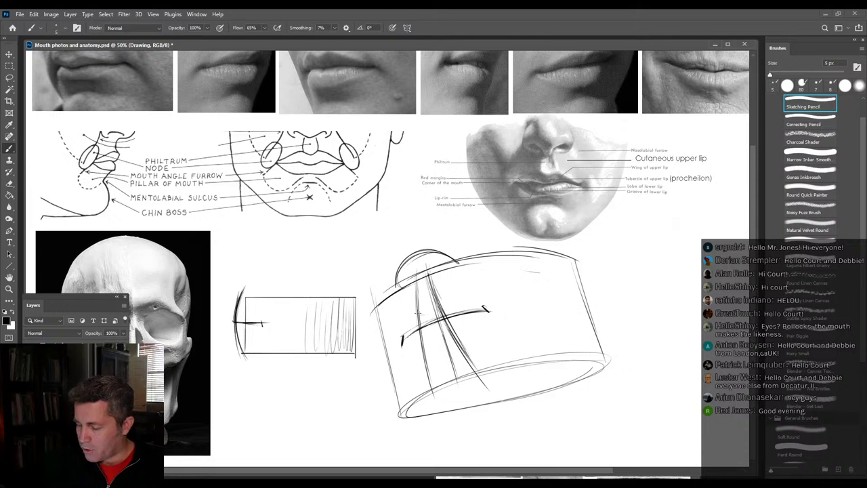
mouse_move(418, 313)
mouse_down()
mouse_move(438, 305)
mouse_move(408, 336)
mouse_up()
drag(436, 307, 479, 306)
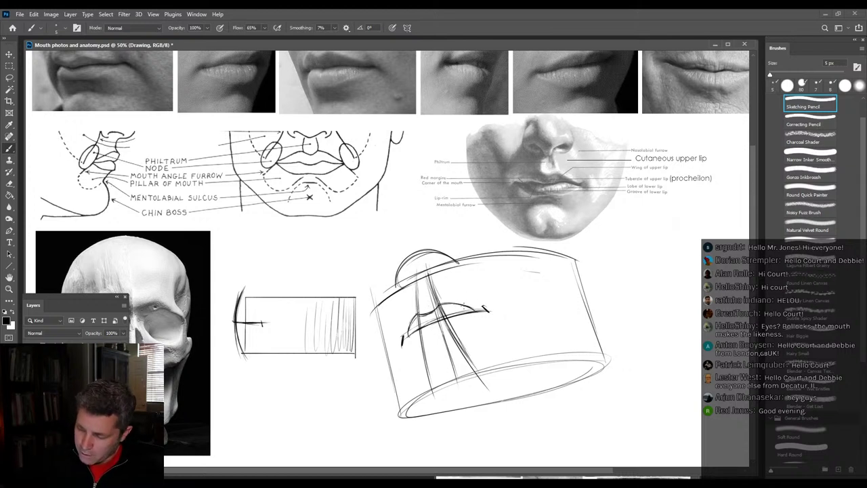
drag(420, 347, 478, 313)
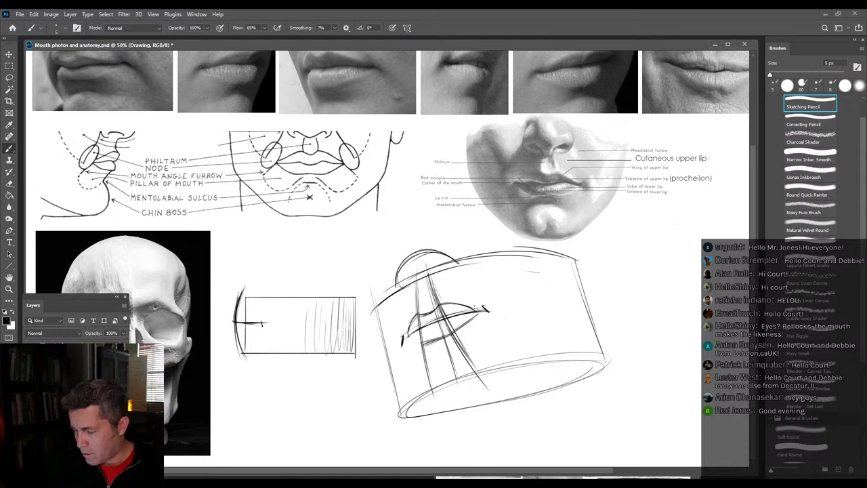
drag(407, 345, 458, 347)
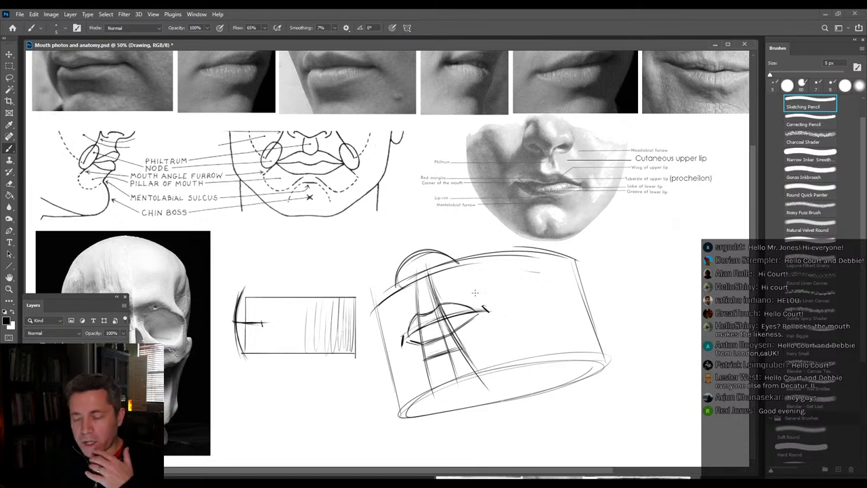
Build the chin form below the lower lip, with curved sides reaching the cylinder's base and hatching under the lip.
mouse_move(431, 358)
mouse_down()
mouse_move(448, 351)
mouse_move(432, 346)
mouse_move(461, 343)
mouse_move(429, 390)
mouse_up()
drag(463, 349, 472, 385)
drag(424, 373, 433, 402)
mouse_move(462, 366)
mouse_down()
mouse_move(435, 395)
mouse_move(472, 380)
mouse_up()
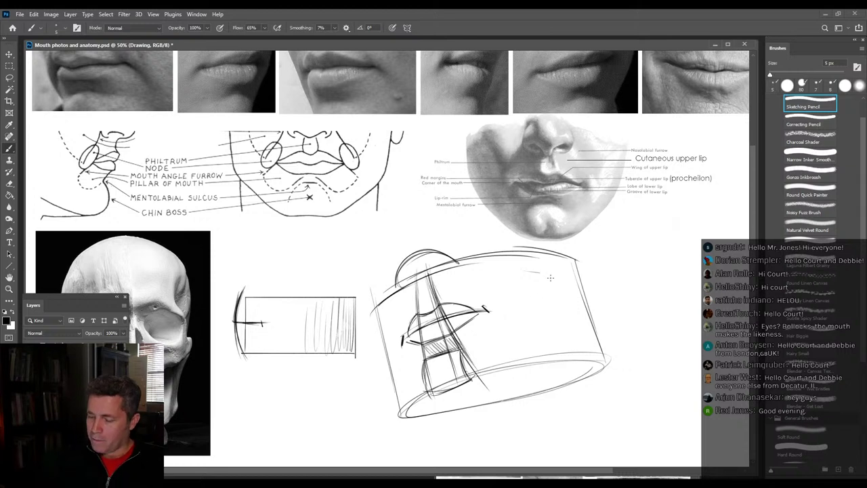
Create a new layer above the Drawing layer and hide the Drawing layer with the cylinder sketch.
key(ctrl+shift+alt+n)
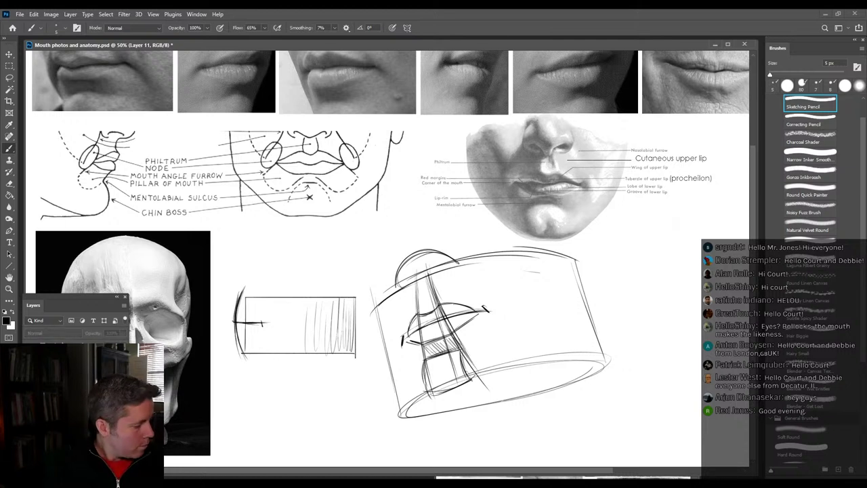
key(F7)
key(F7)
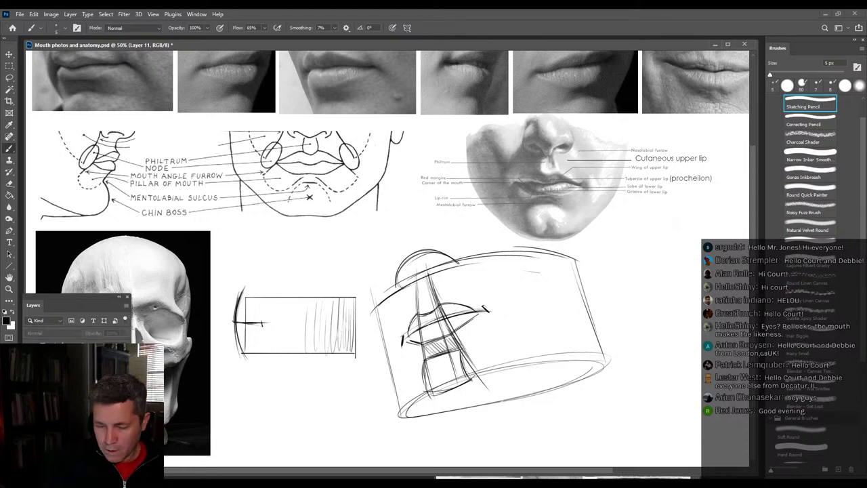
key(ctrl+comma)
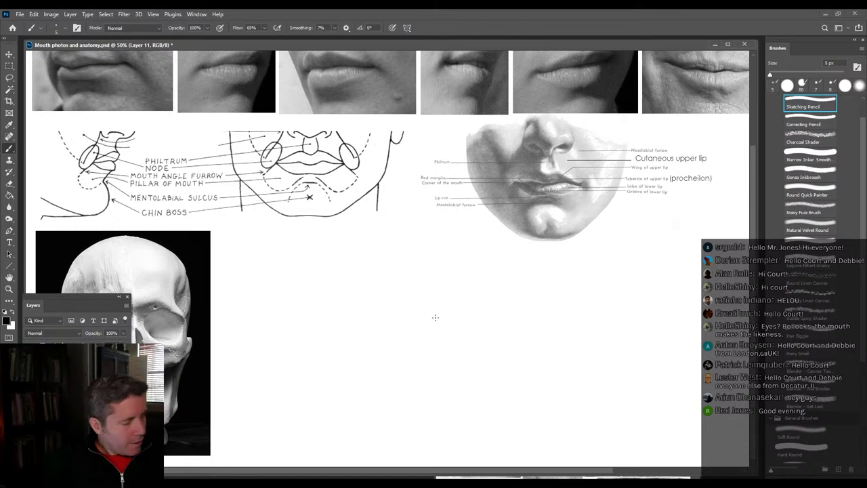
Draw a horizontal mouth line in the cleared area, with slanted ticks at both corners and a vertical centre mark.
mouse_move(408, 337)
mouse_down()
mouse_move(547, 337)
mouse_move(391, 338)
mouse_move(395, 343)
mouse_up()
drag(552, 333, 563, 347)
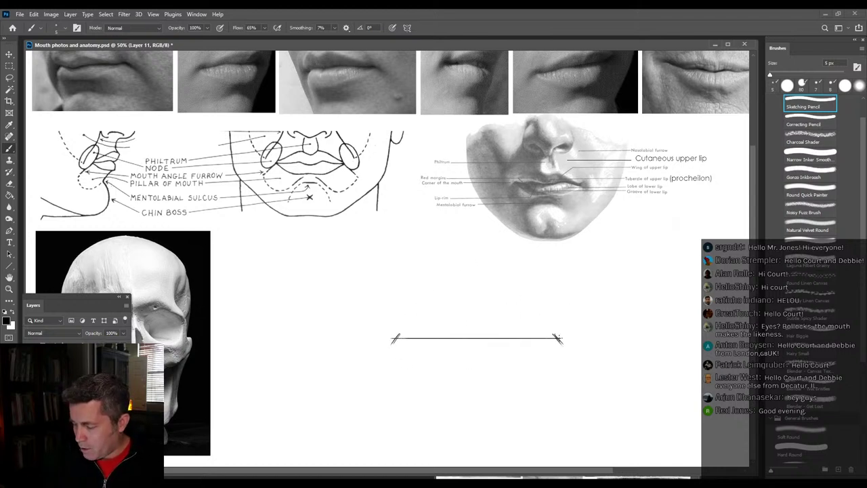
drag(406, 328, 393, 344)
drag(552, 332, 567, 348)
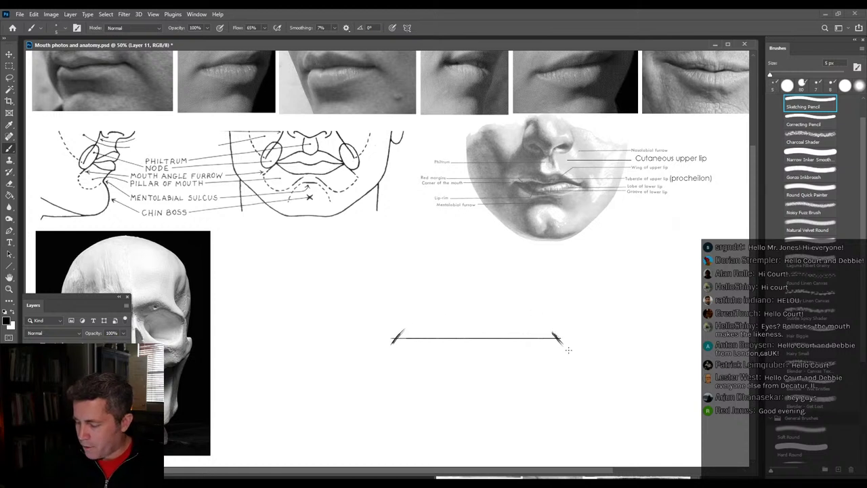
drag(473, 320, 477, 354)
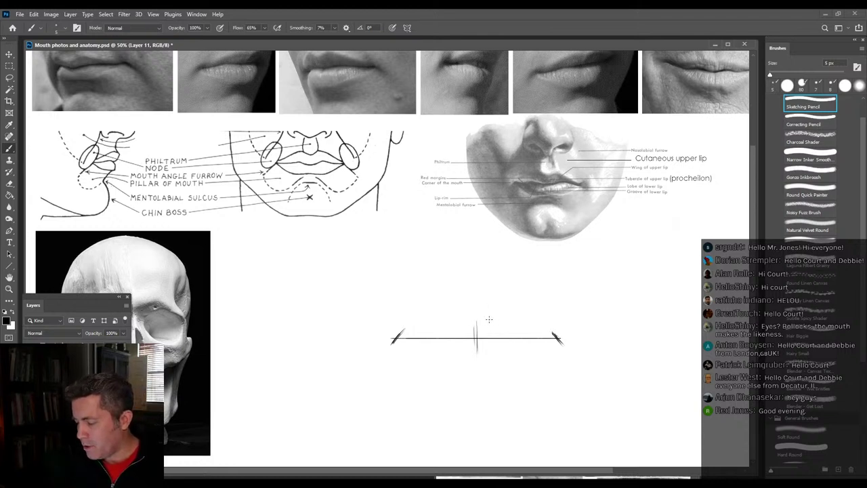
Outline the upper lip with a central dip and sloping sides, and sketch the lower lip's bottom contour.
mouse_move(452, 320)
mouse_down()
mouse_move(495, 318)
mouse_move(454, 321)
mouse_move(500, 313)
mouse_move(450, 317)
mouse_move(417, 333)
mouse_move(438, 322)
mouse_up()
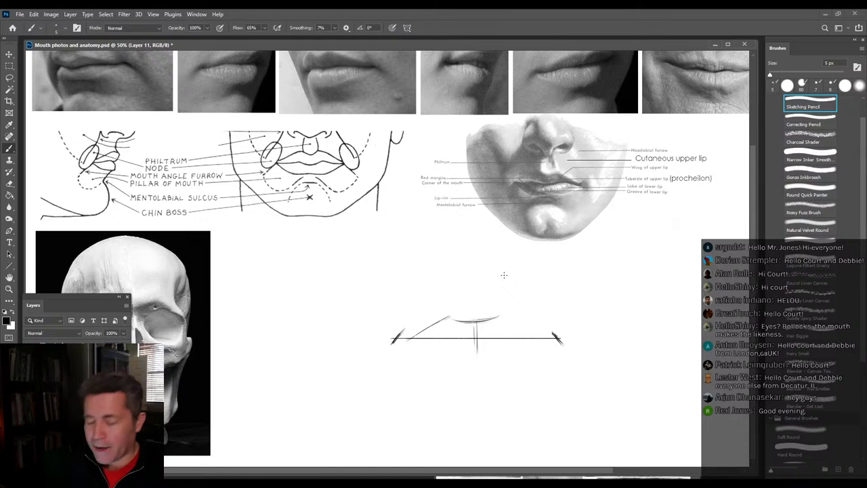
mouse_move(454, 316)
mouse_down()
mouse_move(500, 316)
mouse_move(539, 341)
mouse_up()
mouse_move(501, 319)
mouse_down()
mouse_move(541, 342)
mouse_move(533, 339)
mouse_up()
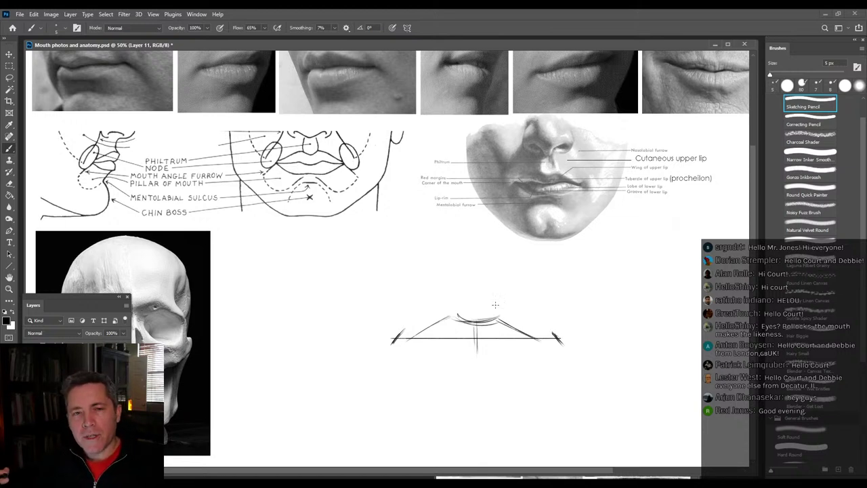
drag(498, 315, 553, 343)
mouse_move(470, 372)
mouse_down()
mouse_move(523, 363)
mouse_move(436, 369)
mouse_move(416, 353)
mouse_move(444, 371)
mouse_move(527, 353)
mouse_up()
Draw the V-shaped central tubercle of the upper lip and define the parting line out towards both corners.
drag(498, 322, 473, 343)
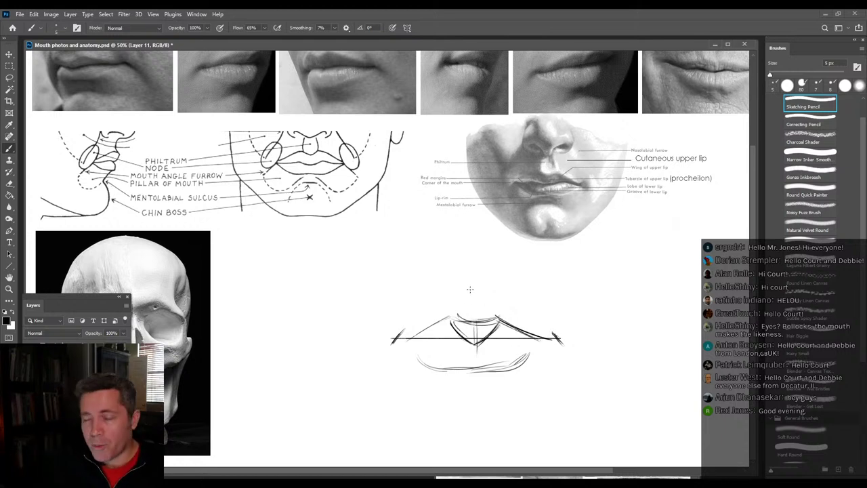
drag(458, 334, 413, 339)
drag(492, 335, 545, 339)
drag(510, 342, 545, 339)
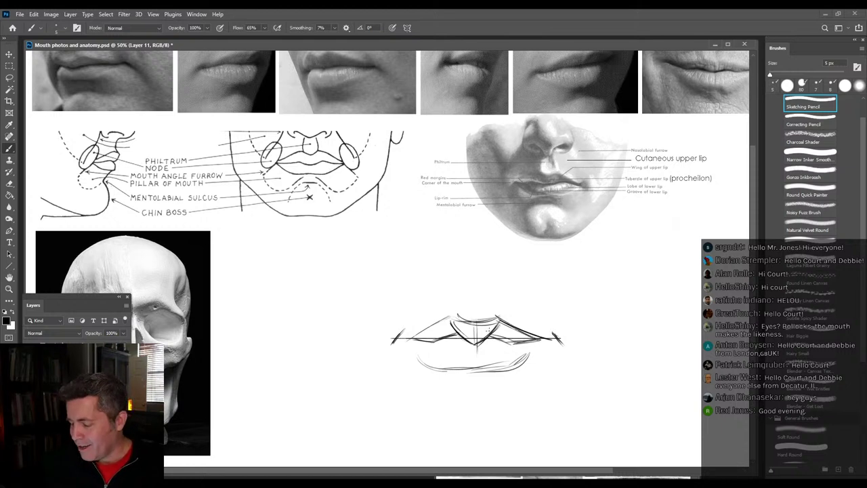
Reinforce the upper lip's V-shaped tubercle and define the wing shapes out to both mouth corners.
drag(453, 325, 475, 342)
mouse_move(457, 319)
mouse_down()
mouse_move(489, 319)
mouse_move(436, 341)
mouse_up()
drag(409, 337, 447, 320)
drag(494, 336, 541, 339)
drag(502, 317, 549, 344)
Draw two side-by-side ovals inside the lower lip and strengthen its bottom contour and the mouth corner.
mouse_move(493, 334)
mouse_down()
mouse_move(519, 344)
mouse_move(512, 369)
mouse_move(536, 354)
mouse_move(526, 360)
mouse_up()
mouse_move(458, 369)
mouse_down()
mouse_move(429, 365)
mouse_move(479, 353)
mouse_move(420, 358)
mouse_move(463, 362)
mouse_move(441, 366)
mouse_up()
mouse_move(476, 344)
mouse_down()
mouse_move(477, 366)
mouse_move(522, 345)
mouse_move(478, 370)
mouse_move(425, 371)
mouse_move(440, 353)
mouse_move(433, 369)
mouse_move(470, 370)
mouse_up()
drag(512, 369, 532, 348)
drag(402, 341, 407, 335)
Finish the far mouth corner and move the mouth sketch sideways to clear drawing space beside the skull reference.
drag(549, 334, 658, 351)
key(v)
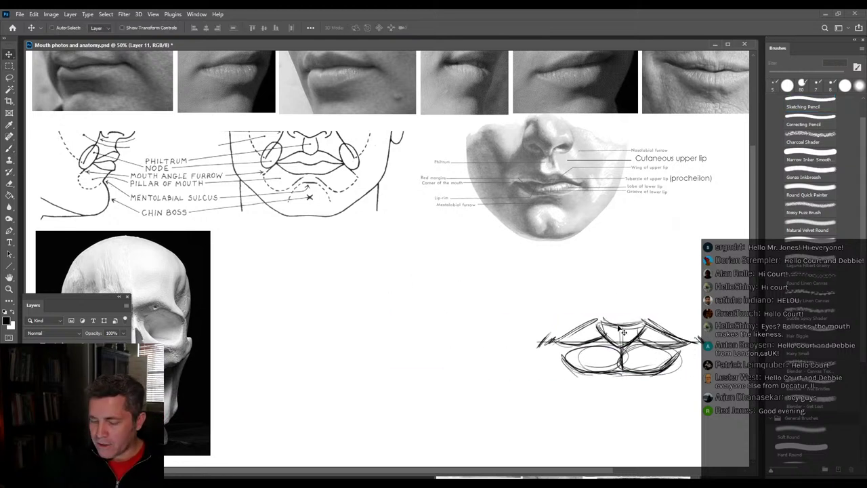
Start a second mouth with a horizontal line, slanted corner ticks, a centre mark and an angular upper lip outline.
key(b)
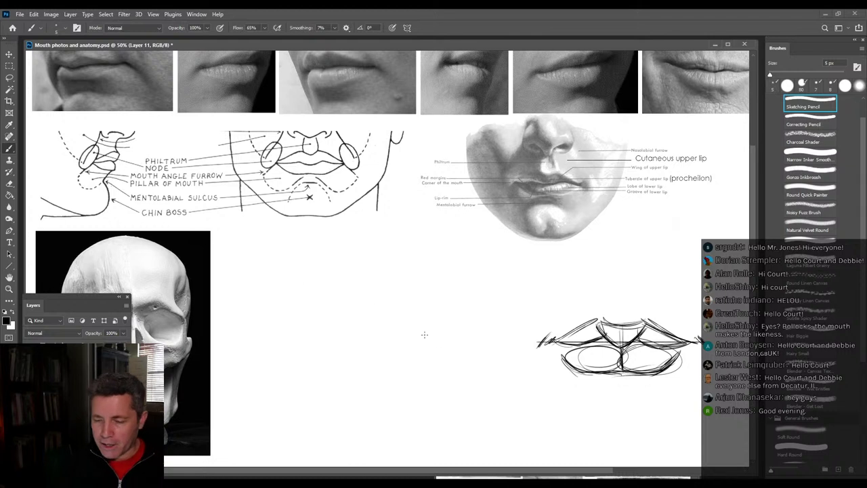
drag(309, 348, 472, 353)
drag(310, 350, 315, 344)
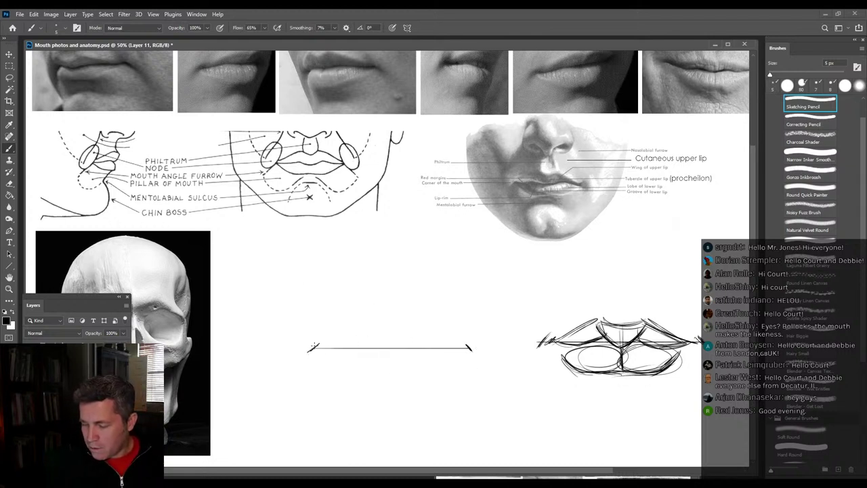
drag(389, 345, 391, 355)
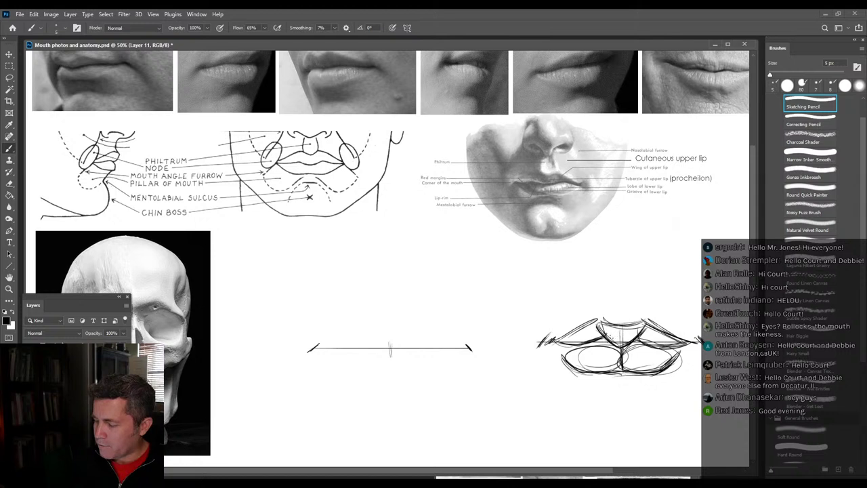
mouse_move(390, 329)
mouse_down()
mouse_move(391, 357)
mouse_move(406, 331)
mouse_move(368, 327)
mouse_move(320, 351)
mouse_move(448, 342)
mouse_move(466, 351)
mouse_up()
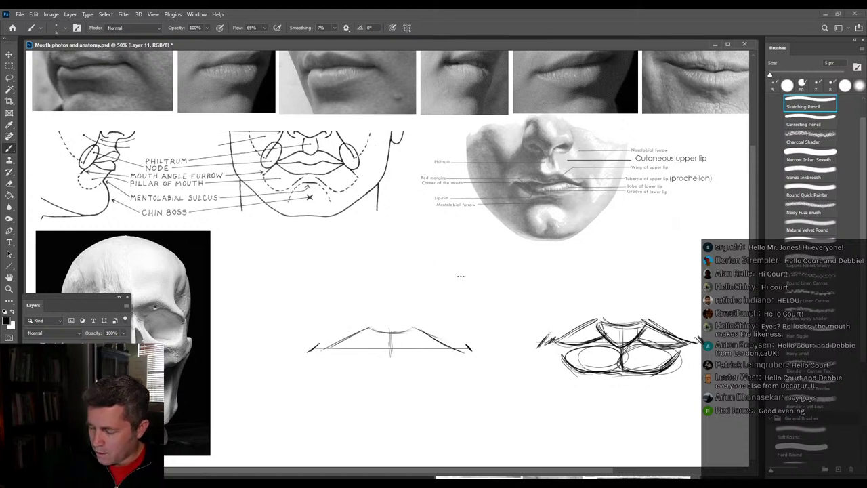
Block in the second mouth's lower lip with a flat base line and angled sides.
mouse_move(373, 375)
mouse_down()
mouse_move(433, 372)
mouse_move(363, 372)
mouse_move(427, 373)
mouse_move(447, 359)
mouse_up()
mouse_move(338, 363)
mouse_down()
mouse_move(358, 379)
mouse_move(419, 370)
mouse_up()
drag(374, 372, 434, 370)
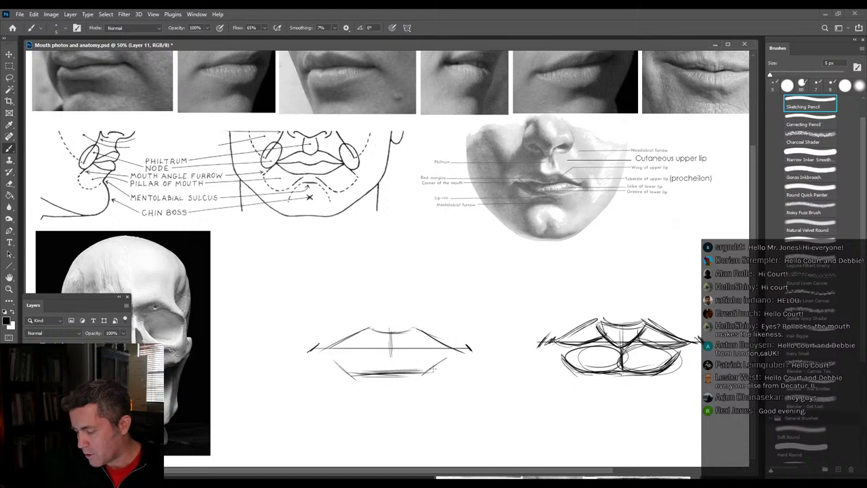
Draw the second mouth's central tubercle and the upper lip's lower edges out to both corners.
drag(368, 330, 390, 356)
mouse_move(393, 356)
mouse_down()
mouse_move(415, 337)
mouse_move(389, 351)
mouse_move(347, 352)
mouse_move(373, 344)
mouse_move(322, 354)
mouse_move(366, 350)
mouse_up()
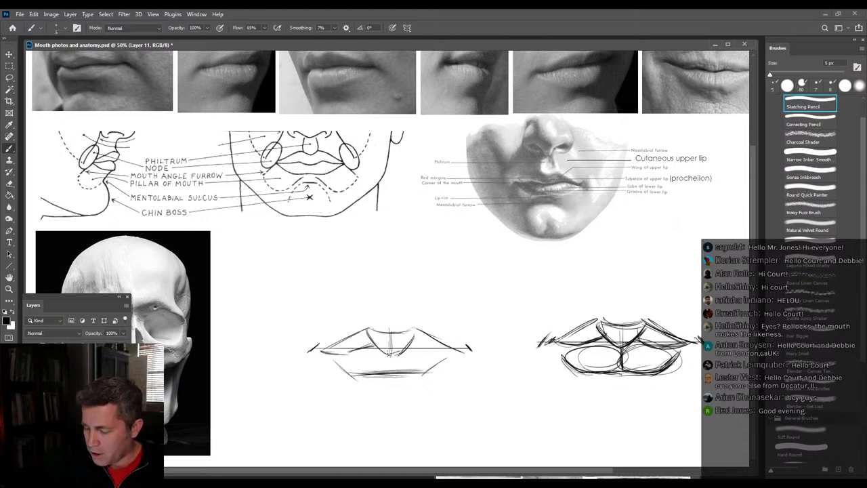
mouse_move(422, 349)
mouse_down()
mouse_move(414, 343)
mouse_move(461, 358)
mouse_move(412, 344)
mouse_move(465, 349)
mouse_up()
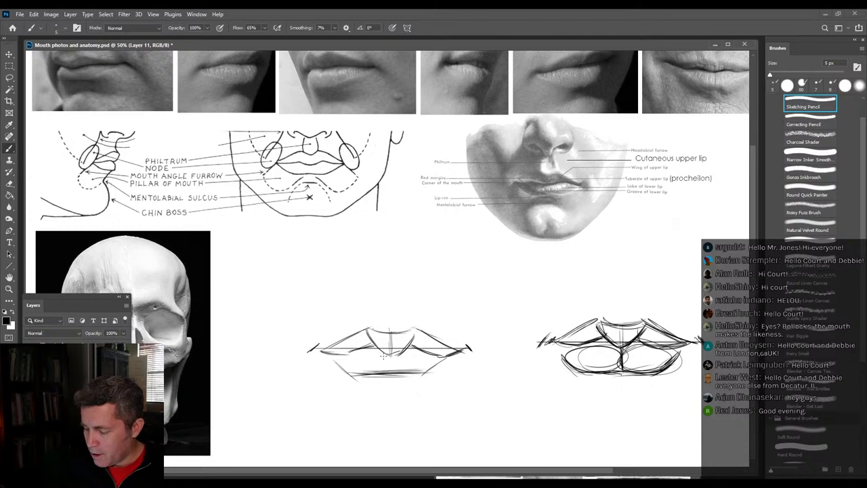
Divide the lower lip into three planes with slanted lines, darken its outline and add a short line beneath it.
drag(370, 349, 363, 372)
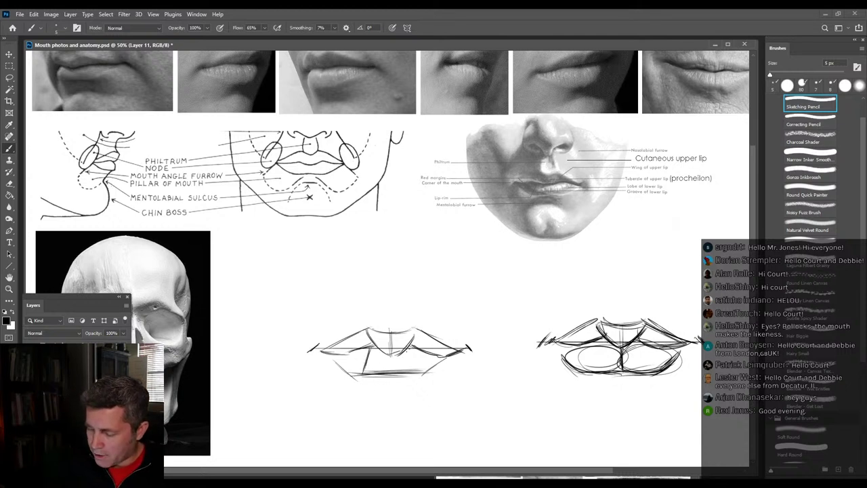
drag(411, 350, 421, 375)
drag(411, 350, 420, 373)
mouse_move(366, 374)
mouse_down()
mouse_move(430, 375)
mouse_move(328, 357)
mouse_move(357, 373)
mouse_up()
drag(343, 370, 356, 379)
mouse_move(426, 374)
mouse_down()
mouse_move(457, 351)
mouse_move(424, 372)
mouse_up()
drag(363, 399, 422, 395)
Number the upper lip planes 1 to 4 and the lower lip planes 1 to 3, and strengthen the upper lip's centre line.
drag(355, 338, 359, 346)
drag(375, 335, 407, 346)
drag(420, 334, 428, 347)
drag(399, 341, 403, 348)
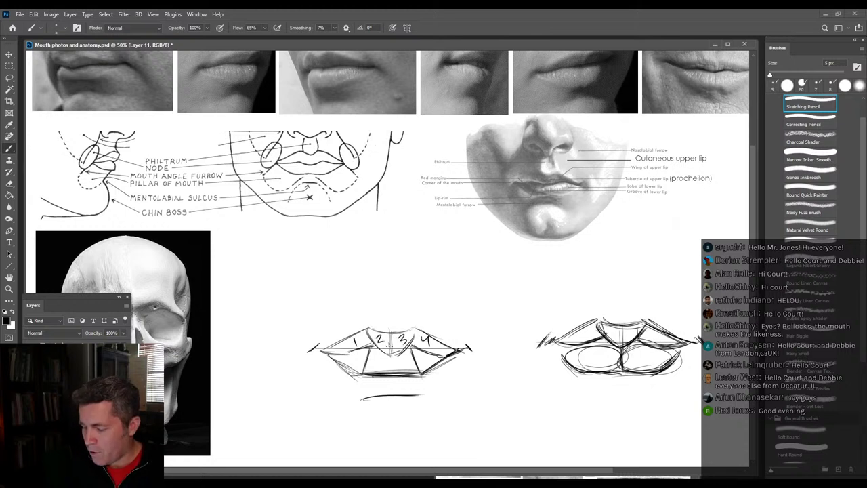
mouse_move(353, 357)
mouse_down()
mouse_move(355, 368)
mouse_move(427, 363)
mouse_move(423, 371)
mouse_up()
drag(392, 330, 392, 356)
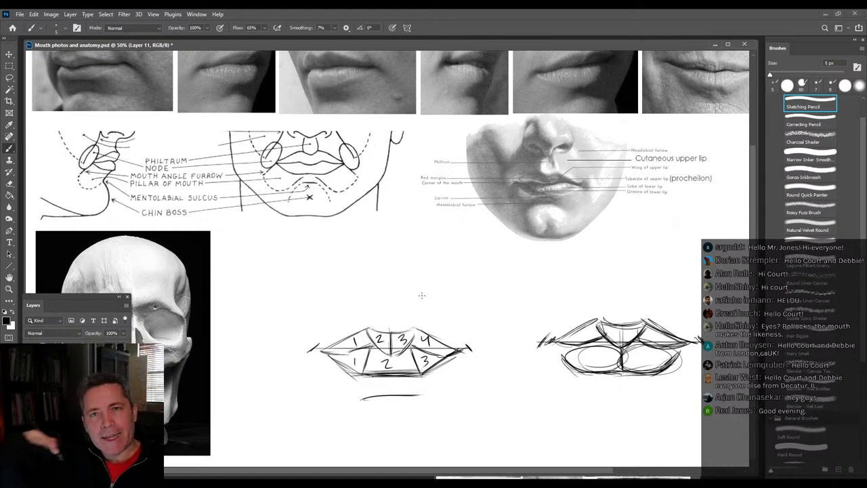
Hatch shadow over upper lip planes 1 and 3, lower lip plane 3 and the area below the lower lip.
mouse_move(402, 329)
mouse_down()
mouse_move(393, 340)
mouse_move(412, 328)
mouse_move(394, 351)
mouse_move(412, 359)
mouse_move(393, 359)
mouse_up()
mouse_move(351, 336)
mouse_down()
mouse_move(336, 349)
mouse_move(360, 331)
mouse_move(339, 352)
mouse_move(366, 339)
mouse_move(351, 354)
mouse_move(372, 343)
mouse_move(429, 365)
mouse_move(442, 353)
mouse_move(427, 374)
mouse_move(445, 361)
mouse_move(415, 352)
mouse_move(442, 345)
mouse_move(409, 356)
mouse_move(411, 373)
mouse_move(399, 377)
mouse_up()
drag(395, 374, 381, 380)
drag(418, 351, 416, 370)
mouse_move(438, 357)
mouse_down()
mouse_move(421, 371)
mouse_move(432, 372)
mouse_move(415, 367)
mouse_up()
mouse_move(433, 360)
mouse_down()
mouse_move(426, 370)
mouse_move(438, 368)
mouse_up()
mouse_move(376, 374)
mouse_down()
mouse_move(363, 394)
mouse_move(367, 386)
mouse_move(385, 393)
mouse_up()
drag(414, 375, 397, 396)
mouse_move(420, 378)
mouse_down()
mouse_move(401, 396)
mouse_move(415, 396)
mouse_up()
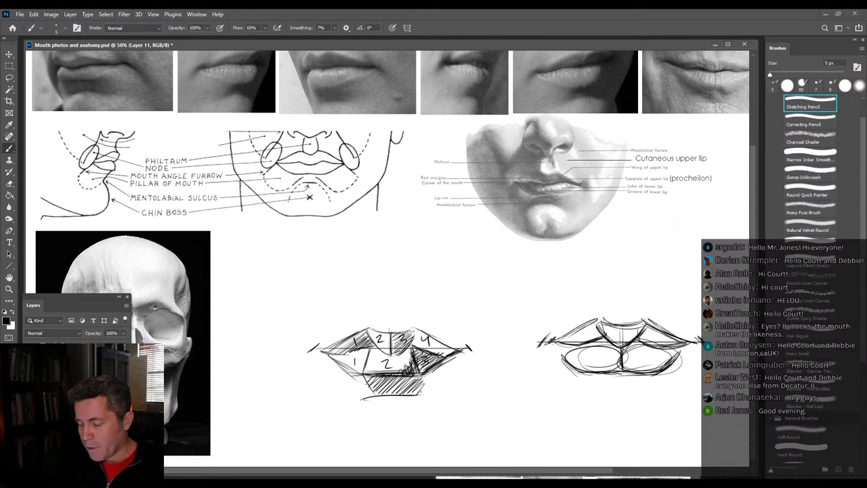
Draw the philtrum as a tall U shape rising from the centre of the upper lip.
mouse_move(409, 307)
mouse_down()
mouse_move(412, 332)
mouse_move(373, 333)
mouse_up()
mouse_move(377, 294)
mouse_down()
mouse_move(374, 330)
mouse_move(373, 313)
mouse_up()
drag(405, 283, 409, 323)
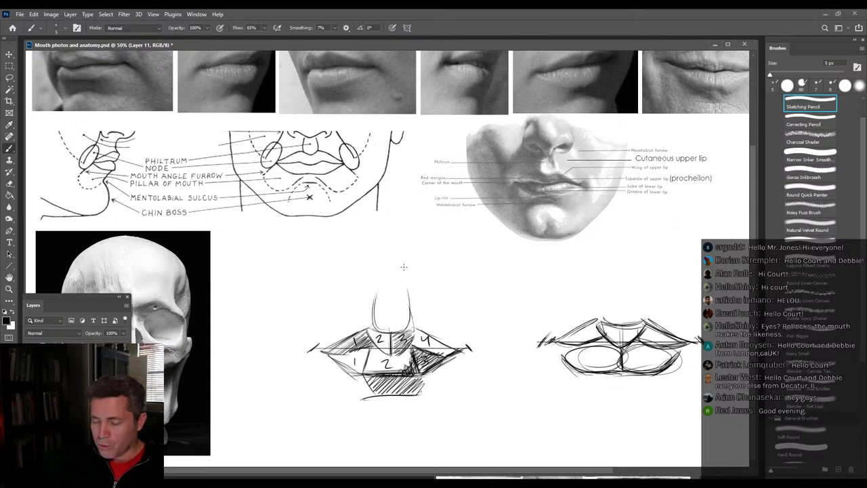
key(ctrl+comma)
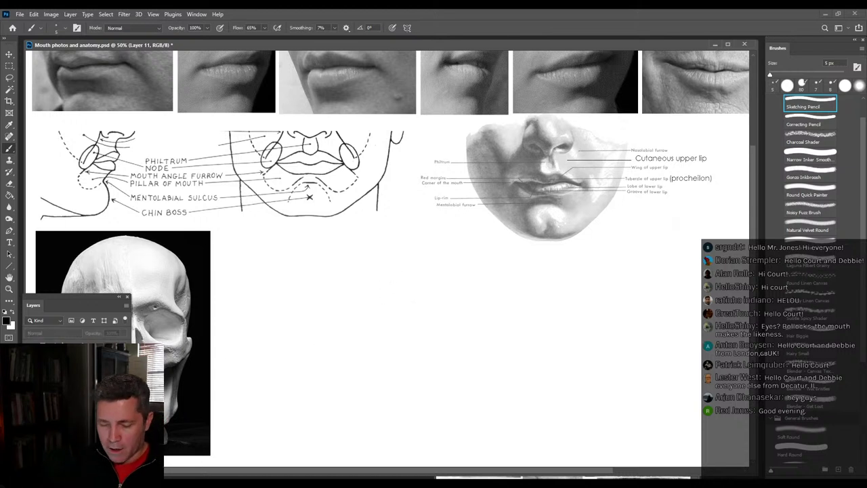
key(ctrl+z)
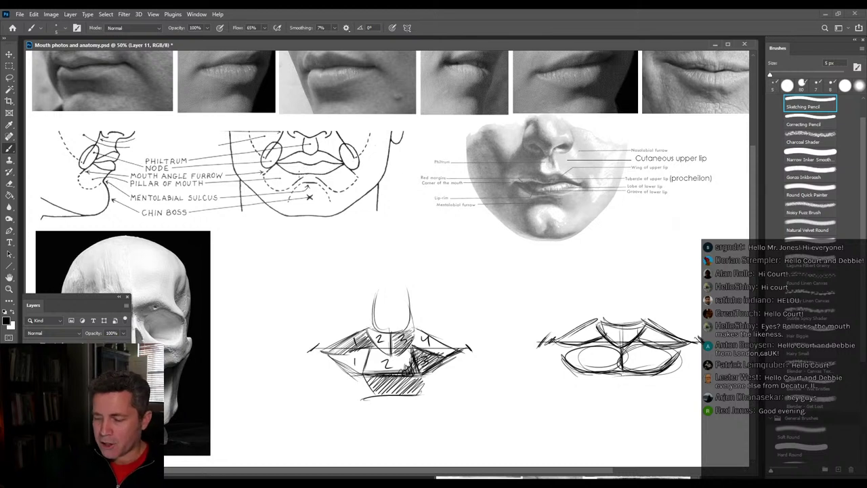
Draw the pillars of the mouth as block forms angling down and outward from both sides of the lower lip.
drag(359, 376, 332, 419)
mouse_move(322, 353)
mouse_down()
mouse_move(301, 407)
mouse_move(335, 422)
mouse_up()
drag(421, 376, 478, 420)
mouse_move(464, 353)
mouse_down()
mouse_move(496, 404)
mouse_move(444, 426)
mouse_up()
mouse_move(419, 373)
mouse_down()
mouse_move(441, 407)
mouse_move(454, 410)
mouse_up()
mouse_move(463, 356)
mouse_down()
mouse_move(489, 397)
mouse_move(459, 410)
mouse_up()
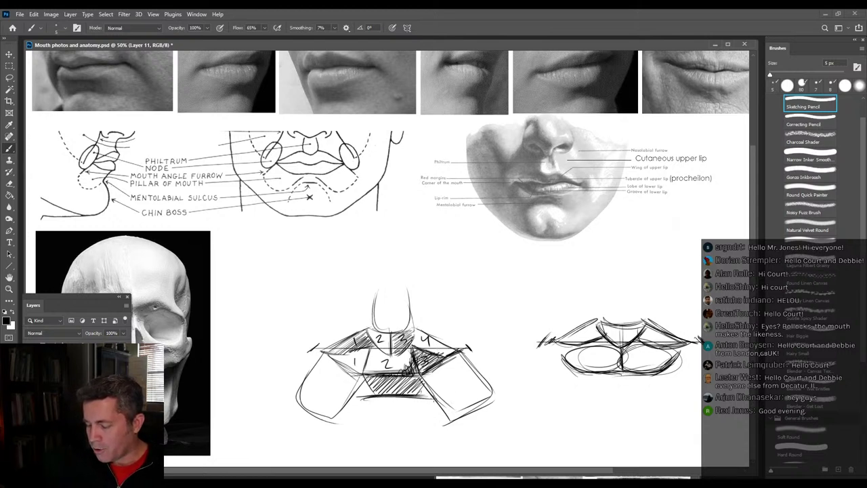
Strengthen the line beneath the hatched area and block in a boxy chin form directly below it.
drag(368, 398, 429, 397)
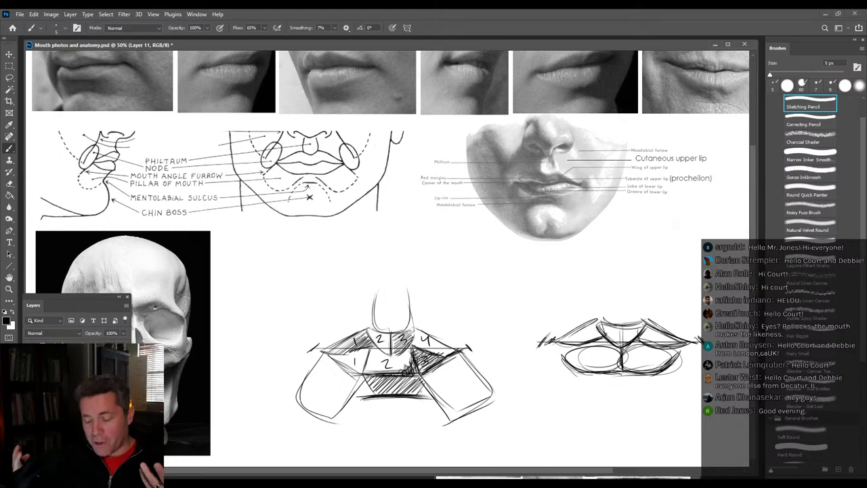
mouse_move(374, 399)
mouse_down()
mouse_move(368, 424)
mouse_move(411, 429)
mouse_up()
drag(421, 405, 423, 424)
drag(366, 431, 423, 430)
drag(369, 398, 368, 435)
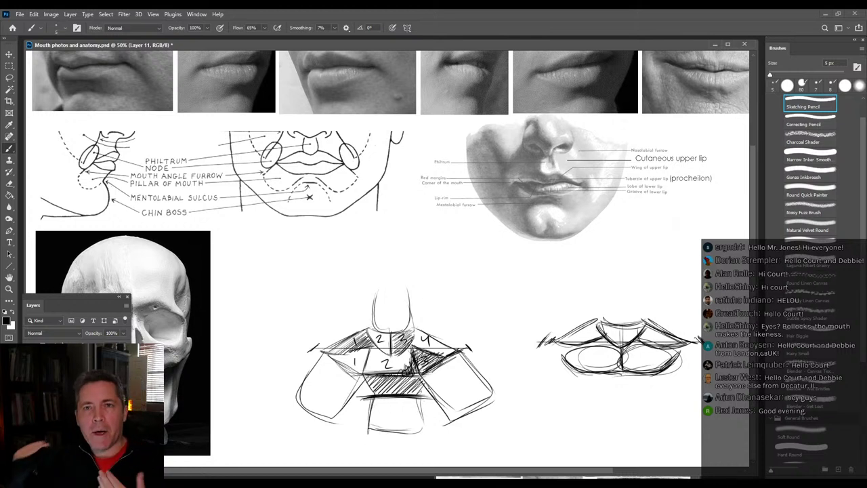
mouse_move(420, 404)
mouse_down()
mouse_move(393, 430)
mouse_move(424, 425)
mouse_move(361, 427)
mouse_move(390, 433)
mouse_up()
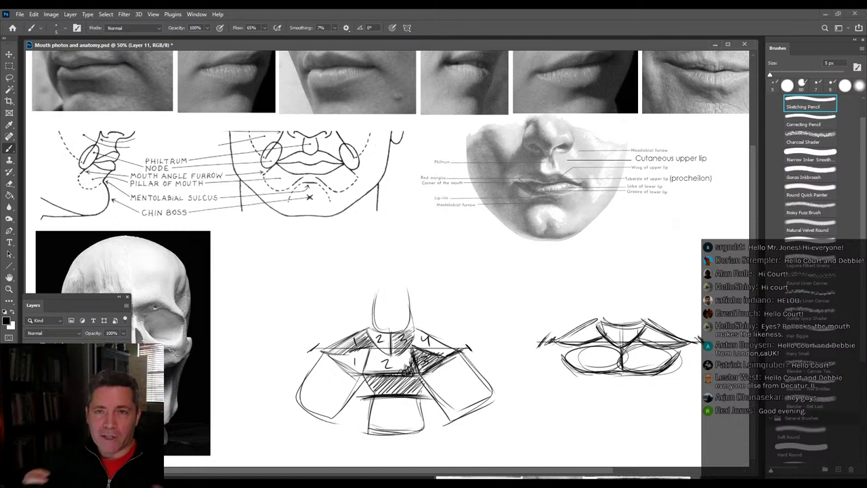
Rework the chin block with repeated contour strokes, rounding its corners and lower edge.
drag(386, 399, 368, 426)
mouse_move(415, 400)
mouse_down()
mouse_move(425, 426)
mouse_move(371, 433)
mouse_move(367, 443)
mouse_up()
drag(371, 408, 367, 426)
drag(423, 399, 417, 435)
drag(412, 435, 381, 434)
drag(366, 403, 363, 438)
drag(377, 397, 365, 419)
drag(419, 410, 420, 427)
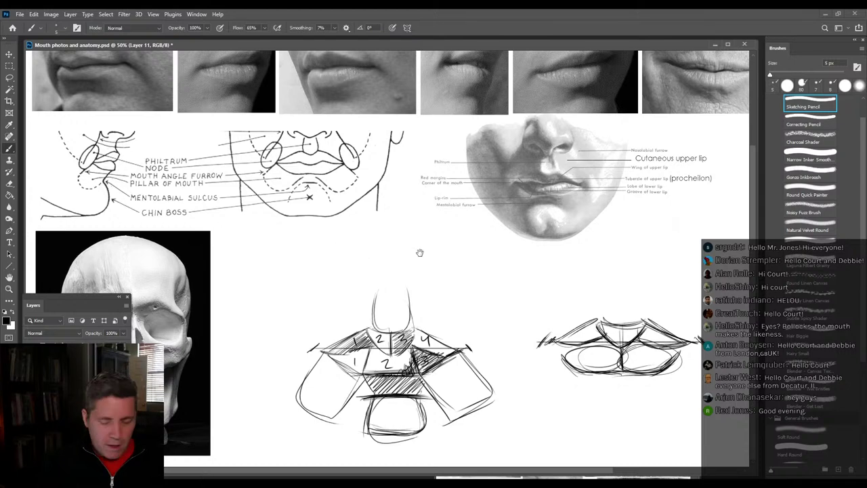
Bring the full skull reference into view, circle its chin form and undo the circle.
drag(394, 45, 549, 42)
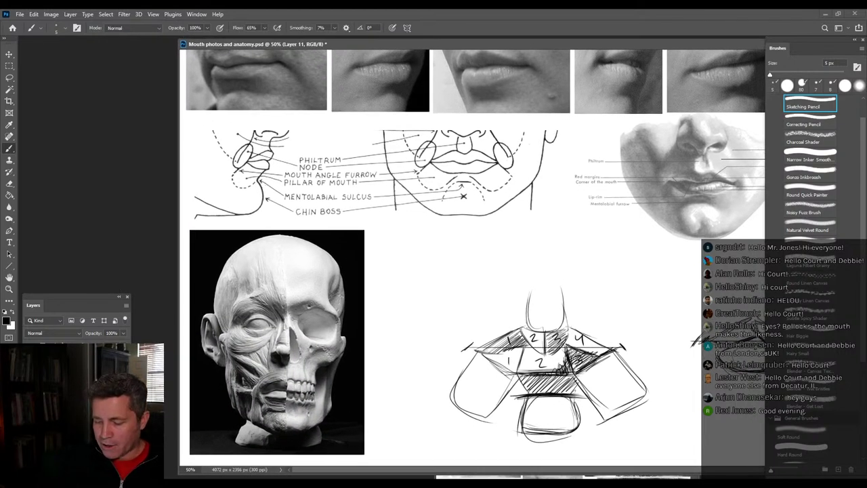
mouse_move(270, 415)
mouse_down()
mouse_move(285, 434)
mouse_move(271, 428)
mouse_move(275, 441)
mouse_up()
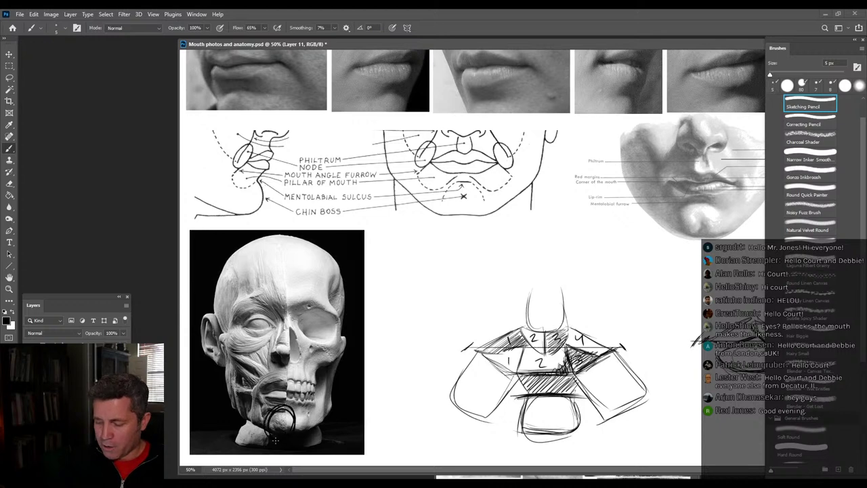
key(ctrl+z)
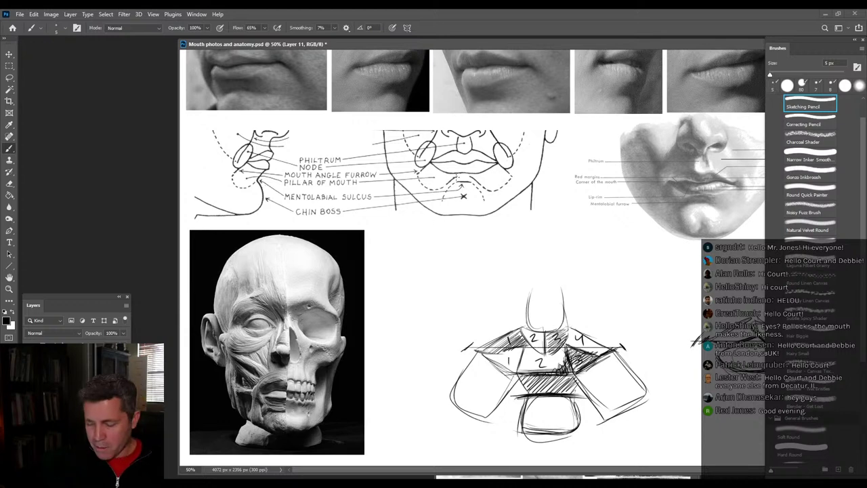
Examine the colour and greyscale mouth photos alongside the labelled anatomy references to compare lip shapes and planes.
drag(534, 44, 423, 53)
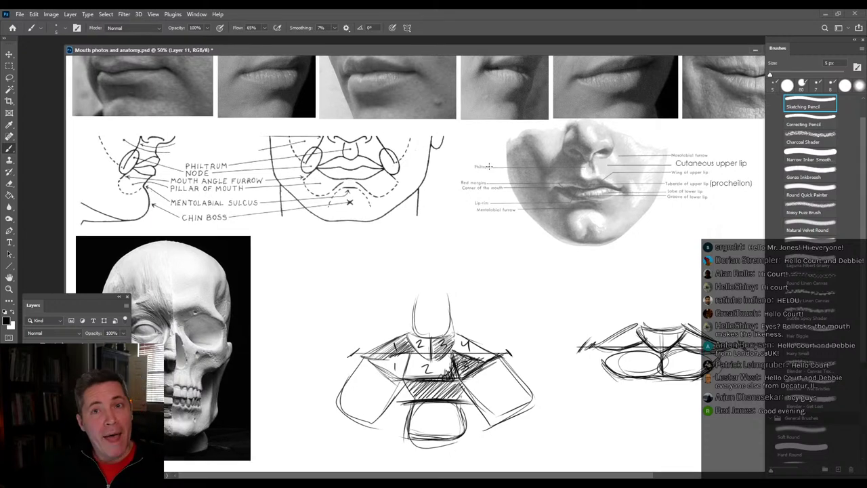
mouse_move(504, 51)
mouse_down()
mouse_move(520, 48)
mouse_move(491, 50)
mouse_up()
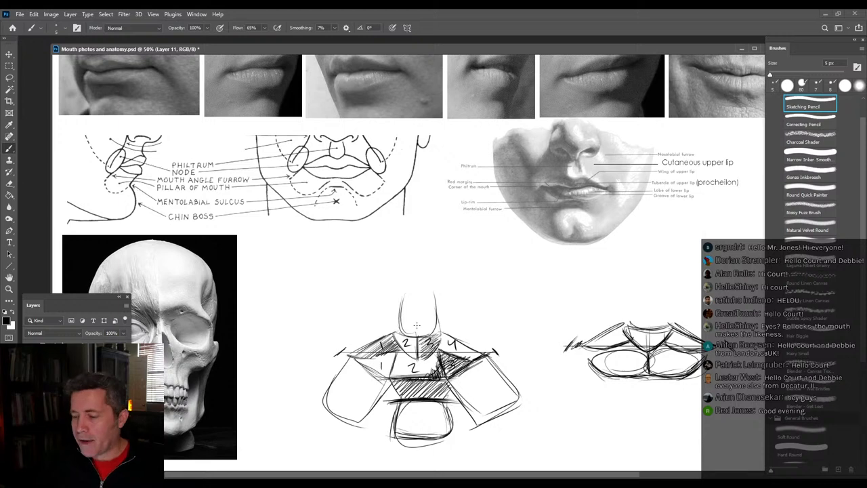
drag(525, 204, 529, 354)
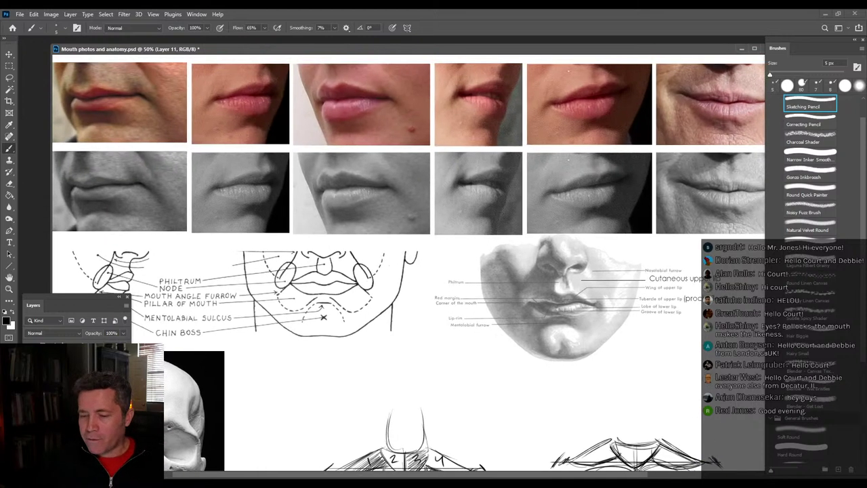
drag(544, 50, 523, 51)
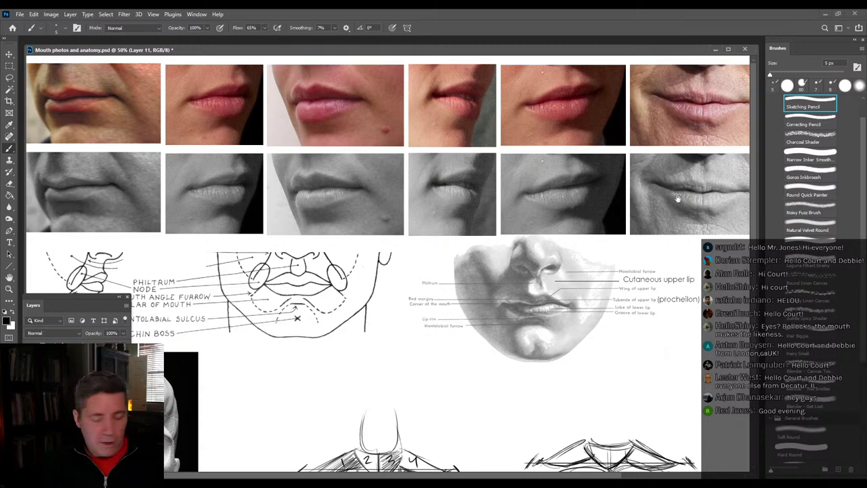
drag(670, 193, 476, 211)
drag(549, 53, 399, 66)
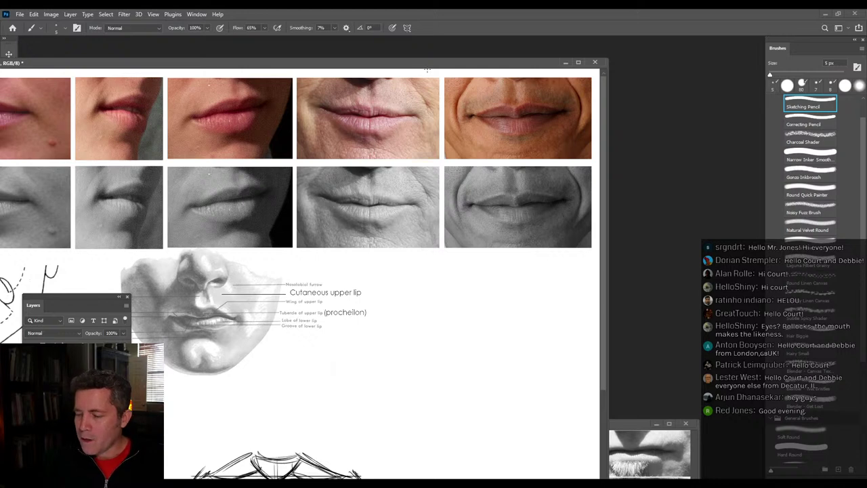
drag(435, 63, 510, 58)
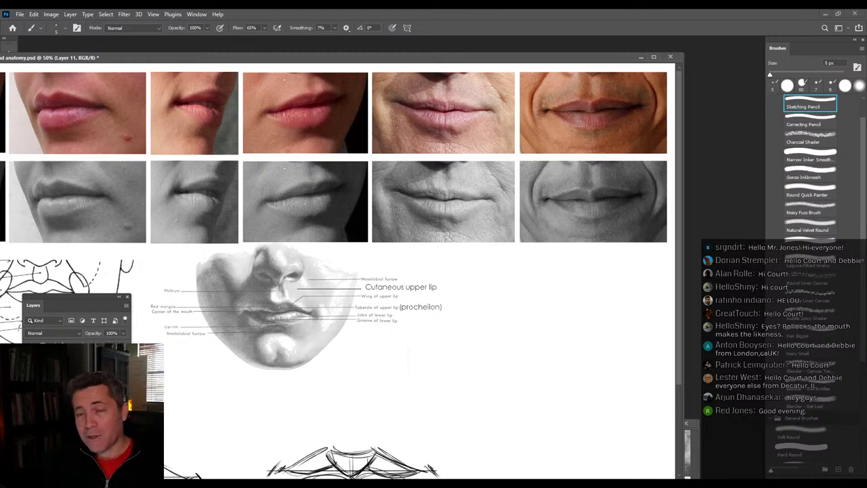
drag(536, 60, 608, 48)
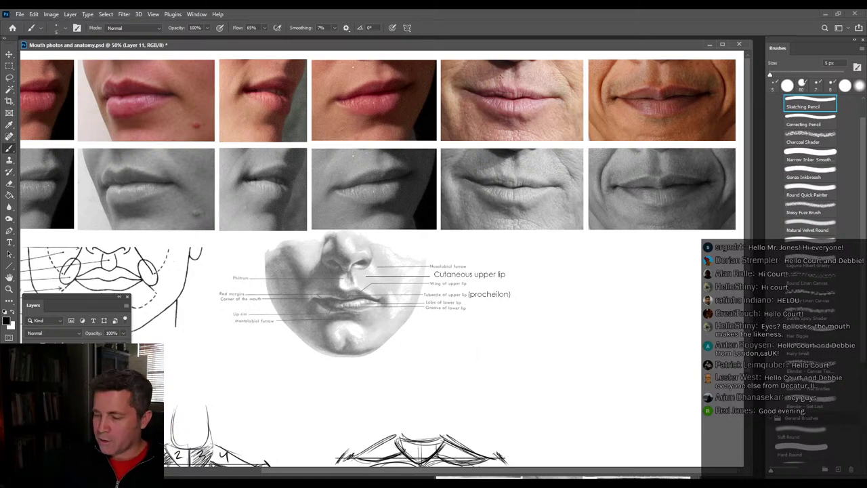
drag(502, 46, 529, 49)
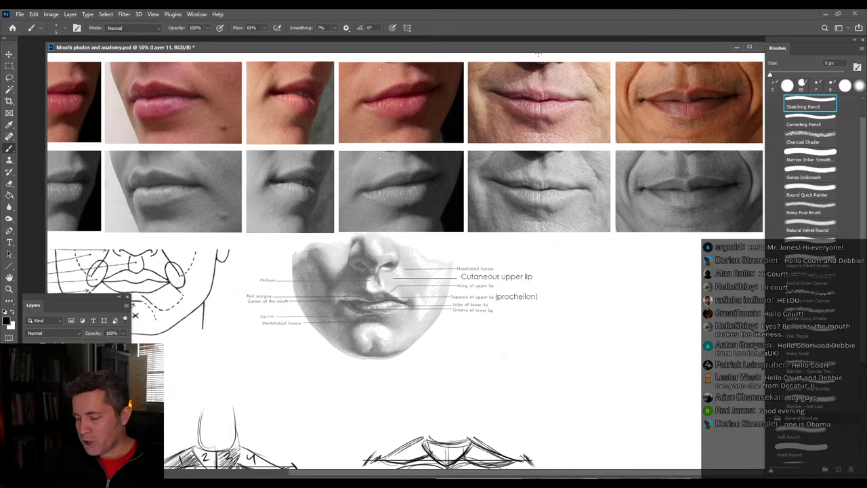
Mark the mouth angle furrows on the shaded anatomy drawing with short slanted strokes descending from both lip corners.
click(9, 288)
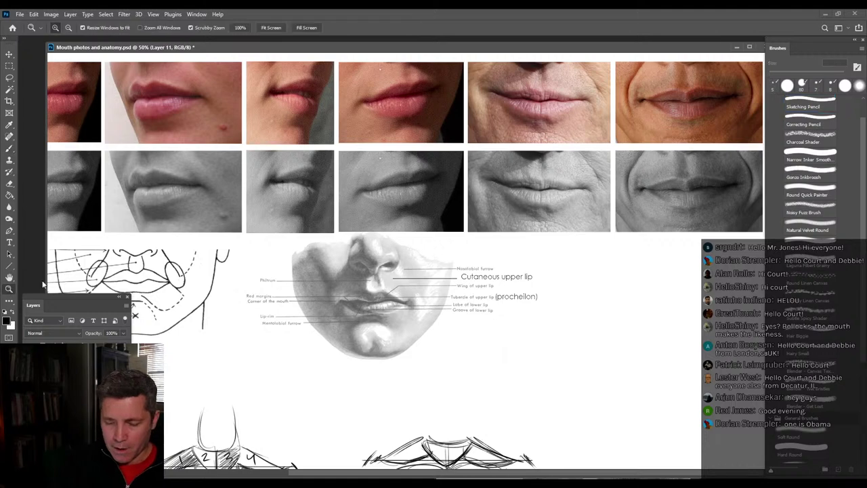
click(18, 288)
click(348, 325)
drag(138, 212, 25, 210)
drag(358, 262, 390, 253)
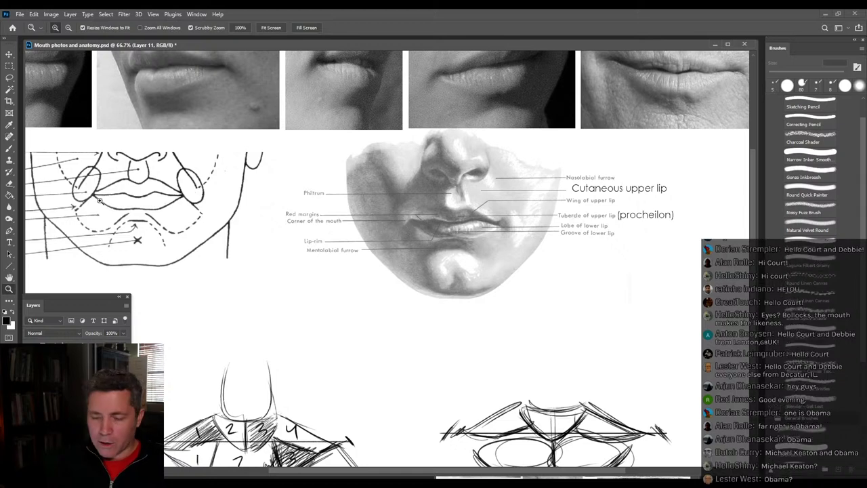
key(b)
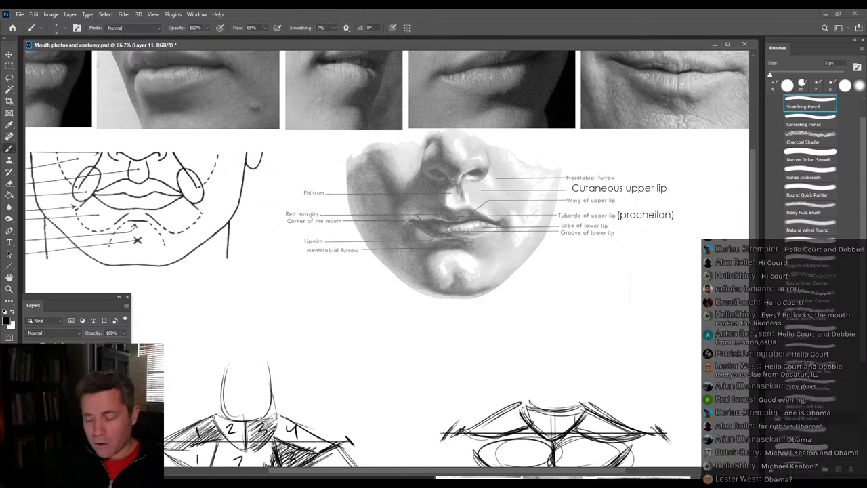
drag(411, 218, 393, 242)
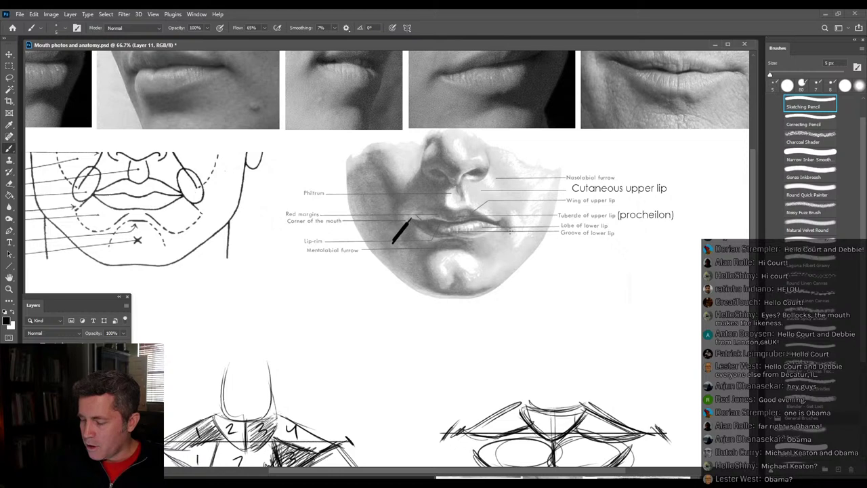
drag(500, 223, 514, 245)
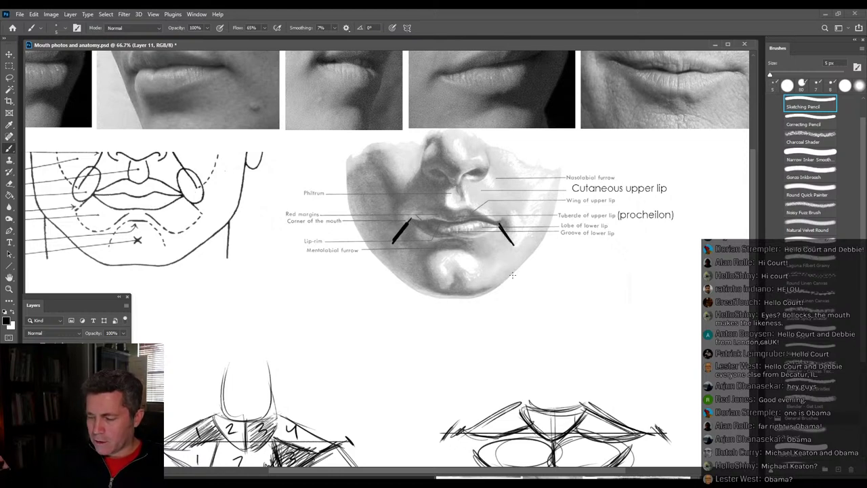
Trace the nasolabial furrows on the shaded anatomy drawing from each side of the nose down past the mouth corners.
mouse_move(274, 265)
mouse_down()
mouse_move(565, 248)
mouse_move(301, 273)
mouse_up()
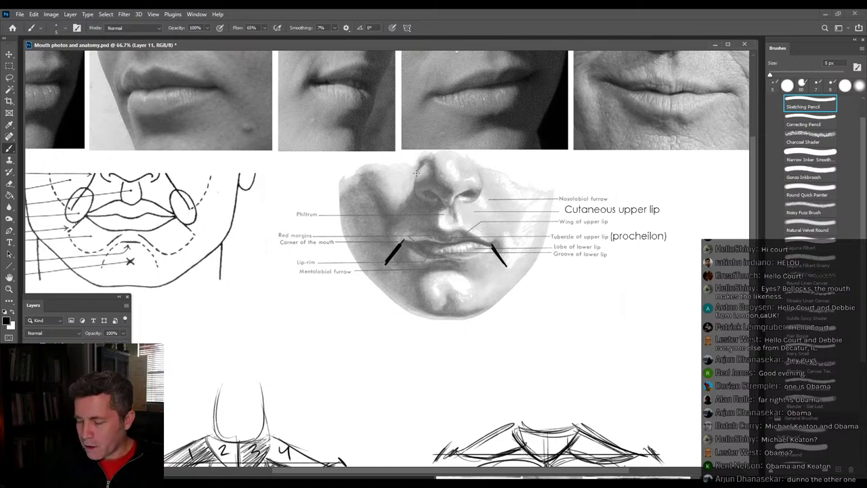
mouse_move(417, 172)
mouse_down()
mouse_move(410, 204)
mouse_move(386, 228)
mouse_up()
drag(413, 195, 383, 231)
drag(480, 175, 515, 237)
drag(408, 196, 377, 248)
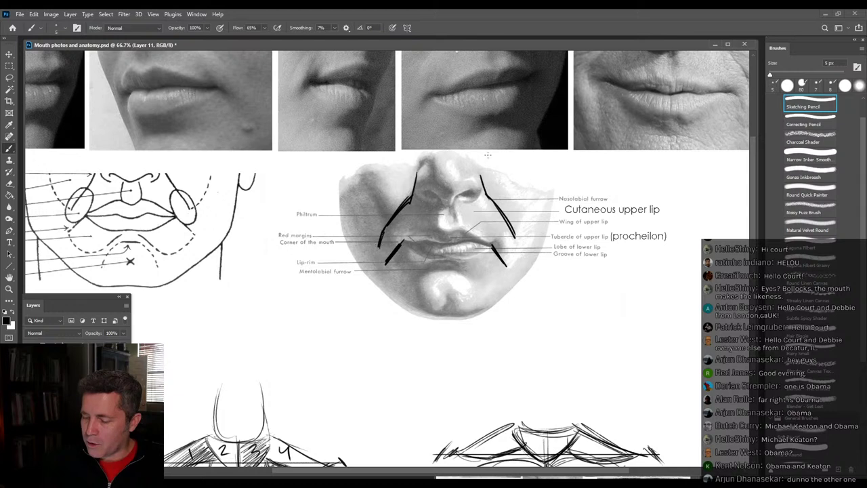
drag(475, 170, 511, 215)
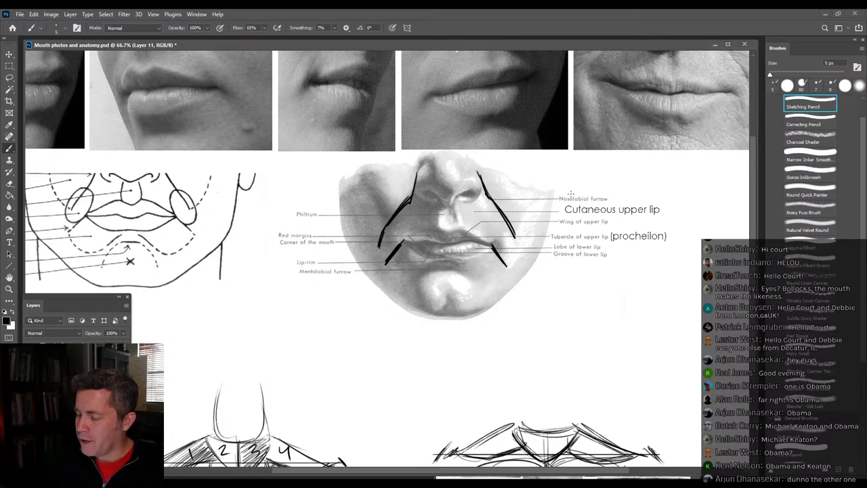
Darken the nasolabial furrow lines and outline an oval node at each corner of the mouth.
drag(500, 210, 515, 232)
drag(412, 200, 418, 170)
drag(479, 171, 484, 188)
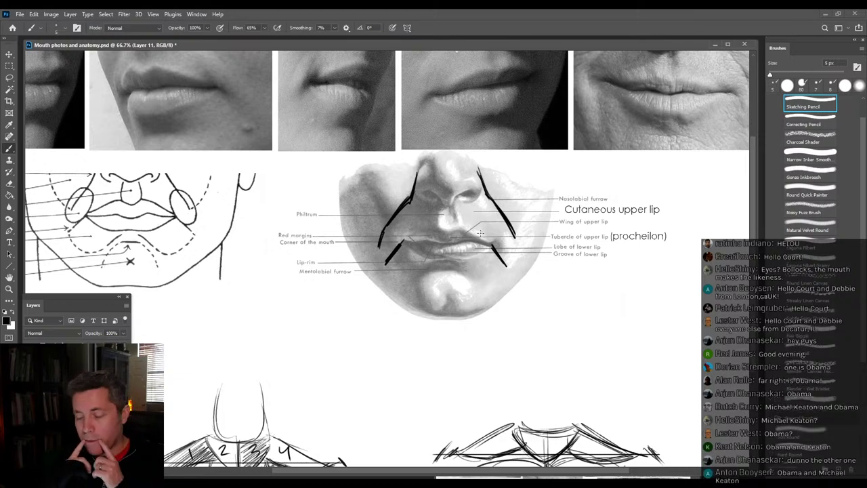
mouse_move(509, 263)
mouse_down()
mouse_move(500, 220)
mouse_move(509, 261)
mouse_up()
mouse_move(401, 224)
mouse_down()
mouse_move(382, 259)
mouse_move(391, 249)
mouse_up()
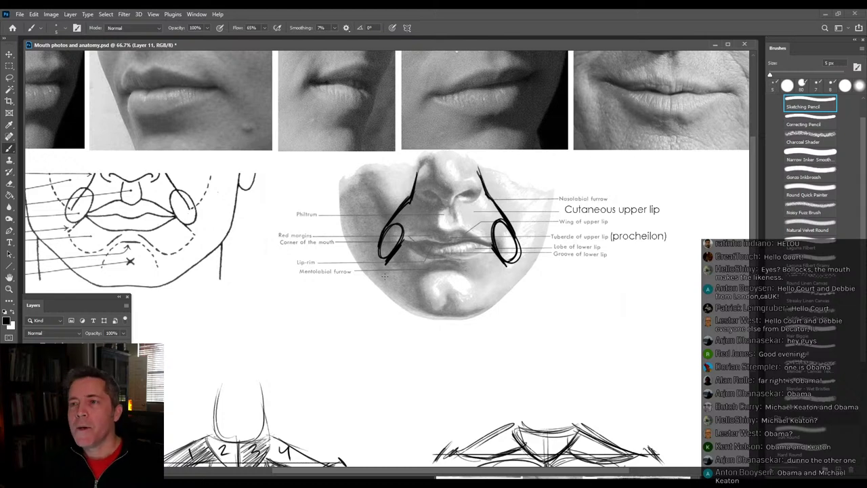
Circle the node at the mouth corner on the muscle side of the skull reference.
drag(310, 359, 589, 185)
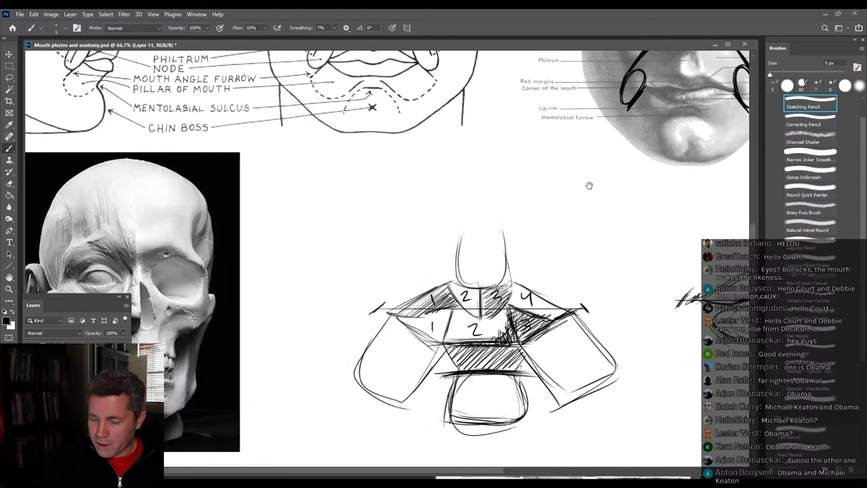
drag(438, 41, 552, 43)
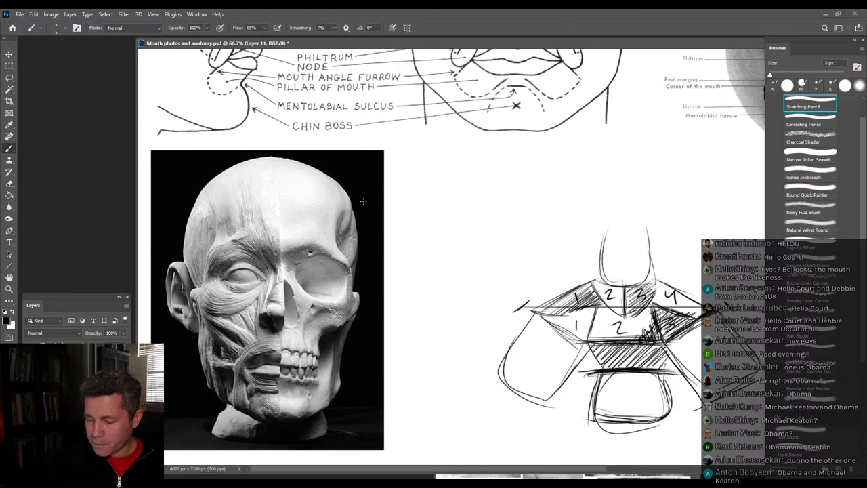
click(9, 289)
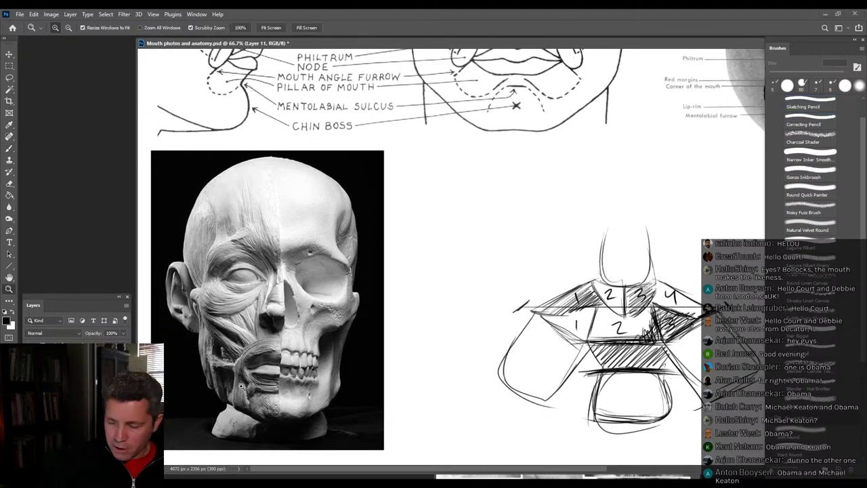
click(243, 382)
click(291, 327)
click(10, 148)
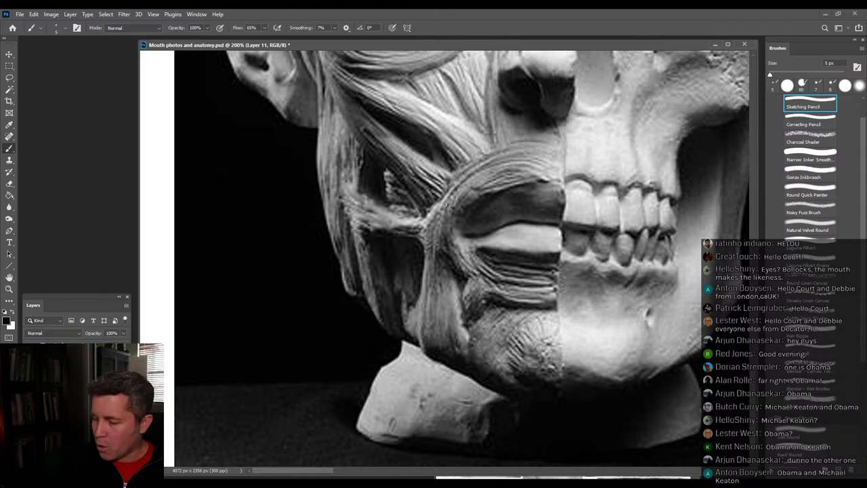
mouse_move(442, 199)
mouse_down()
mouse_move(415, 225)
mouse_move(434, 267)
mouse_move(451, 201)
mouse_move(407, 238)
mouse_move(442, 264)
mouse_up()
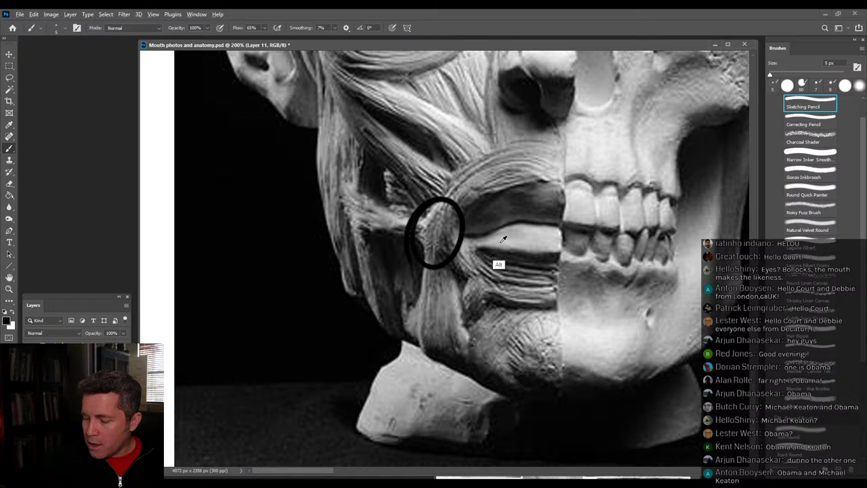
Examine the node, mouth angle furrow and pillar of mouth in the labelled front-view diagram.
click(9, 289)
alt+click(520, 256)
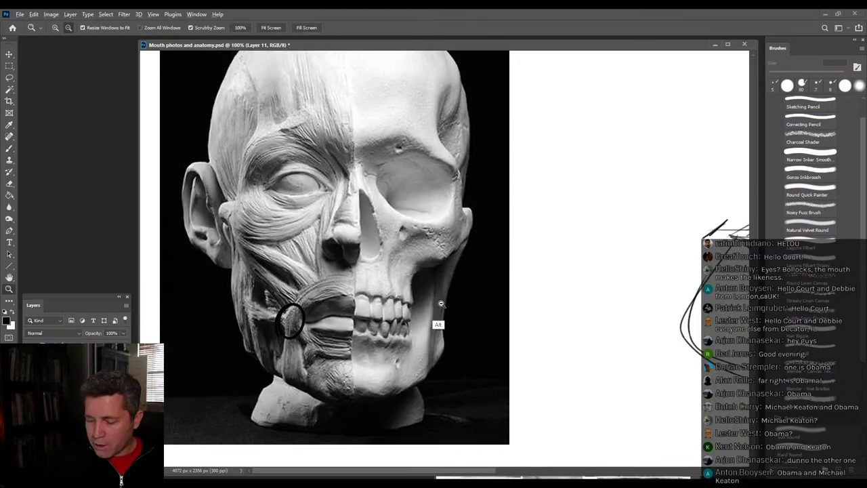
alt+click(441, 325)
alt+click(475, 318)
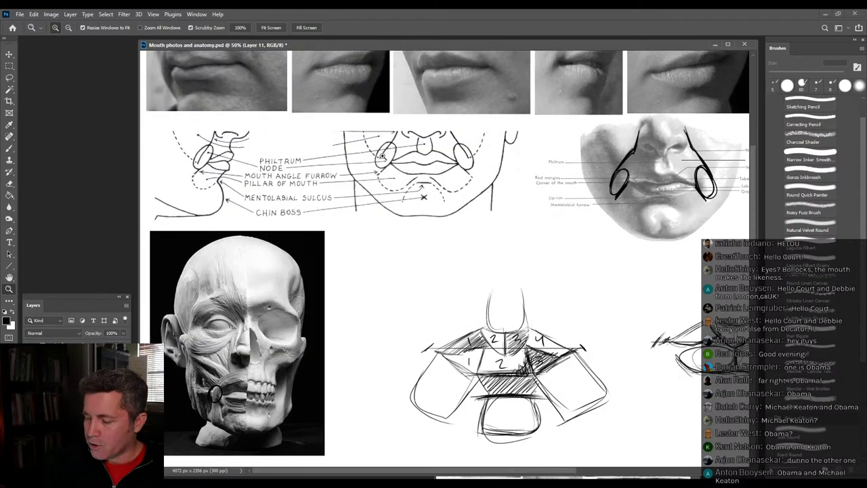
click(407, 170)
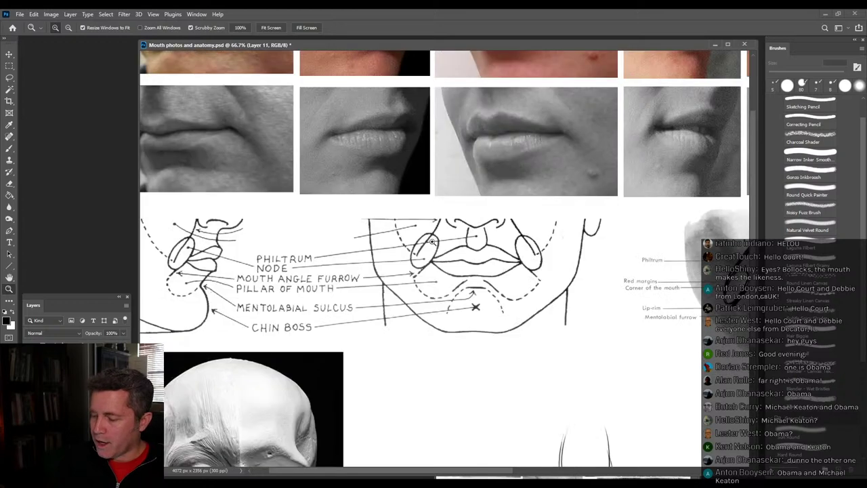
click(441, 259)
click(9, 147)
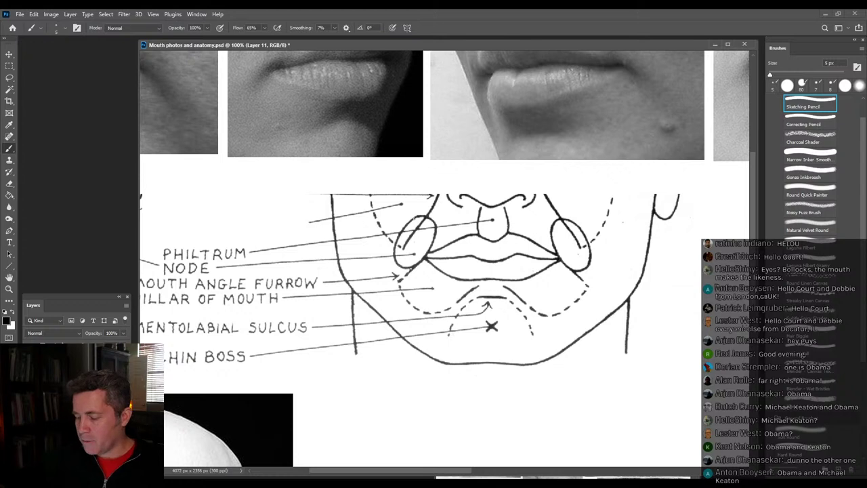
Compare the labelled diagram with the marked-up shaded lower face and the mouth plane sketches beneath it.
click(9, 288)
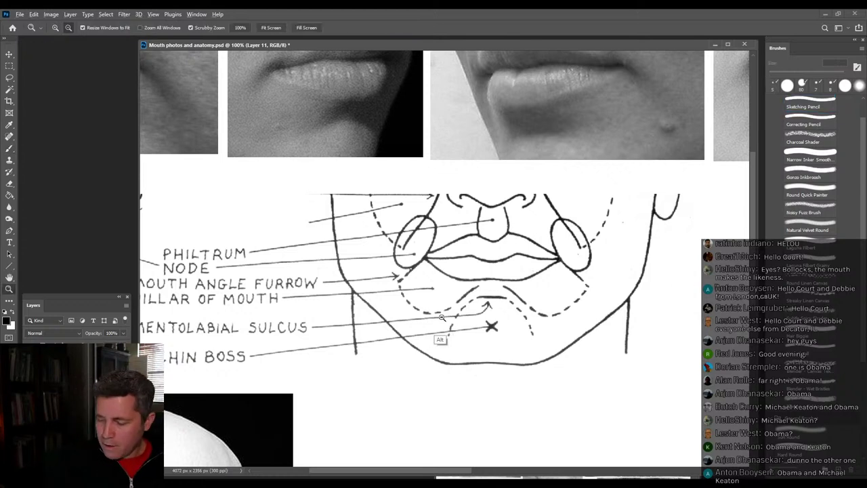
alt+click(420, 339)
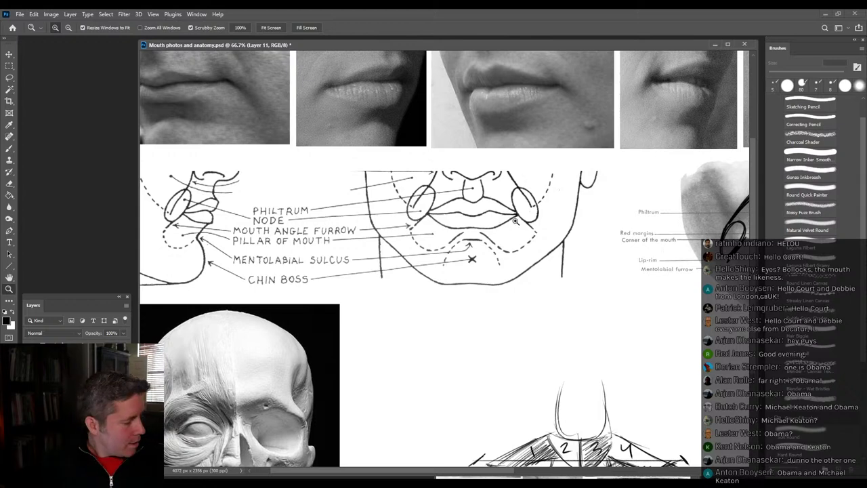
key(alt)
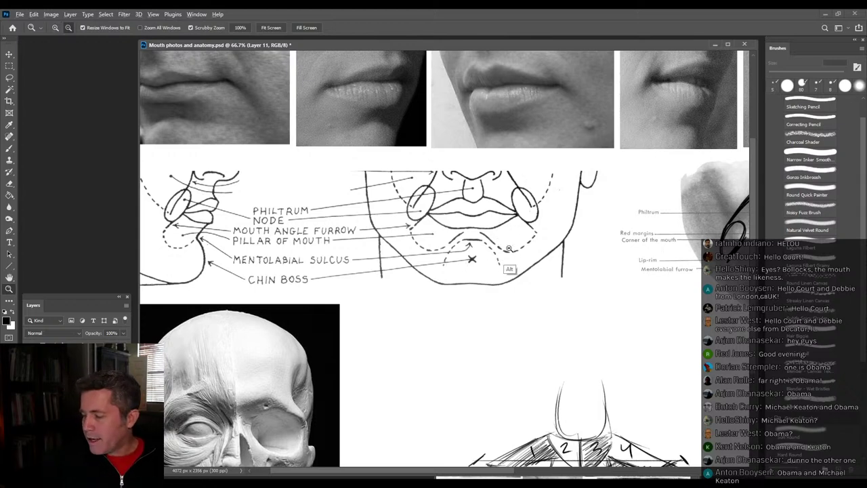
alt+click(493, 298)
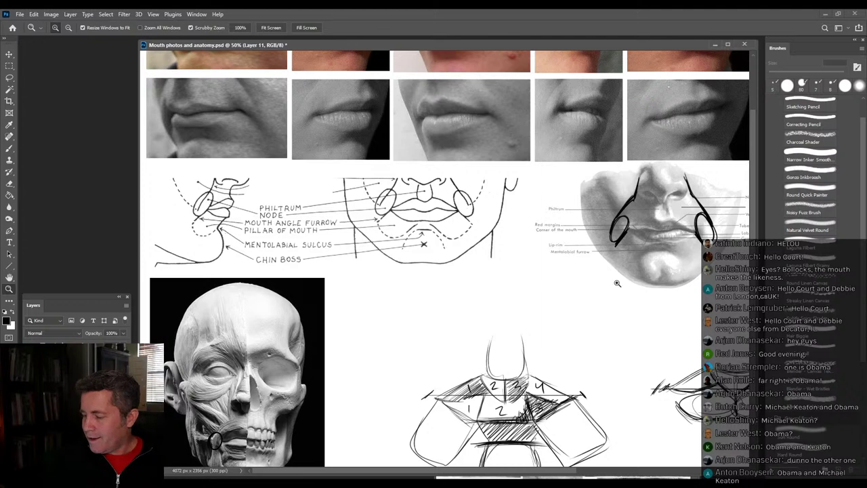
drag(624, 261, 463, 258)
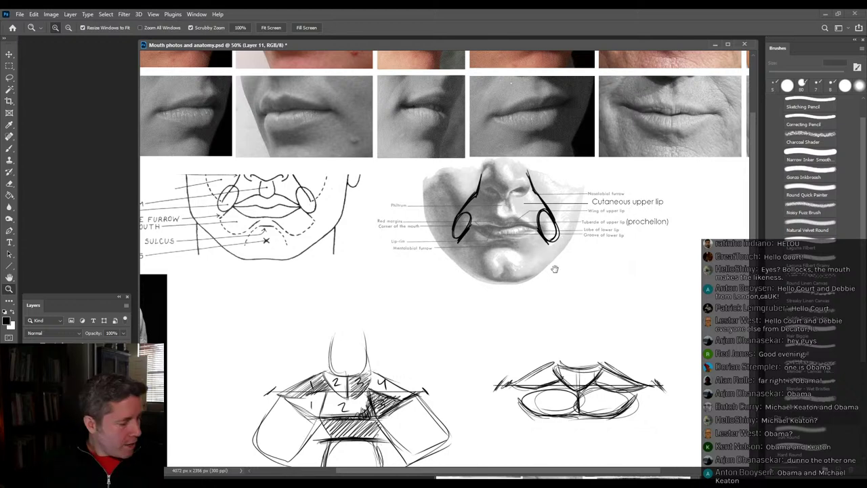
drag(552, 265, 569, 222)
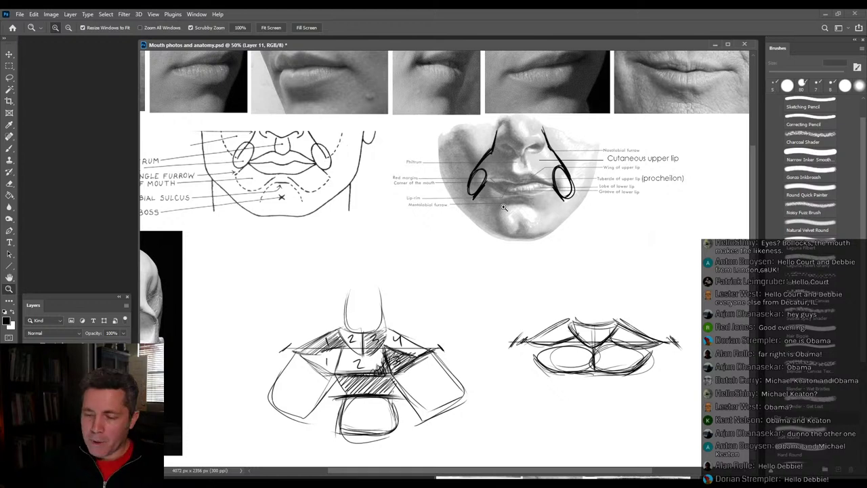
Circle the second greyscale mouth photo in the reference row with a large loop.
drag(573, 193, 635, 384)
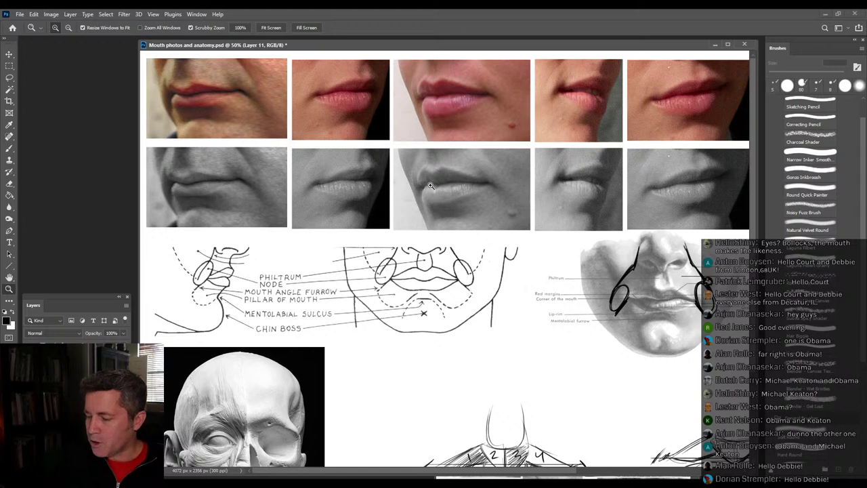
click(10, 149)
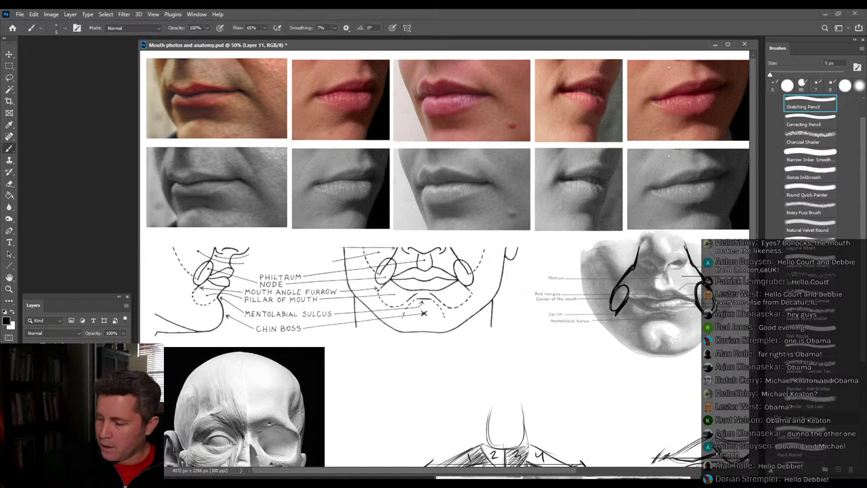
mouse_move(351, 117)
mouse_down()
mouse_move(413, 166)
mouse_move(267, 245)
mouse_up()
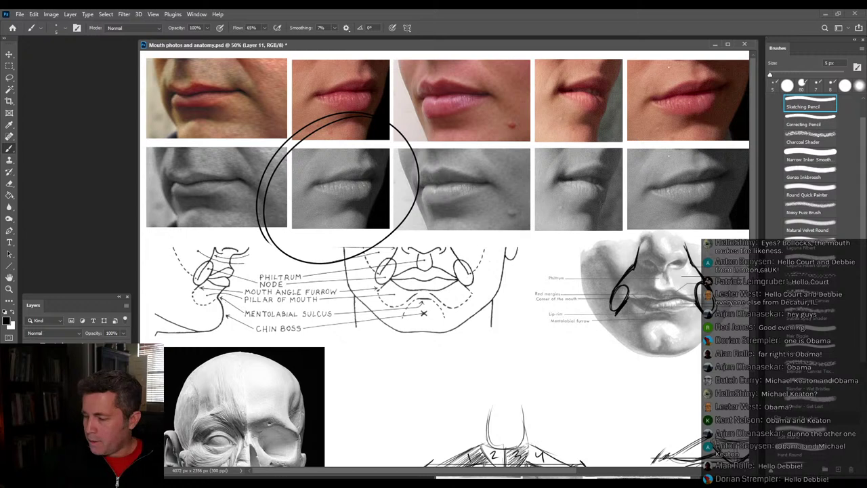
Bring up Mouths01.jpg over the anatomy sheet and circle the stubbled three-quarter-view mouth on a dark background.
click(585, 476)
drag(591, 425, 458, 61)
key(z)
click(450, 281)
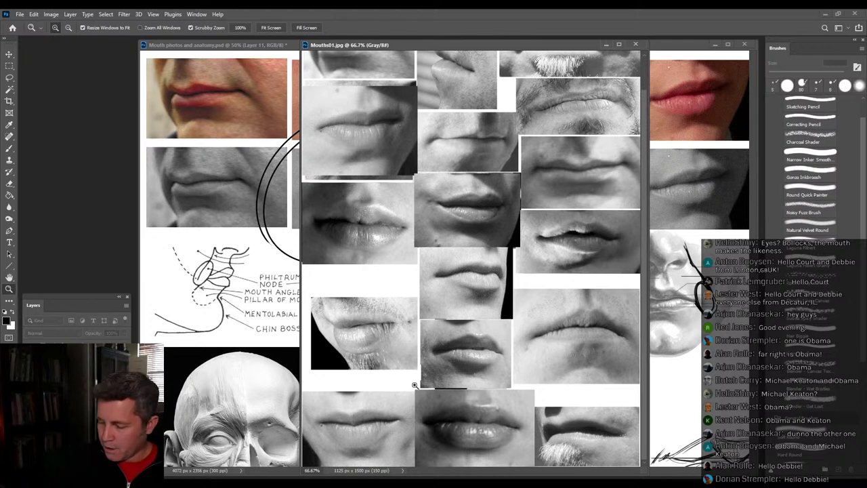
click(10, 149)
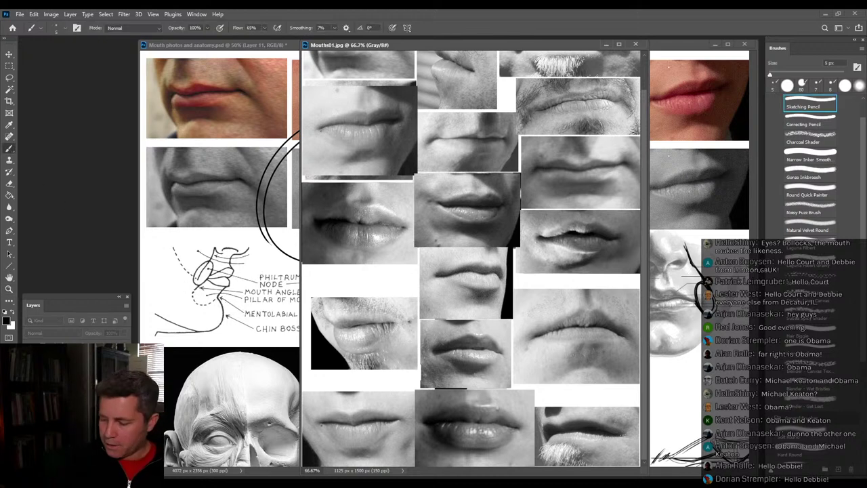
mouse_move(406, 285)
mouse_down()
mouse_move(307, 280)
mouse_move(354, 399)
mouse_move(419, 275)
mouse_move(349, 270)
mouse_up()
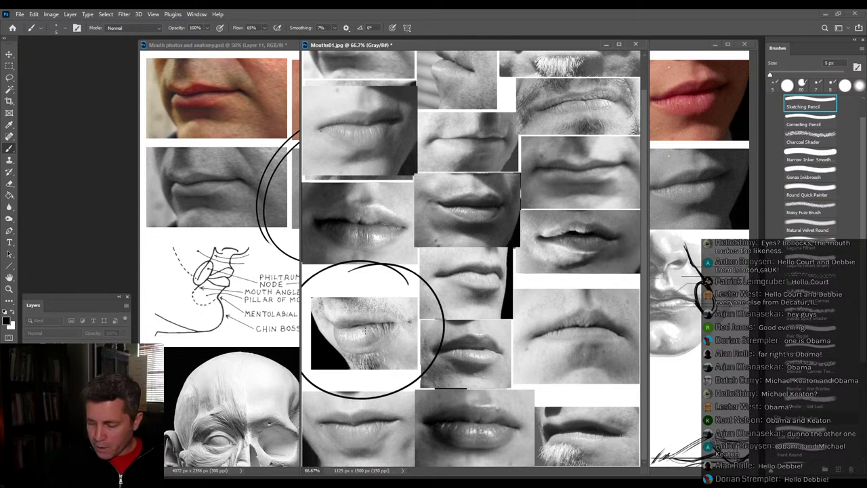
Outline the lower lip's front and side planes on the circled stubbled mouth and undo those strokes.
drag(368, 325, 365, 345)
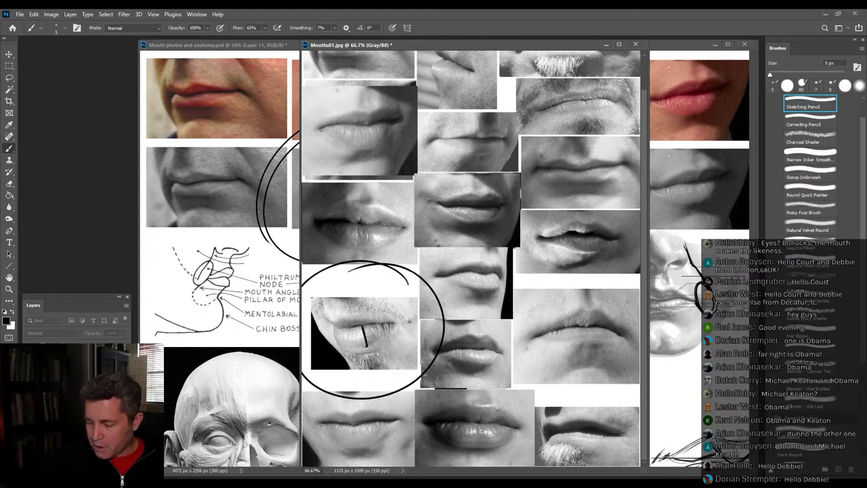
mouse_move(337, 327)
mouse_down()
mouse_move(360, 325)
mouse_move(368, 347)
mouse_move(390, 324)
mouse_up()
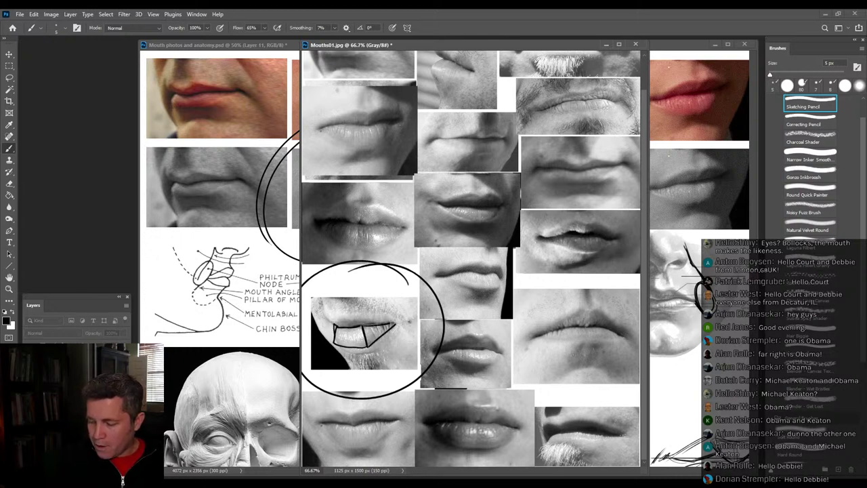
key(ctrl+z)
key(ctrl+z)
key(ctrl+z)
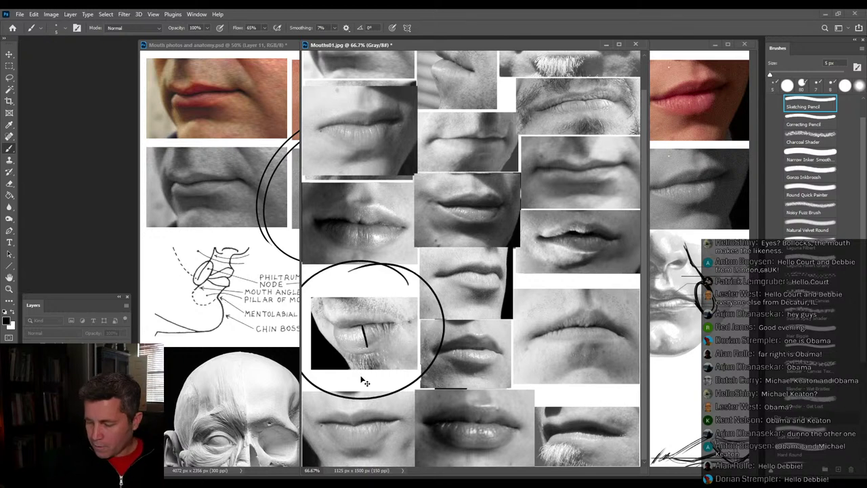
click(9, 289)
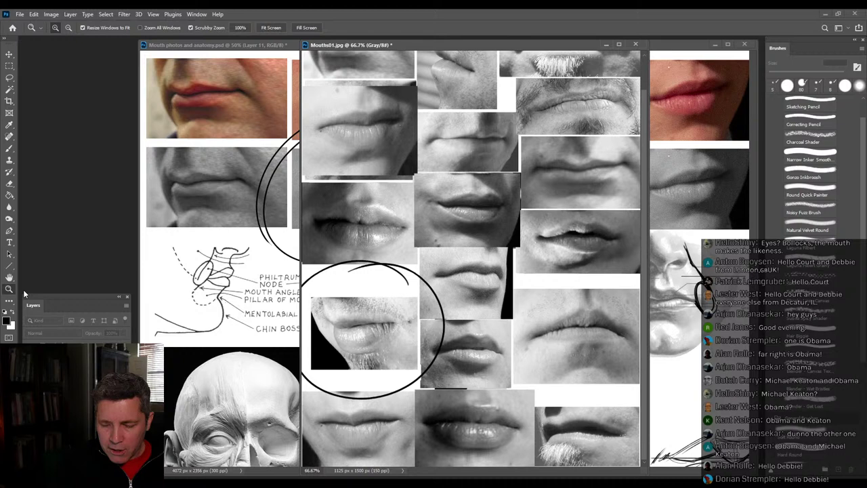
Undo the loops drawn around the reference mouths and set the Mouths01.jpg window aside, zoomed out to 33.3%.
alt+click(401, 317)
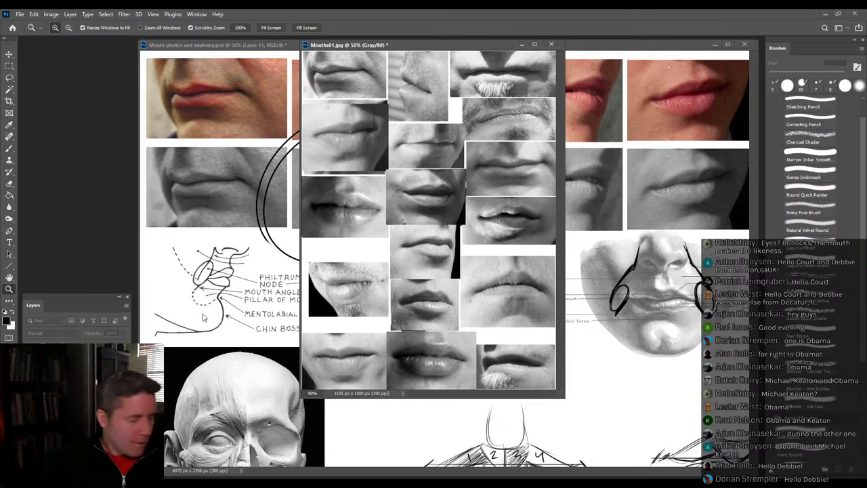
key(ctrl+z)
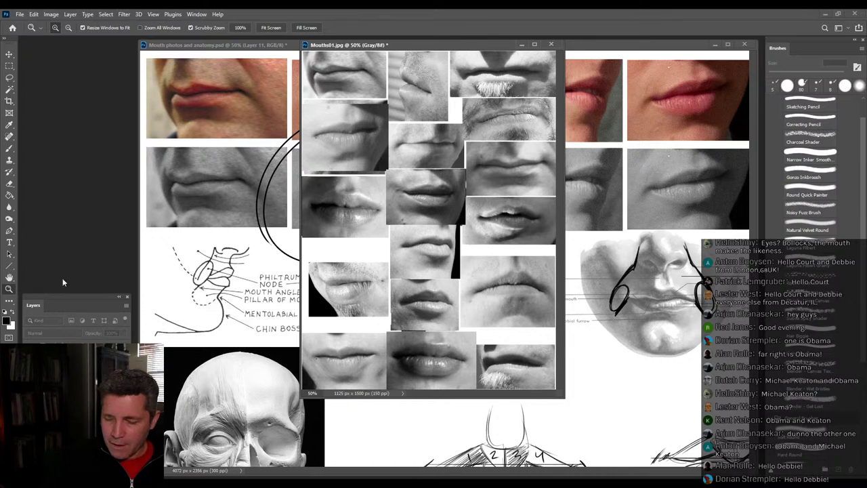
alt+click(385, 263)
drag(420, 47, 566, 375)
click(435, 48)
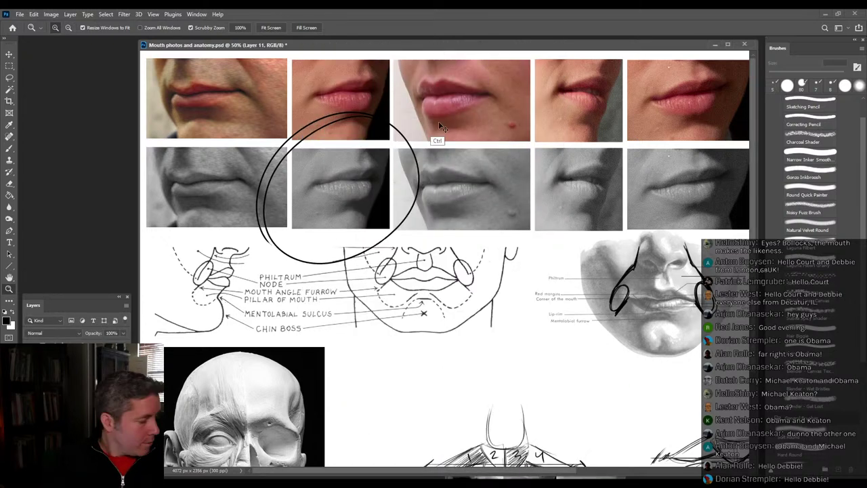
key(ctrl+z)
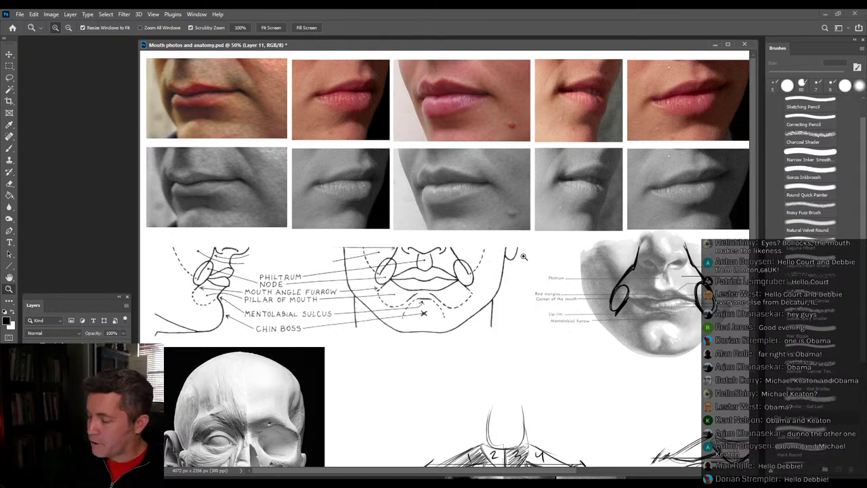
Shrink the Mouth photos and anatomy.psd window to frame the first mouth's colour and greyscale photos at 50% zoom, leaving the workspace clear.
drag(138, 239, 30, 238)
alt+click(450, 249)
alt+click(462, 306)
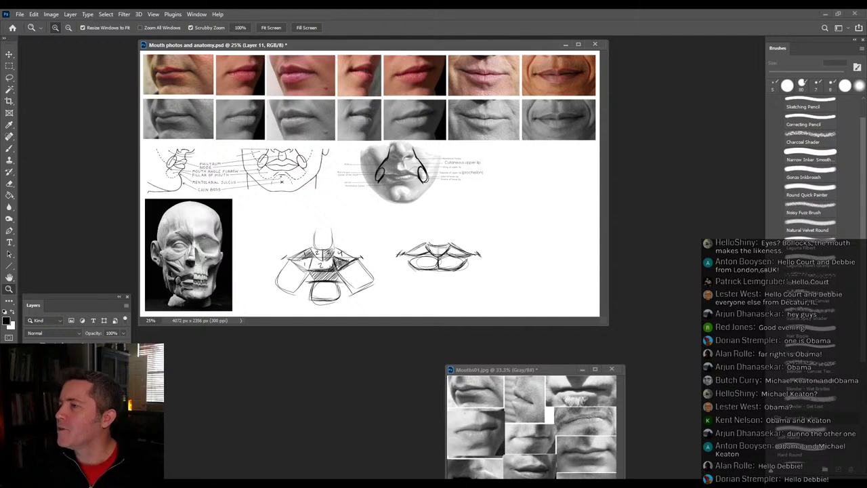
drag(470, 47, 484, 54)
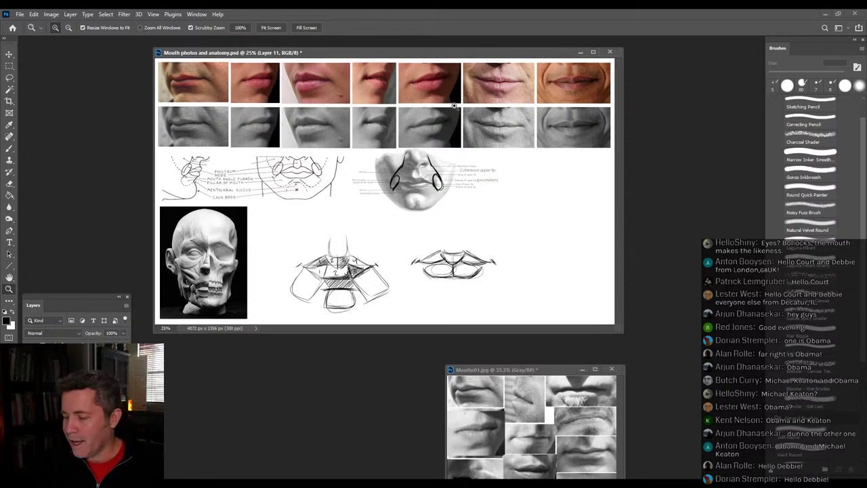
drag(461, 57, 470, 62)
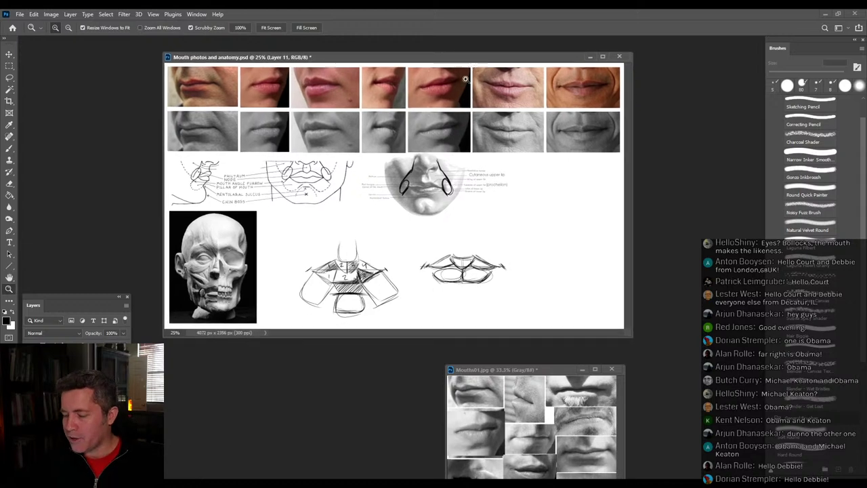
click(294, 97)
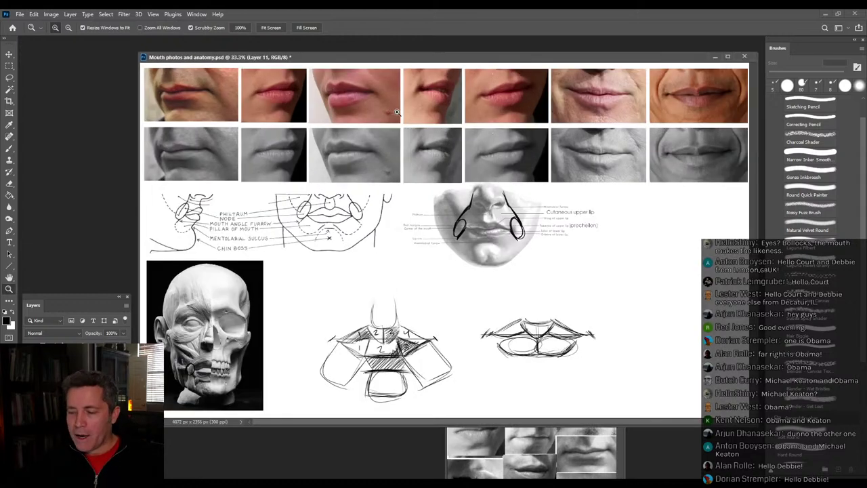
click(544, 100)
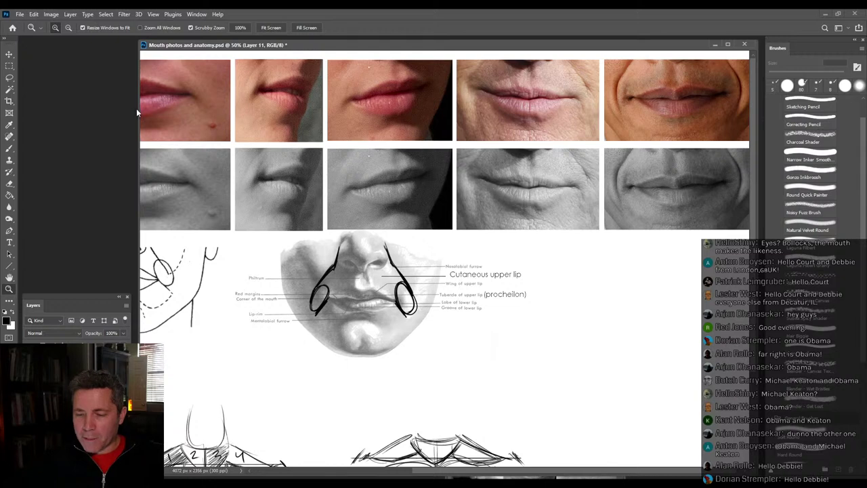
drag(757, 474, 751, 255)
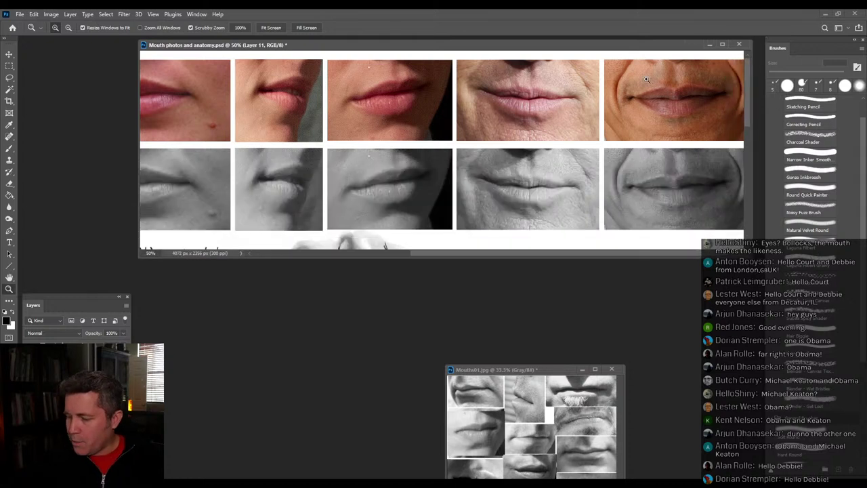
drag(633, 52, 534, 53)
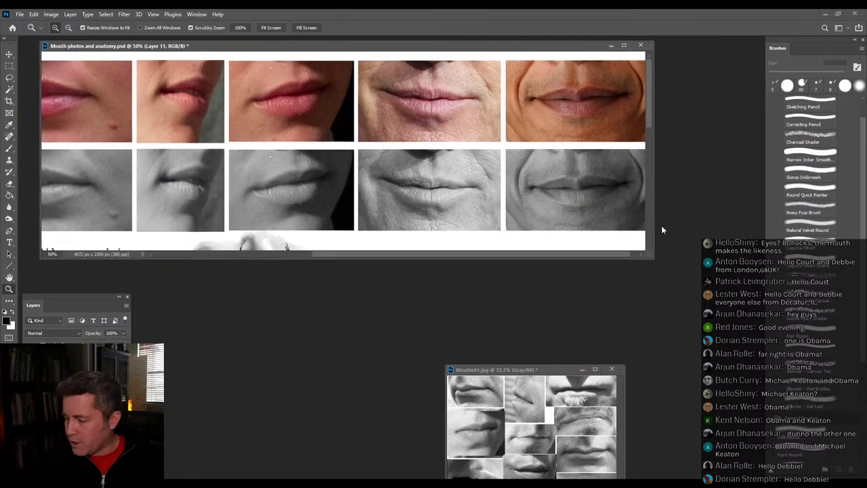
drag(649, 255, 275, 247)
drag(65, 186, 226, 184)
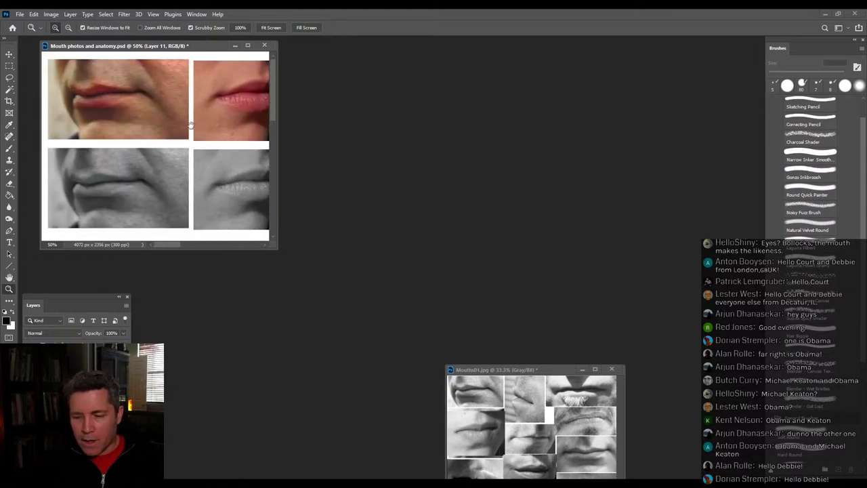
drag(181, 48, 204, 55)
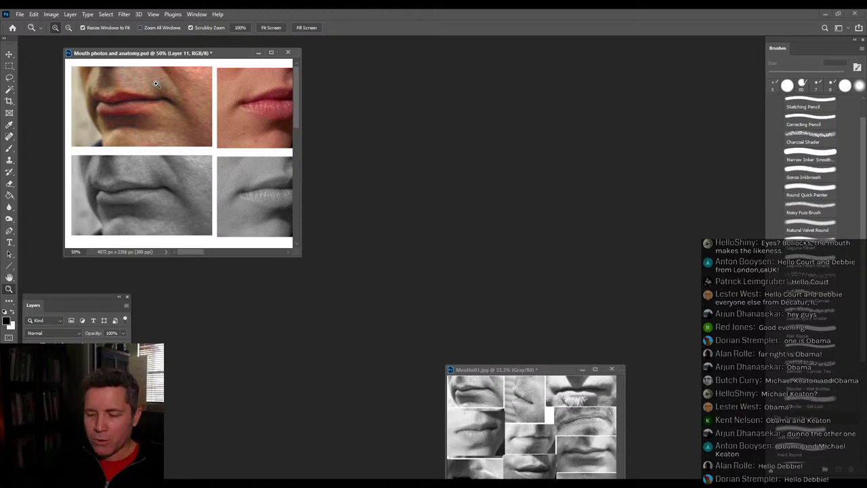
Create a new blank white document, zoom it to 33.3% and place it beside the first mouth's reference photos.
click(20, 14)
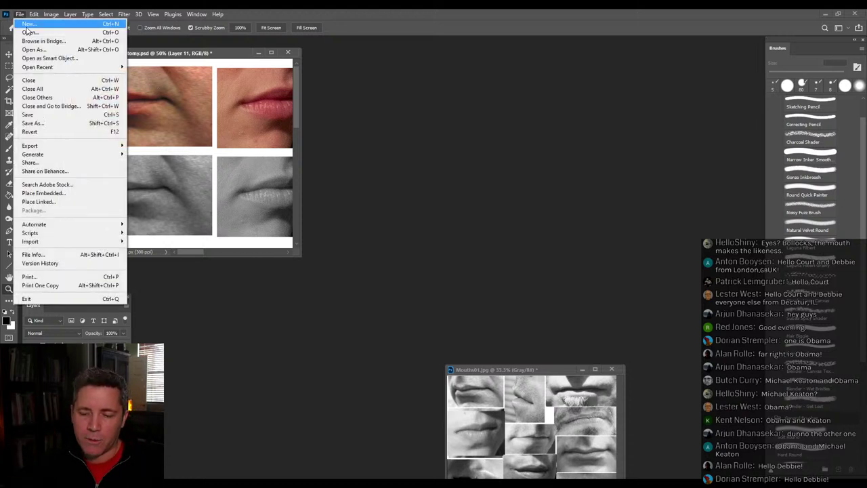
click(29, 24)
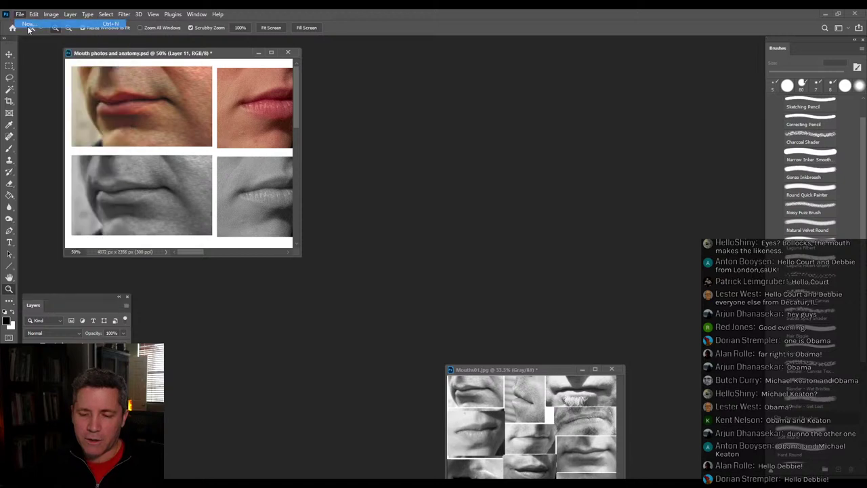
click(591, 381)
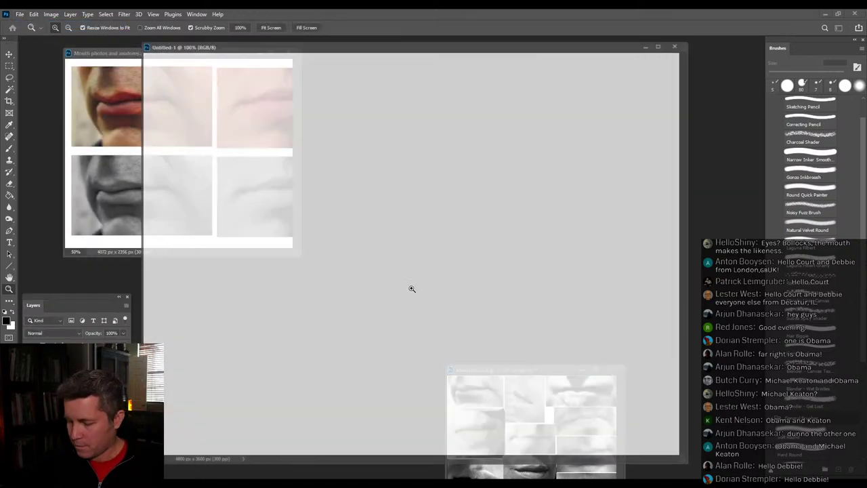
drag(322, 46, 436, 42)
click(434, 169)
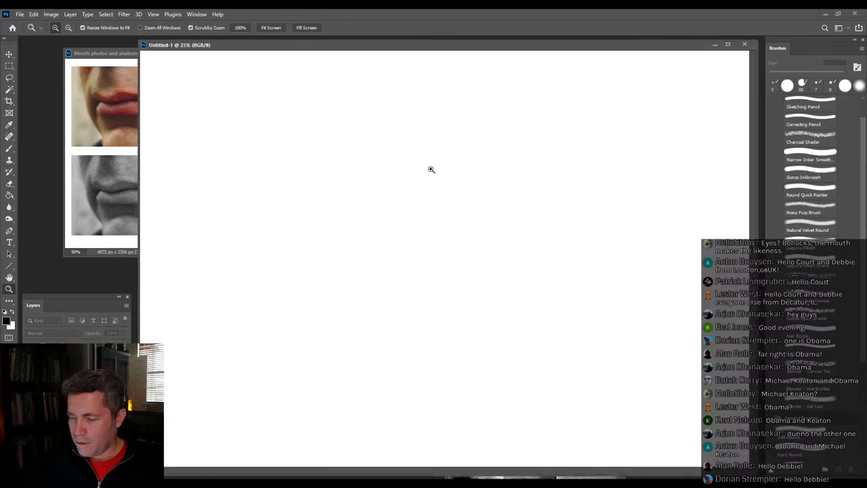
drag(278, 49, 382, 60)
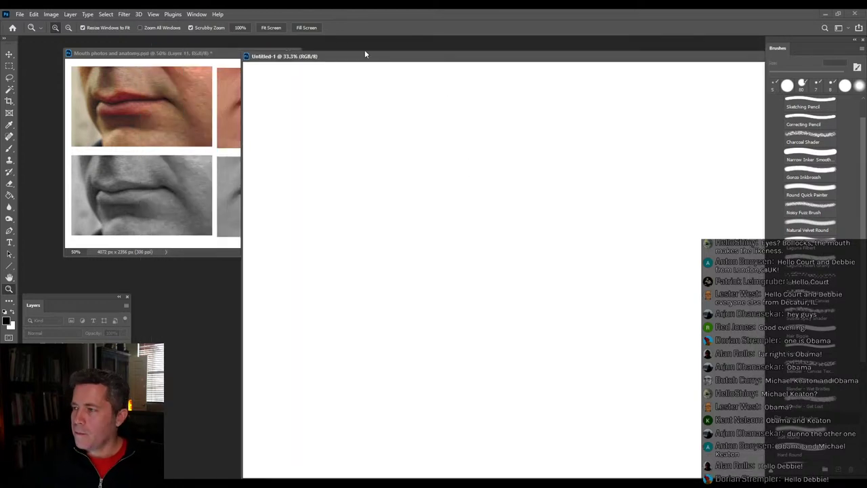
Ready the 5 px Sketching Pencil brush and add two new layers to the blank document.
key(b)
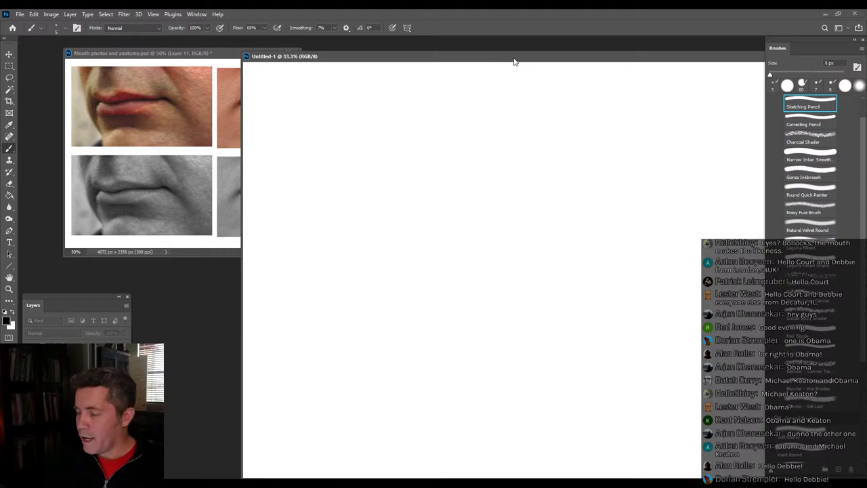
click(106, 469)
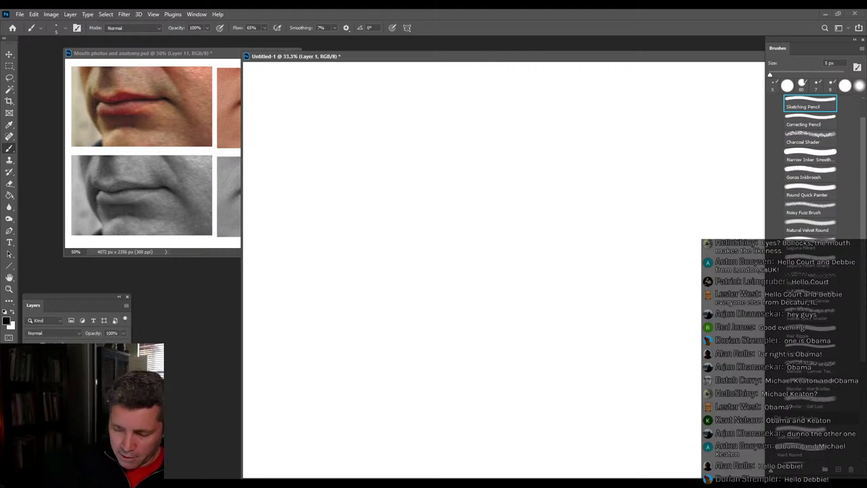
key(ctrl+shift+alt+n)
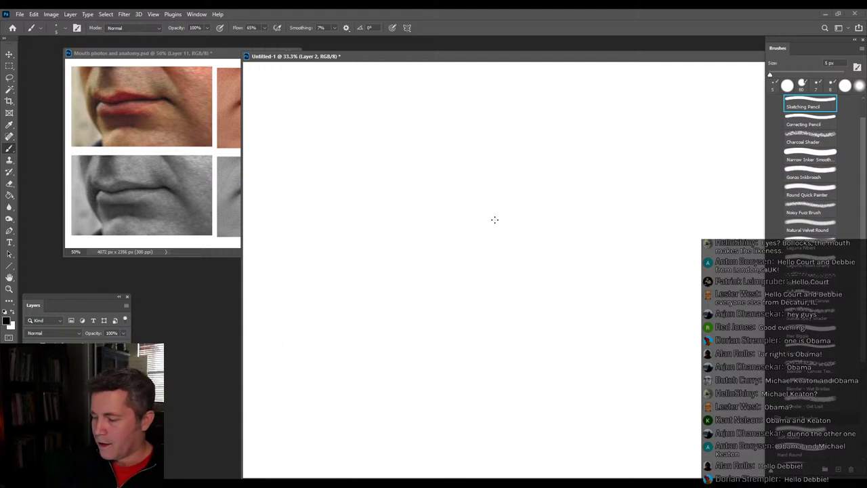
Sketch a slightly tilted horizontal guideline for the mouth, crossed by two downward-diverging lines running from the philtrum to the chin.
mouse_move(453, 236)
mouse_down()
mouse_move(596, 225)
mouse_move(435, 237)
mouse_move(483, 237)
mouse_up()
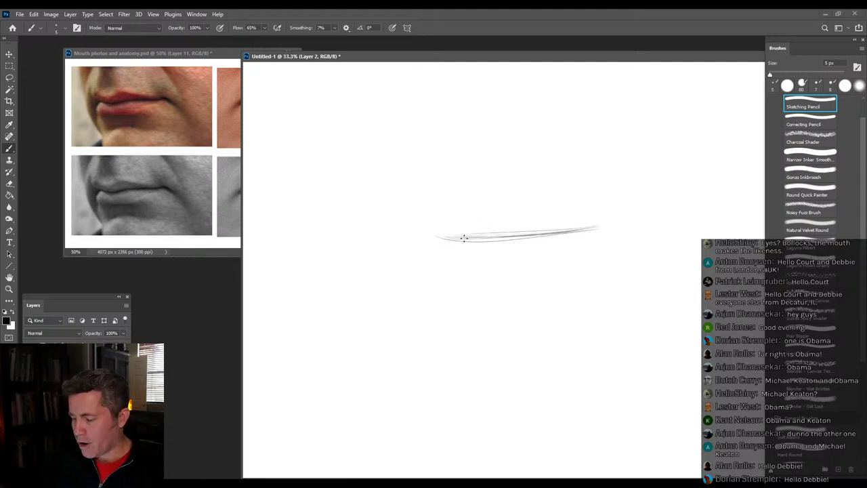
drag(472, 179, 463, 279)
drag(468, 206, 463, 283)
drag(472, 184, 463, 271)
drag(487, 203, 498, 252)
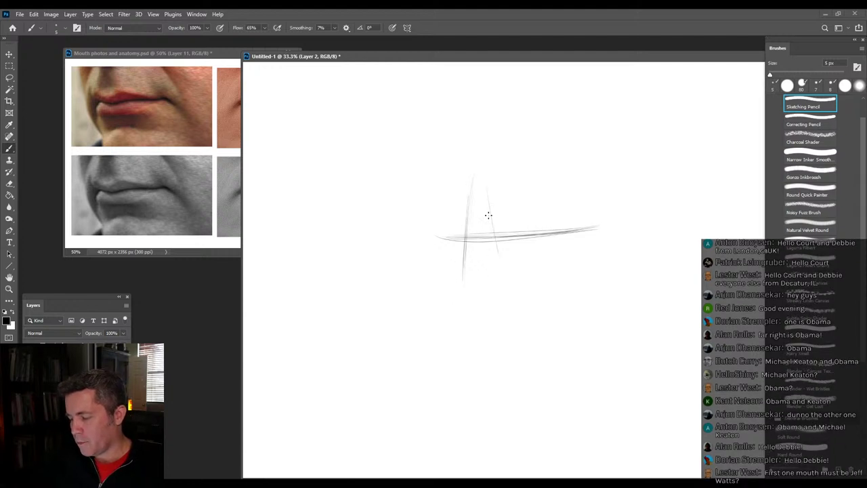
drag(488, 174, 506, 273)
drag(464, 253, 463, 287)
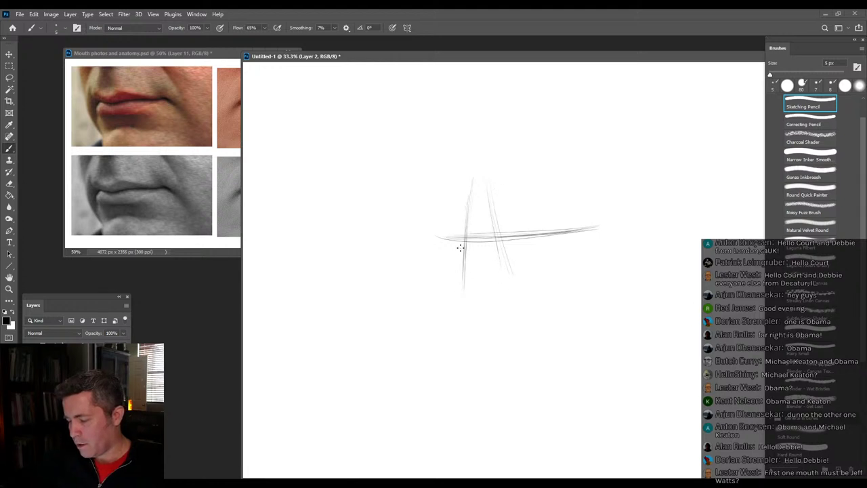
drag(496, 220, 513, 301)
drag(468, 231, 463, 324)
drag(471, 200, 461, 298)
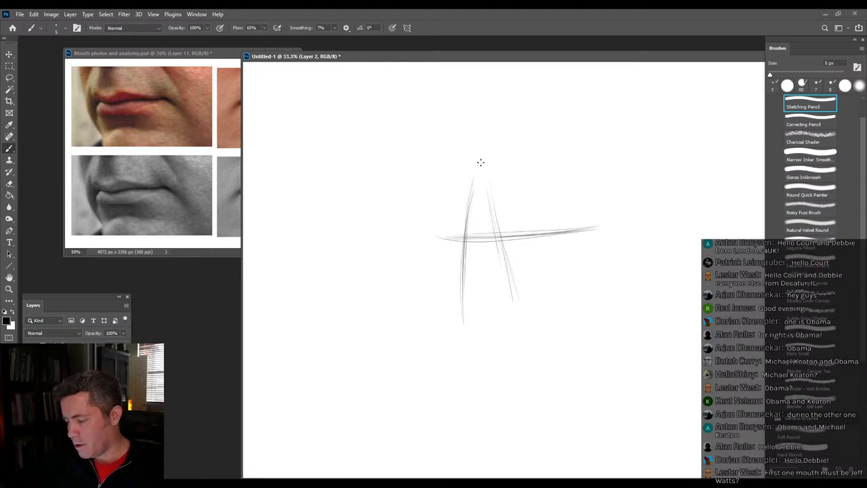
drag(492, 199, 517, 295)
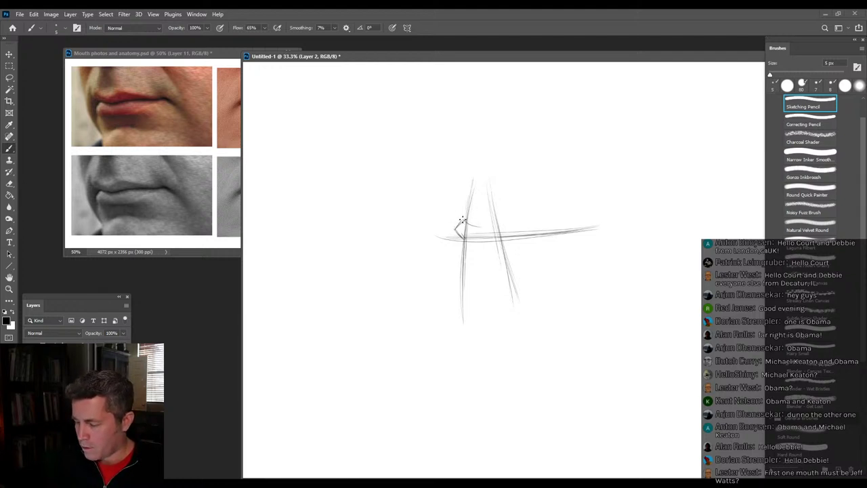
Block in the upper lip's top contour with its central dip, angling down to a darkened corner of the mouth.
mouse_move(461, 225)
mouse_down()
mouse_move(490, 219)
mouse_move(485, 228)
mouse_move(499, 218)
mouse_move(459, 221)
mouse_move(500, 218)
mouse_move(569, 232)
mouse_up()
drag(512, 221, 547, 230)
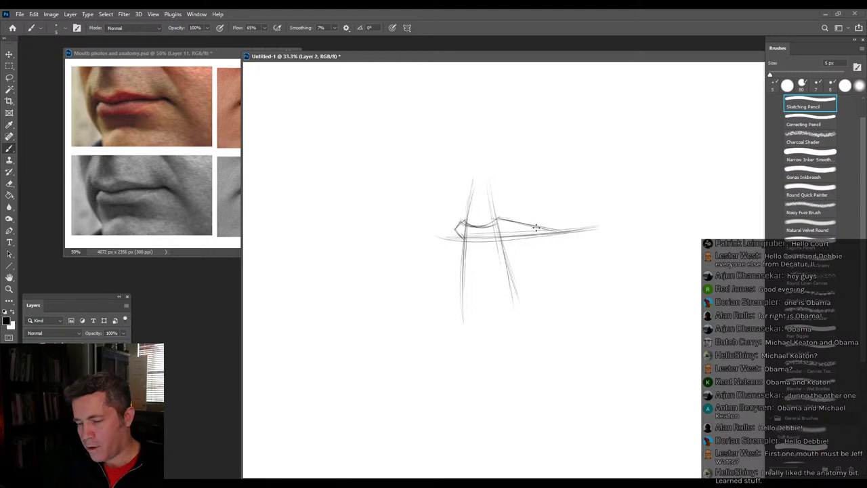
drag(469, 224, 498, 218)
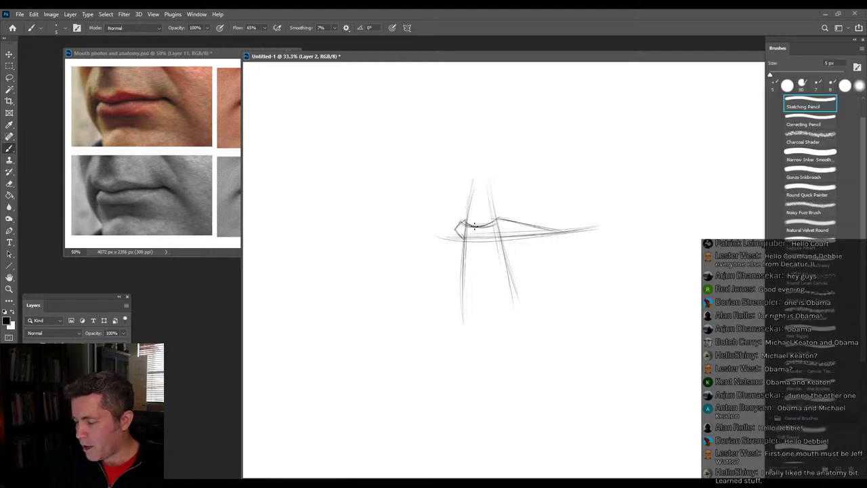
mouse_move(474, 230)
mouse_down()
mouse_move(492, 216)
mouse_move(491, 224)
mouse_move(510, 221)
mouse_move(499, 217)
mouse_move(559, 236)
mouse_move(503, 217)
mouse_move(560, 240)
mouse_move(509, 222)
mouse_move(570, 241)
mouse_up()
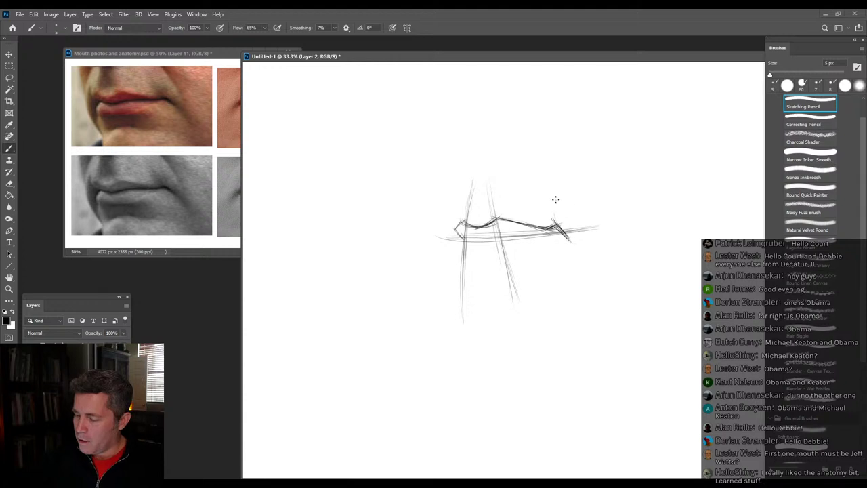
Sketch the rounded node around the near mouth corner and a diagonal furrow line across it.
drag(553, 217, 586, 237)
drag(565, 194, 553, 226)
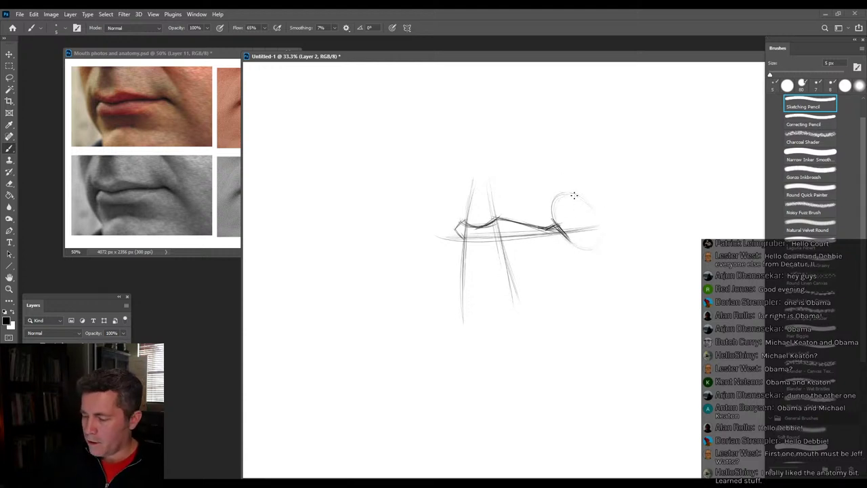
drag(556, 180, 585, 227)
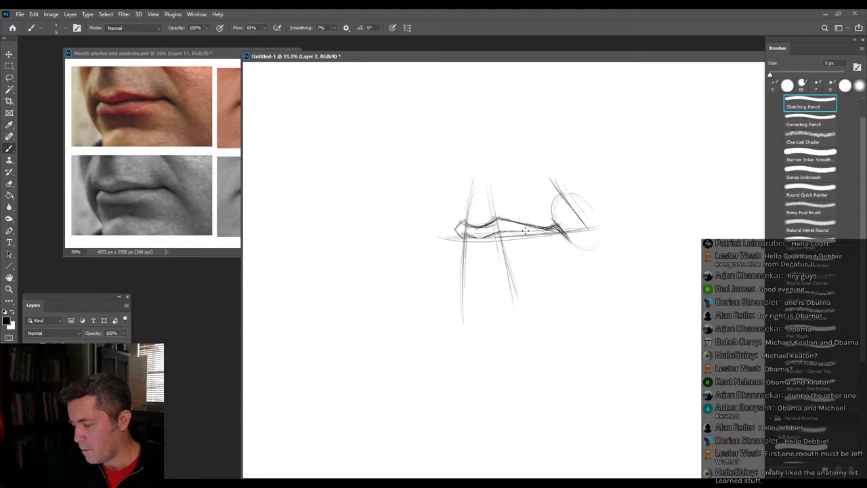
Darken the line between the lips and block in the lower lip's front and side planes along the reinforced diverging guides.
mouse_move(521, 233)
mouse_down()
mouse_move(555, 229)
mouse_move(496, 229)
mouse_move(547, 232)
mouse_up()
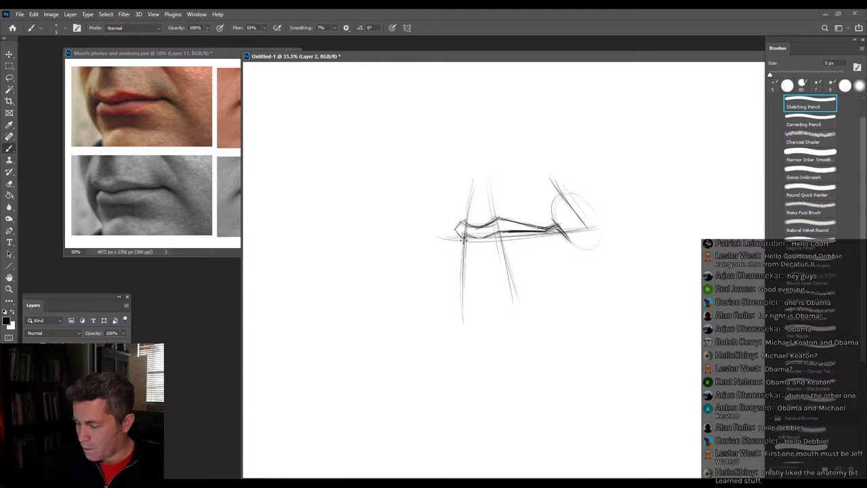
mouse_move(466, 236)
mouse_down()
mouse_move(494, 257)
mouse_move(459, 252)
mouse_move(502, 257)
mouse_move(467, 254)
mouse_move(513, 253)
mouse_move(462, 256)
mouse_move(514, 250)
mouse_up()
drag(487, 188, 513, 304)
drag(481, 157, 519, 303)
drag(474, 173, 464, 239)
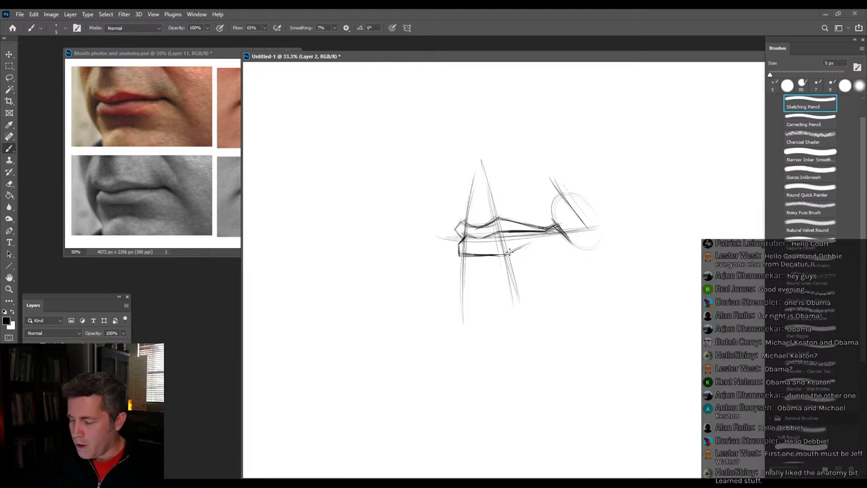
drag(513, 255, 530, 244)
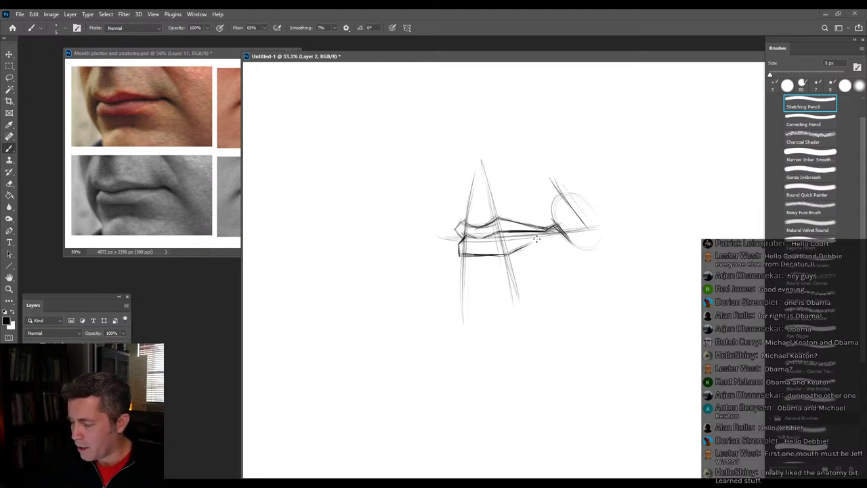
Sketch curved lines below the lower lip, a bowed contour at the mouth's far side, a corner crease and the philtrum's rounded base.
drag(470, 271, 517, 278)
mouse_move(465, 273)
mouse_down()
mouse_move(509, 276)
mouse_move(503, 269)
mouse_up()
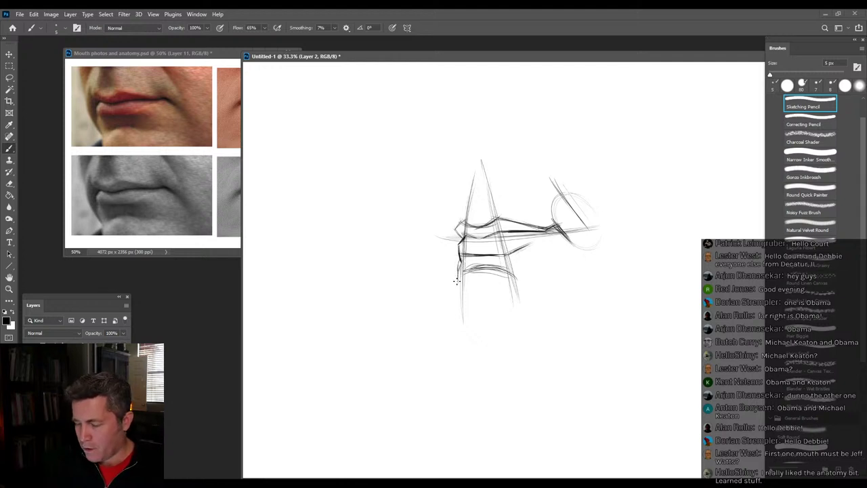
mouse_move(450, 219)
mouse_down()
mouse_move(449, 267)
mouse_move(454, 218)
mouse_move(458, 232)
mouse_move(455, 222)
mouse_move(464, 223)
mouse_move(451, 227)
mouse_move(456, 279)
mouse_move(454, 216)
mouse_up()
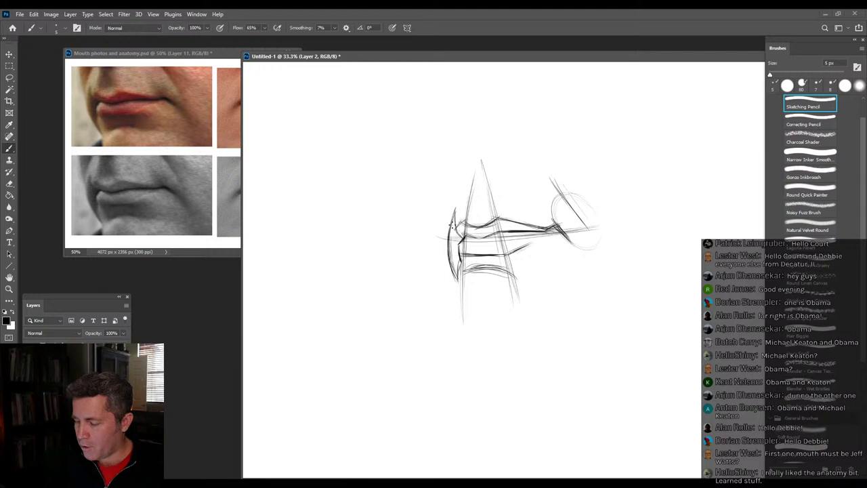
mouse_move(562, 230)
mouse_down()
mouse_move(546, 214)
mouse_move(569, 231)
mouse_move(553, 210)
mouse_up()
drag(469, 214, 490, 214)
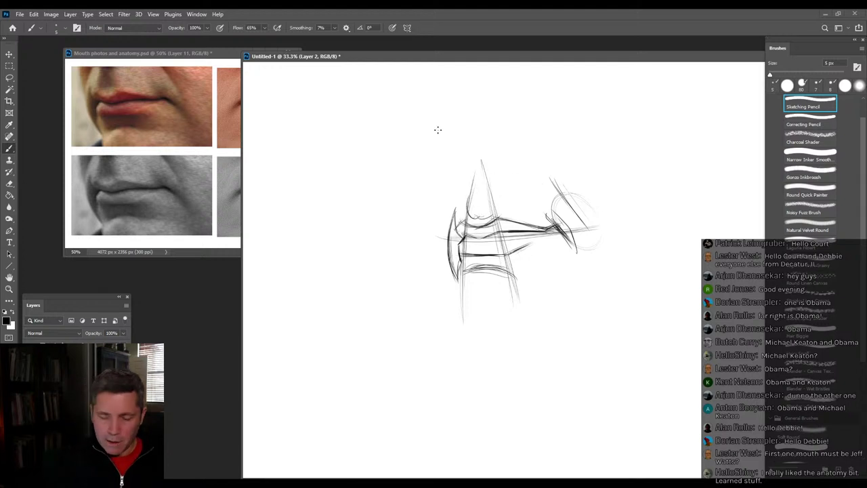
Scale the mouth sketch up to about 161% and reposition it higher on the canvas.
key(ctrl+t)
drag(434, 323, 332, 423)
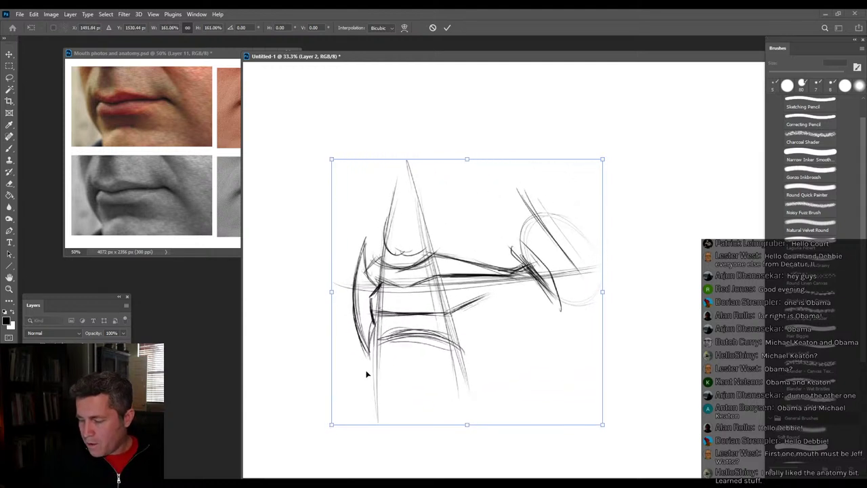
key(Return)
drag(429, 215, 434, 236)
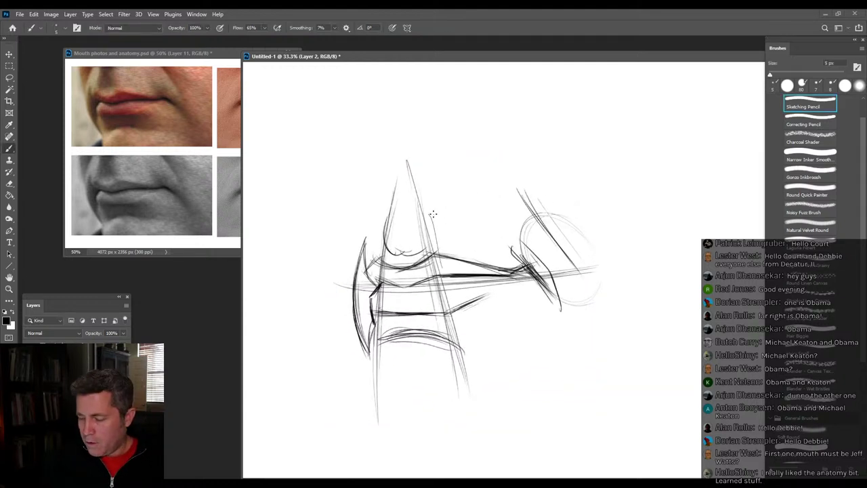
mouse_move(472, 269)
mouse_down()
mouse_move(462, 211)
mouse_move(453, 223)
mouse_up()
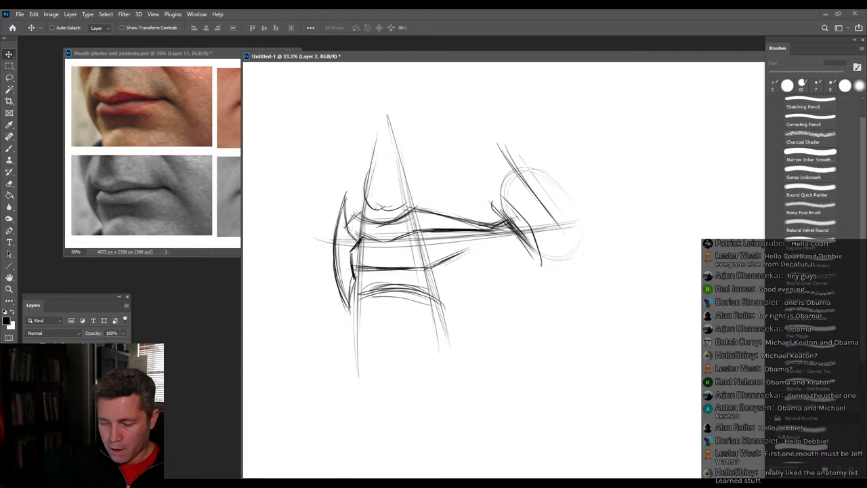
Set up a hard-edged round brush at 250 px for painting on Layer 1 beneath the sketch.
click(10, 148)
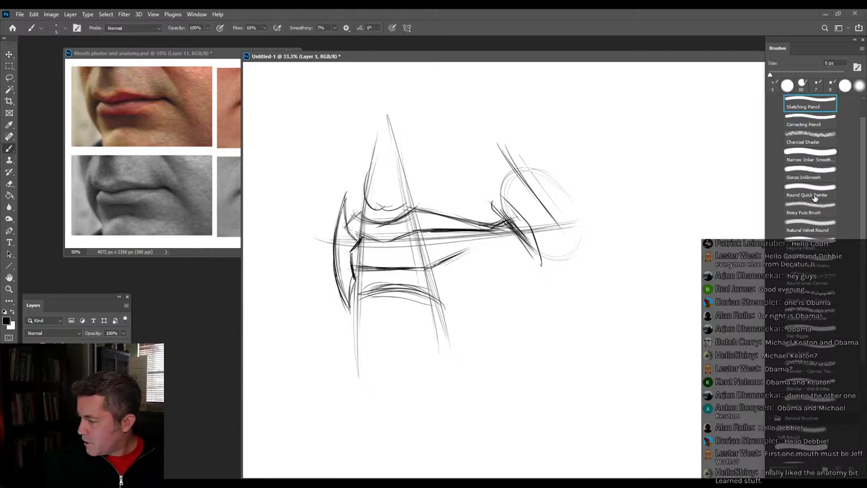
scroll(862, 249, down, 10)
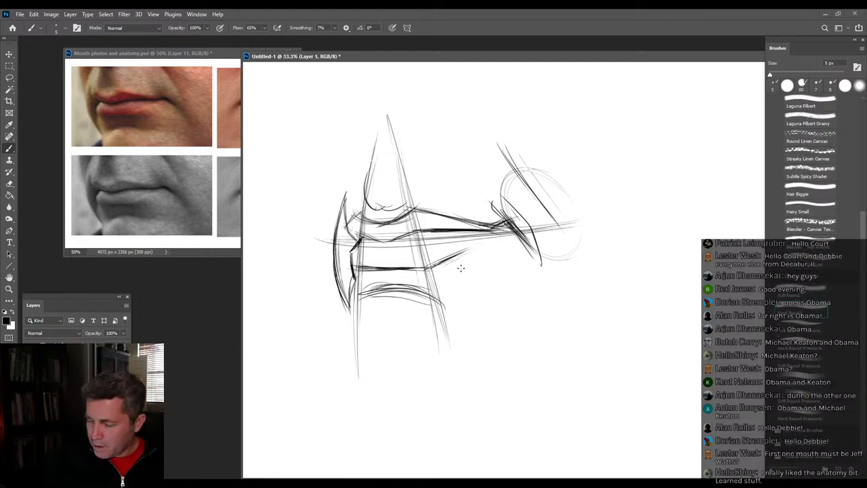
key(bracketright)
key(bracketright)
key(bracketright)
key(bracketright)
key(bracketright)
key(bracketright)
key(bracketright)
key(bracketright)
key(bracketright)
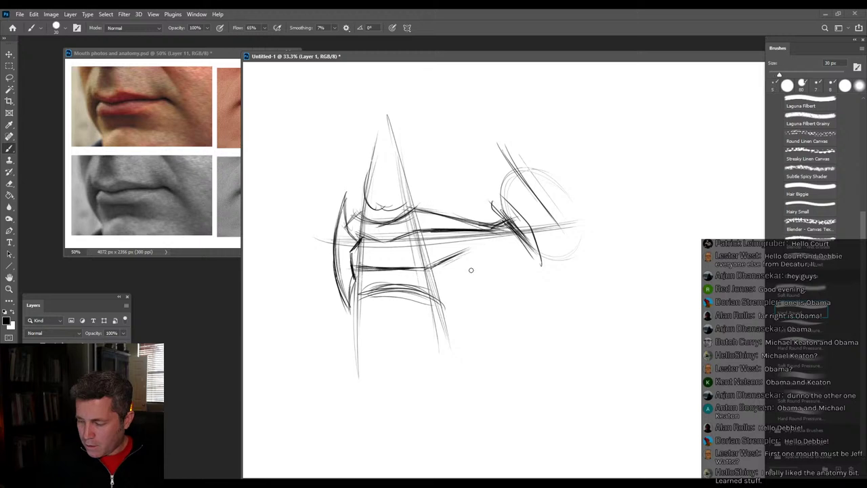
key(bracketright)
key(bracketright)
key(bracketright)
key(bracketright)
key(bracketright)
key(bracketright)
key(bracketright)
key(bracketright)
key(bracketright)
key(bracketright)
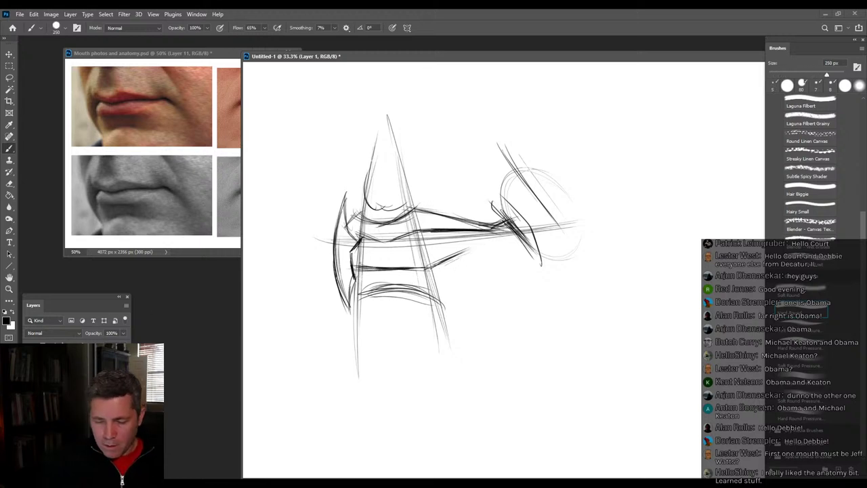
Set the foreground colour to warm grey a29590 and paint a solid base tone behind the whole mouth sketch.
click(8, 322)
drag(374, 242, 363, 235)
click(497, 307)
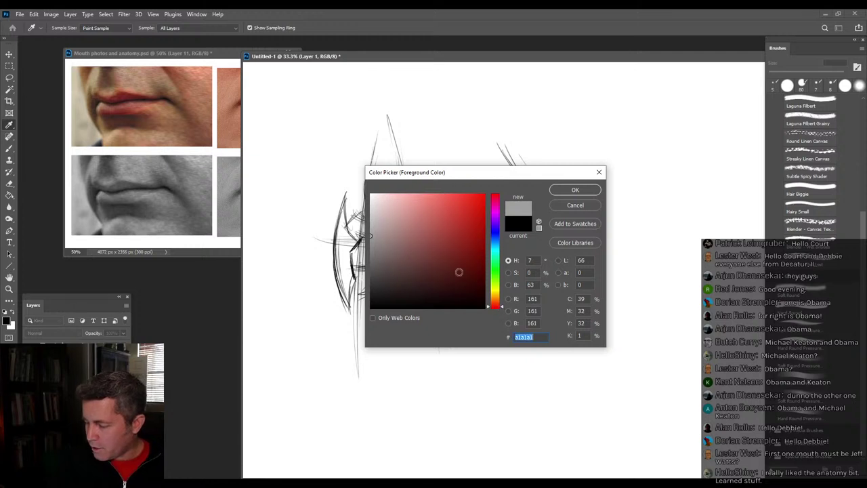
drag(497, 302, 496, 305)
click(383, 235)
drag(498, 307, 498, 304)
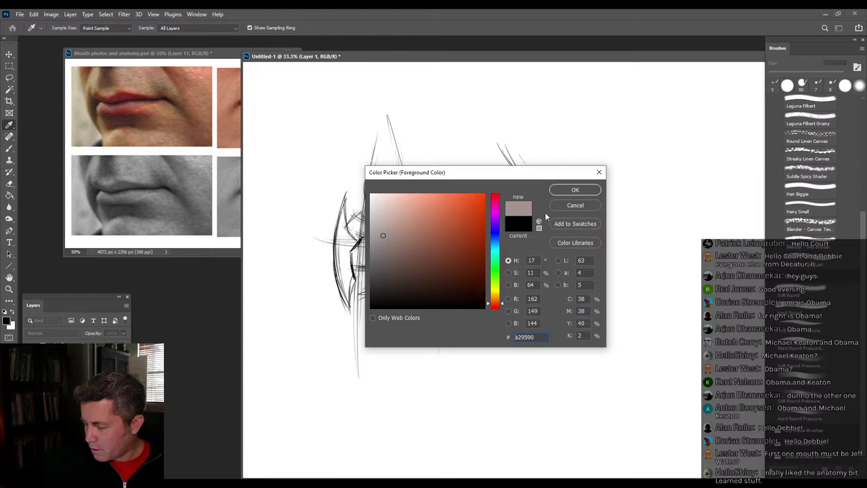
click(570, 191)
mouse_move(535, 210)
mouse_down()
mouse_move(414, 316)
mouse_move(399, 314)
mouse_move(397, 288)
mouse_move(383, 277)
mouse_move(334, 274)
mouse_move(308, 205)
mouse_move(301, 273)
mouse_move(384, 284)
mouse_move(476, 257)
mouse_move(533, 250)
mouse_move(571, 260)
mouse_move(546, 274)
mouse_move(443, 168)
mouse_move(536, 258)
mouse_move(444, 127)
mouse_move(580, 259)
mouse_move(538, 171)
mouse_move(595, 260)
mouse_move(443, 359)
mouse_move(479, 334)
mouse_move(362, 349)
mouse_move(399, 384)
mouse_move(343, 359)
mouse_move(301, 203)
mouse_up()
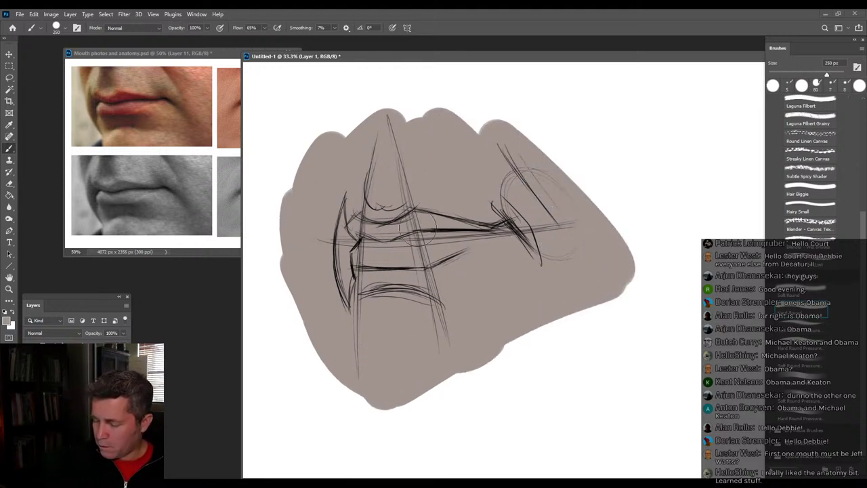
Choose the Round Quick Painter brush at 50 px with dark brown 2d1309 as the foreground colour.
scroll(863, 273, up, 10)
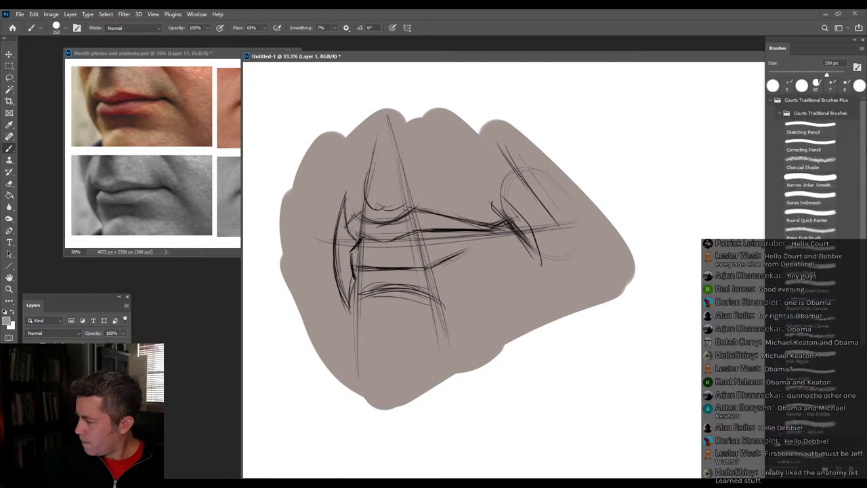
click(820, 217)
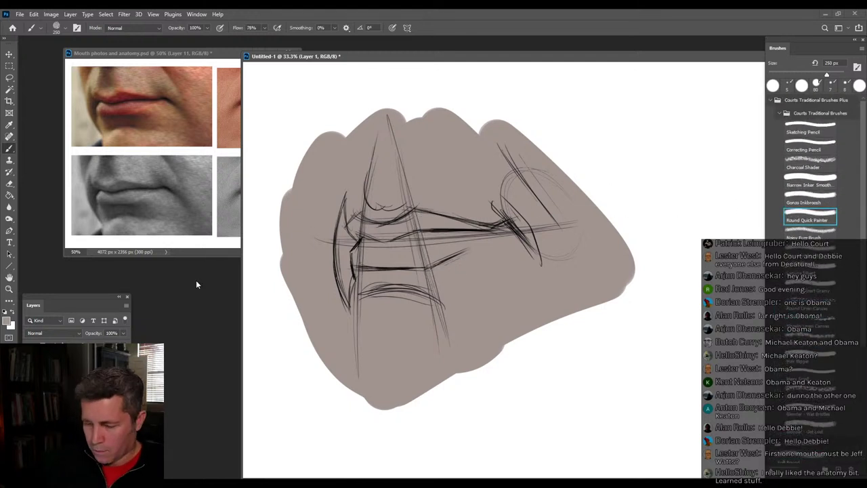
click(7, 317)
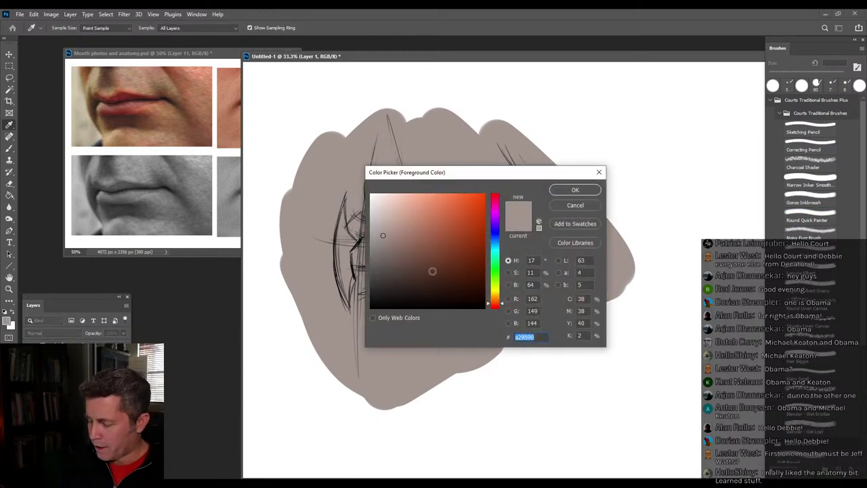
click(460, 284)
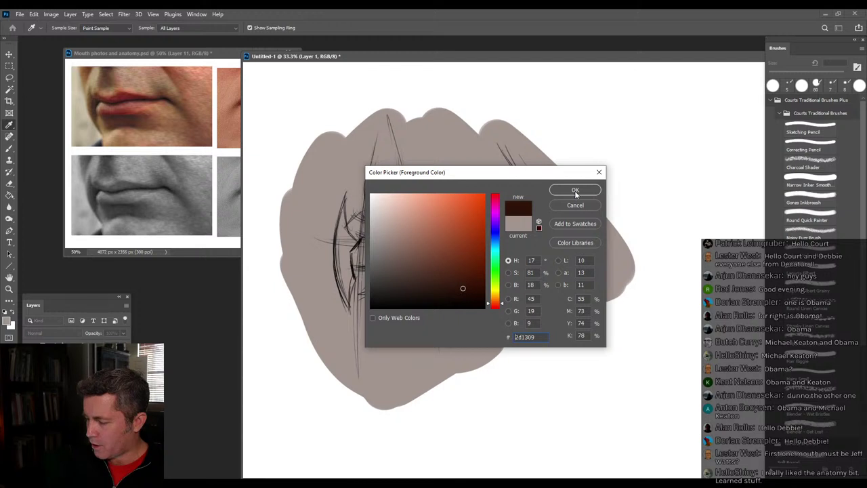
click(575, 190)
key(bracketleft)
key(bracketleft)
key(bracketleft)
key(bracketleft)
key(bracketleft)
key(bracketleft)
key(bracketleft)
key(bracketleft)
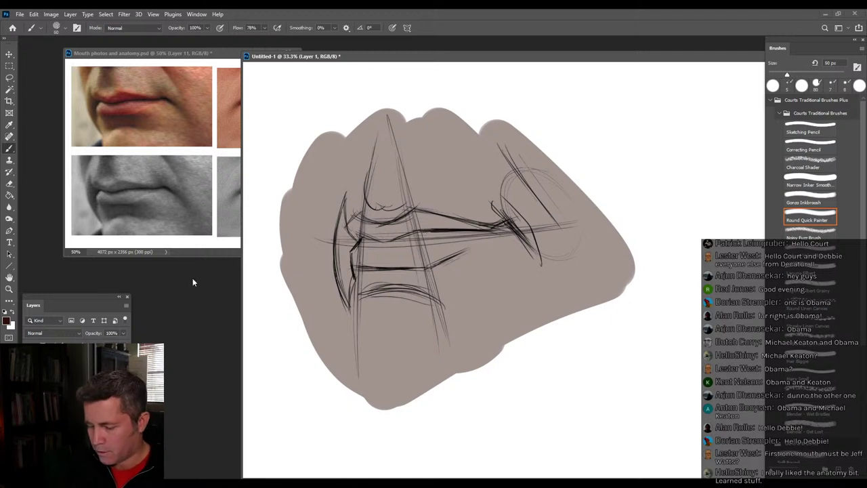
Paint the dark line between the lips on Layer 2, including the near corner and the shadow shape along the far side.
drag(385, 243, 474, 229)
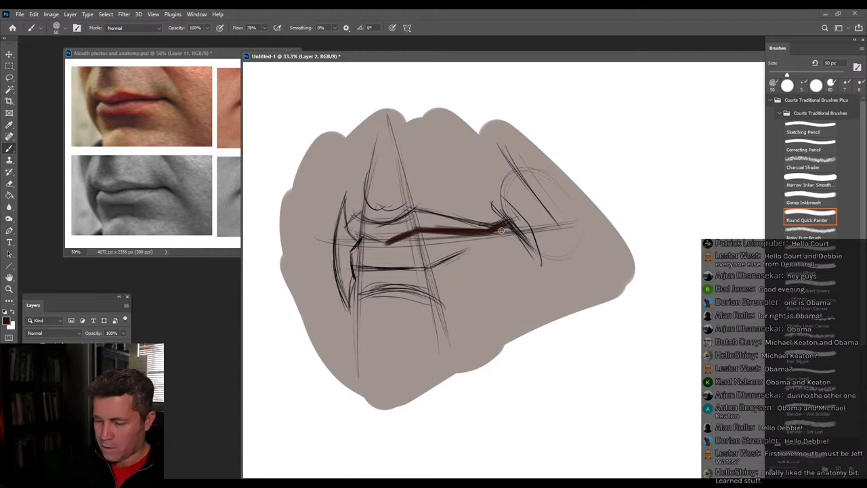
mouse_move(522, 246)
mouse_down()
mouse_move(502, 227)
mouse_move(482, 238)
mouse_up()
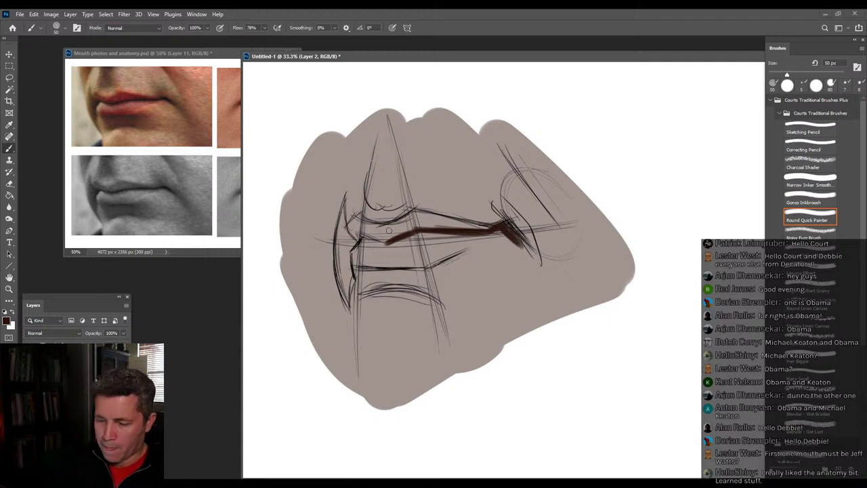
drag(366, 235, 366, 236)
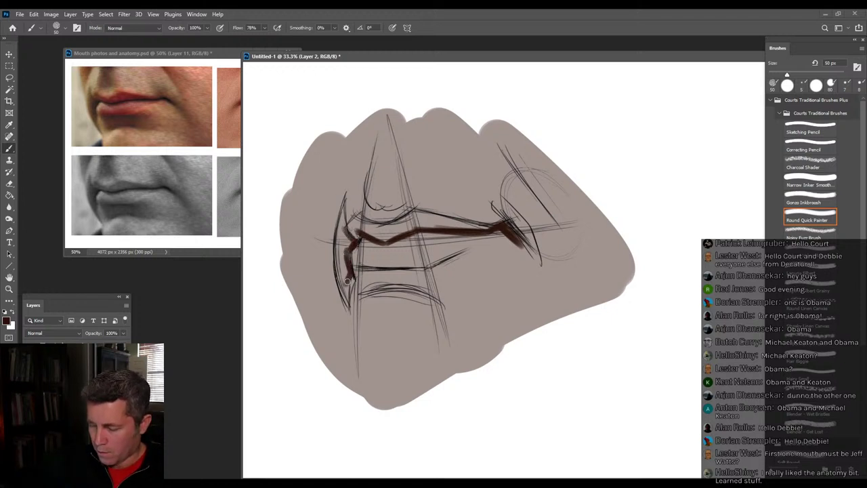
mouse_move(349, 271)
mouse_down()
mouse_move(346, 229)
mouse_move(344, 267)
mouse_move(343, 226)
mouse_up()
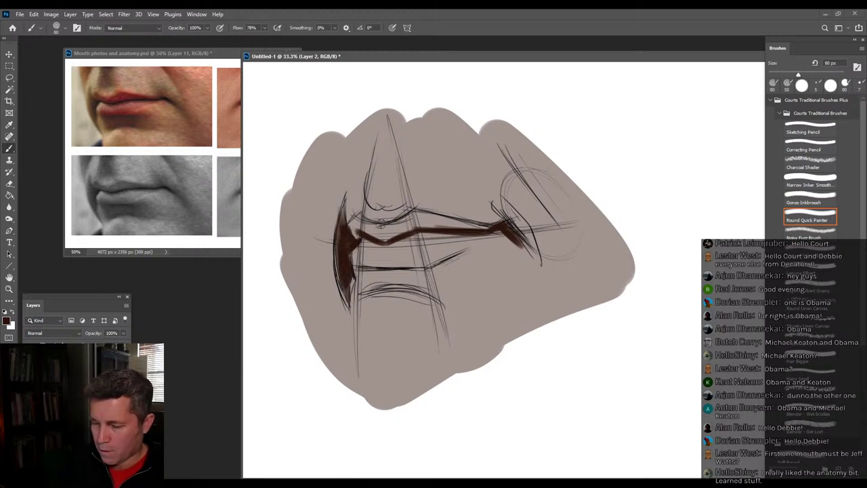
Paint the dark brown shadow beneath the lower lip, soften the near corner's shadow and brush in the diagonal furrow.
mouse_move(366, 274)
mouse_down()
mouse_move(368, 252)
mouse_move(390, 254)
mouse_move(393, 264)
mouse_move(366, 271)
mouse_move(415, 271)
mouse_move(372, 273)
mouse_move(414, 280)
mouse_move(372, 286)
mouse_move(399, 276)
mouse_move(382, 285)
mouse_move(427, 295)
mouse_move(393, 276)
mouse_move(416, 273)
mouse_move(416, 286)
mouse_move(438, 287)
mouse_move(424, 286)
mouse_move(443, 303)
mouse_move(433, 272)
mouse_move(475, 301)
mouse_up()
key(bracketright)
key(bracketright)
key(bracketright)
key(bracketright)
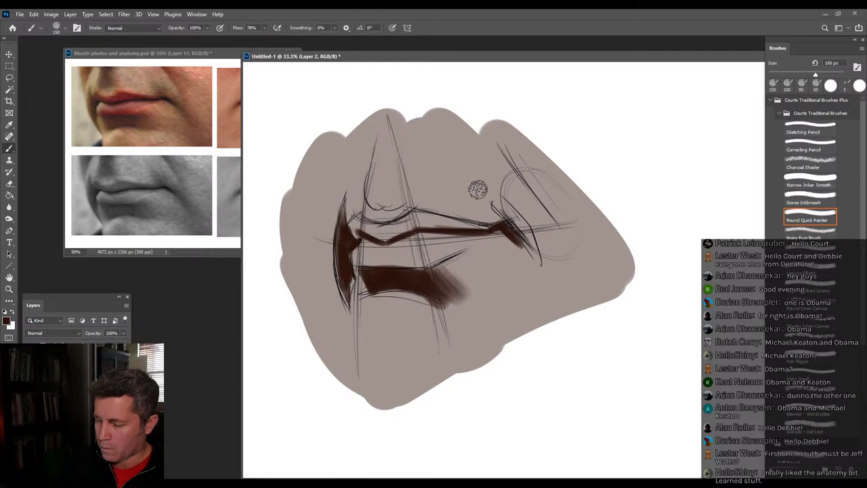
mouse_move(508, 228)
mouse_down()
mouse_move(493, 210)
mouse_move(521, 228)
mouse_up()
drag(501, 145, 559, 224)
drag(366, 285, 361, 290)
Reduce the brush to 90 px and set the foreground colour to dark red 6a302c.
key(bracketleft)
key(bracketleft)
key(bracketleft)
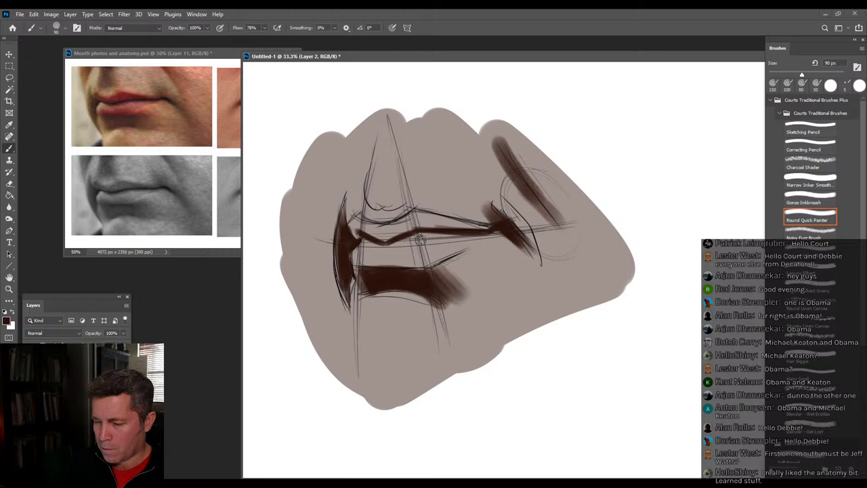
click(8, 321)
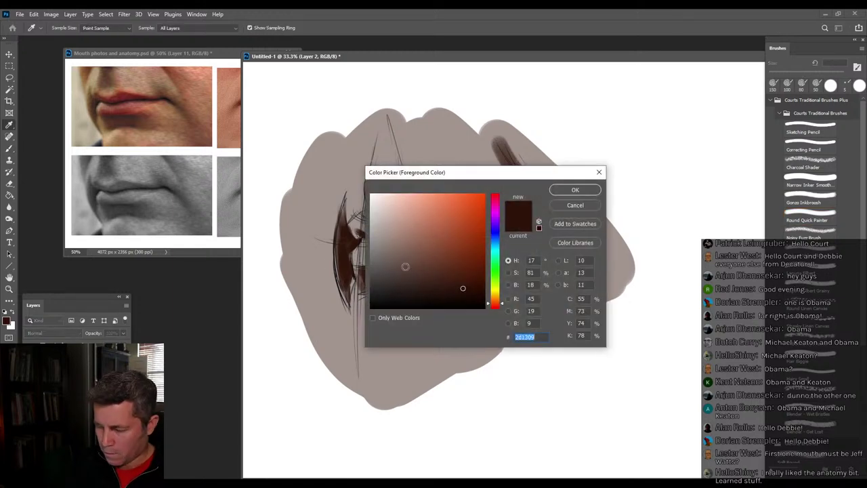
mouse_move(467, 261)
mouse_down()
mouse_move(447, 269)
mouse_move(452, 262)
mouse_up()
text(5b221e)
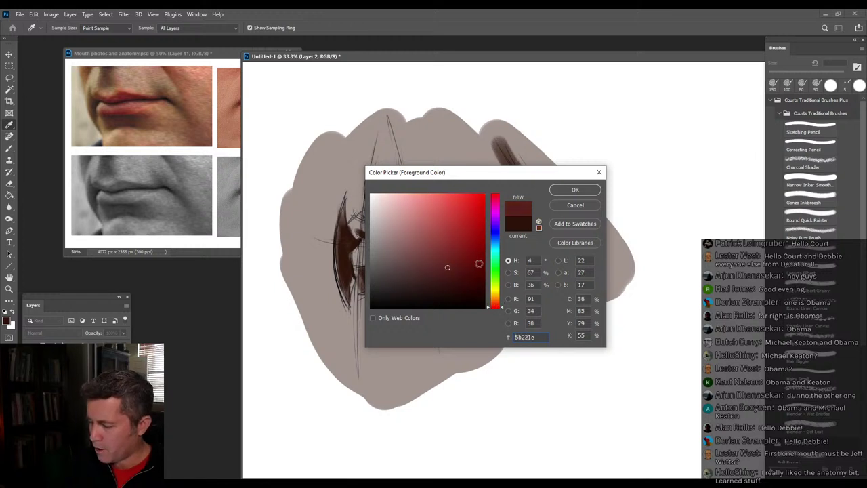
click(440, 259)
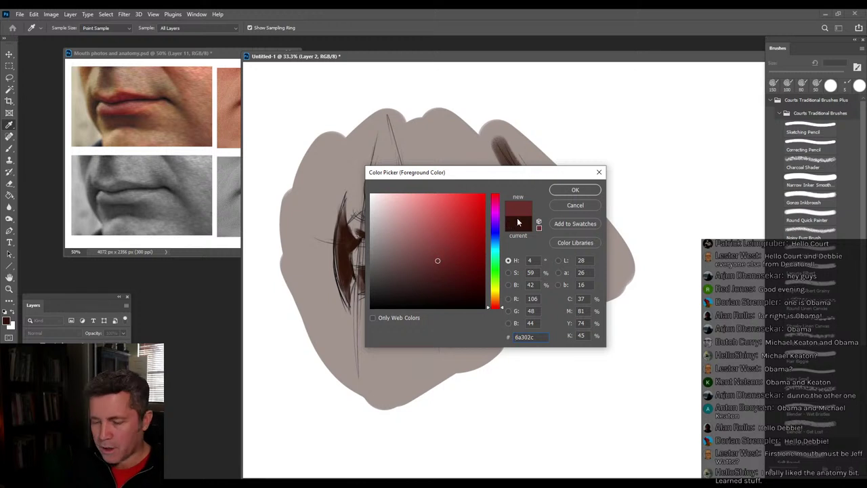
click(575, 190)
Fill the upper lip with dark red out to the near corner and add a strip along the lower lip's bottom edge.
key(bracketright)
mouse_move(391, 233)
mouse_down()
mouse_move(417, 225)
mouse_move(391, 233)
mouse_move(416, 220)
mouse_move(355, 231)
mouse_up()
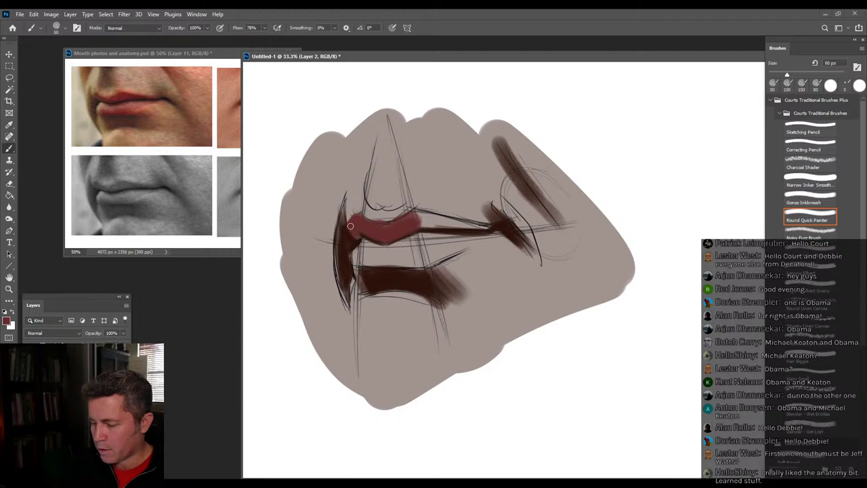
key(])
key(])
mouse_move(427, 224)
mouse_down()
mouse_move(488, 227)
mouse_move(443, 221)
mouse_up()
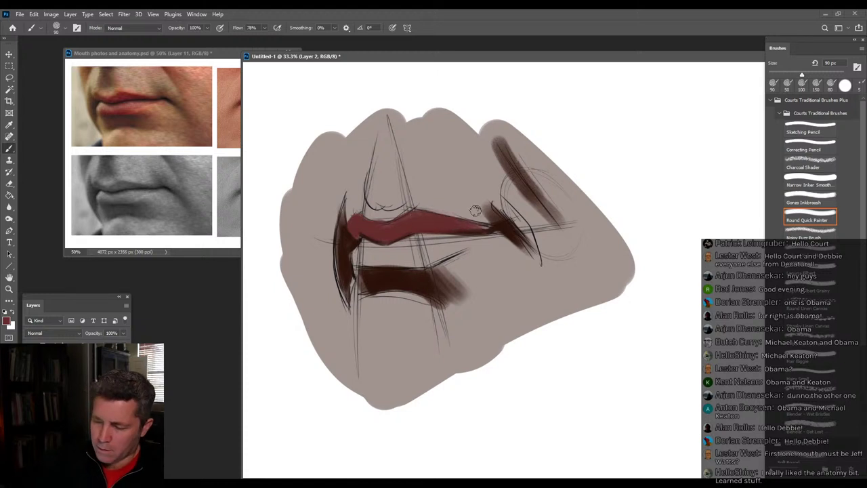
mouse_move(383, 262)
mouse_down()
mouse_move(361, 265)
mouse_move(409, 263)
mouse_move(357, 265)
mouse_move(408, 267)
mouse_move(374, 266)
mouse_move(398, 272)
mouse_move(406, 267)
mouse_move(368, 267)
mouse_move(423, 265)
mouse_move(362, 265)
mouse_move(425, 266)
mouse_up()
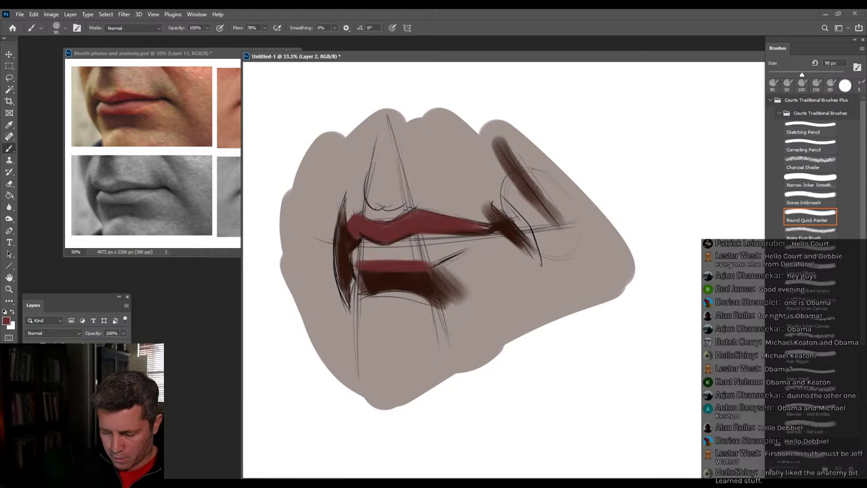
Mix a lighter pinkish red in the Color panel and fill the lower lip with it using a larger brush.
key(F6)
click(192, 313)
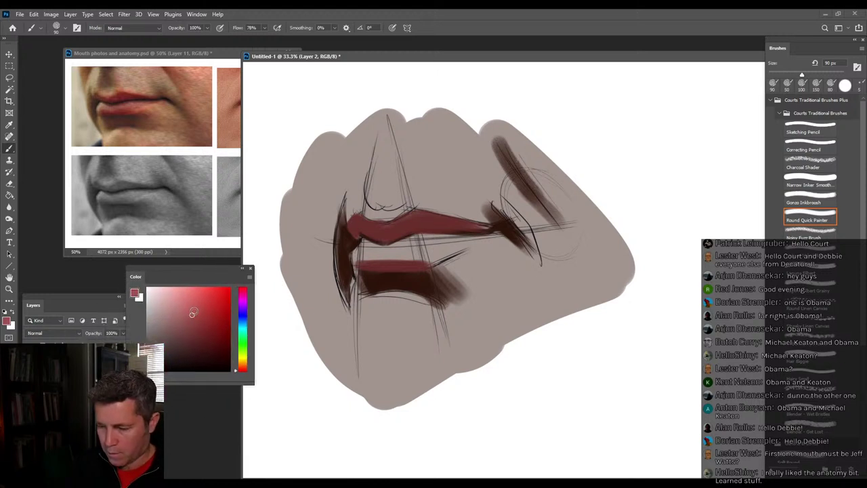
key(bracketright)
key(bracketright)
key(bracketright)
mouse_move(432, 251)
mouse_down()
mouse_move(356, 254)
mouse_move(409, 240)
mouse_move(464, 247)
mouse_move(444, 249)
mouse_move(479, 234)
mouse_move(441, 255)
mouse_up()
Return the brush to 90 px, sample the dark brown and refine the shadow edge at the far side of the lips.
key(bracketleft)
key(bracketleft)
key(bracketleft)
alt+click(481, 230)
alt+click(345, 279)
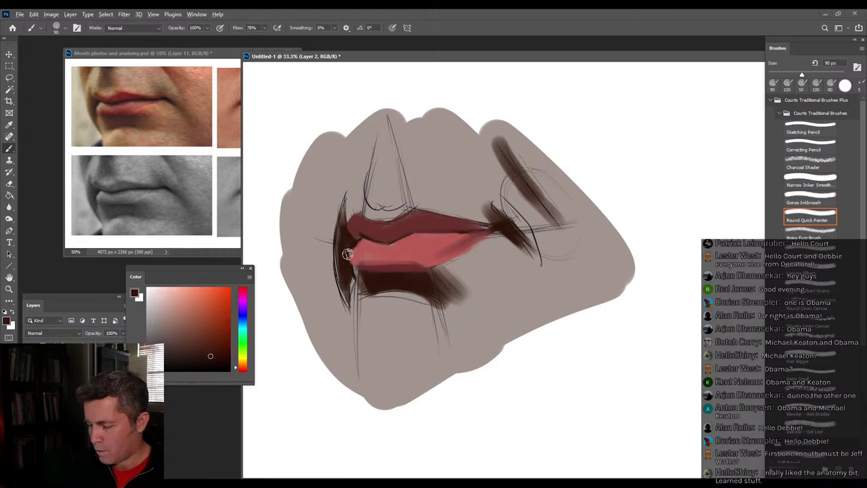
mouse_move(352, 251)
mouse_down()
mouse_move(345, 291)
mouse_move(340, 261)
mouse_up()
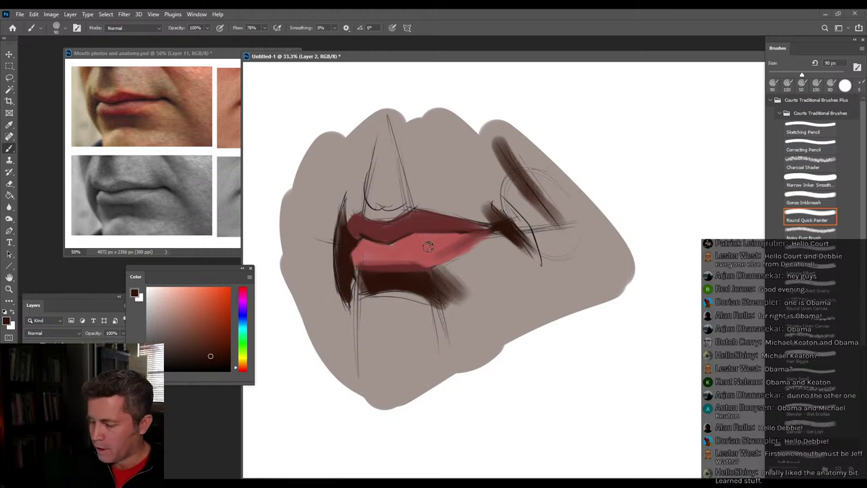
Mix an orange skin tone from the sampled lip pink and block in the skin beside the lower lip at 175 px.
drag(206, 332, 194, 324)
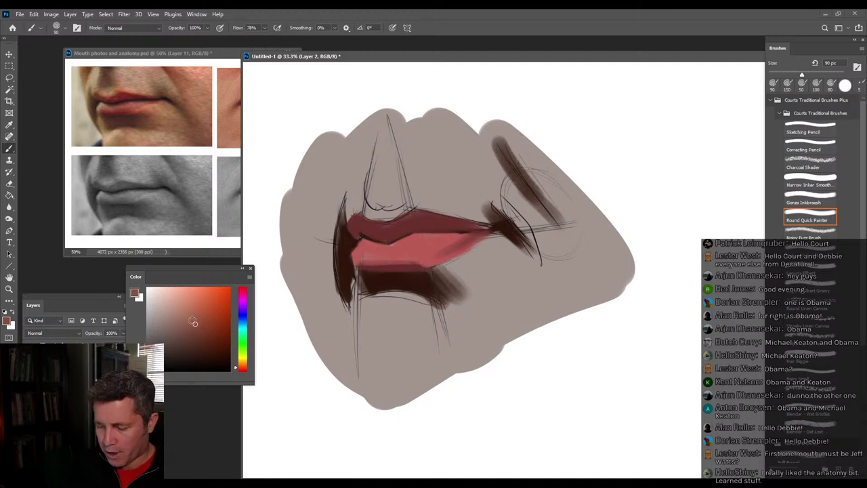
alt+click(429, 246)
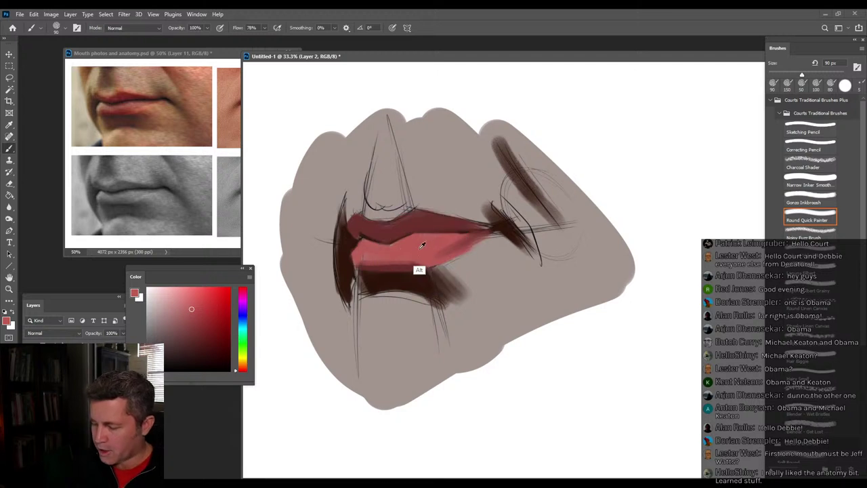
drag(243, 371, 244, 368)
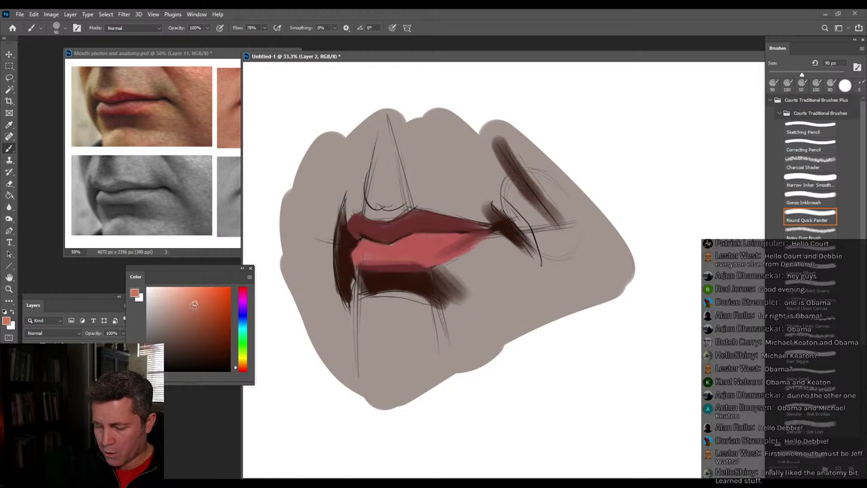
key(bracketright)
key(bracketright)
key(bracketright)
key(bracketright)
mouse_move(454, 265)
mouse_down()
mouse_move(490, 248)
mouse_move(450, 276)
mouse_move(502, 268)
mouse_move(457, 273)
mouse_move(481, 285)
mouse_move(512, 263)
mouse_up()
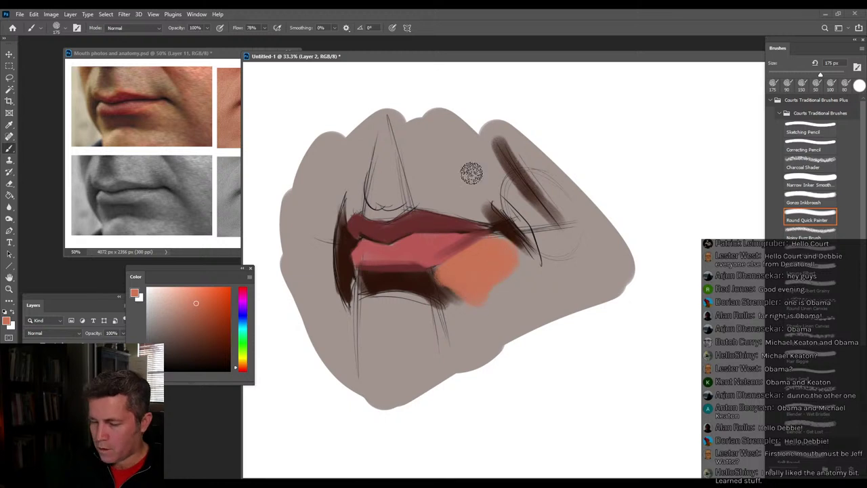
Reduce the brush to 150 px and surround the lips with orange skin, trimming the dark shapes at the corner and under the lower lip.
mouse_move(474, 209)
mouse_down()
mouse_move(416, 196)
mouse_move(385, 209)
mouse_move(359, 199)
mouse_move(347, 216)
mouse_move(345, 190)
mouse_move(323, 248)
mouse_move(329, 219)
mouse_move(341, 313)
mouse_move(336, 286)
mouse_move(356, 312)
mouse_move(357, 279)
mouse_move(361, 309)
mouse_move(376, 294)
mouse_move(373, 300)
mouse_move(407, 296)
mouse_move(368, 306)
mouse_move(418, 301)
mouse_move(443, 313)
mouse_move(492, 290)
mouse_move(458, 325)
mouse_up()
key(bracketleft)
key(bracketleft)
key(bracketleft)
key(bracketright)
key(bracketright)
mouse_move(484, 215)
mouse_down()
mouse_move(501, 201)
mouse_move(538, 239)
mouse_move(506, 206)
mouse_move(513, 197)
mouse_move(455, 201)
mouse_move(459, 177)
mouse_move(431, 170)
mouse_move(383, 199)
mouse_move(380, 179)
mouse_move(391, 191)
mouse_move(374, 189)
mouse_move(361, 163)
mouse_move(432, 161)
mouse_up()
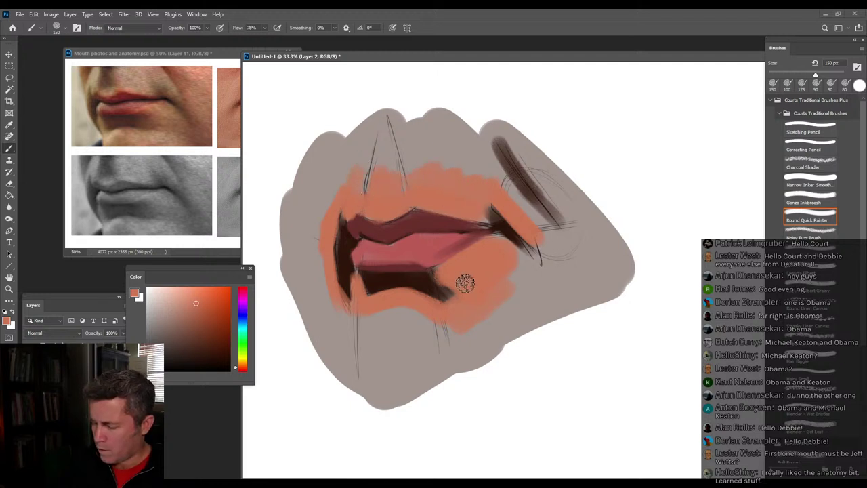
drag(500, 238, 517, 257)
drag(502, 204, 534, 246)
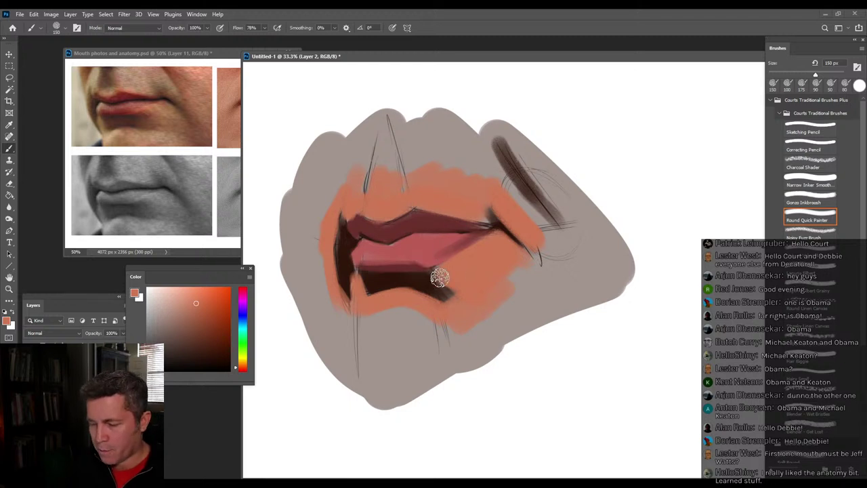
Choose a darker reddish brown and paint the shadow transitions beneath the lower lip and at the near mouth corner.
alt+click(425, 298)
click(205, 328)
mouse_move(450, 269)
mouse_down()
mouse_move(436, 285)
mouse_move(461, 277)
mouse_move(459, 288)
mouse_move(466, 285)
mouse_move(406, 280)
mouse_move(436, 277)
mouse_move(461, 257)
mouse_move(494, 256)
mouse_move(460, 294)
mouse_move(416, 283)
mouse_move(422, 288)
mouse_up()
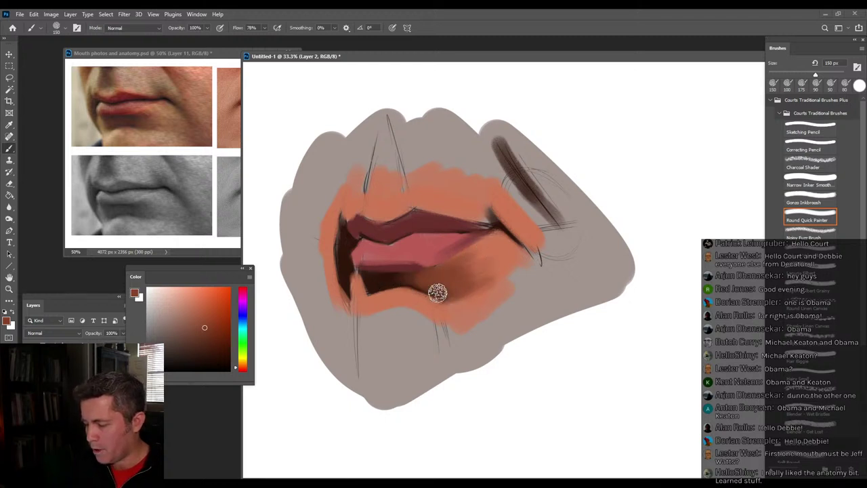
mouse_move(464, 232)
mouse_down()
mouse_move(489, 215)
mouse_move(484, 207)
mouse_move(519, 234)
mouse_up()
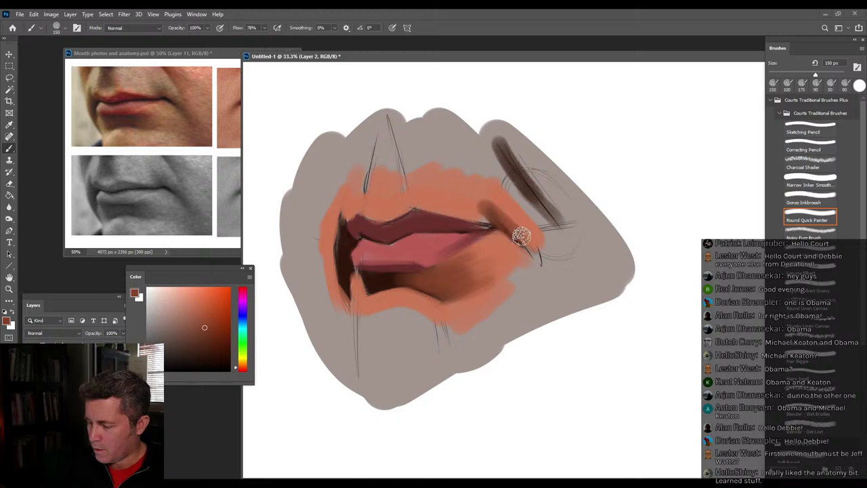
Reduce the brush to 90 px and trim the far edge of the orange skin with sampled background grey.
key(bracketleft)
key(bracketleft)
key(bracketleft)
mouse_move(331, 251)
mouse_down()
mouse_move(340, 290)
mouse_move(317, 257)
mouse_move(335, 304)
mouse_move(319, 237)
mouse_move(343, 306)
mouse_move(325, 259)
mouse_move(334, 194)
mouse_move(321, 252)
mouse_up()
alt+click(318, 259)
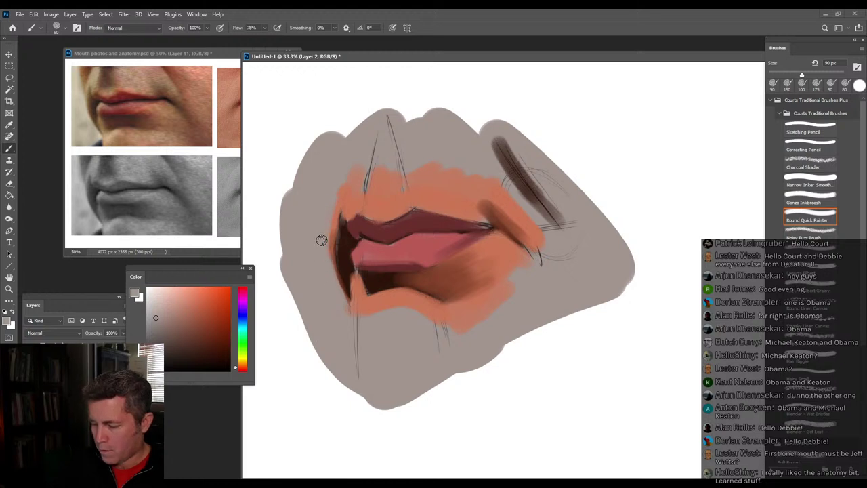
Mix a muted brownish pink and glaze it over the skin above the upper lip, the near cheek and the chin at 175 px.
alt+click(434, 244)
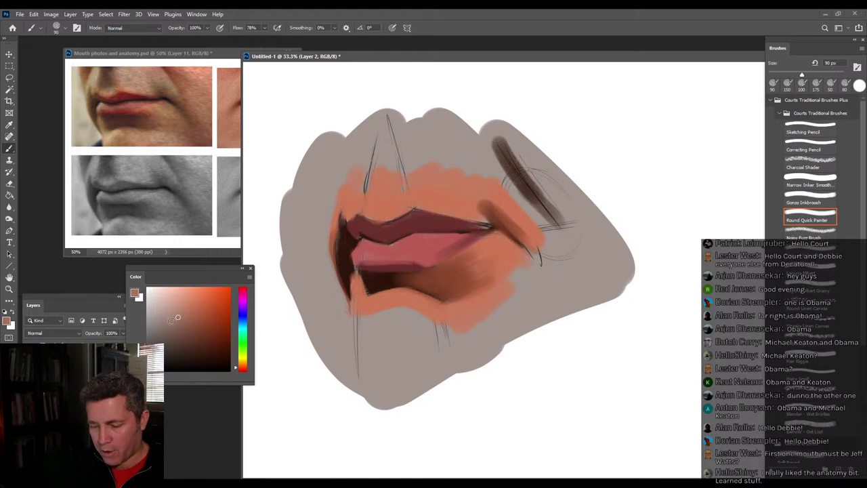
key(bracketright)
key(bracketright)
key(bracketright)
key(bracketright)
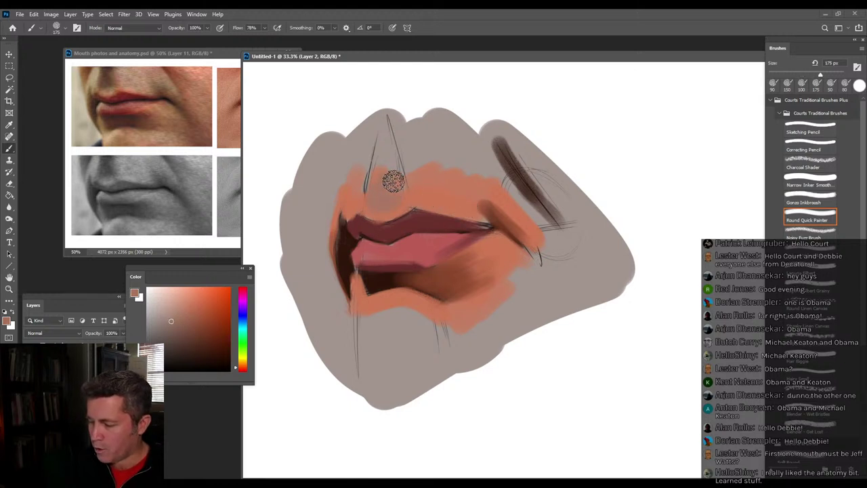
drag(379, 201, 388, 188)
mouse_move(422, 180)
mouse_down()
mouse_move(458, 206)
mouse_move(421, 193)
mouse_move(448, 178)
mouse_move(463, 197)
mouse_move(405, 176)
mouse_move(390, 200)
mouse_move(369, 185)
mouse_move(348, 198)
mouse_move(388, 173)
mouse_move(410, 200)
mouse_move(383, 204)
mouse_move(371, 169)
mouse_up()
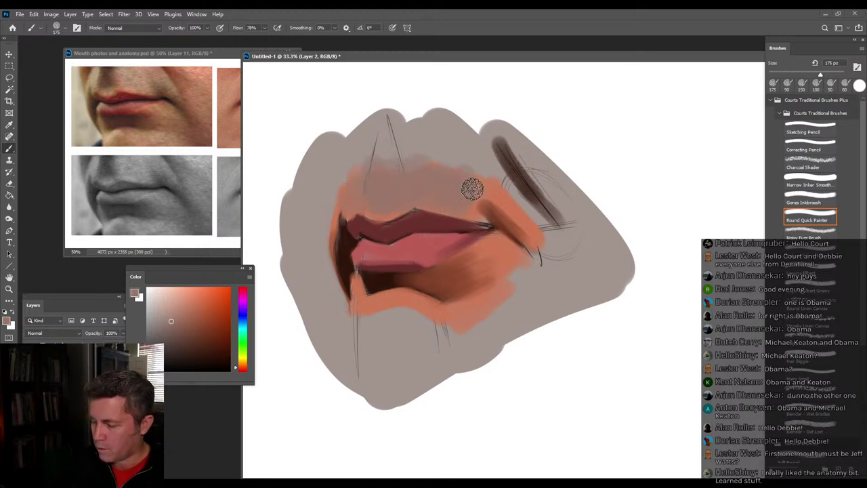
mouse_move(494, 245)
mouse_down()
mouse_move(505, 266)
mouse_move(460, 312)
mouse_move(423, 301)
mouse_move(378, 304)
mouse_move(451, 312)
mouse_move(461, 323)
mouse_move(475, 310)
mouse_move(360, 311)
mouse_move(381, 321)
mouse_move(486, 276)
mouse_up()
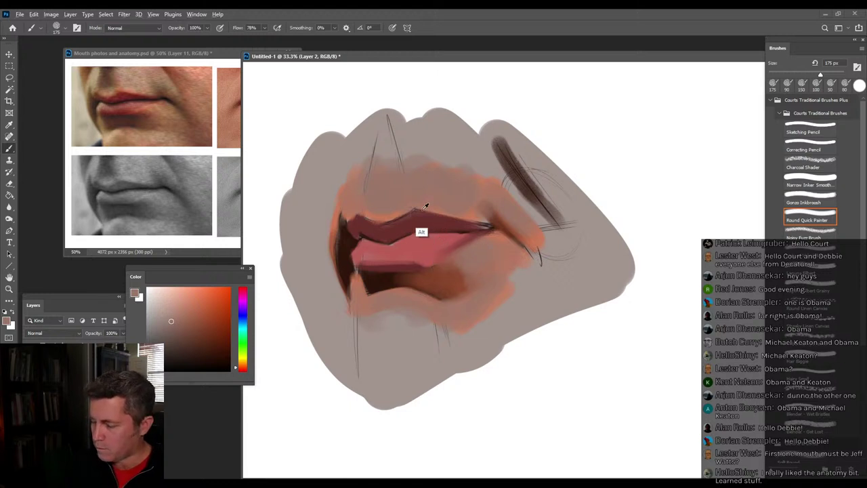
Reduce the brush to 90 px and clean up the upper lip's top edge, alternating sampled dark red and muted skin tone.
alt+click(420, 233)
key(bracketleft)
key(bracketleft)
key(bracketleft)
key(bracketleft)
drag(388, 228, 403, 213)
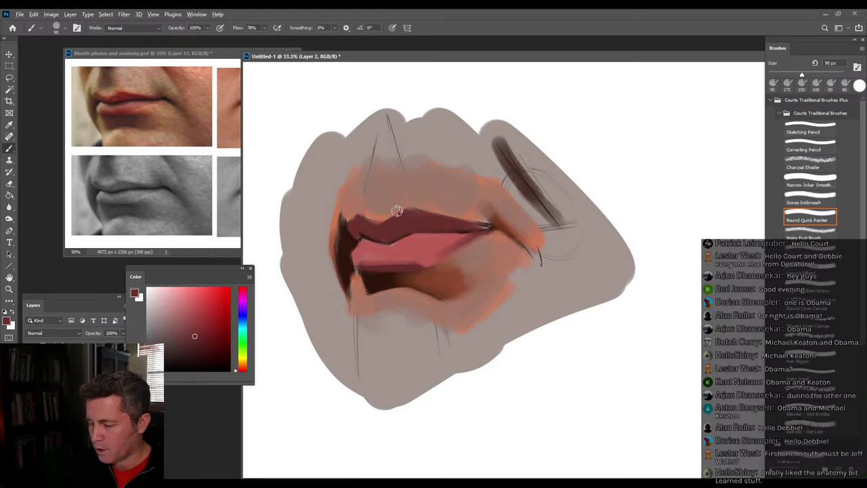
alt+click(393, 210)
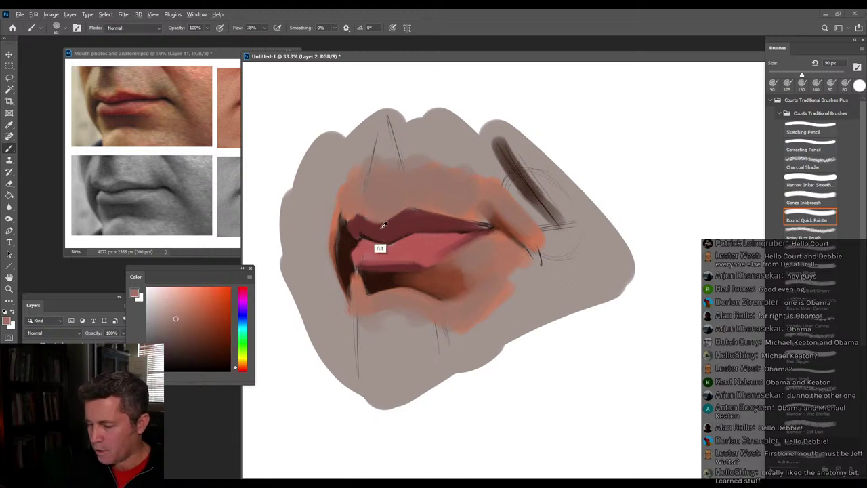
alt+click(383, 258)
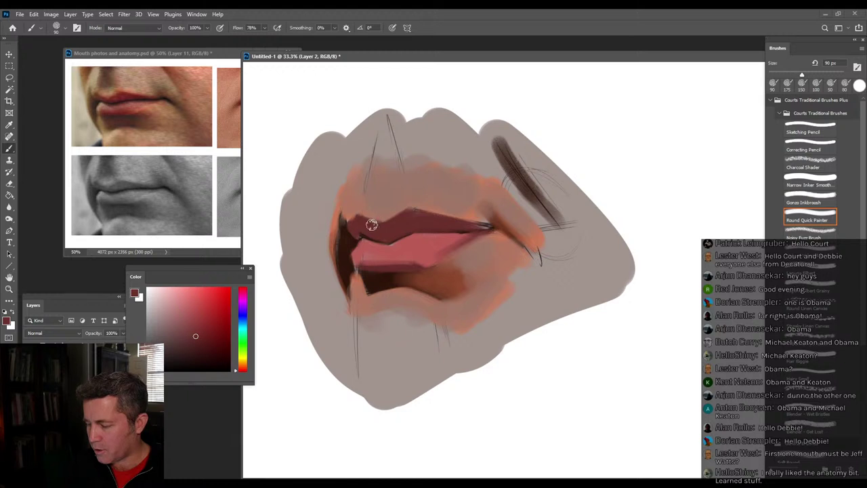
alt+click(383, 237)
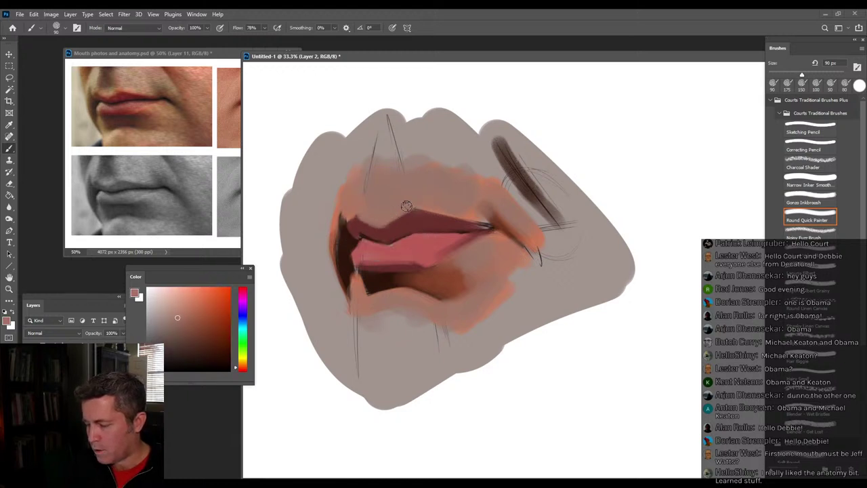
alt+click(406, 215)
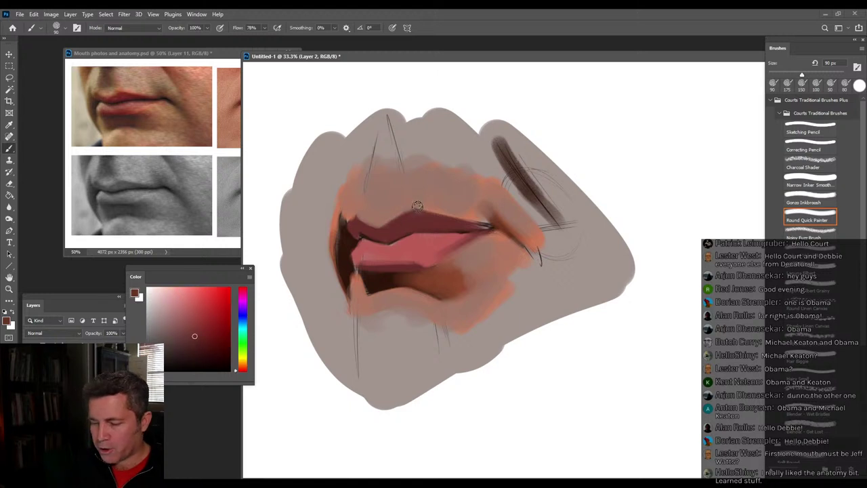
alt+click(398, 203)
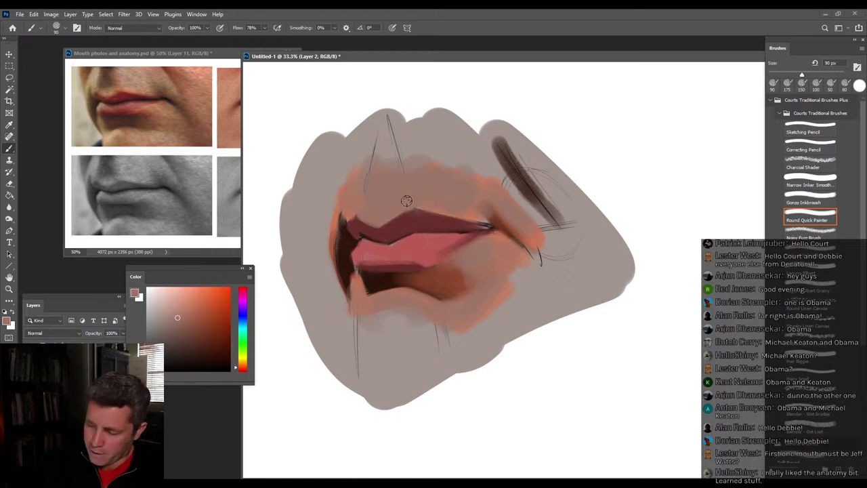
drag(407, 209, 485, 222)
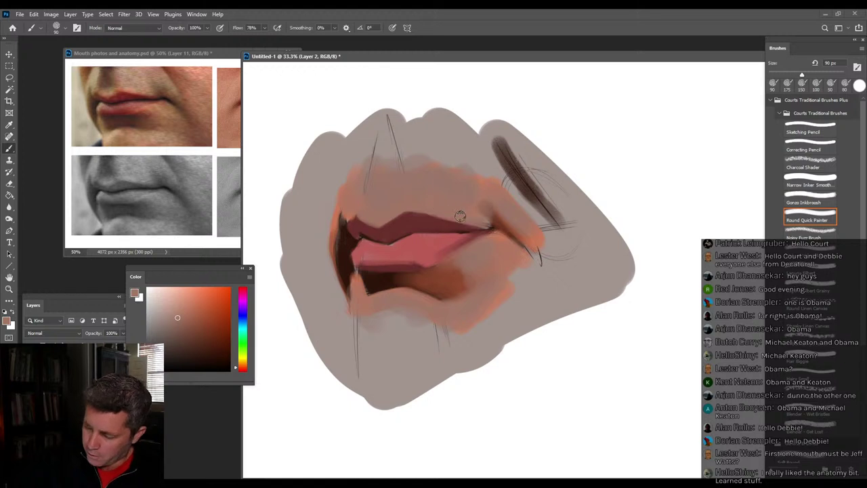
Mix a light pinkish skin tone and add lighter planes beside the lower lip, along the upper lip's border and up the philtrum's far side, finishing at 70 px.
alt+click(487, 181)
mouse_move(477, 241)
mouse_down()
mouse_move(432, 267)
mouse_move(394, 261)
mouse_move(473, 241)
mouse_move(431, 262)
mouse_move(472, 242)
mouse_move(435, 265)
mouse_up()
click(182, 303)
key(bracketright)
key(bracketright)
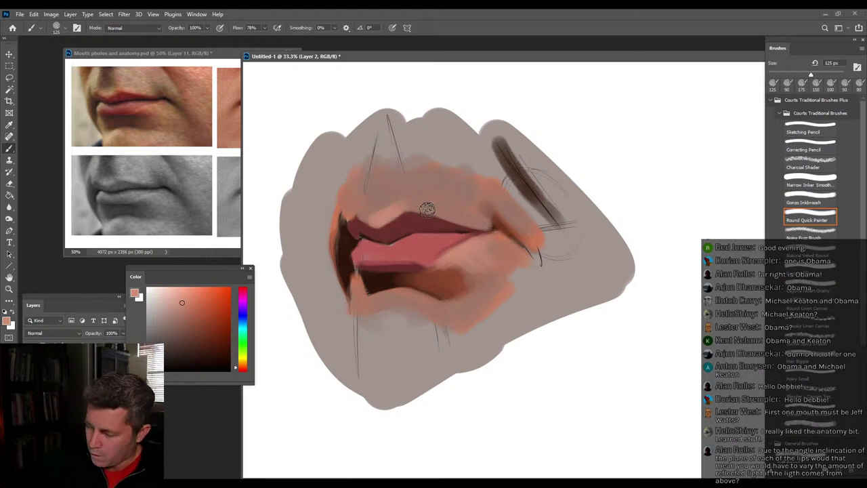
key(bracketleft)
key(bracketleft)
key(bracketleft)
key(bracketleft)
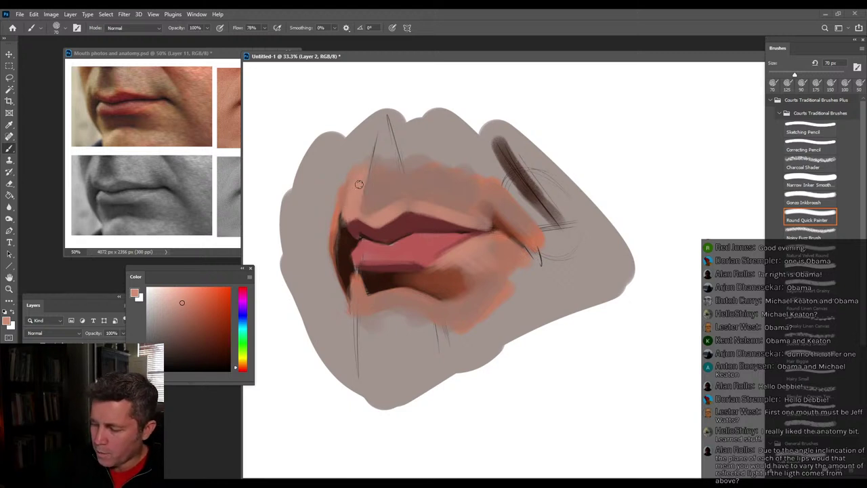
Sample the dark red and pink of the lips and touch up the upper lip shape.
alt+click(390, 232)
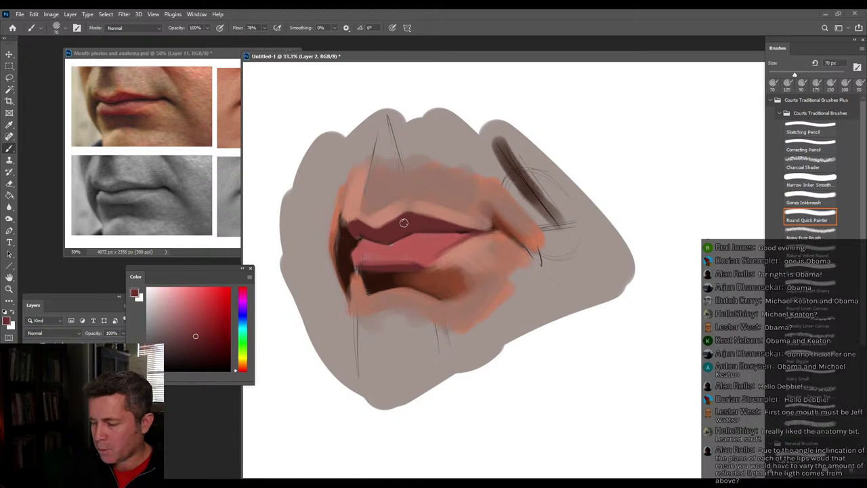
alt+click(406, 257)
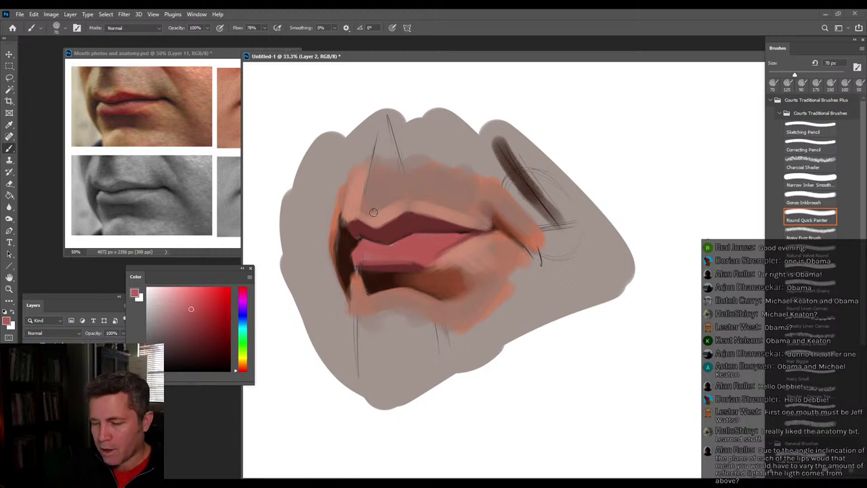
alt+click(398, 230)
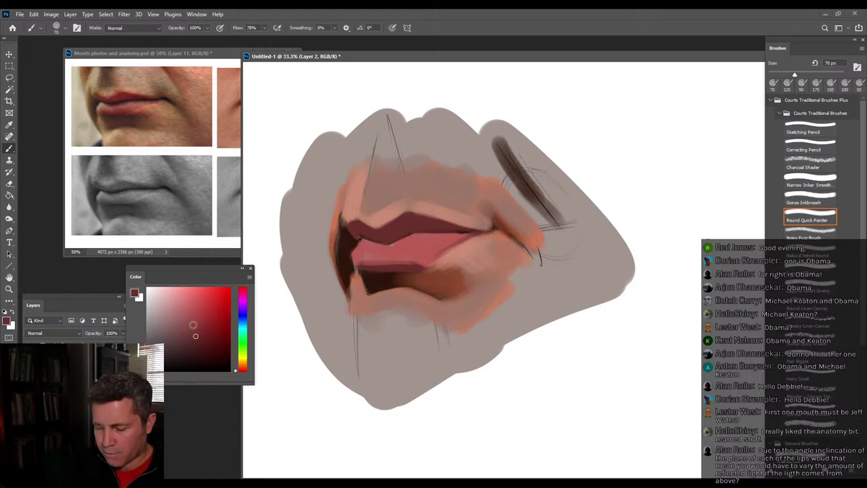
Zoom the mouth reference to 66.7%, enlarge its window, move the Color panel below it and return to the painting.
click(10, 289)
click(127, 100)
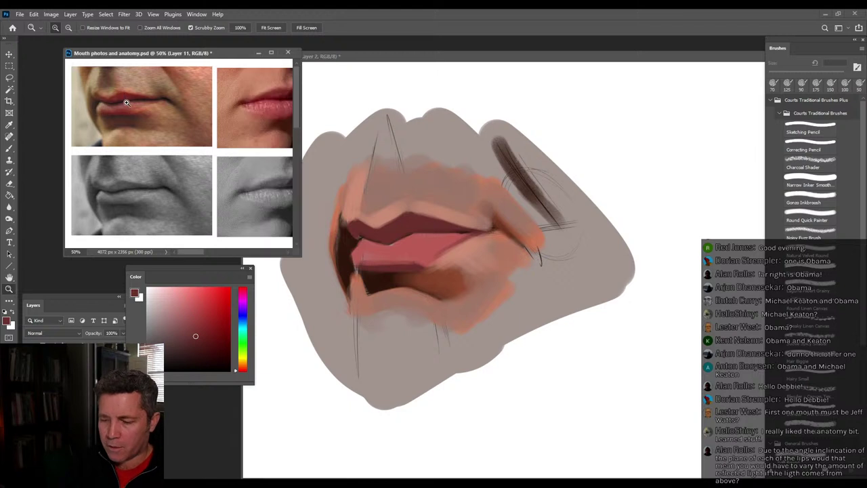
click(133, 139)
drag(137, 119, 180, 153)
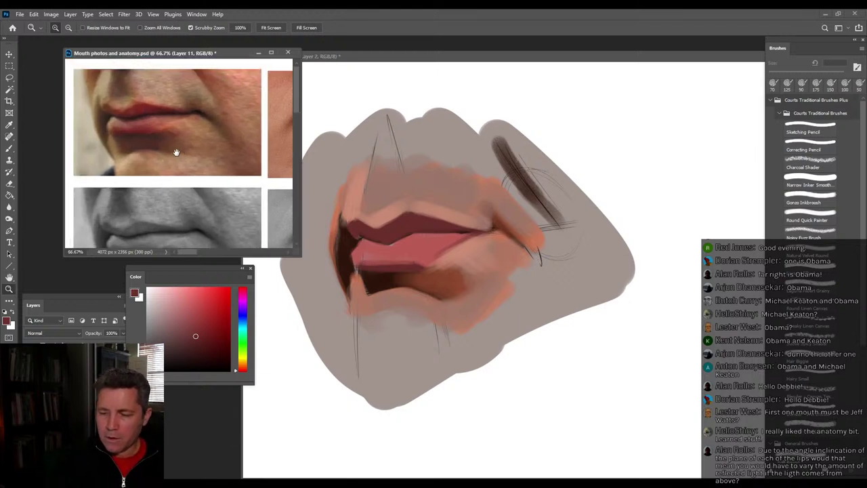
drag(294, 254, 275, 293)
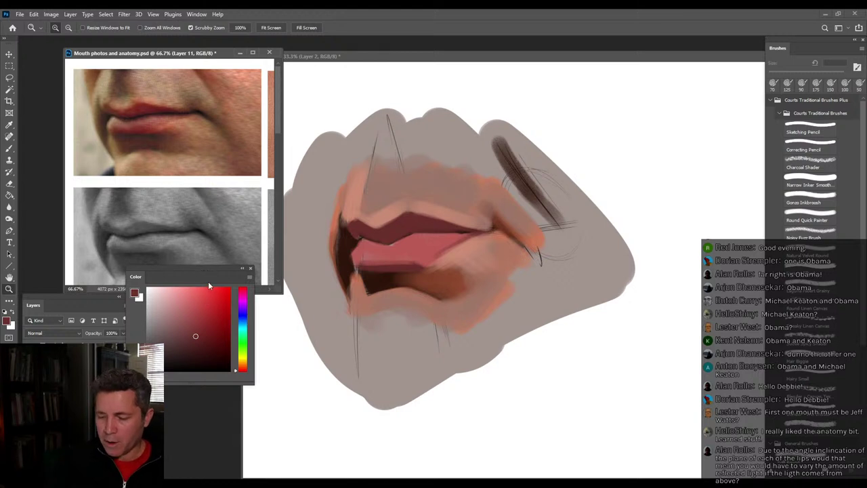
drag(217, 272, 224, 299)
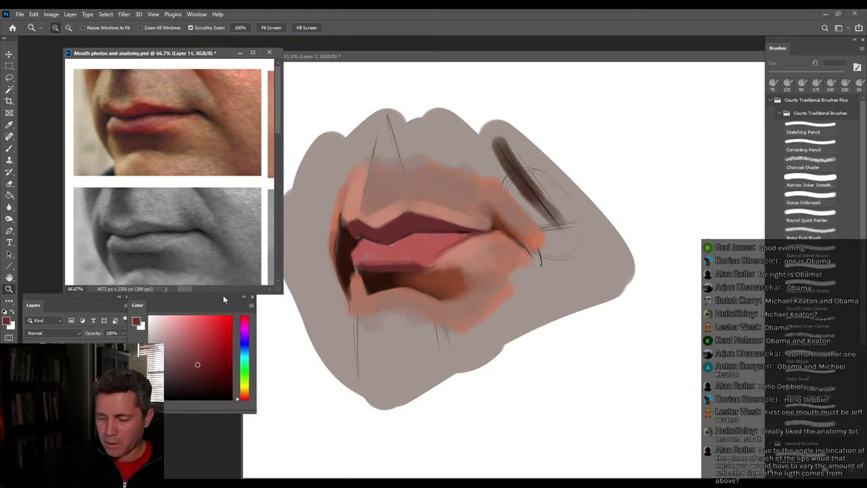
click(428, 63)
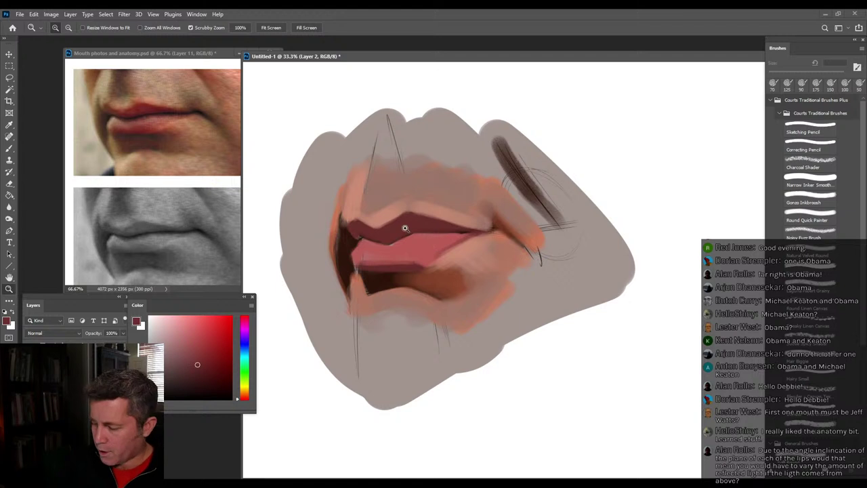
Lighten the dark red slightly and paint the far half of the upper lip with the brush at 80 px.
key(b)
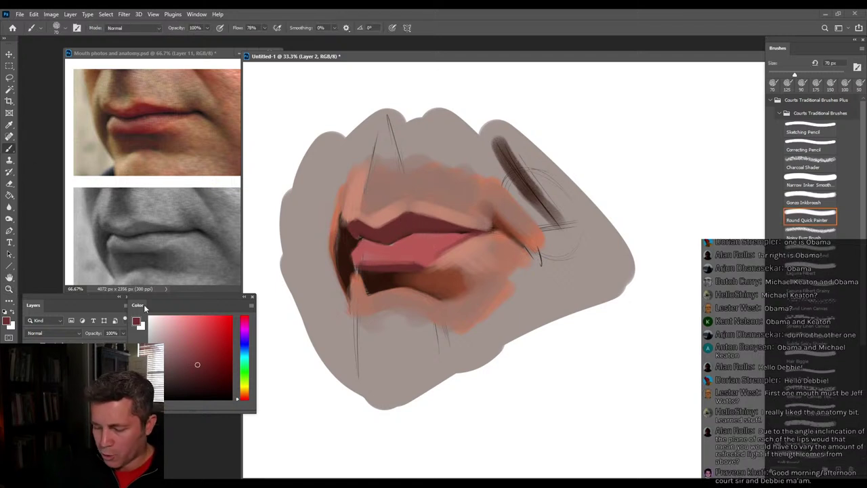
drag(194, 349, 193, 357)
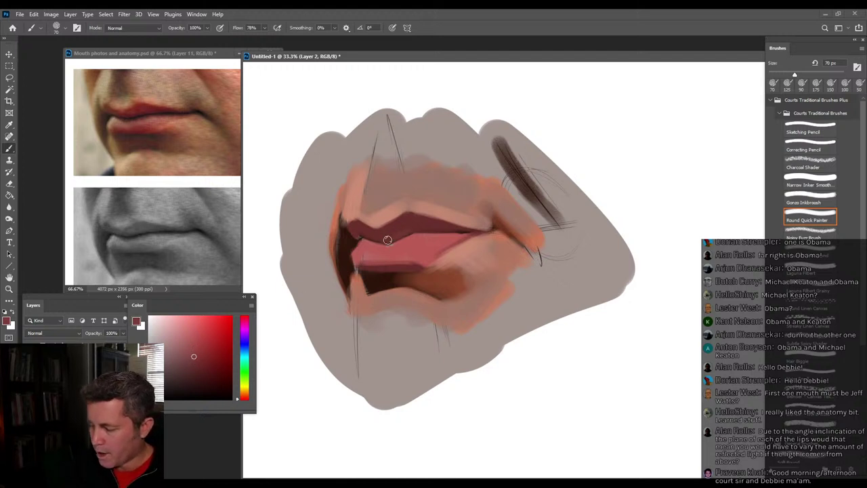
key(bracketright)
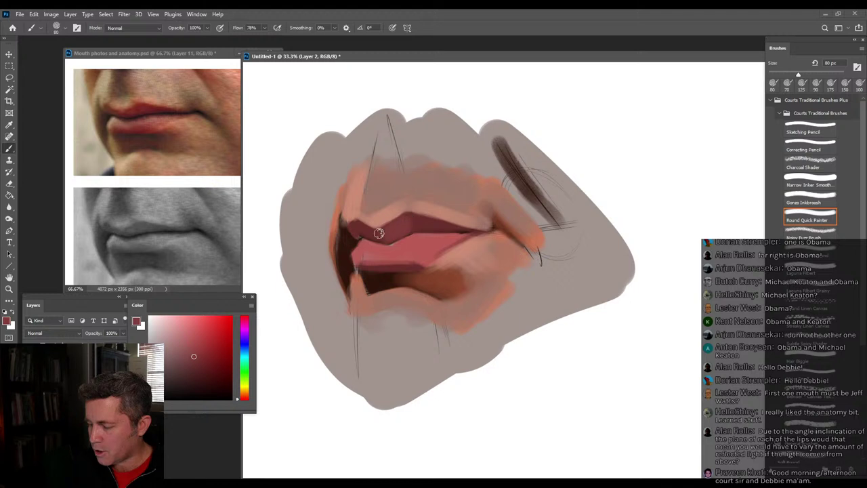
Darken the sampled lip red and deepen the line between the lips with the brush at 50 px and smaller.
alt+click(418, 221)
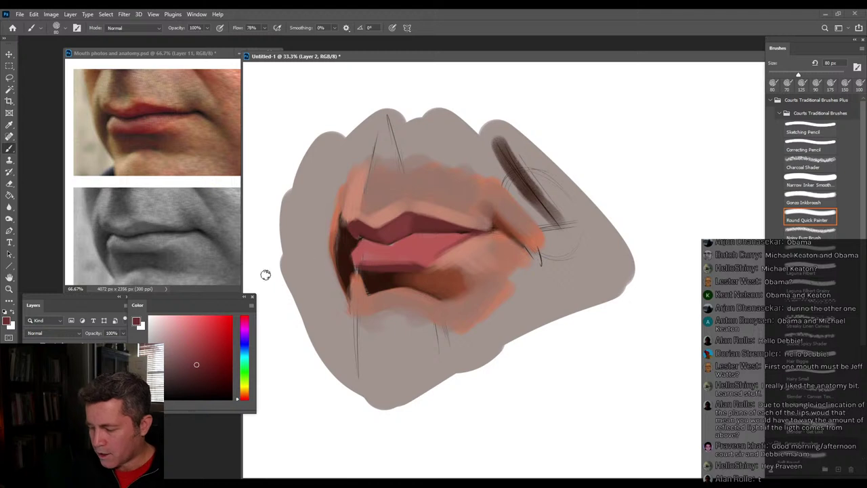
click(213, 374)
key(bracketleft)
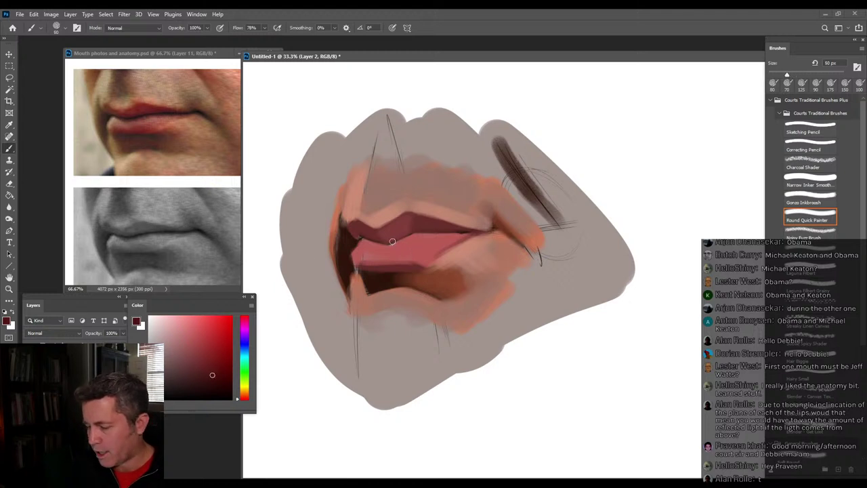
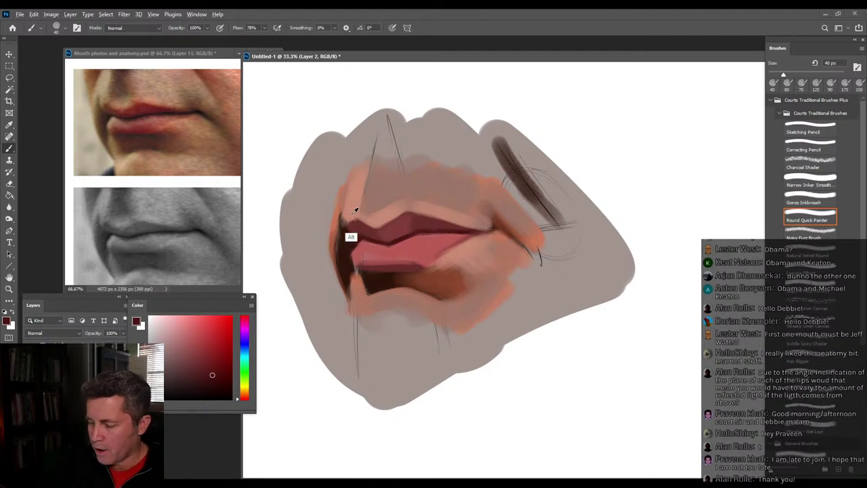
Sample the skin and dark shadow tones beside the far mouth corner and clean up that shadow's edges, finishing with the brush at 60 px.
alt+click(354, 215)
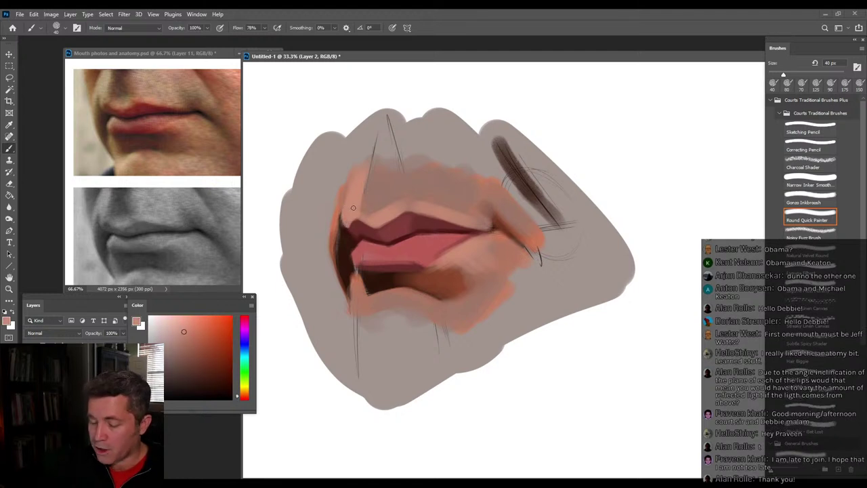
alt+click(344, 255)
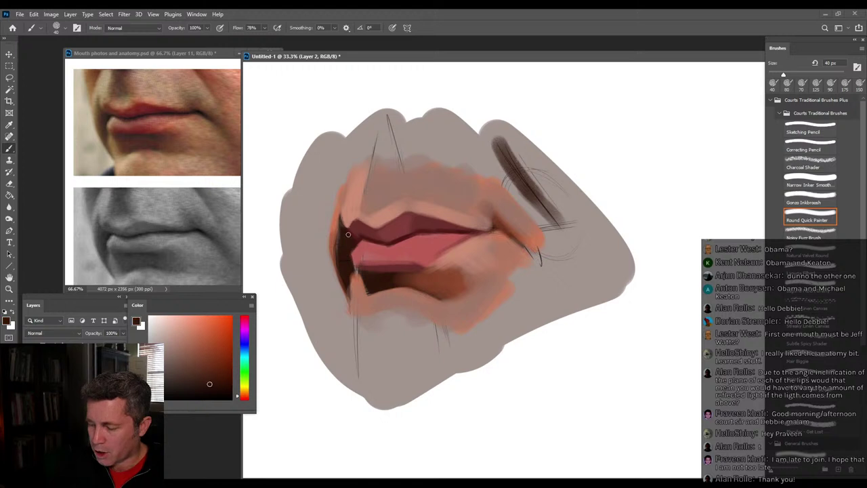
alt+click(396, 276)
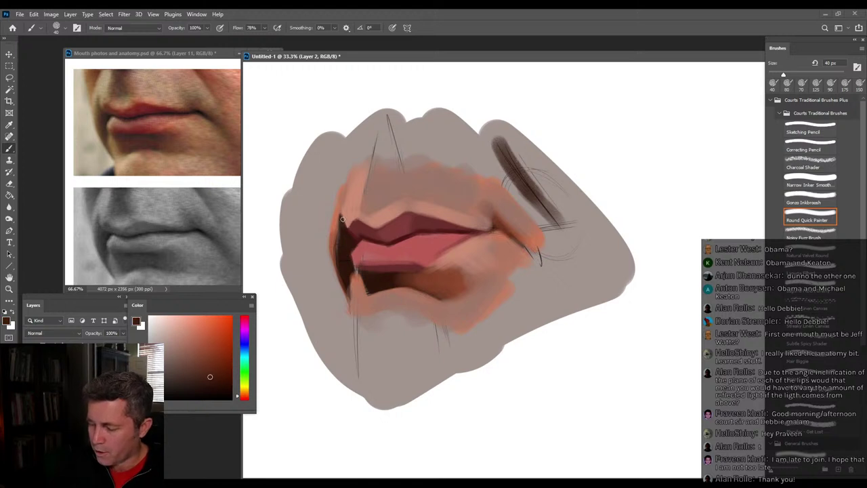
key(])
alt+click(330, 258)
drag(338, 224, 340, 266)
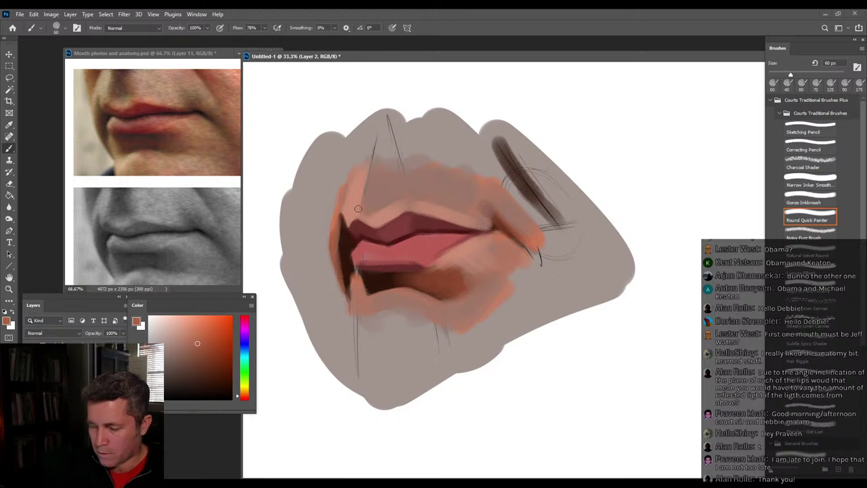
Sample the lip red and the reddish brown shadow, and rework the shadow under the lower lip at 90 px.
alt+click(381, 240)
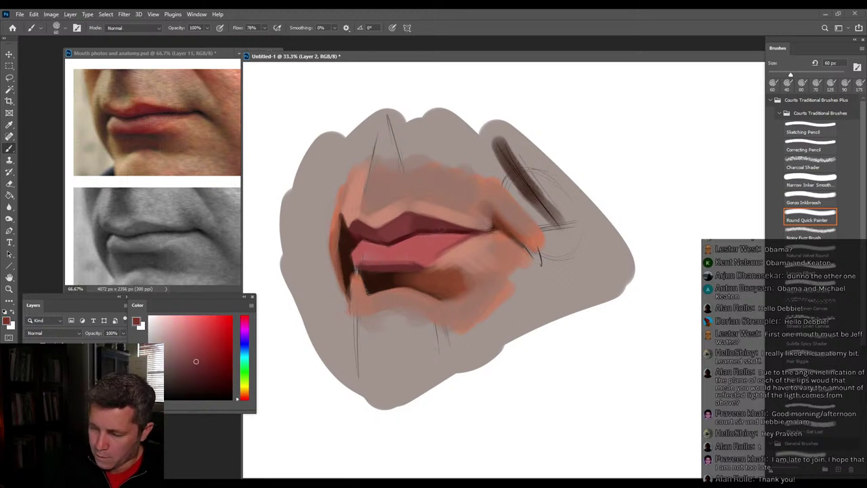
alt+click(406, 302)
key(bracketright)
key(bracketright)
key(bracketright)
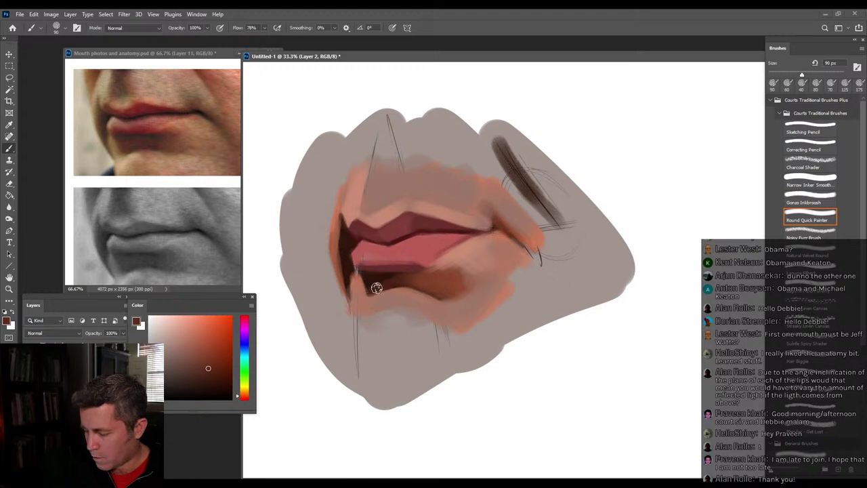
Sample the pinks and neighbouring skin tone to soften the lower lip's near edge and tone down its far end.
alt+click(437, 254)
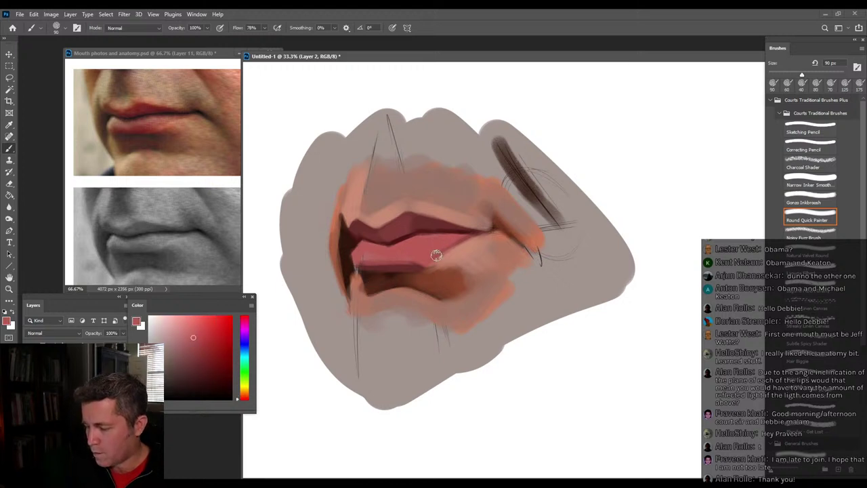
alt+click(474, 272)
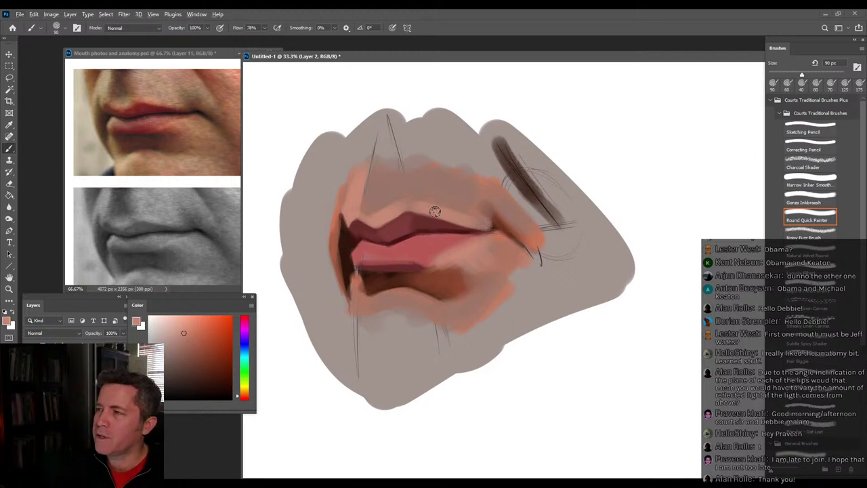
alt+click(434, 268)
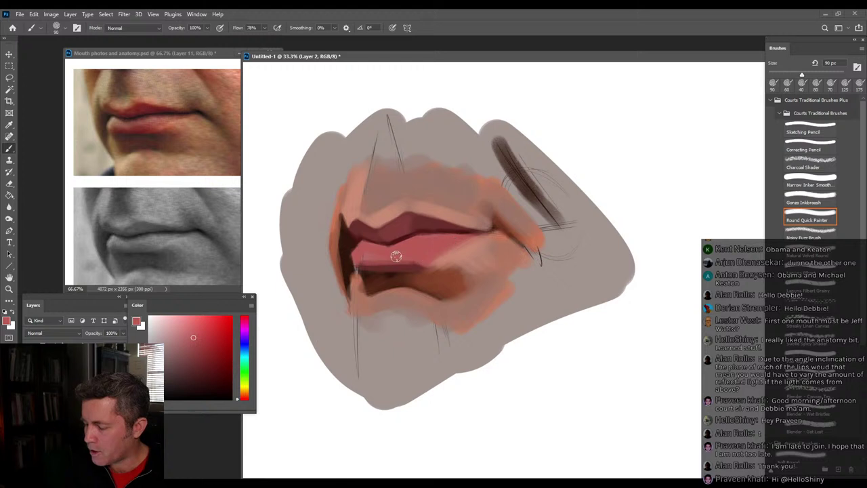
alt+click(369, 256)
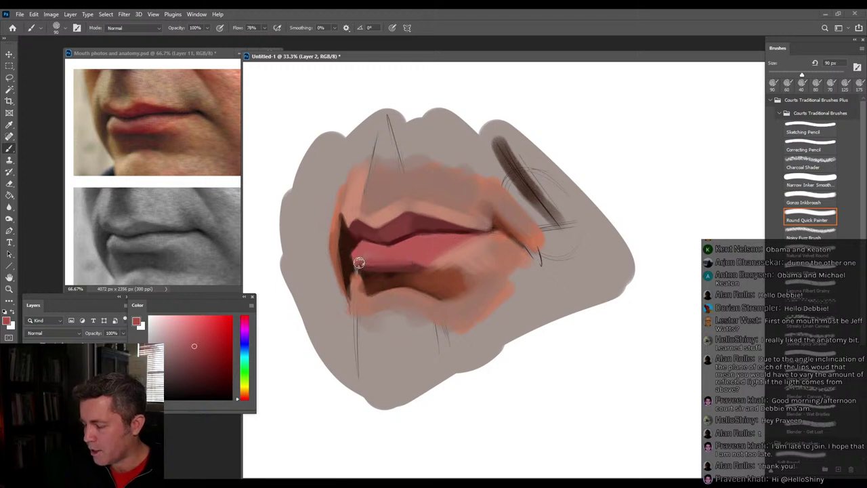
Shade the base of the philtrum above the upper lip with a reddish brown, and undo the stroke along the lip border.
alt+click(344, 240)
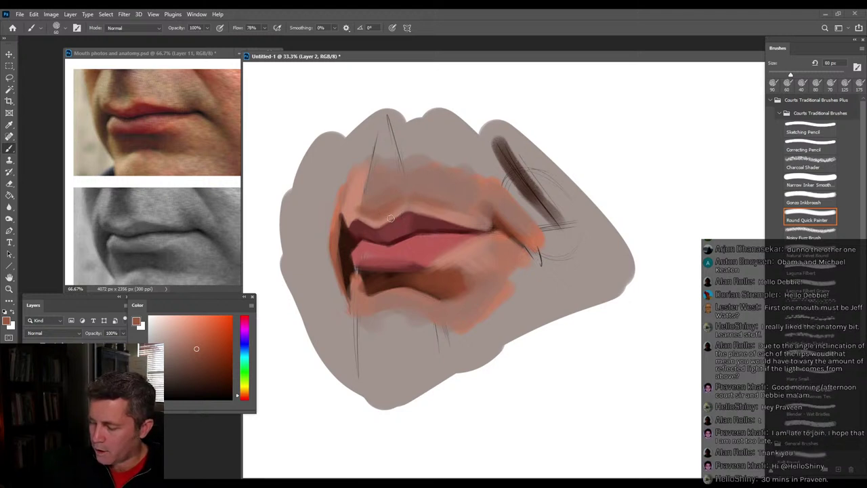
mouse_move(359, 218)
mouse_down()
mouse_move(407, 206)
mouse_move(454, 219)
mouse_up()
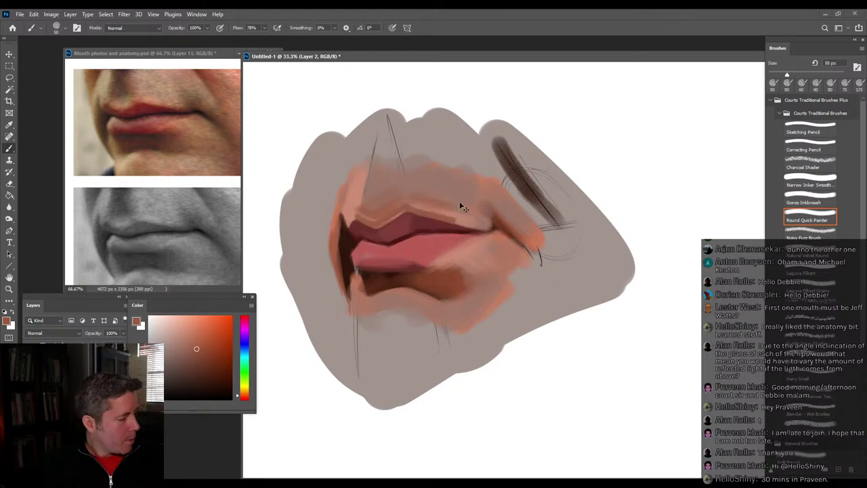
key(ctrl+z)
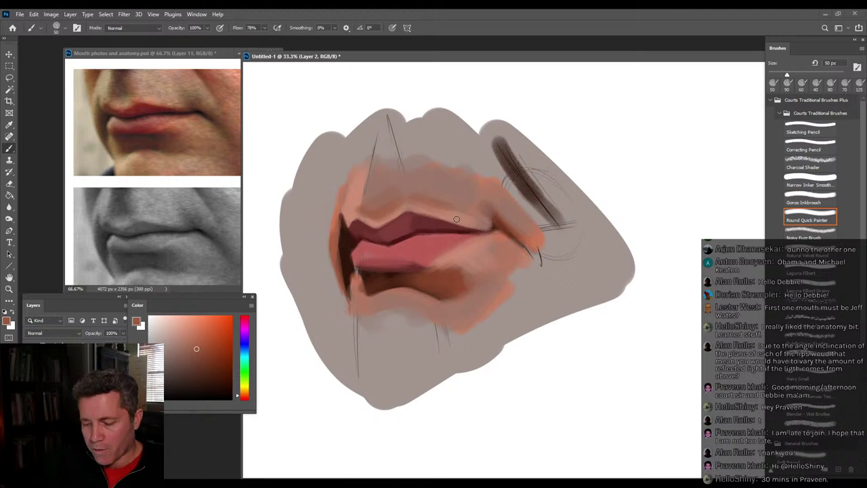
Mix a lighter skin tone and paint a light edge along the near end of the lower lip.
alt+click(395, 256)
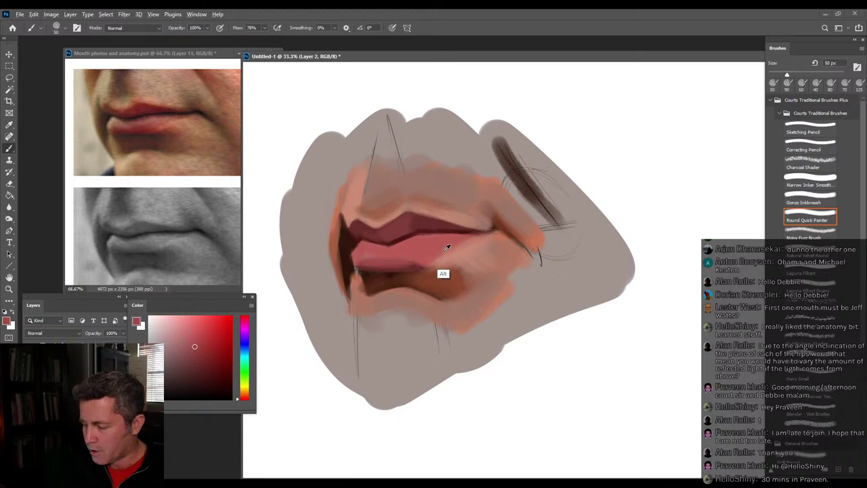
alt+click(454, 218)
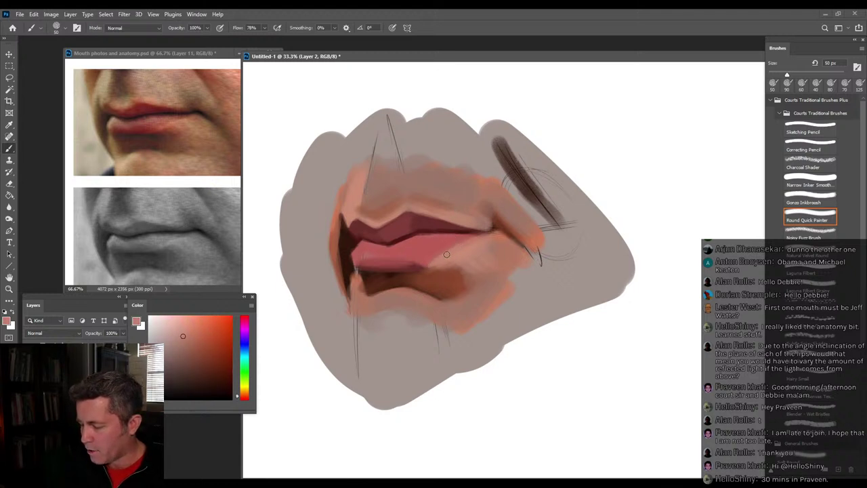
click(178, 330)
drag(466, 239, 451, 252)
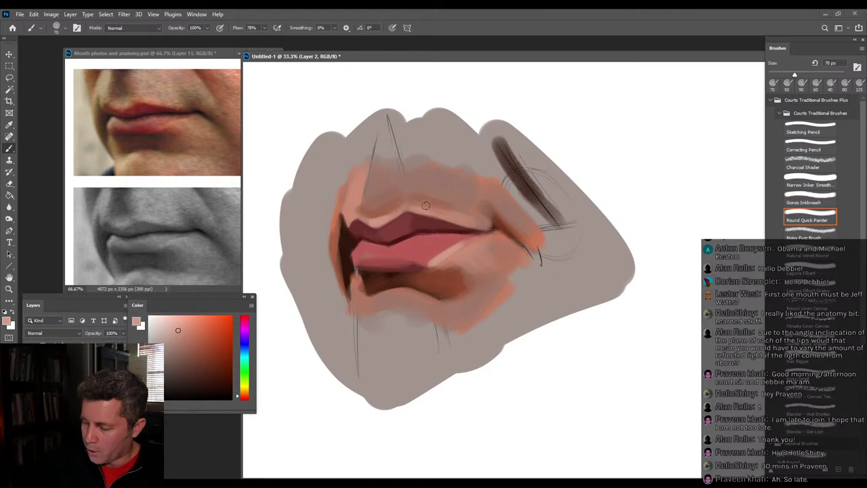
Paint a light plane above the upper lip on the near side of the philtrum at 150 px, and resample the skin tone at 80 px.
key(bracketright)
key(bracketright)
key(bracketright)
key(bracketright)
key(bracketright)
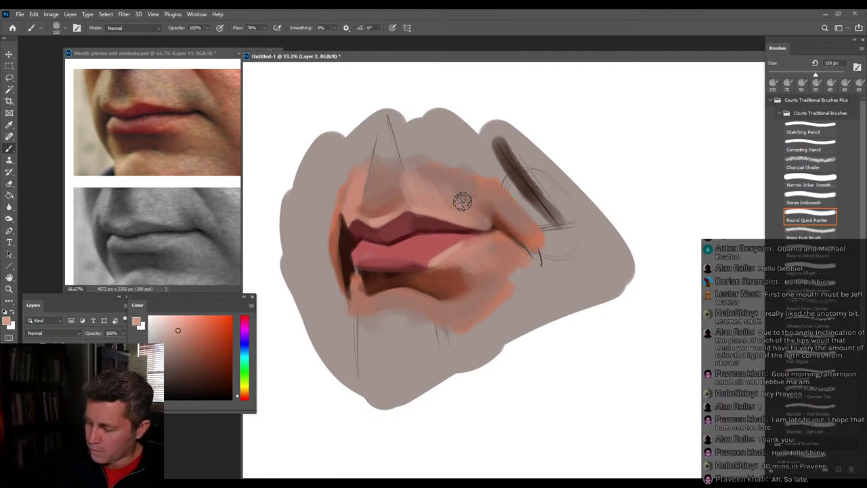
alt+click(468, 244)
key(bracketleft)
key(bracketleft)
key(bracketleft)
key(bracketleft)
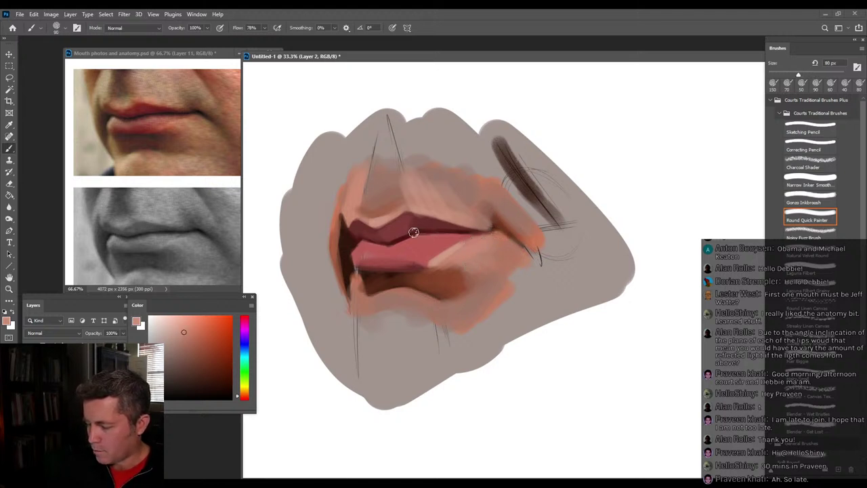
Mix a very dark red and strengthen the line between the lips into the near mouth corner at 45 px.
key(alt)
drag(207, 371, 213, 383)
mouse_move(491, 230)
mouse_down()
mouse_move(504, 237)
mouse_move(485, 232)
mouse_up()
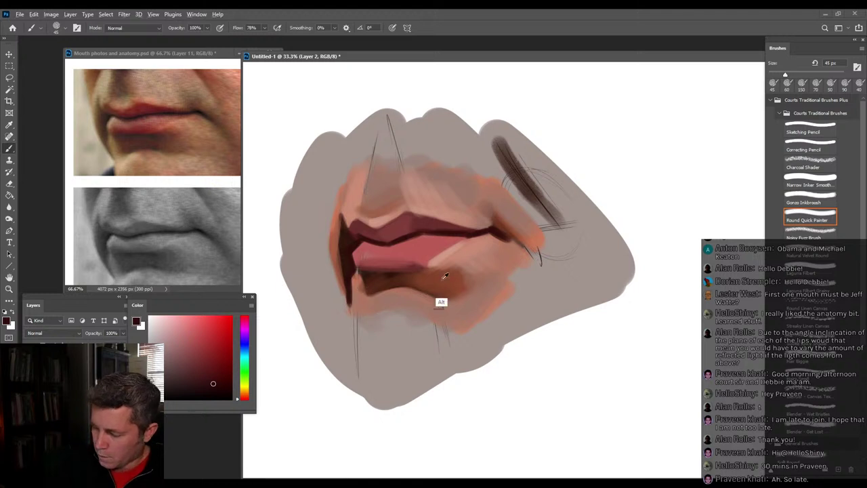
Shift the sampled skin tone to a muted yellowish grey and paint it below the lower lip's shadow, enlarging the brush to 90 px.
alt+click(466, 218)
drag(248, 387, 244, 396)
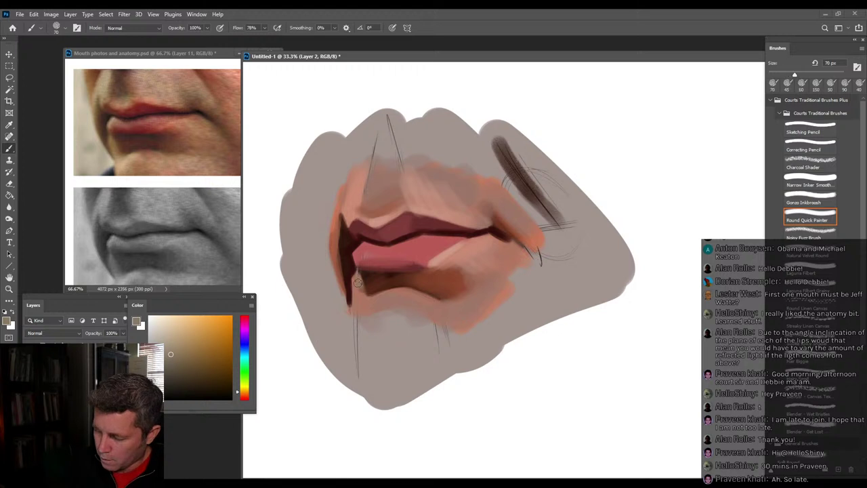
key(bracketright)
key(bracketright)
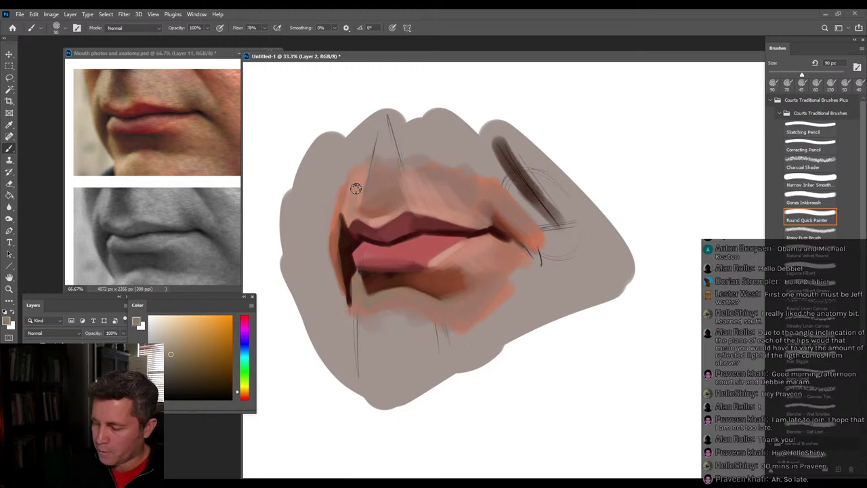
Sample the skin tone beside the philtrum and even out the near plane above the upper lip at 175 px.
alt+click(352, 209)
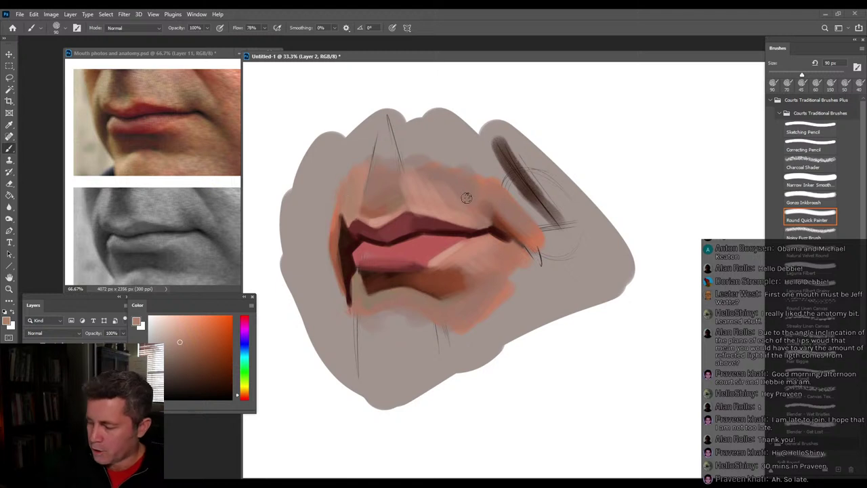
key(bracketright)
key(bracketright)
key(bracketright)
key(bracketright)
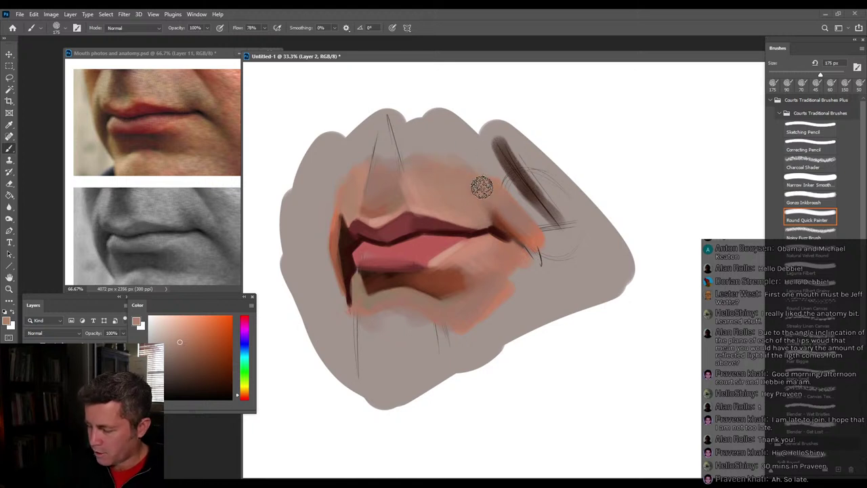
Sample the lip colours, darken the pink and paint the lower plane of the lower lip at 90 px.
alt+click(400, 224)
key(bracketleft)
key(bracketleft)
key(bracketleft)
key(bracketleft)
alt+click(433, 263)
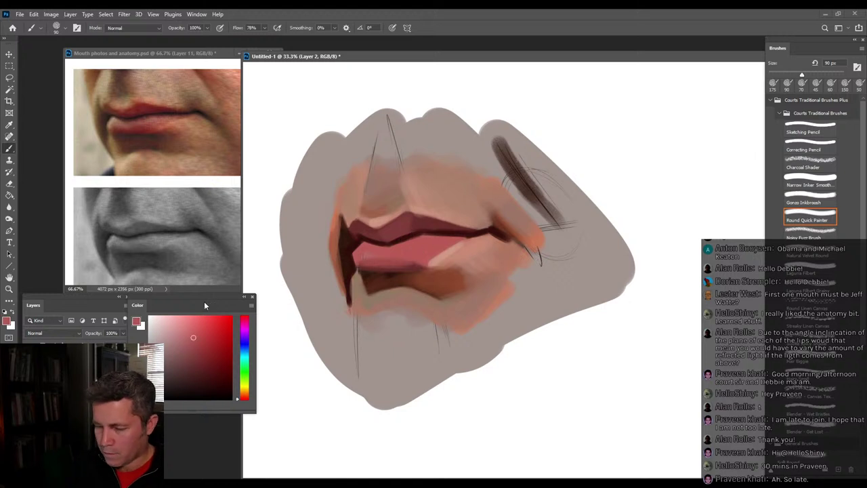
click(195, 349)
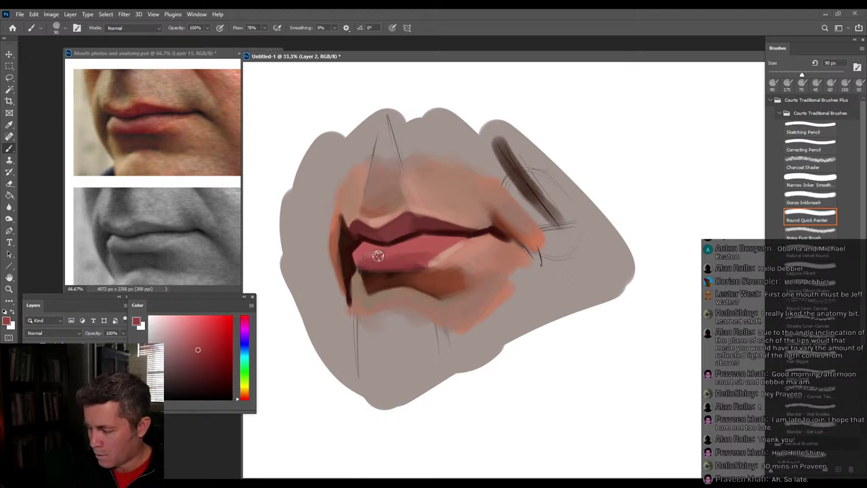
Blend the light and dark planes of the lower lip by repeatedly sampling its pinks and reds.
key(alt)
alt+click(399, 248)
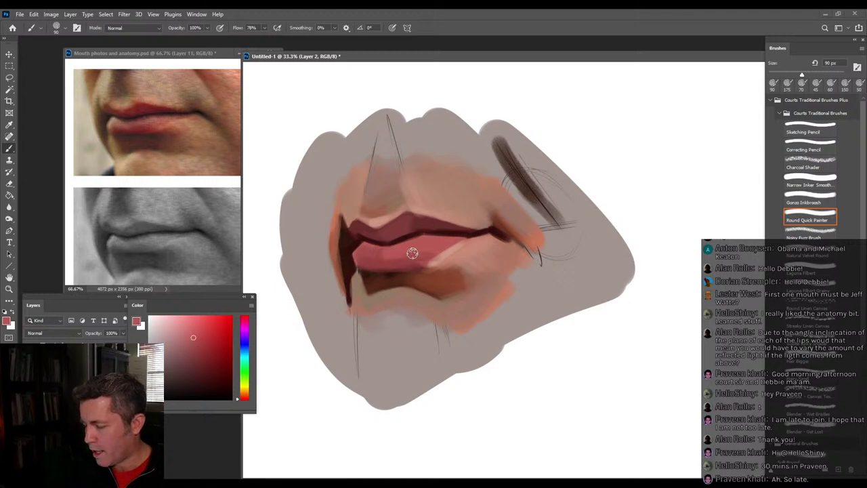
alt+click(394, 253)
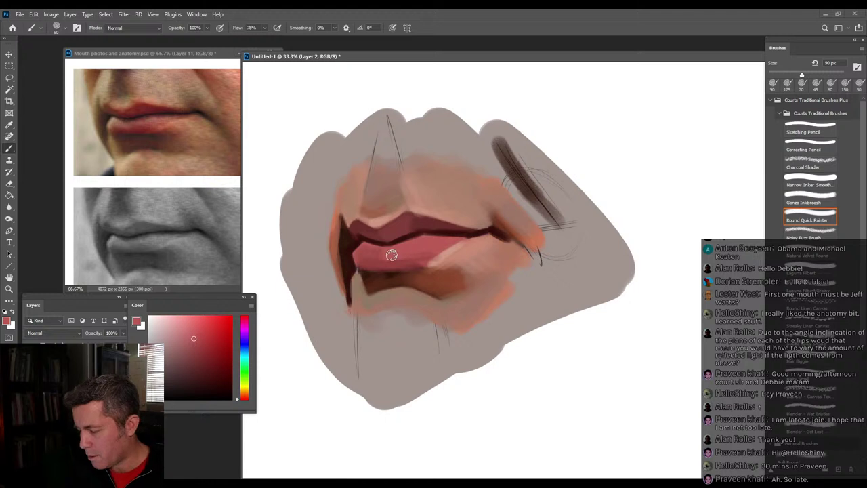
alt+click(398, 289)
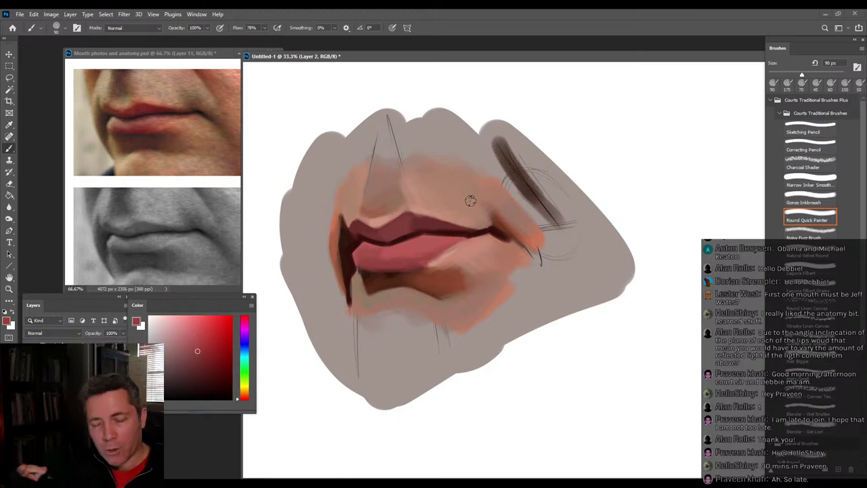
alt+click(396, 249)
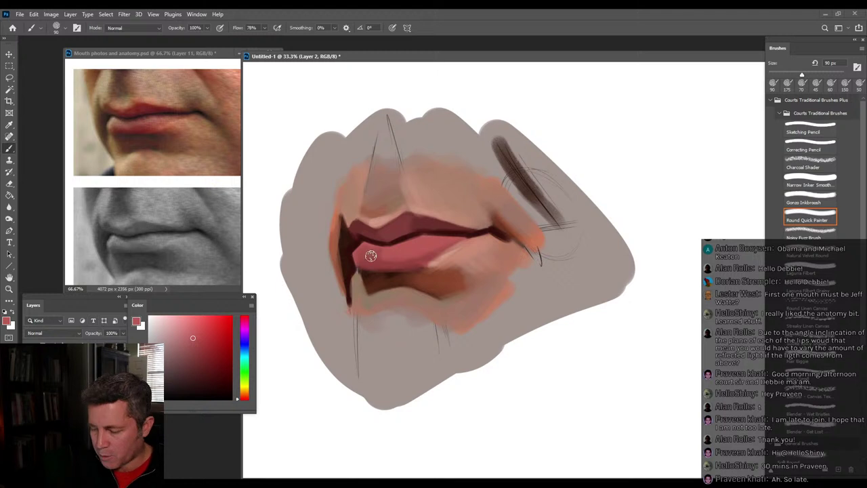
alt+click(398, 248)
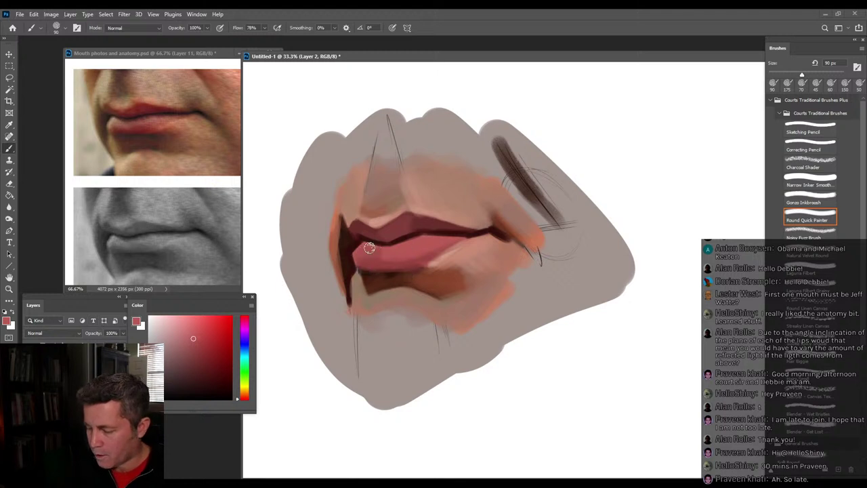
Mix a deeper, more saturated red and accent the middle of the lower lip with the brush at 70 px.
click(202, 347)
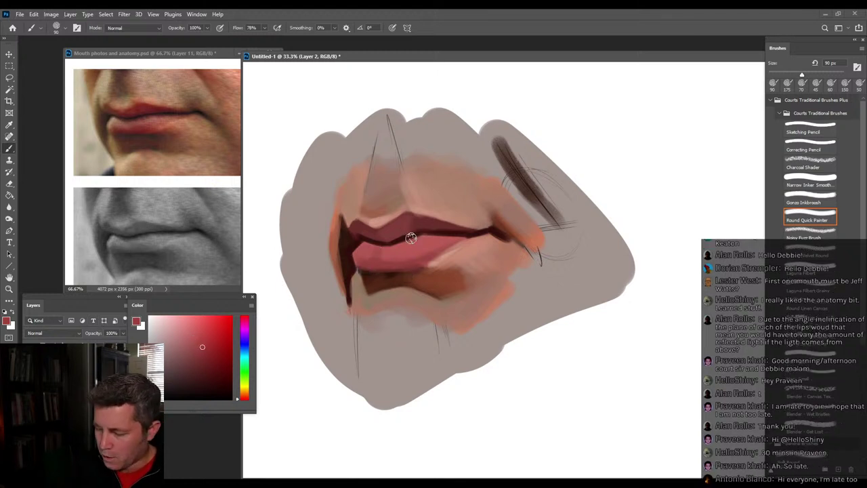
key(bracketleft)
key(bracketleft)
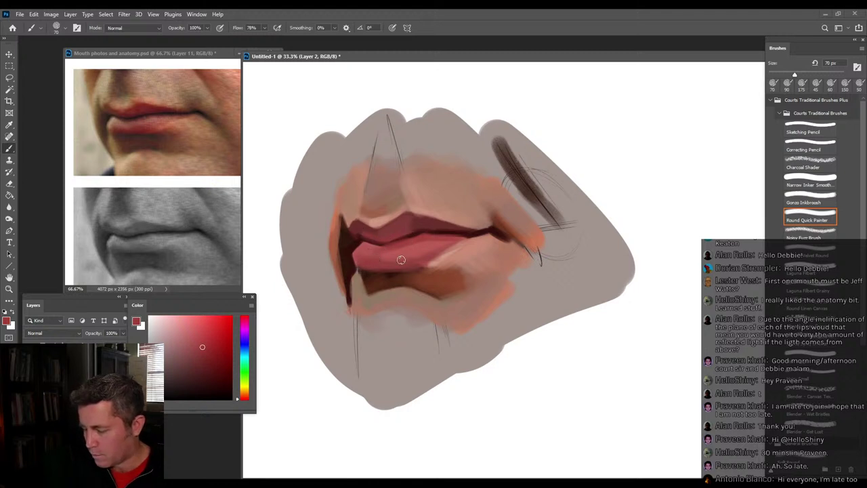
Sample the pinks and reds of both lips, mix a darker red and refine the plane transitions along the mouth line.
alt+click(430, 267)
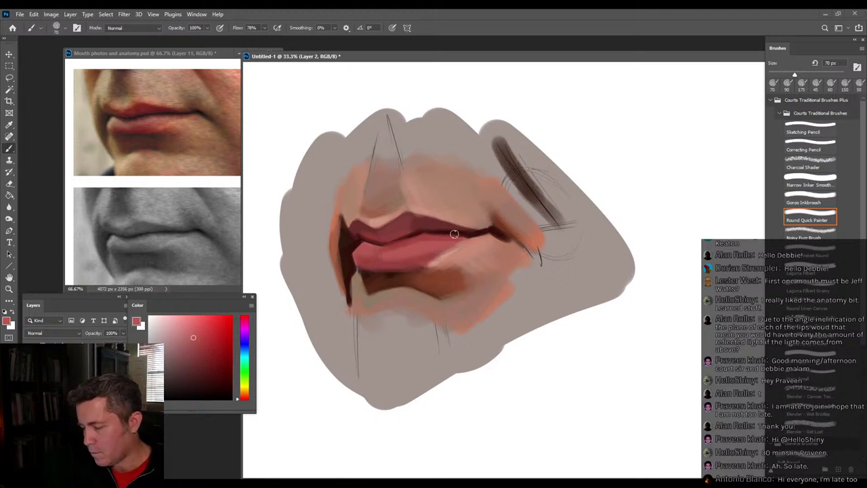
alt+click(406, 229)
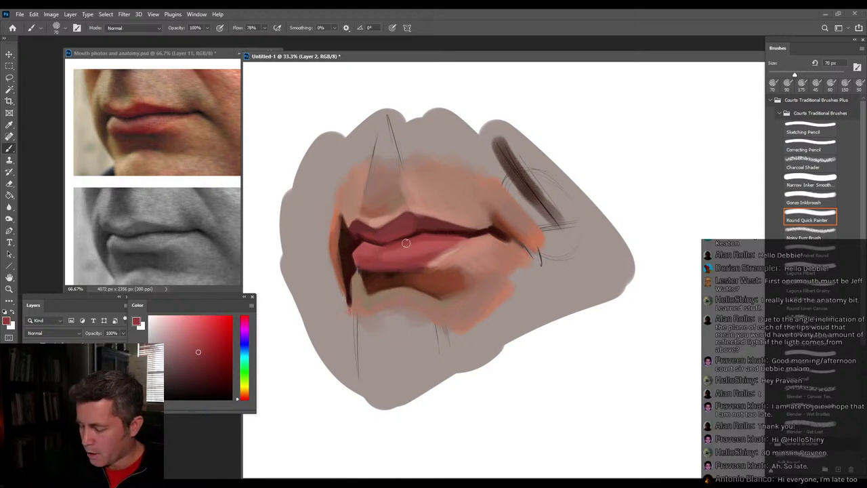
alt+click(448, 250)
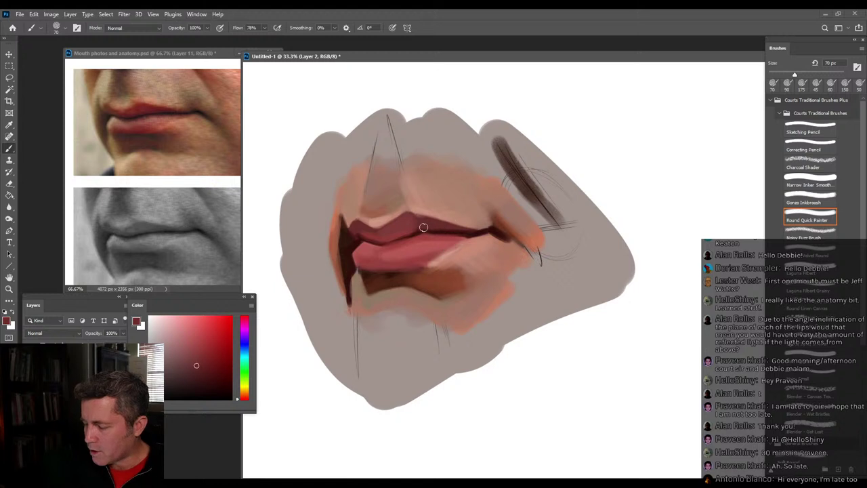
click(205, 369)
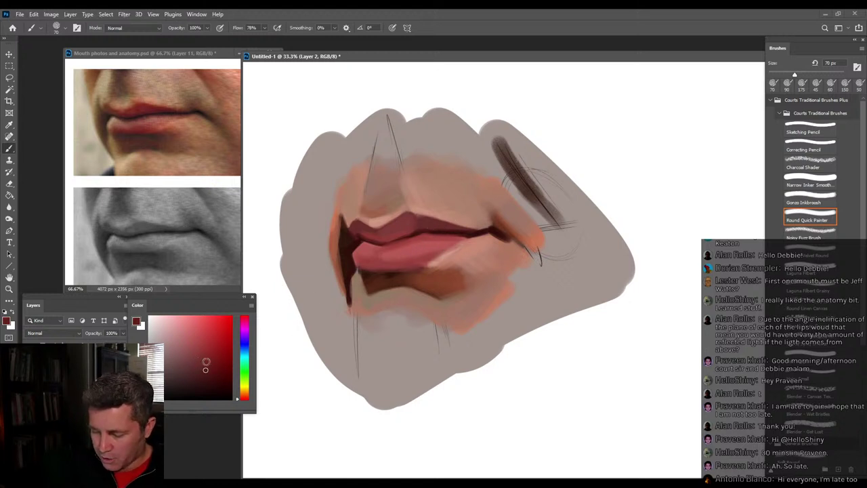
Trim the upper lip's upper contour with sampled skin tone and rework its planes with sampled reds.
alt+click(451, 220)
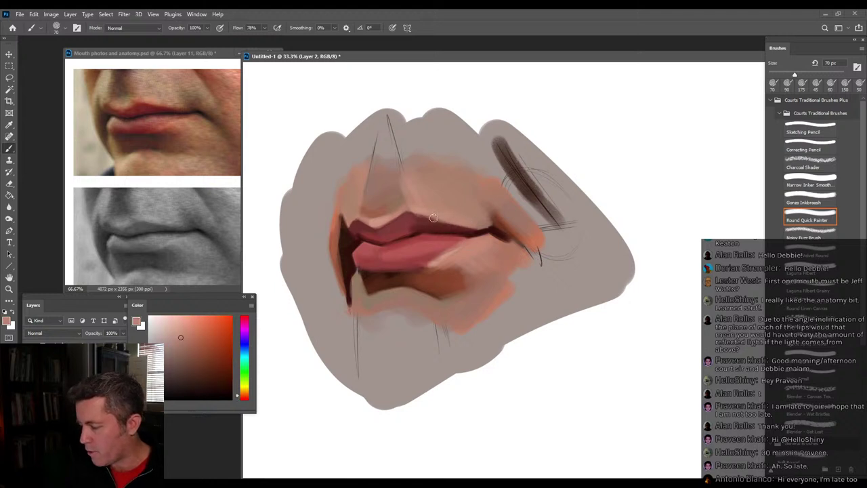
drag(429, 220, 479, 228)
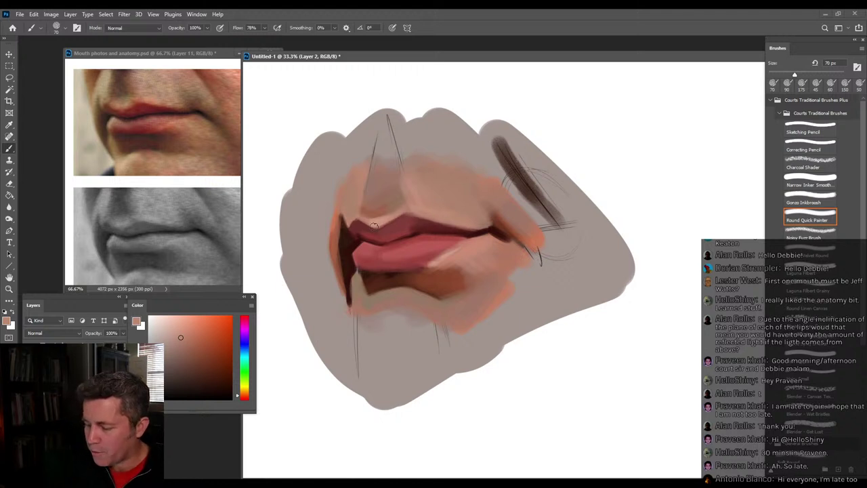
alt+click(399, 221)
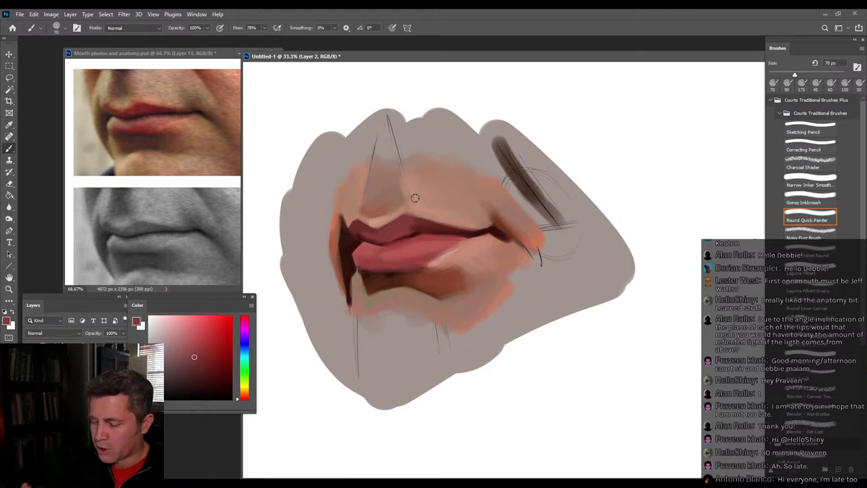
alt+click(416, 247)
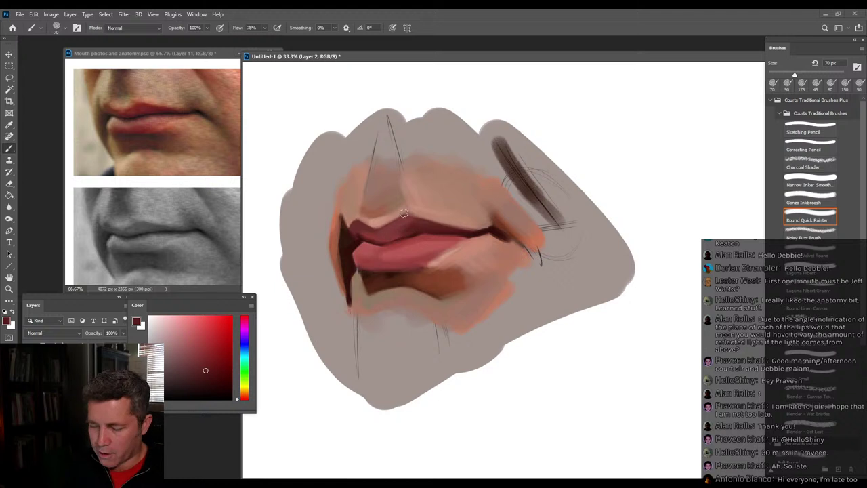
alt+click(389, 240)
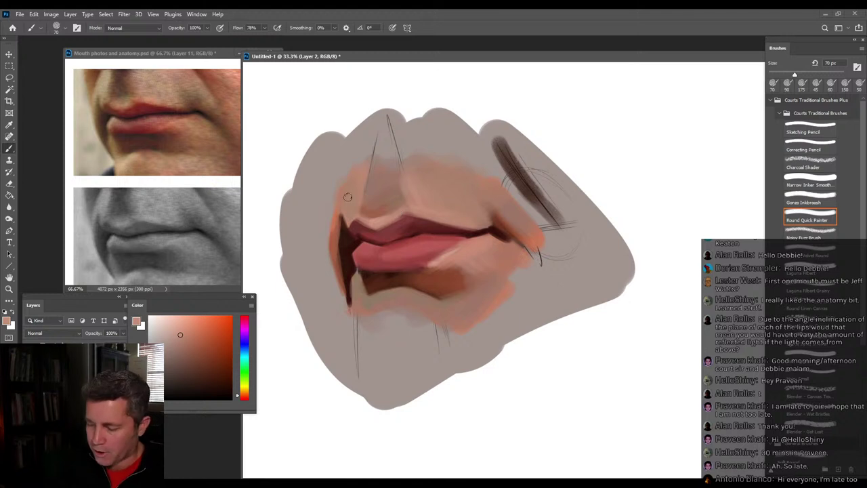
Sharpen the dark far mouth corner at 40 px and repaint the skin plane along the near nasolabial fold in sampled skin tone.
alt+click(440, 276)
key(bracketleft)
key(bracketleft)
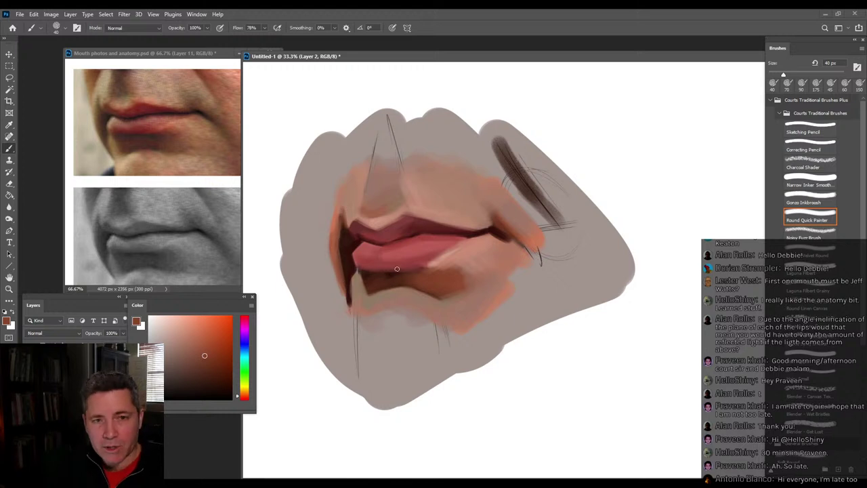
alt+click(509, 204)
key(bracketright)
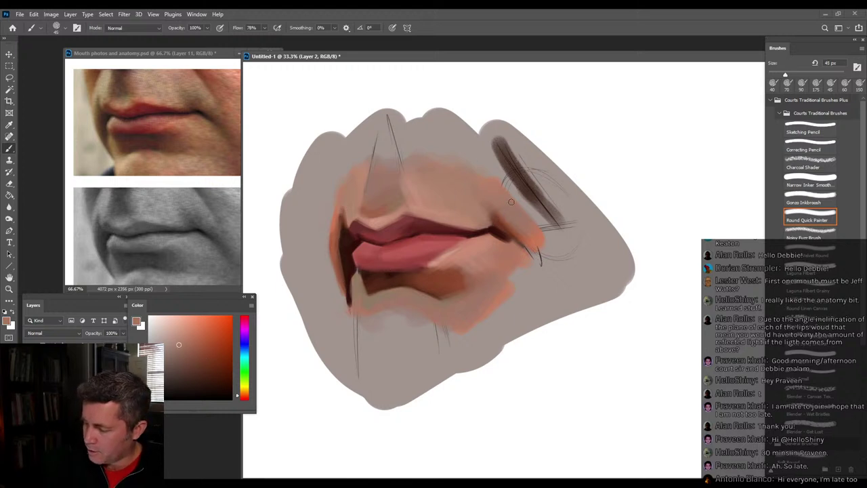
mouse_move(512, 202)
mouse_down()
mouse_move(503, 188)
mouse_move(539, 235)
mouse_up()
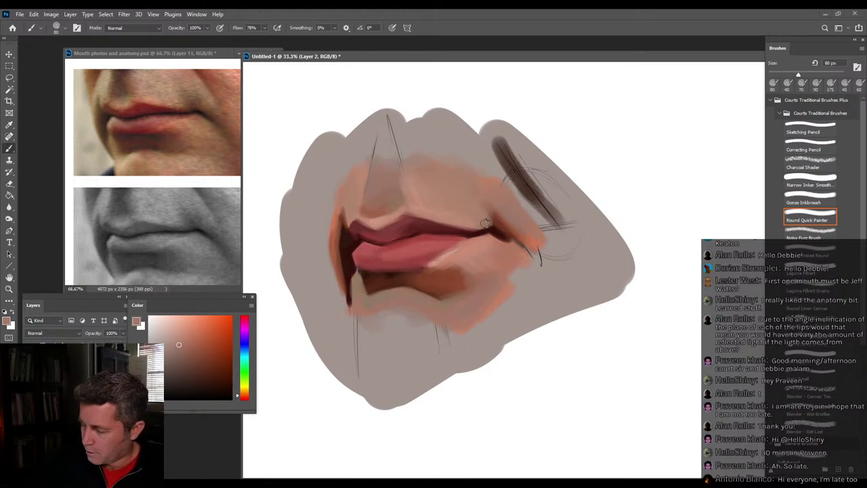
Sample the dark brown at the near mouth corner and darken the nasolabial fold with the brush at 80 px.
alt+click(489, 232)
alt+click(501, 247)
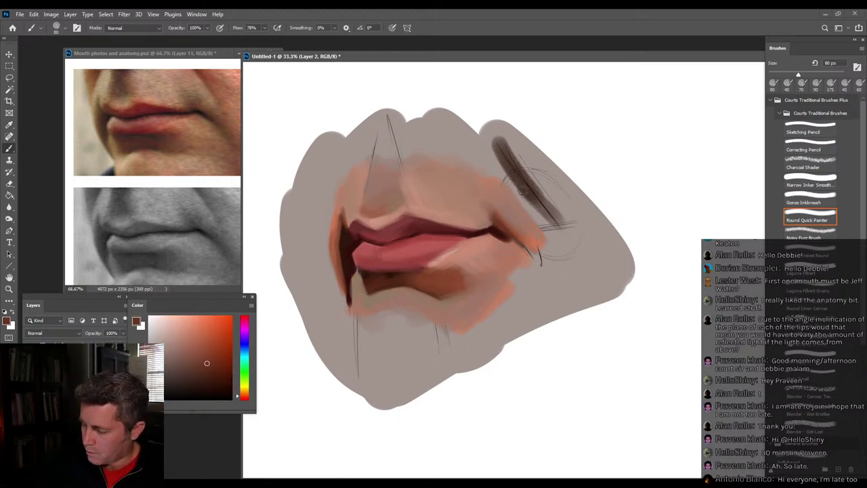
drag(505, 173, 549, 234)
drag(514, 193, 540, 228)
Block in the cheek plane beyond the nasolabial fold in sampled skin tone at 125 px and extend the fold's upper end.
alt+click(510, 240)
key(bracketright)
key(bracketright)
key(bracketright)
mouse_move(505, 150)
mouse_down()
mouse_move(552, 226)
mouse_move(527, 170)
mouse_move(536, 196)
mouse_move(513, 195)
mouse_move(492, 163)
mouse_move(512, 186)
mouse_up()
alt+click(513, 189)
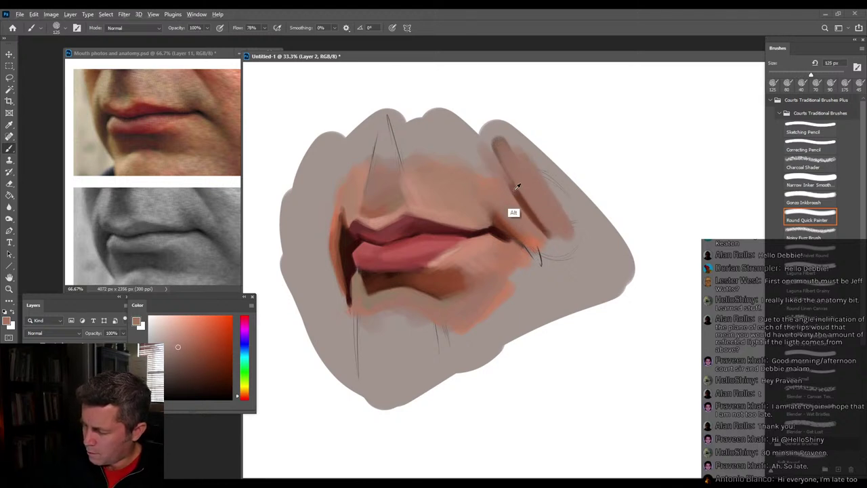
drag(483, 145, 489, 162)
Paint sampled shadow tones around the near mouth corner, the skin planes beside the lips and the philtrum at 125 px.
alt+click(526, 228)
mouse_move(519, 194)
mouse_down()
mouse_move(533, 212)
mouse_move(536, 242)
mouse_move(518, 246)
mouse_move(525, 253)
mouse_move(513, 240)
mouse_move(538, 226)
mouse_move(546, 232)
mouse_move(515, 247)
mouse_move(539, 245)
mouse_move(550, 258)
mouse_move(477, 256)
mouse_move(541, 252)
mouse_move(528, 269)
mouse_move(542, 263)
mouse_move(533, 253)
mouse_move(508, 269)
mouse_move(538, 277)
mouse_move(519, 284)
mouse_move(449, 292)
mouse_move(491, 291)
mouse_move(467, 292)
mouse_up()
alt+click(399, 277)
alt+click(540, 253)
mouse_move(489, 229)
mouse_down()
mouse_move(477, 230)
mouse_move(488, 214)
mouse_move(464, 221)
mouse_up()
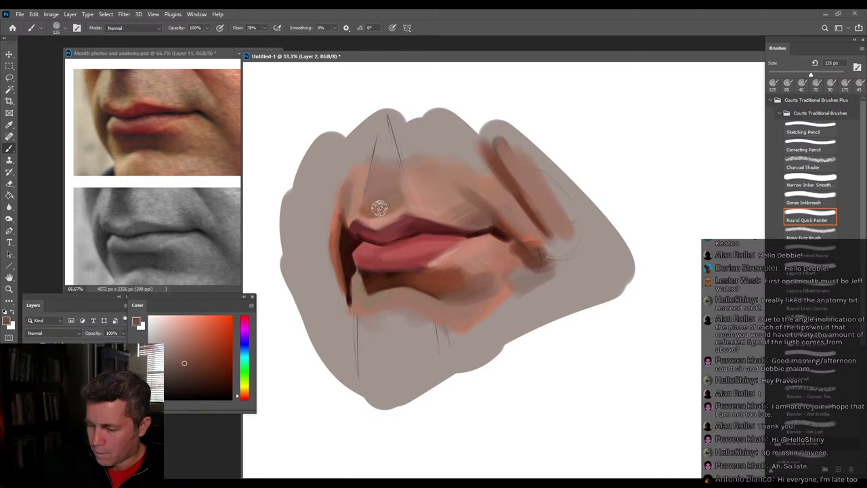
drag(386, 203, 381, 156)
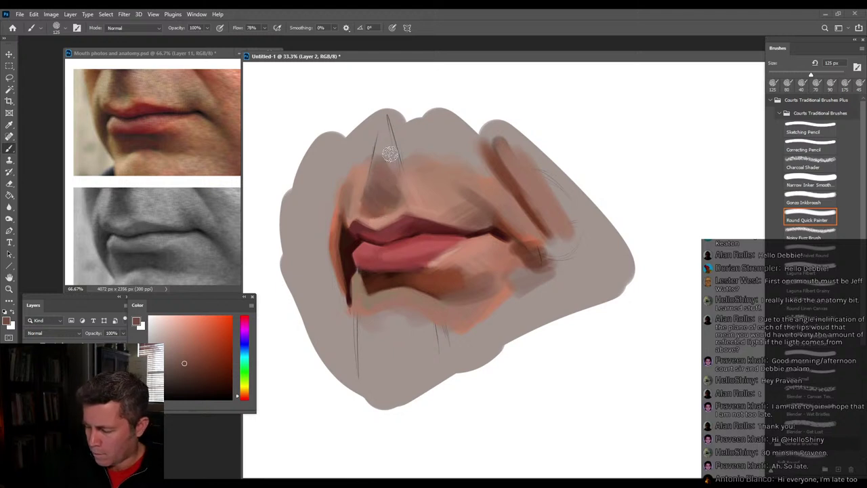
Switch to the Velvet Round brush at 20% flow and soften the skin plane below the lower lip's near end.
alt+click(445, 221)
key(shift+2)
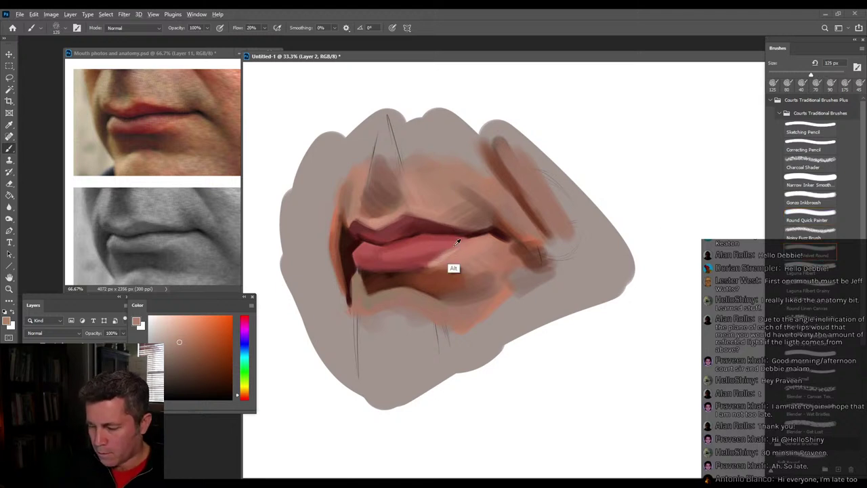
alt+click(418, 250)
mouse_move(439, 271)
mouse_down()
mouse_move(464, 258)
mouse_move(438, 276)
mouse_move(461, 271)
mouse_move(493, 288)
mouse_move(448, 275)
mouse_move(475, 252)
mouse_move(499, 259)
mouse_up()
alt+click(482, 263)
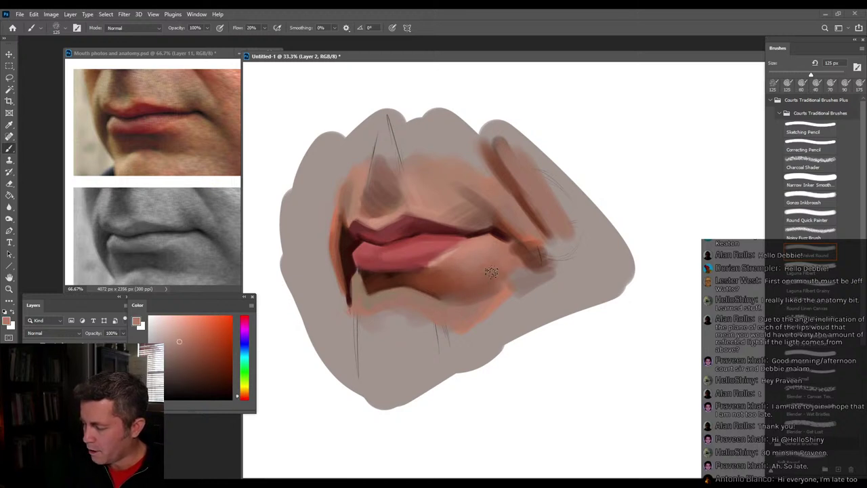
Blend the dark node at the near mouth corner into the surrounding skin with sampled skin and brown tones.
alt+click(511, 252)
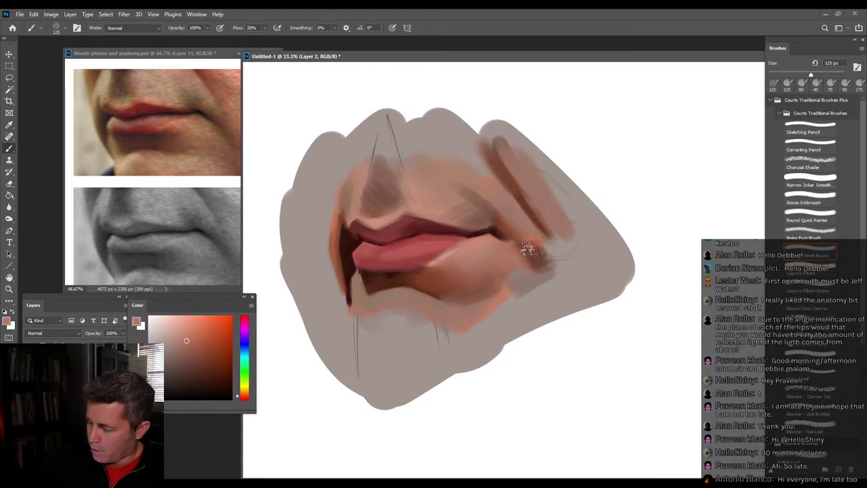
alt+click(538, 256)
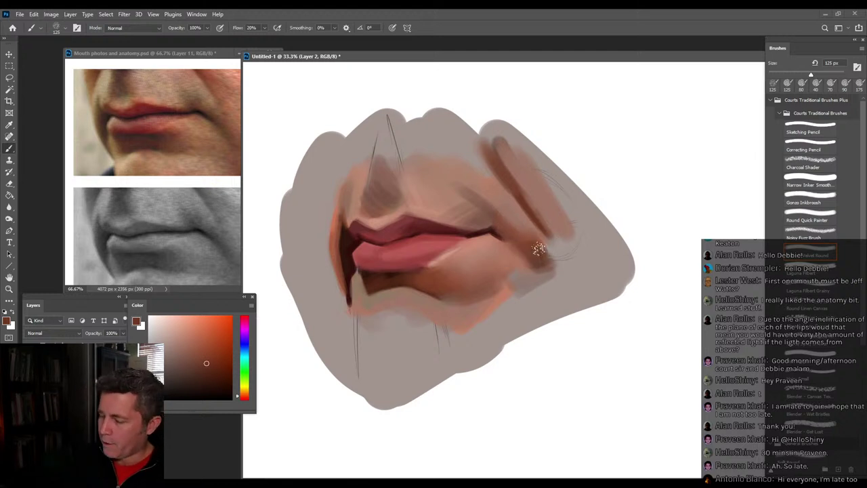
alt+click(519, 216)
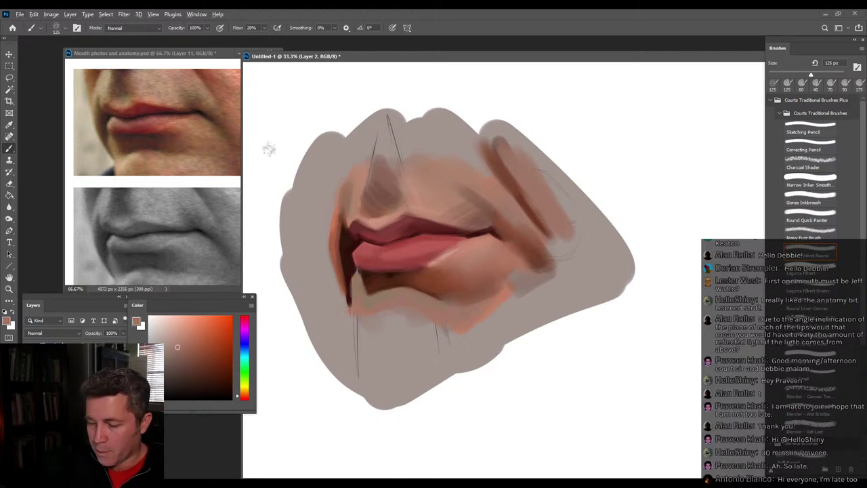
Soften the upper lip's edge and the philtrum with sampled skin and shadow tones at 125 px.
alt+click(443, 216)
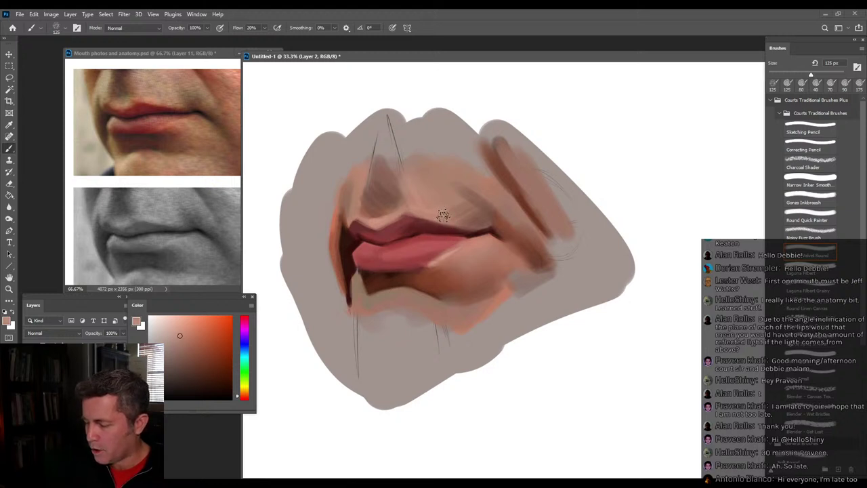
alt+click(421, 213)
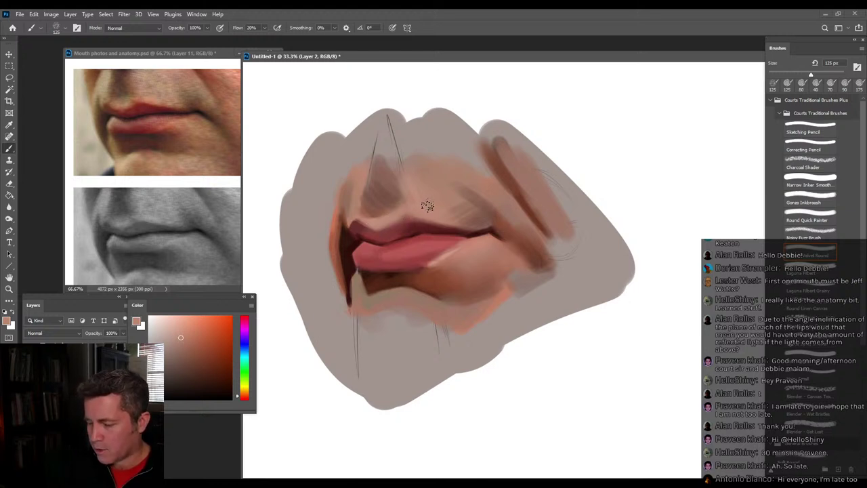
alt+click(387, 225)
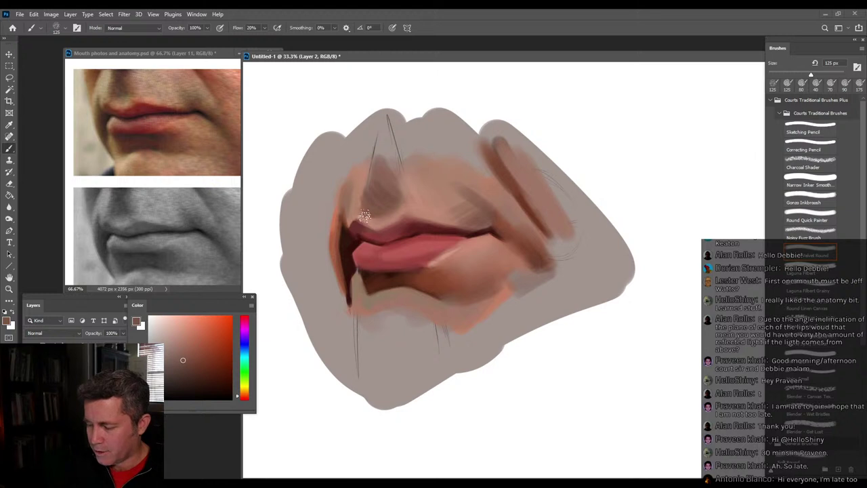
alt+click(413, 185)
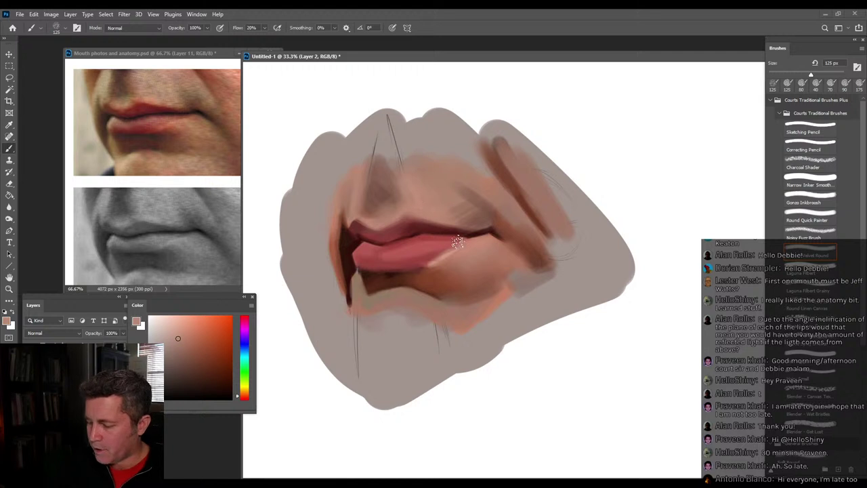
Mix lighter skin tones and highlight the border above the upper lip beneath the philtrum at 90 px.
click(181, 336)
click(176, 330)
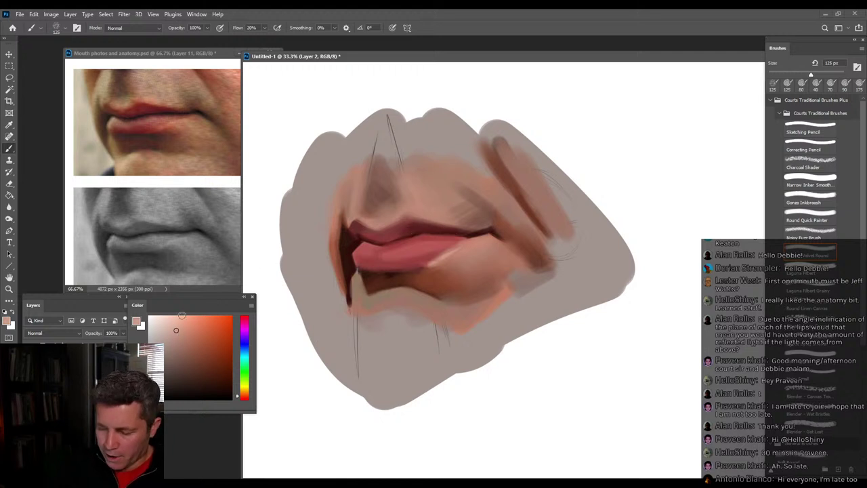
key(bracketleft)
key(bracketleft)
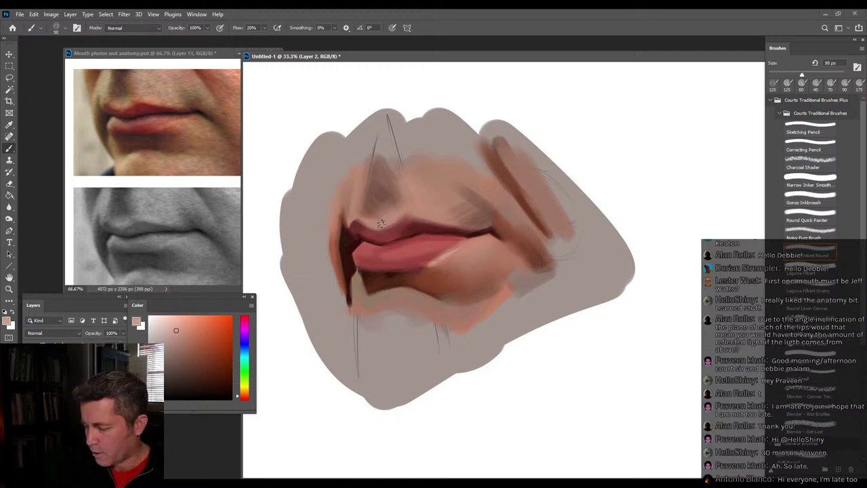
click(170, 326)
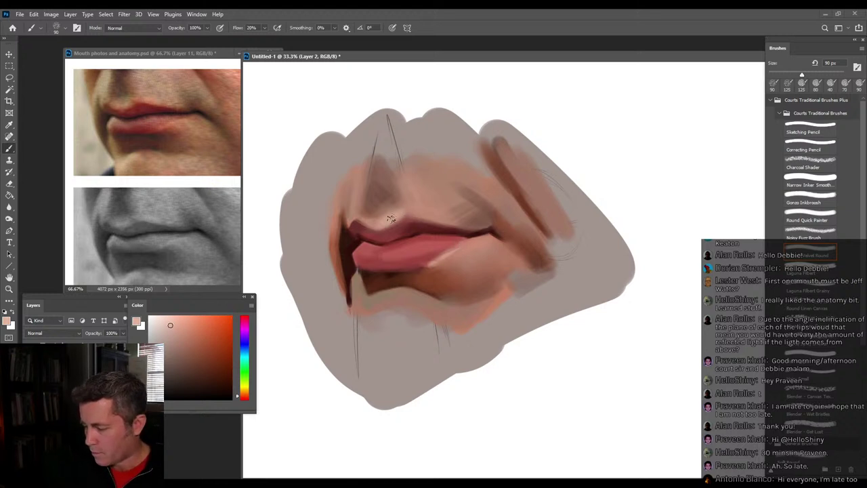
Lighten the top plane of the lower lip with a brighter pink and blend its near end into the skin.
alt+click(414, 249)
click(187, 328)
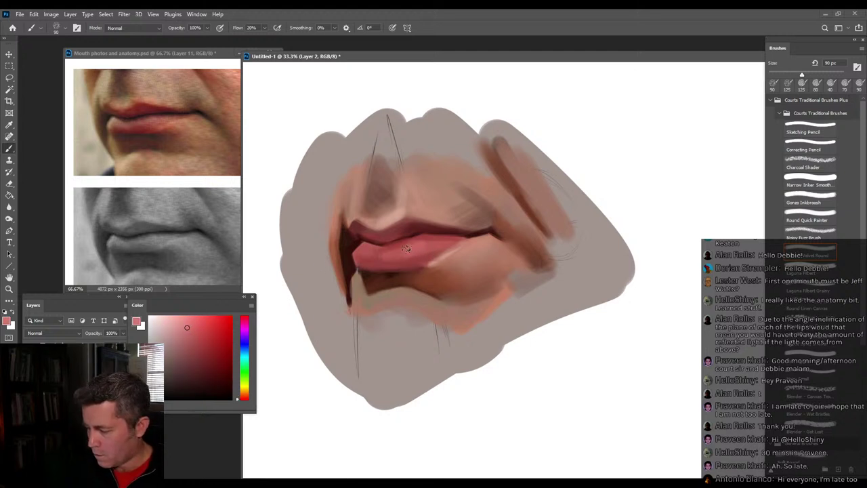
alt+click(460, 277)
alt+click(442, 259)
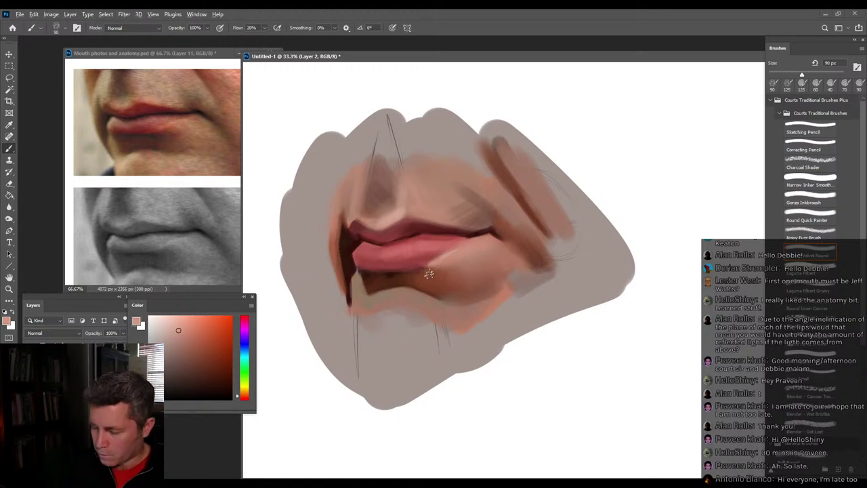
Rework the shadow under the lower lip and soften the far mouth corner's dark and outer edges with sampled tones.
alt+click(416, 283)
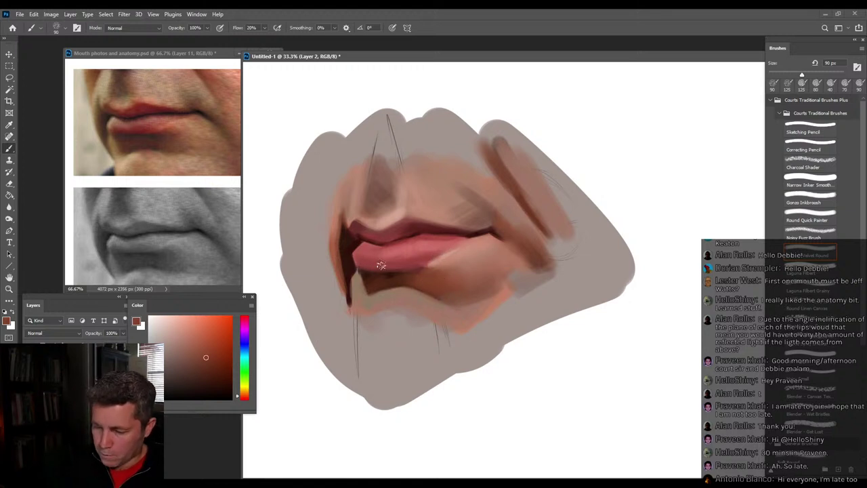
alt+click(399, 300)
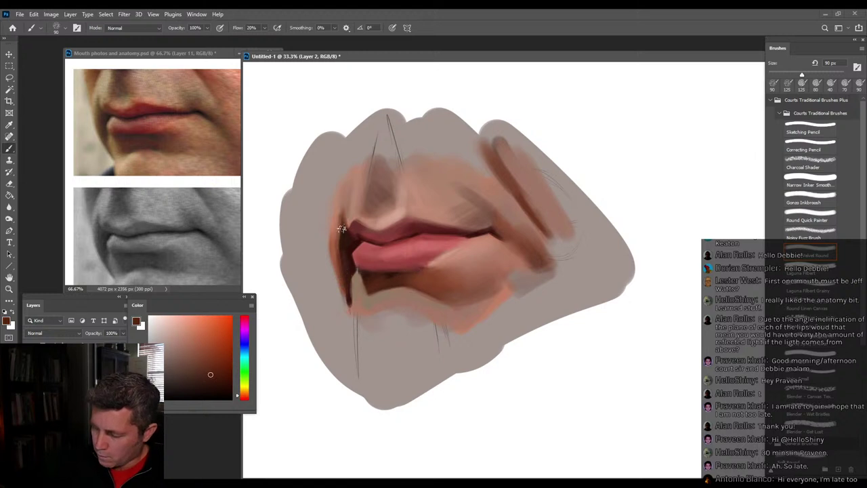
alt+click(335, 262)
mouse_move(338, 229)
mouse_down()
mouse_move(347, 311)
mouse_move(342, 292)
mouse_up()
alt+click(330, 261)
drag(337, 250, 354, 323)
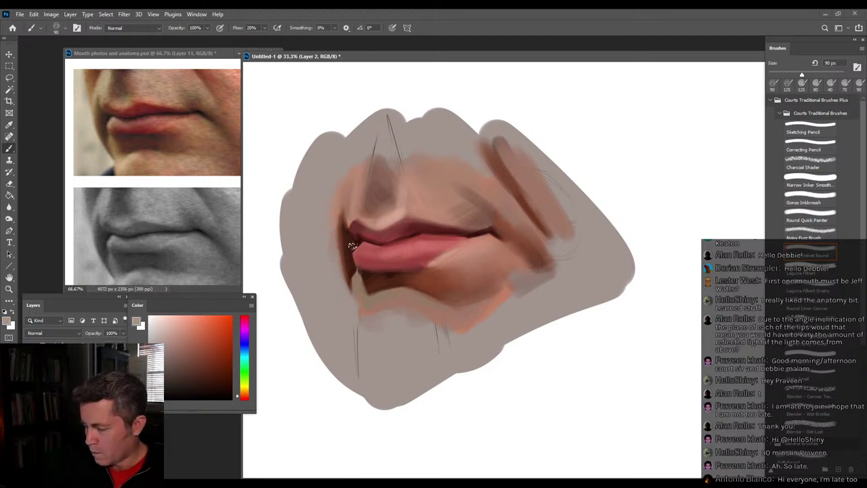
Sample the upper lip's red and warm up its planes with a more saturated red, reducing the brush to 70 px.
alt+click(399, 227)
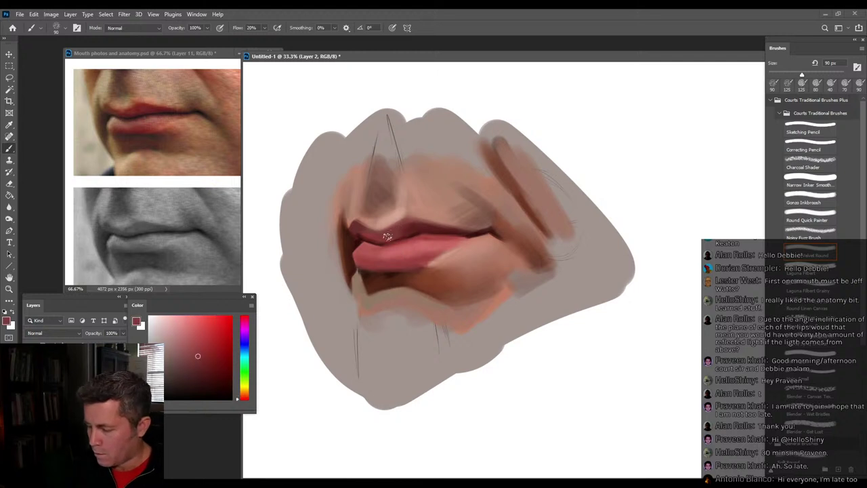
mouse_move(385, 240)
mouse_down()
mouse_move(410, 220)
mouse_move(435, 226)
mouse_up()
key(bracketleft)
key(bracketleft)
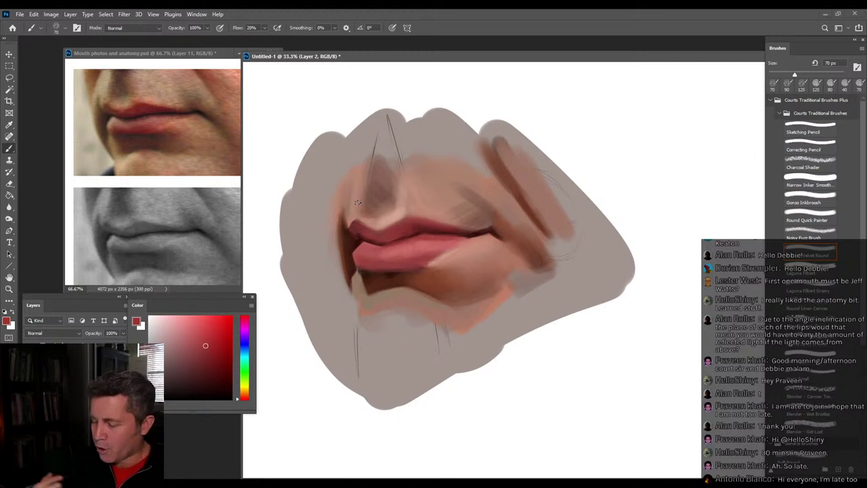
Refine the upper lip's top edge beneath the philtrum and toward the far corner with sampled skin and lip tones.
key(alt)
alt+click(377, 222)
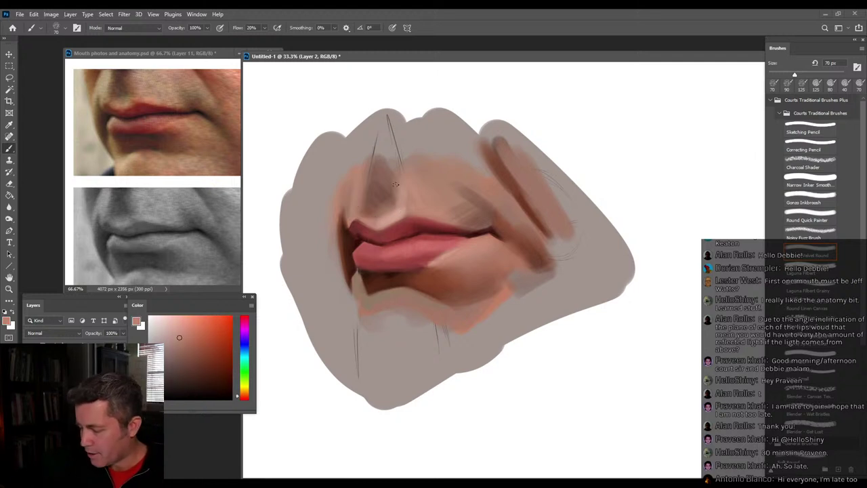
alt+click(397, 224)
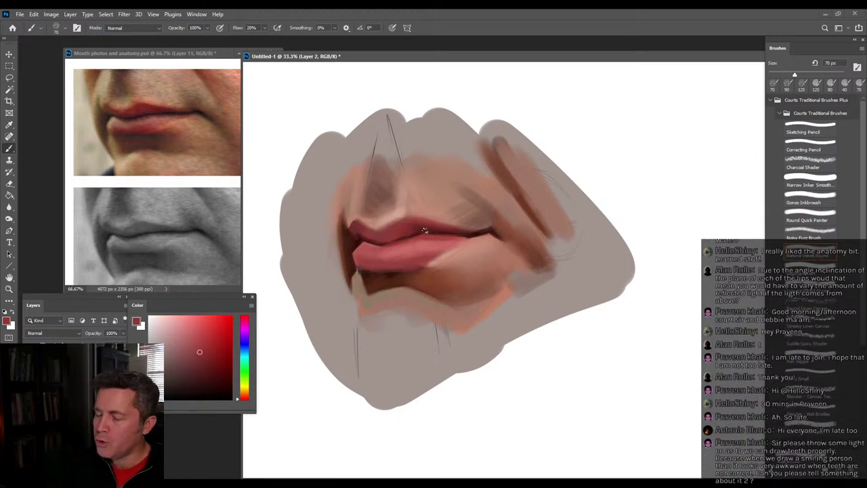
alt+click(353, 213)
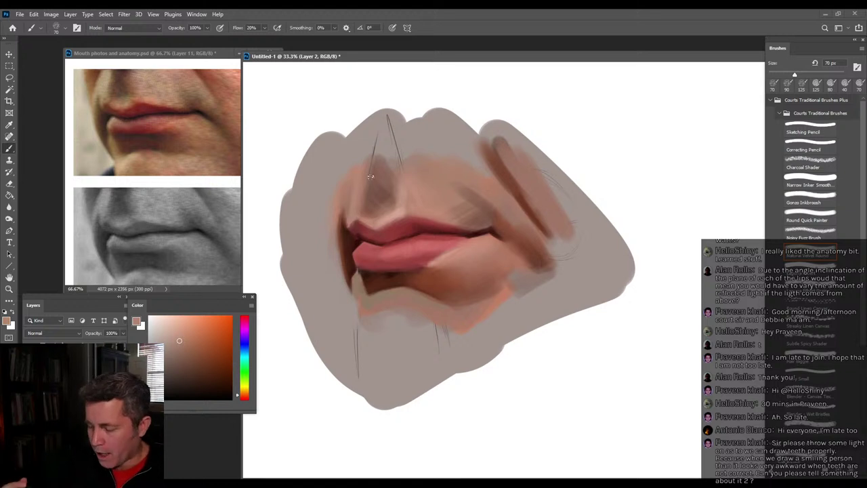
Rework the near half of the upper lip with a sampled dark red and soften its border into the skin at 90 px.
alt+click(426, 218)
key(bracketright)
key(bracketright)
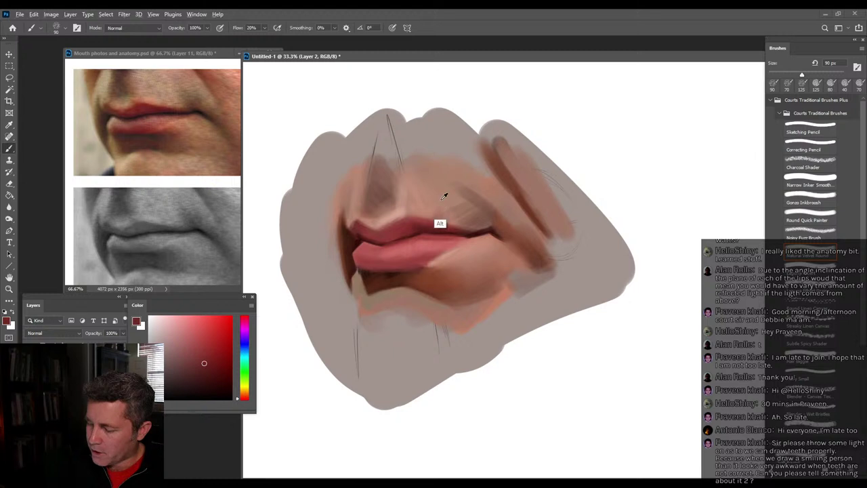
alt+click(439, 222)
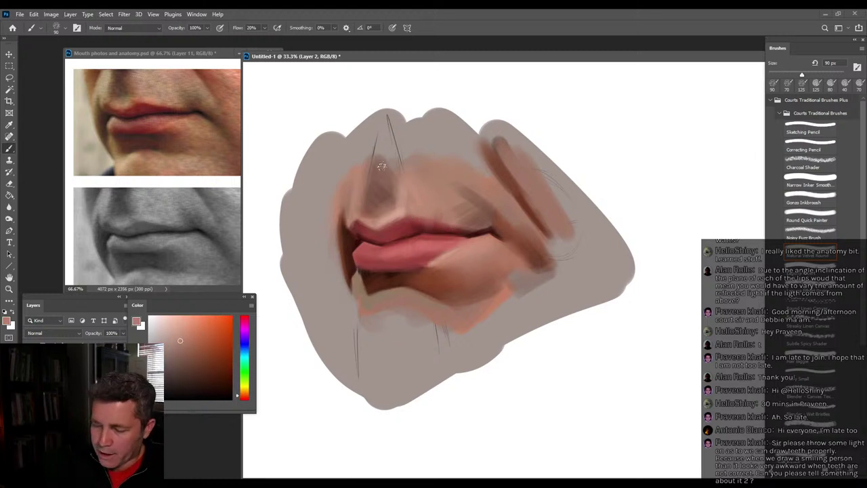
Blend the lower lip's near end and underside into the skin with sampled pinks and skin tones, reducing the brush to 60 px.
alt+click(459, 250)
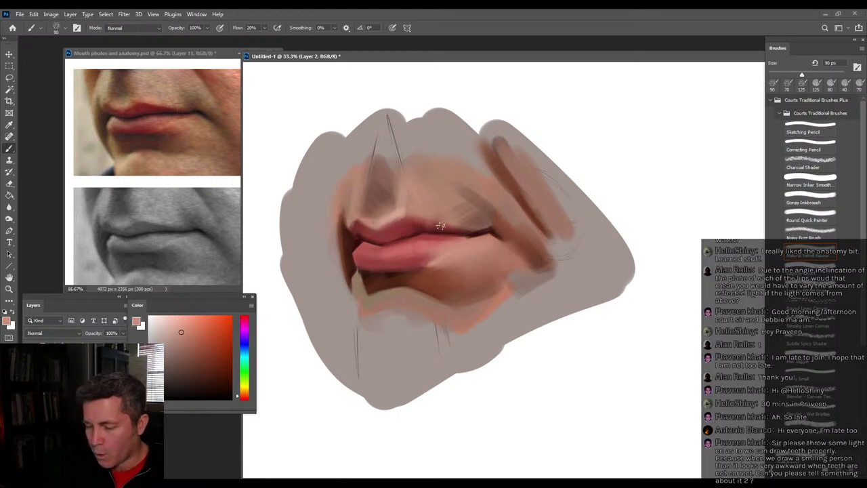
alt+click(427, 271)
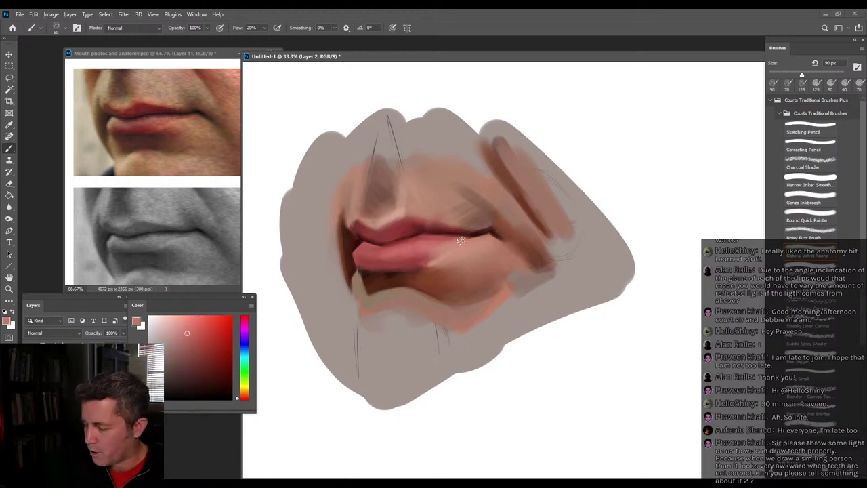
alt+click(418, 254)
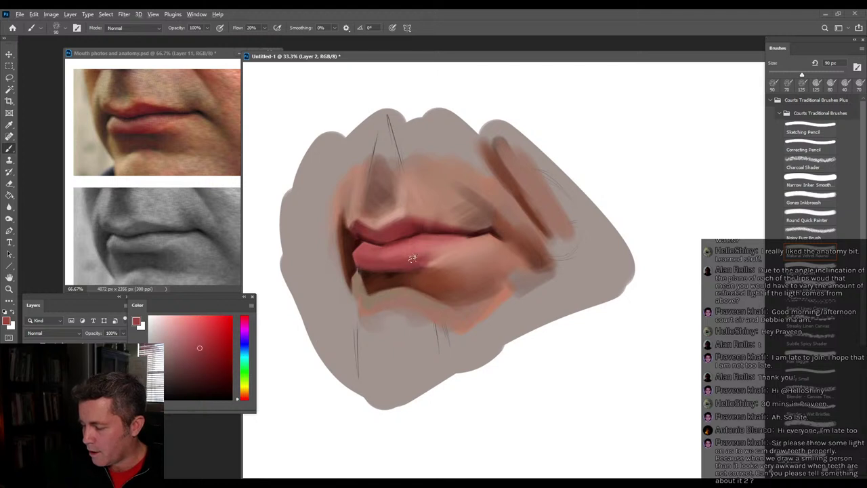
alt+click(398, 271)
key(alt)
alt+click(430, 244)
key(bracketleft)
key(bracketleft)
key(bracketleft)
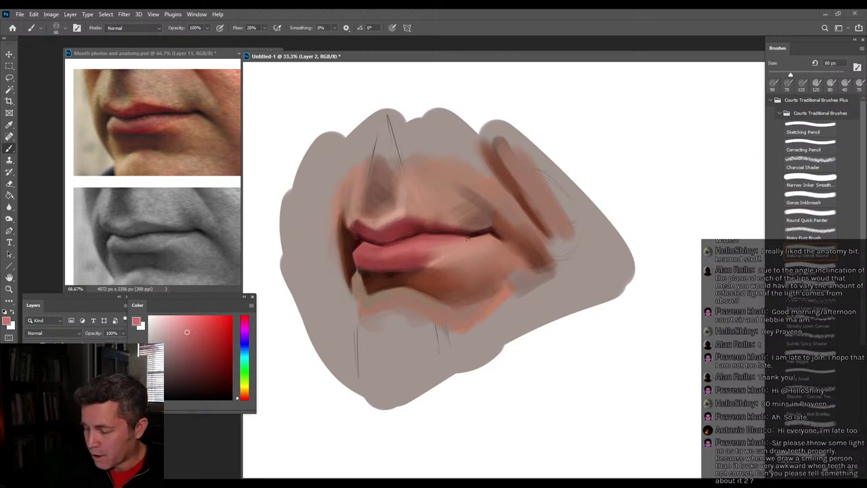
Highlight the far end of the lower lip with a lighter pink, reducing the brush to 35 px for the detail.
alt+click(363, 248)
click(177, 327)
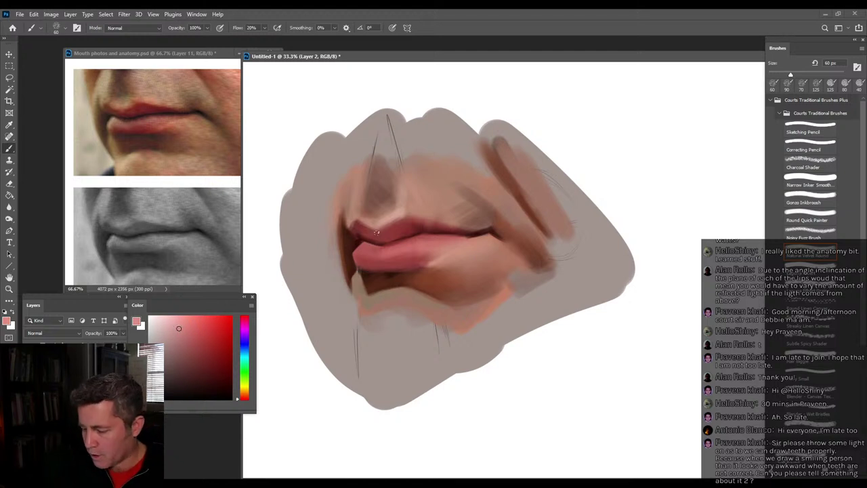
drag(355, 249, 364, 245)
key(bracketleft)
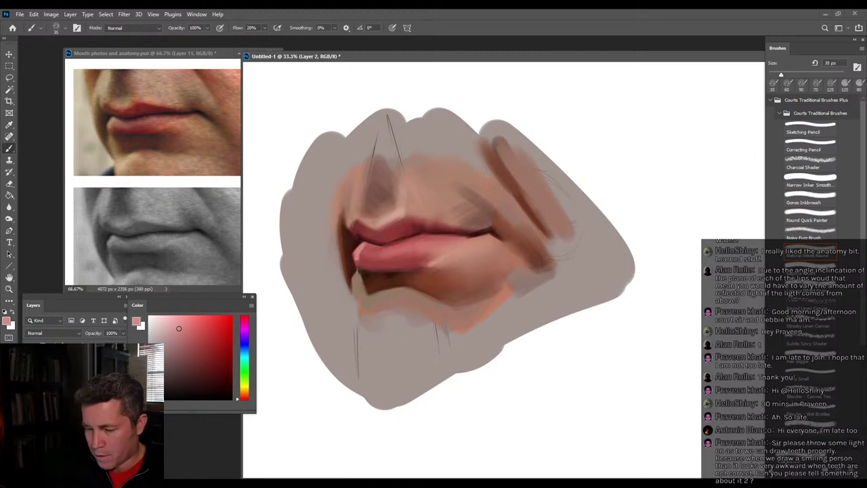
Clean up the far edges of both lips with sampled dark brown, lip red and skin tones, then enlarge the brush to 50 px.
alt+click(358, 274)
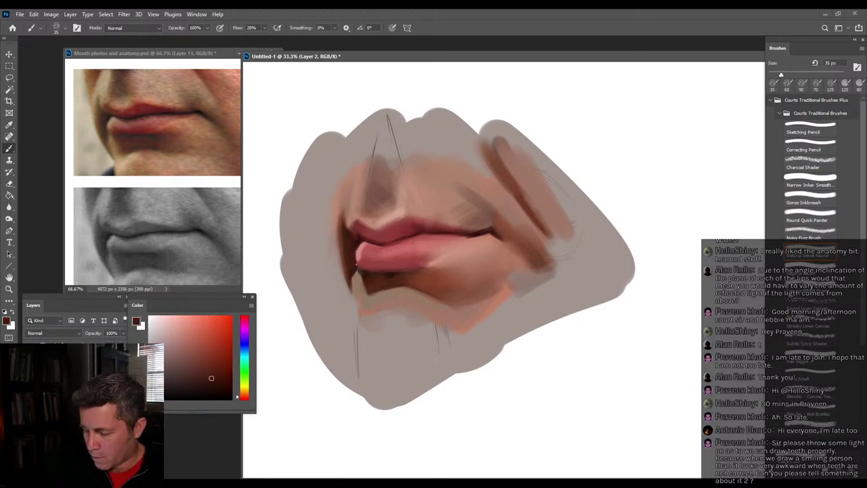
alt+click(362, 234)
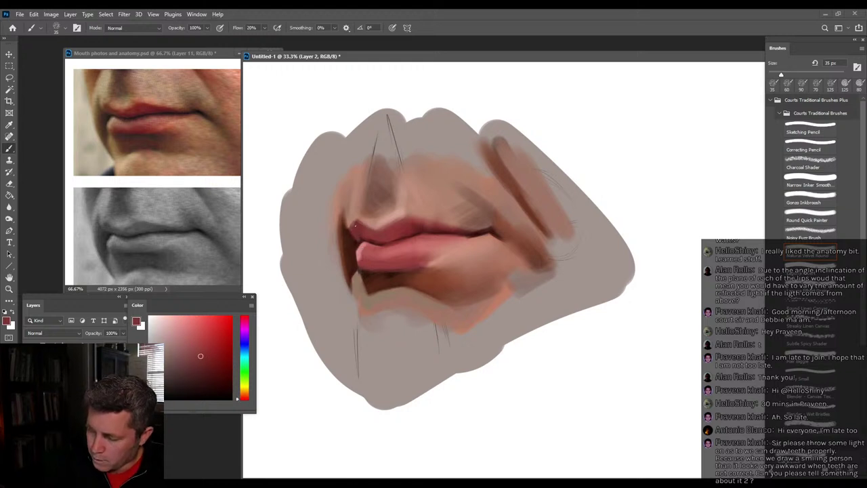
alt+click(359, 217)
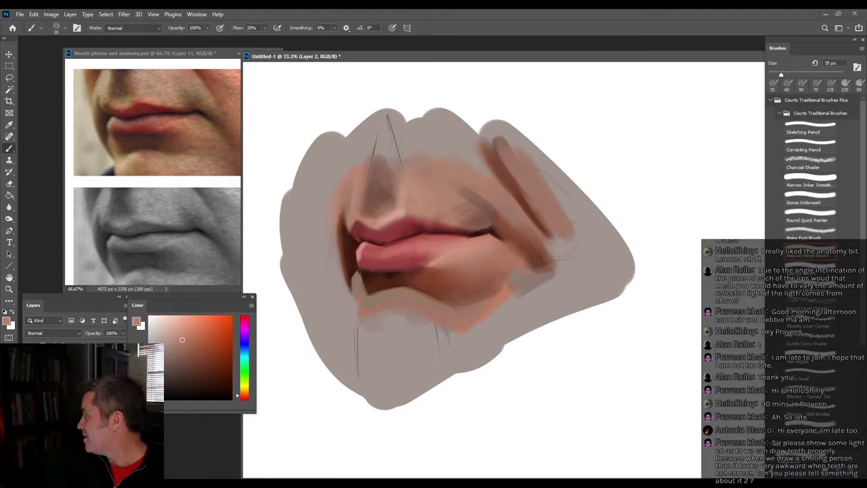
alt+click(351, 270)
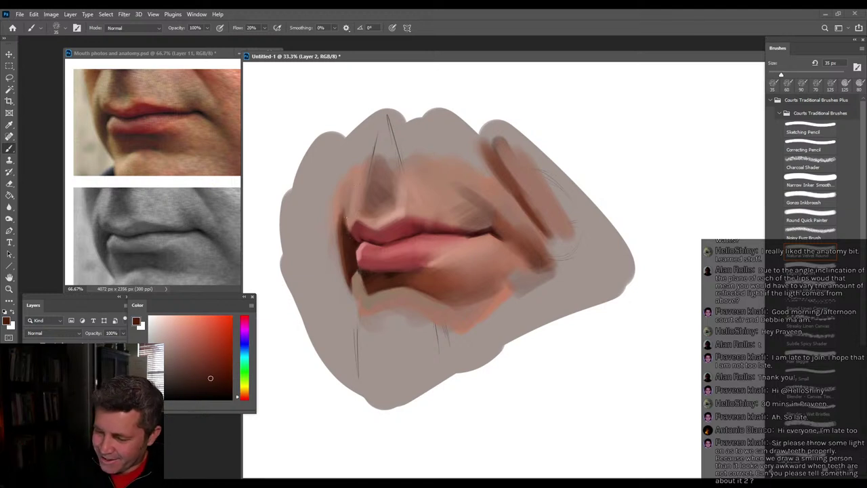
key(bracketright)
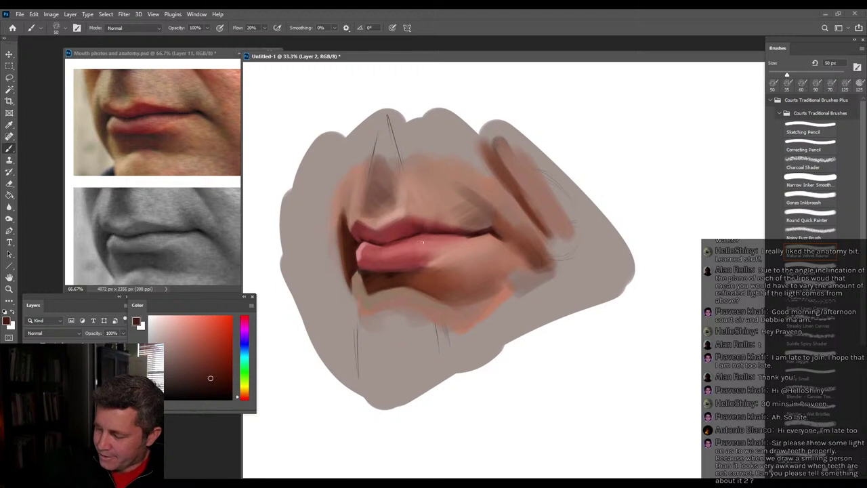
Darken the line between the lips with a sampled deep red and reshape the near mouth corner with a neighbouring skin tone.
alt+click(412, 226)
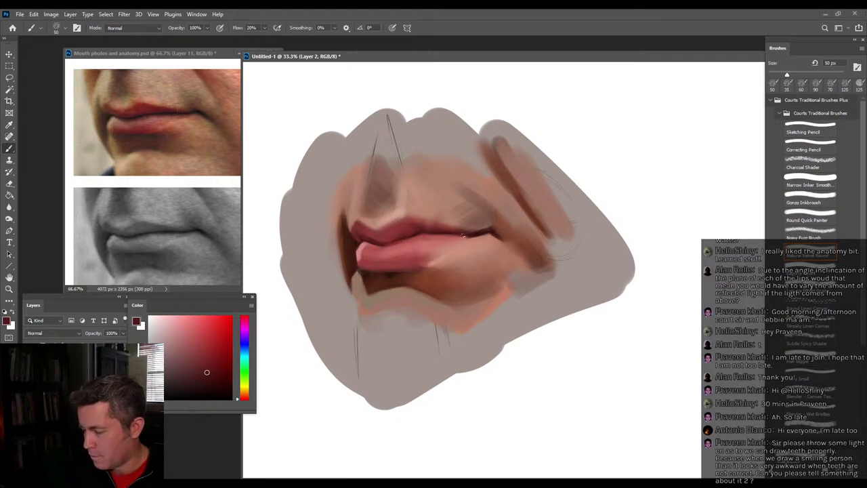
alt+click(481, 244)
drag(479, 234, 503, 247)
Soften the near mouth corner with a sampled brown at 80 px and blend the lower lip's underside with shadow and pink tones.
alt+click(502, 249)
key(bracketright)
key(bracketright)
key(bracketright)
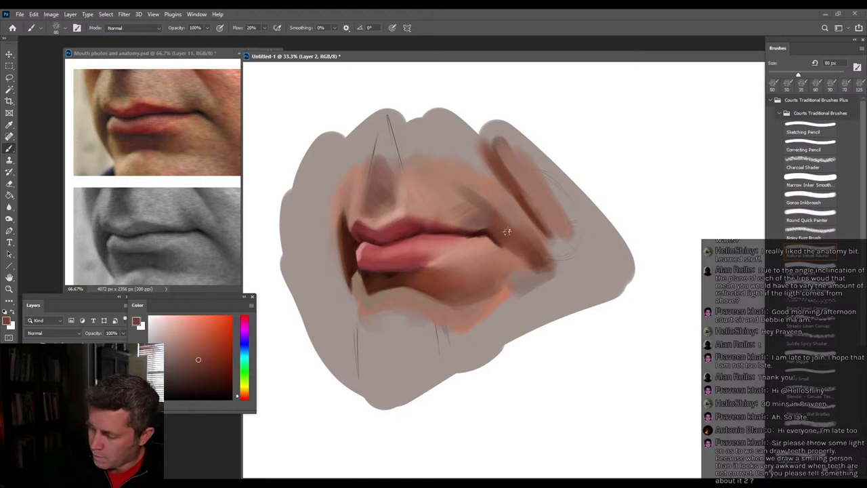
alt+click(433, 266)
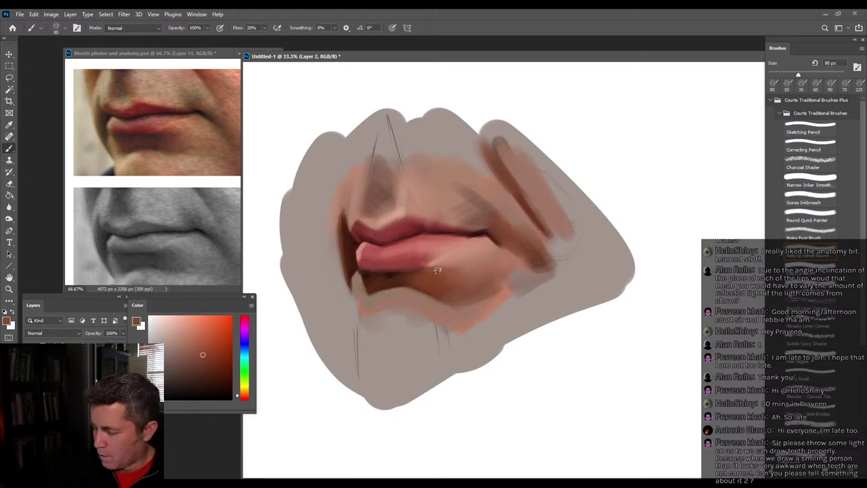
alt+click(385, 254)
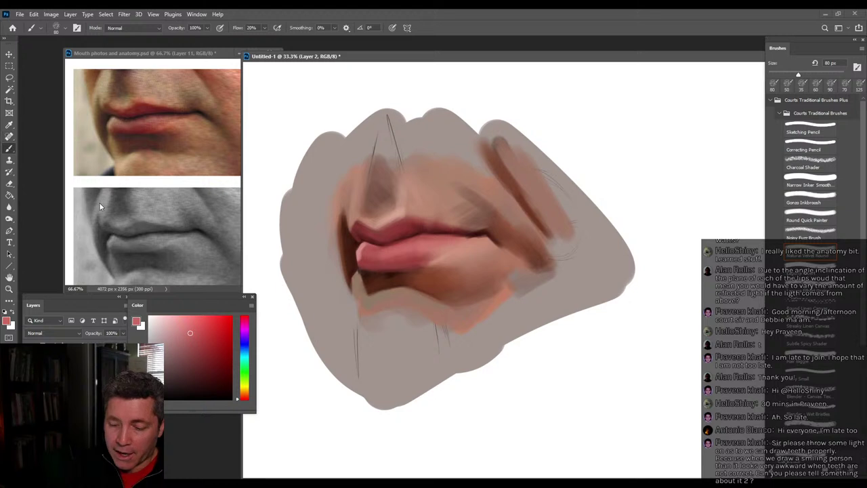
key(d)
click(814, 130)
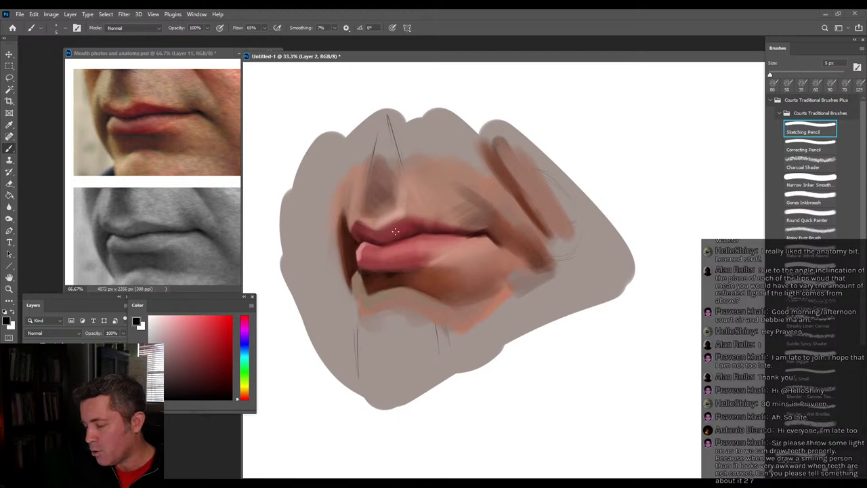
mouse_move(366, 236)
mouse_down()
mouse_move(424, 233)
mouse_move(355, 235)
mouse_move(437, 233)
mouse_move(358, 234)
mouse_up()
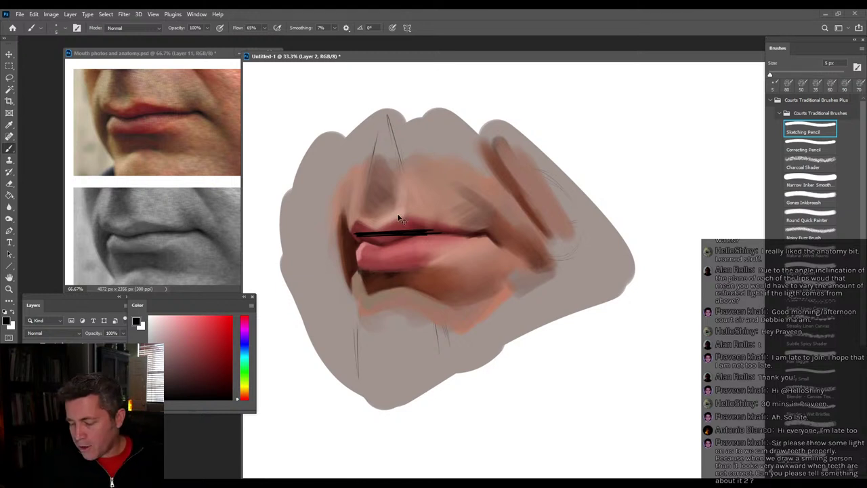
key(ctrl+z)
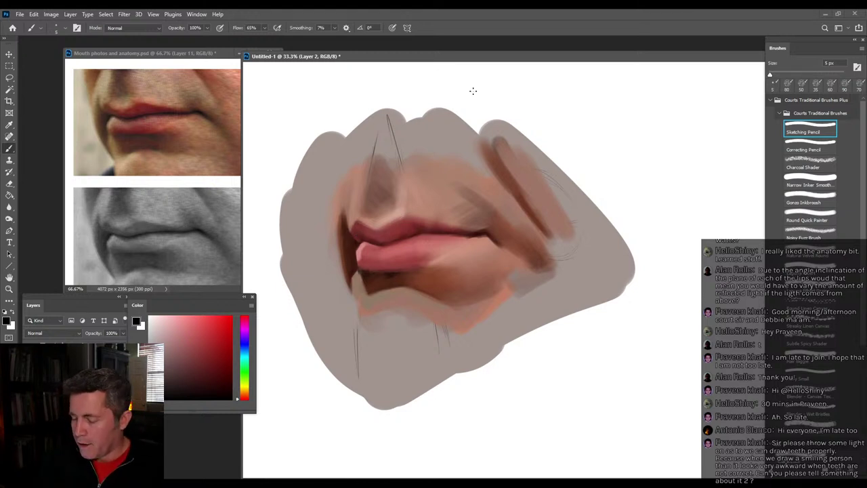
Blend sampled brown tones over the skin fold beyond the near mouth corner with a textured 125 px brush.
drag(477, 59, 482, 54)
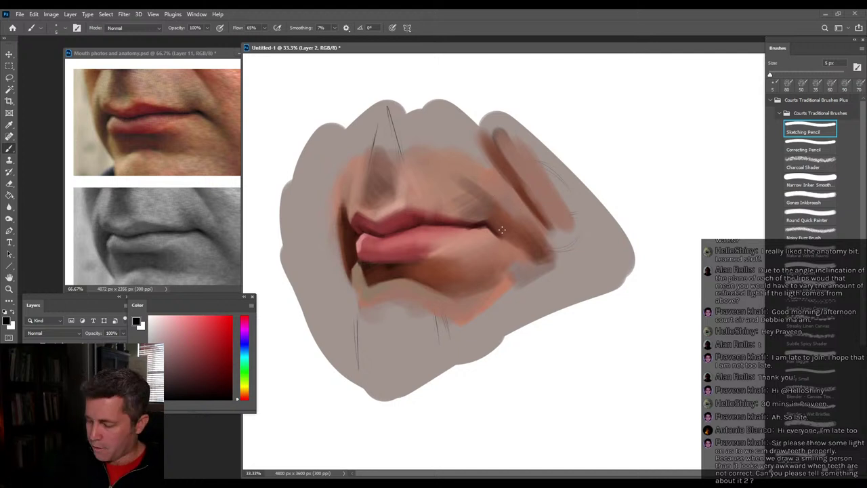
key(bracketright)
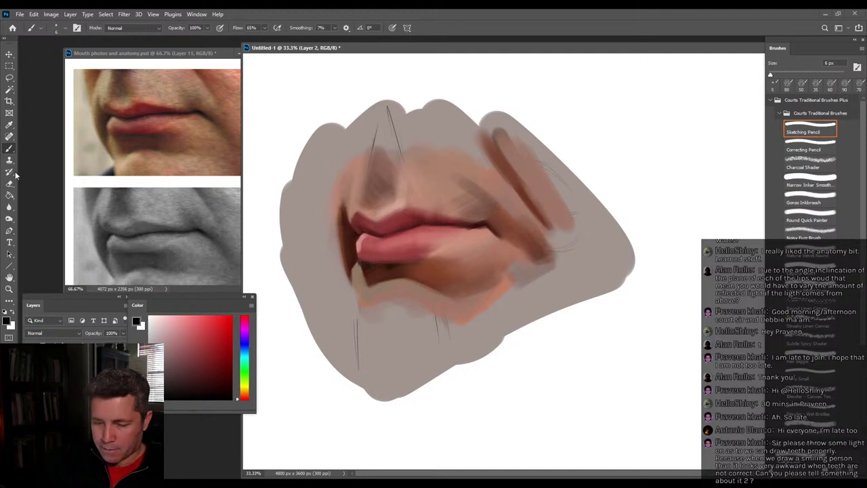
click(812, 281)
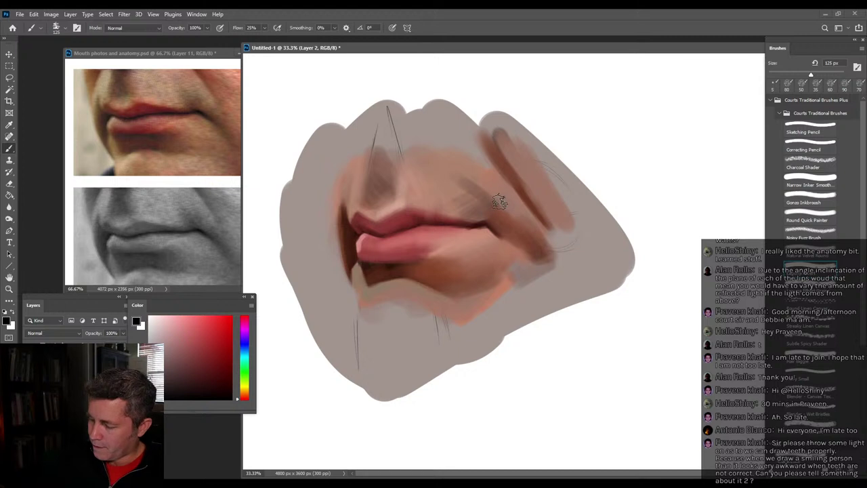
alt+click(508, 227)
drag(520, 219, 544, 258)
alt+click(500, 218)
drag(504, 223, 524, 250)
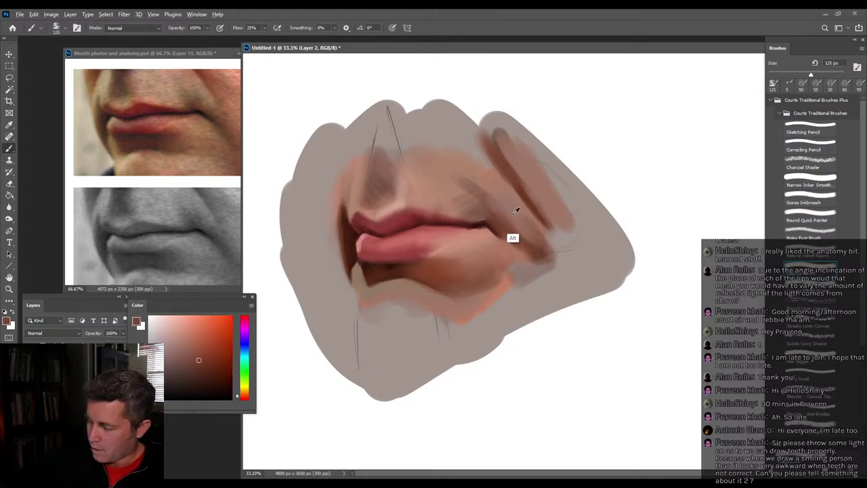
alt+click(496, 193)
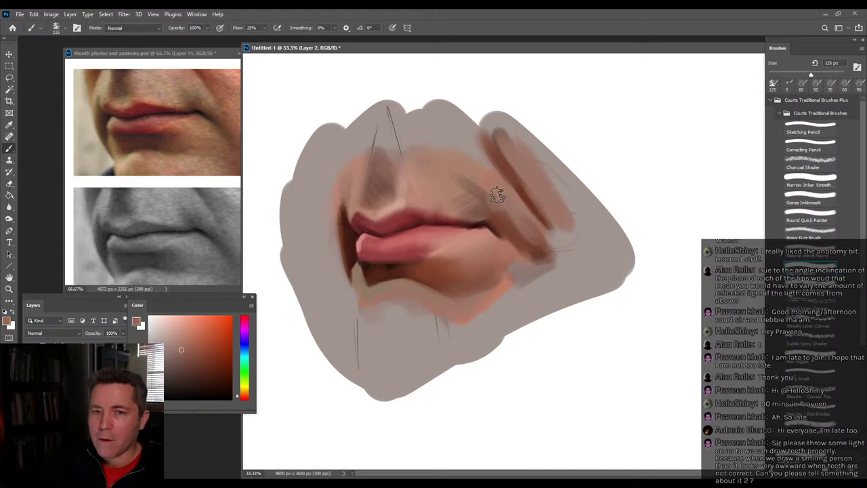
Rework the shadow around the near mouth corner with sampled browns and darks, reducing the textured brush to 80 px.
alt+click(484, 230)
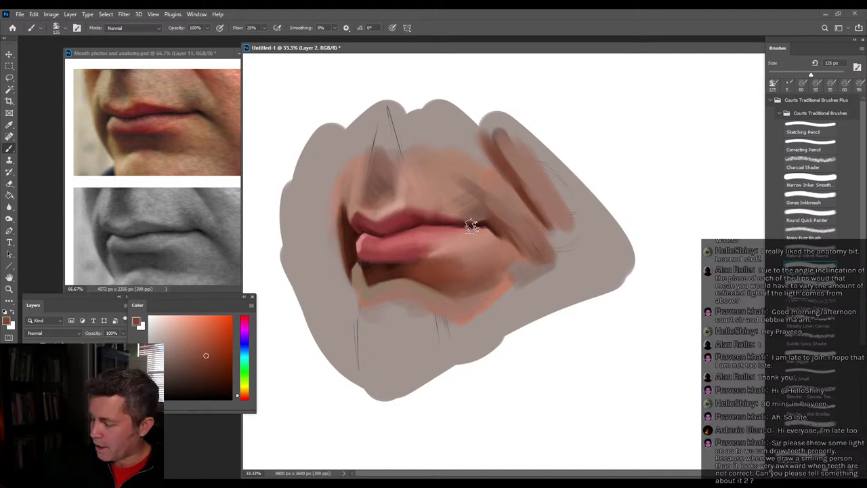
alt+click(502, 223)
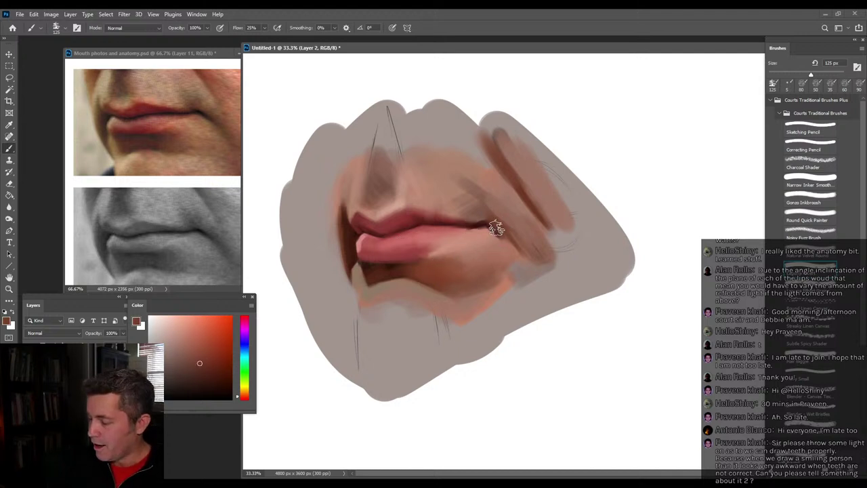
key(bracketleft)
key(bracketleft)
key(bracketleft)
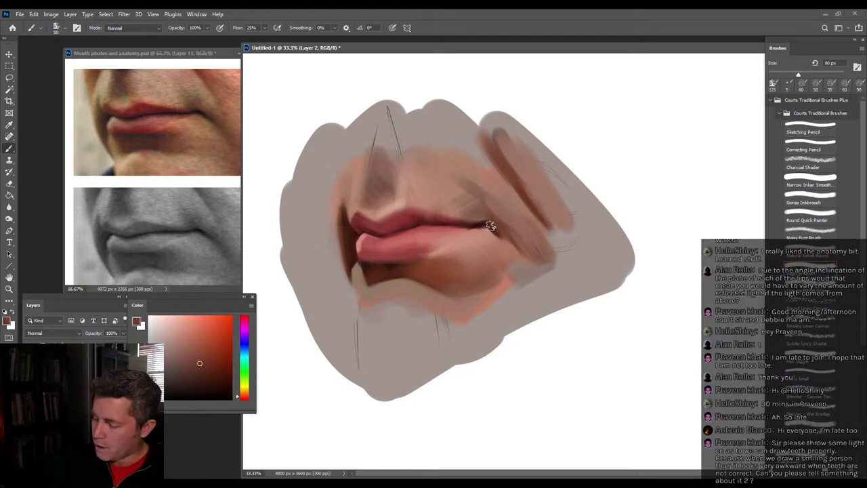
alt+click(469, 222)
alt+click(495, 224)
mouse_move(486, 226)
mouse_down()
mouse_move(514, 250)
mouse_move(538, 324)
mouse_up()
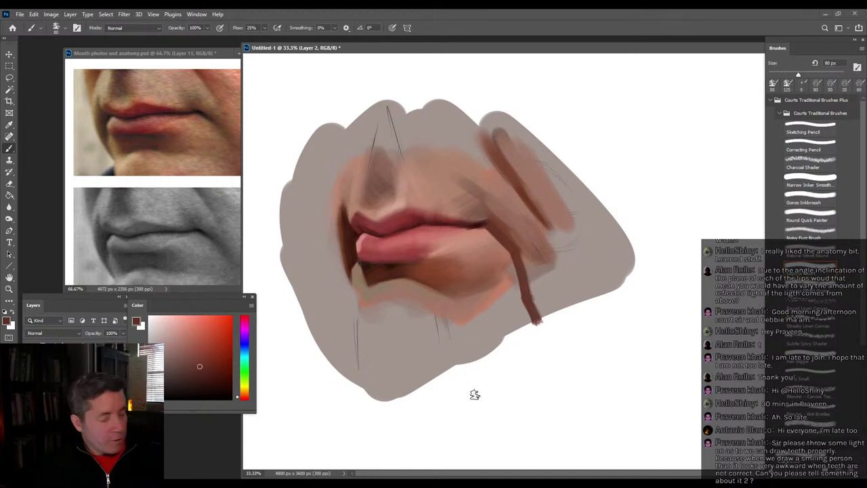
key(ctrl+z)
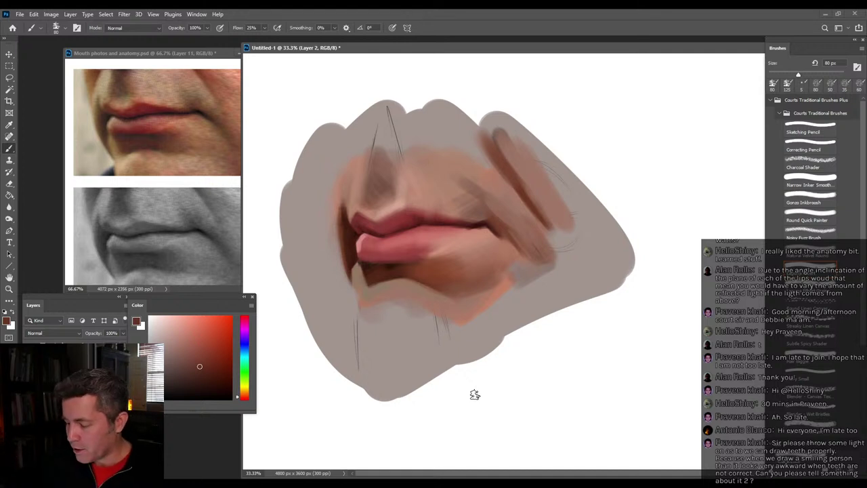
Soften the skin shadow above the mouth corner with sampled skin tones, using a 125 px brush.
alt+click(504, 210)
key(bracketright)
key(bracketright)
key(bracketright)
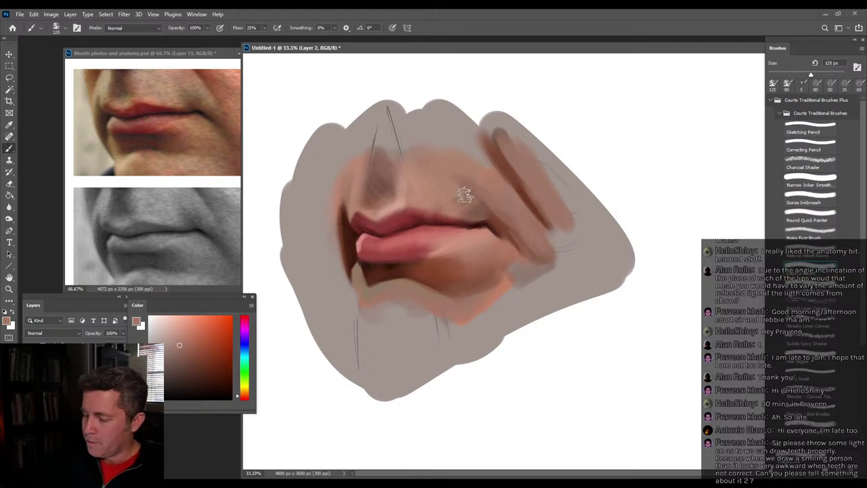
alt+click(431, 192)
Deepen the shadow in the philtrum above the upper lip with a darkened reddish brown.
alt+click(436, 259)
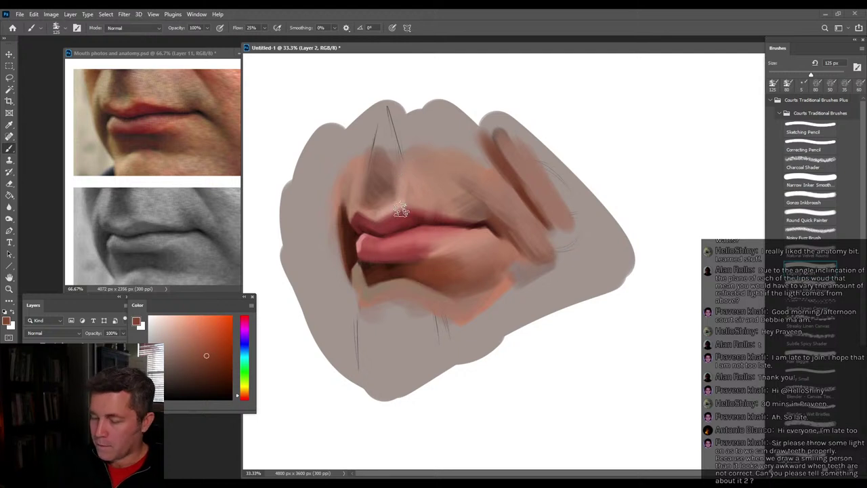
mouse_move(400, 182)
mouse_down()
mouse_move(385, 196)
mouse_move(391, 170)
mouse_move(372, 196)
mouse_up()
click(192, 364)
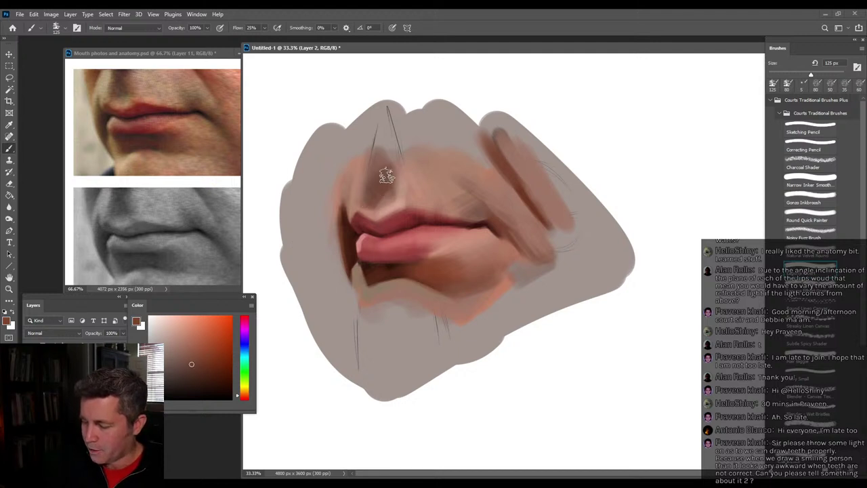
mouse_move(389, 198)
mouse_down()
mouse_move(377, 148)
mouse_move(373, 178)
mouse_move(386, 154)
mouse_up()
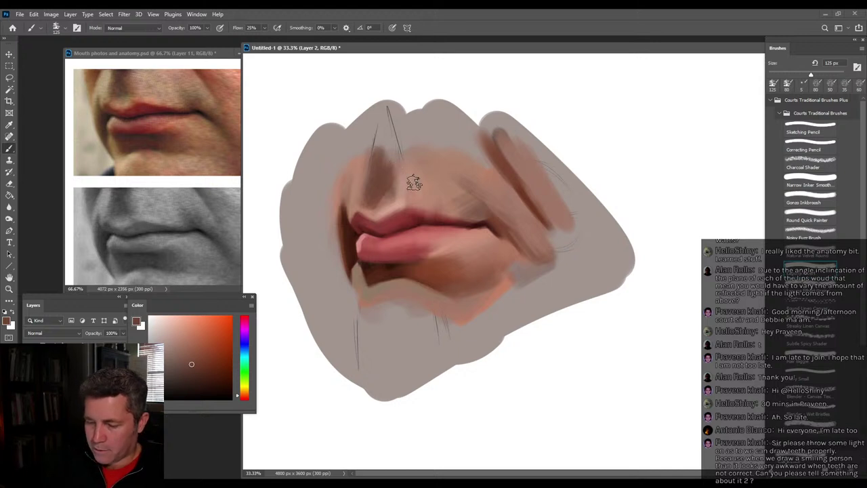
Darken the upper lip with reds sampled from the lips, using a 60 px brush.
alt+click(381, 226)
key(bracketleft)
key(bracketleft)
key(bracketleft)
key(bracketleft)
key(bracketleft)
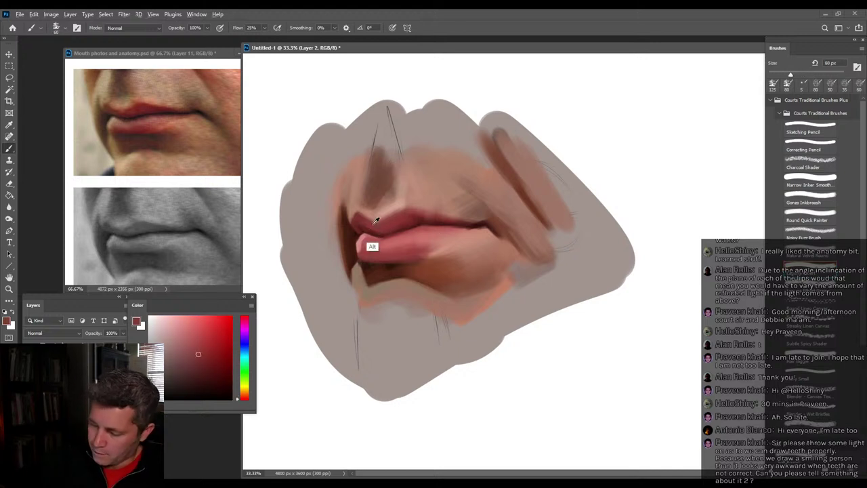
alt+click(420, 247)
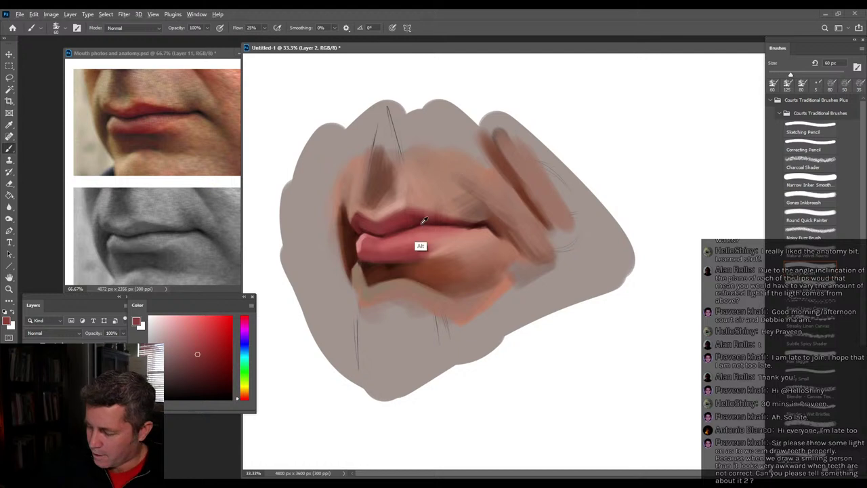
drag(456, 222, 391, 215)
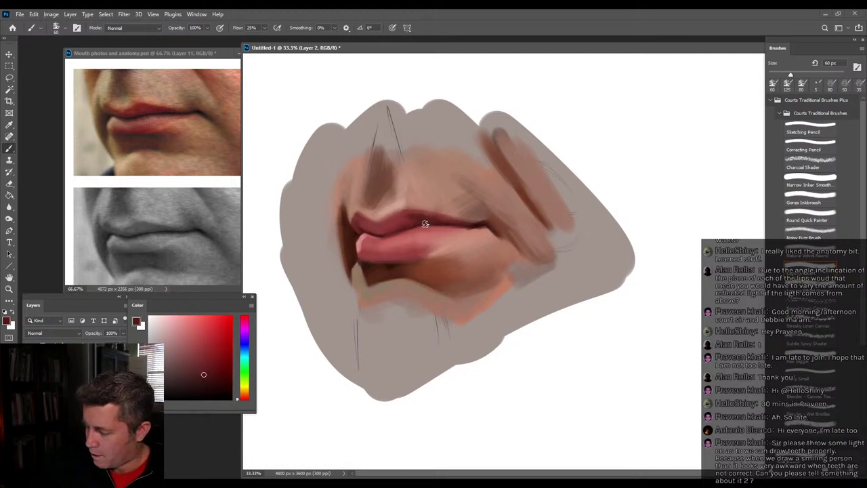
Enrich the lower lip's color and refine the upper lip's contour with sampled reds and skin tones.
mouse_move(362, 260)
mouse_down()
mouse_move(412, 261)
mouse_move(364, 258)
mouse_move(403, 255)
mouse_move(376, 250)
mouse_move(376, 258)
mouse_move(368, 252)
mouse_move(421, 258)
mouse_move(455, 238)
mouse_up()
alt+click(390, 257)
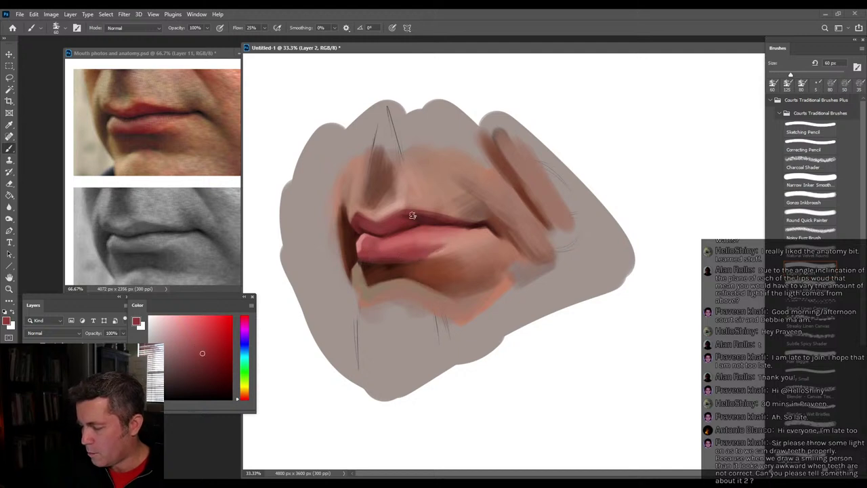
alt+click(416, 238)
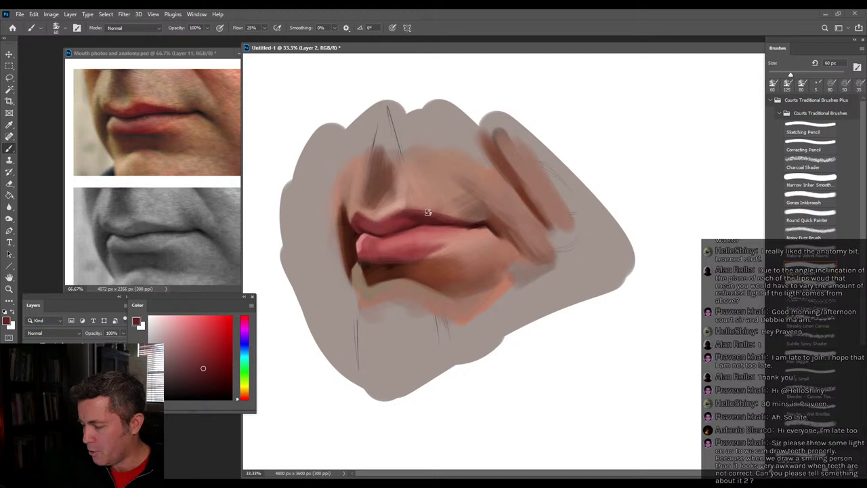
alt+click(384, 225)
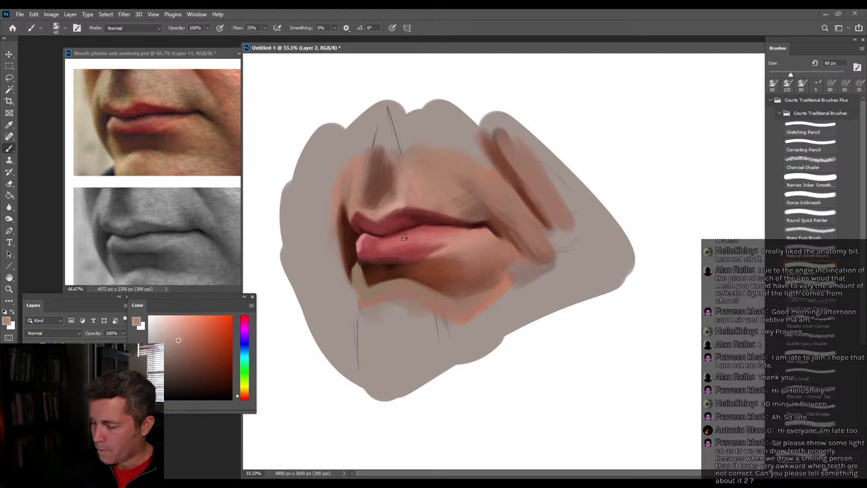
alt+click(407, 265)
alt+click(505, 213)
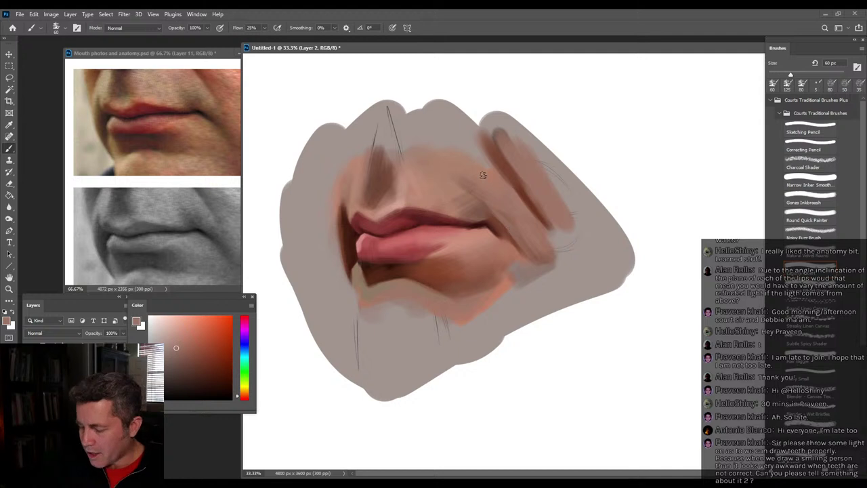
Lighten the skin below the mouth corner with sampled skin tones, enlarging the brush to 90 px and 125 px.
alt+click(468, 245)
key(bracketright)
key(bracketright)
key(bracketright)
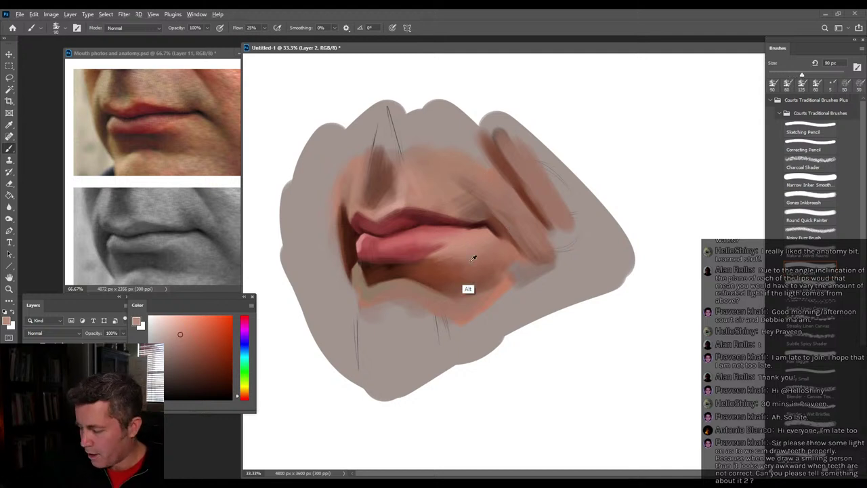
alt+click(469, 272)
mouse_move(454, 252)
mouse_down()
mouse_move(480, 276)
mouse_move(498, 278)
mouse_move(497, 270)
mouse_up()
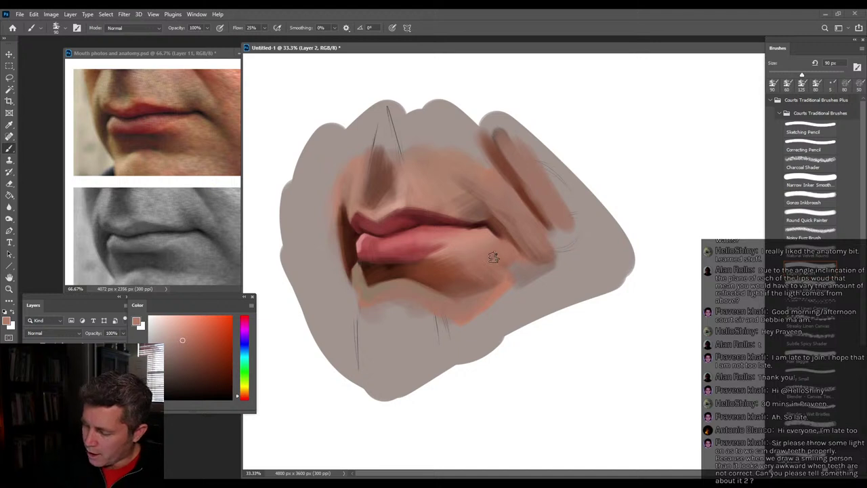
key(bracketright)
key(bracketright)
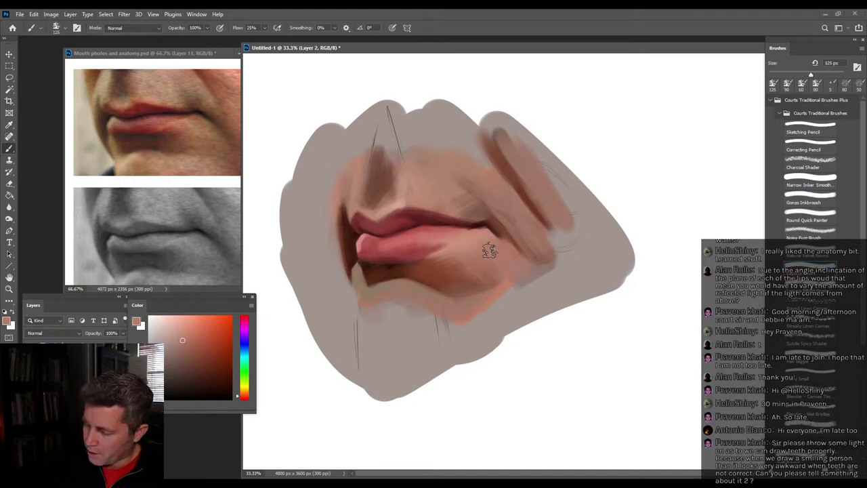
Paint lighter pink vertical strokes on the front of the lower lip, reducing the brush to 60 px and 35 px.
alt+click(409, 232)
drag(182, 331, 178, 331)
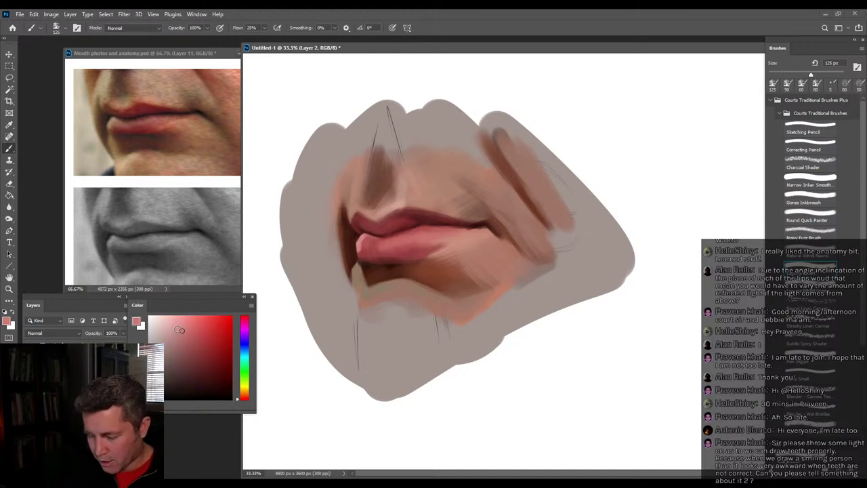
key(bracketleft)
key(bracketleft)
key(bracketleft)
key(bracketleft)
key(bracketleft)
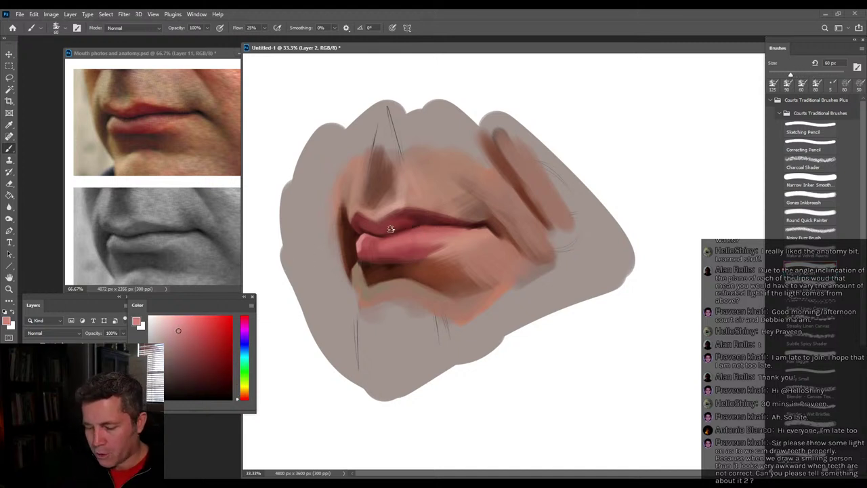
drag(385, 245, 389, 246)
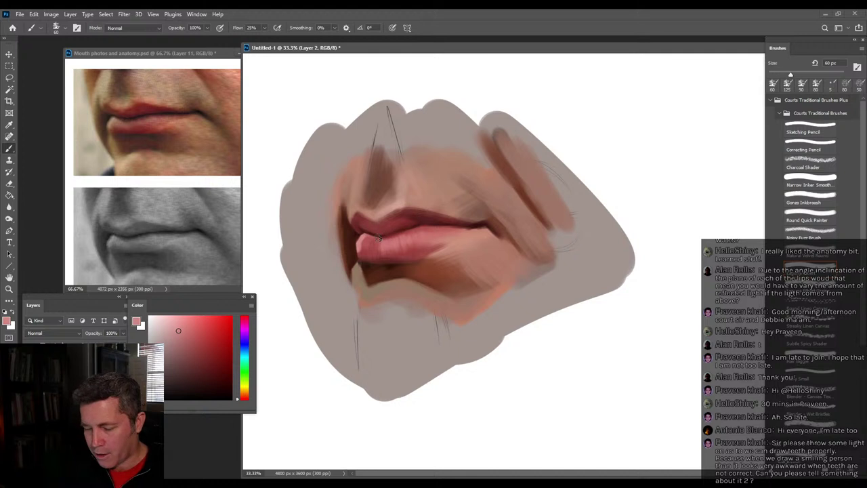
key(bracketleft)
drag(376, 242, 374, 251)
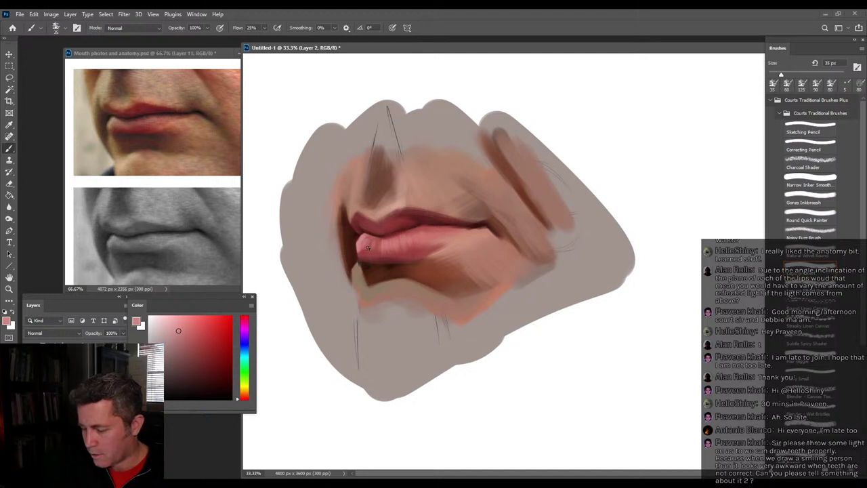
Add fine vertical creases to the lower lip with 20 px pink and 9 px dark red strokes.
key(bracketleft)
key(bracketleft)
key(bracketleft)
key(bracketleft)
key(bracketleft)
key(bracketleft)
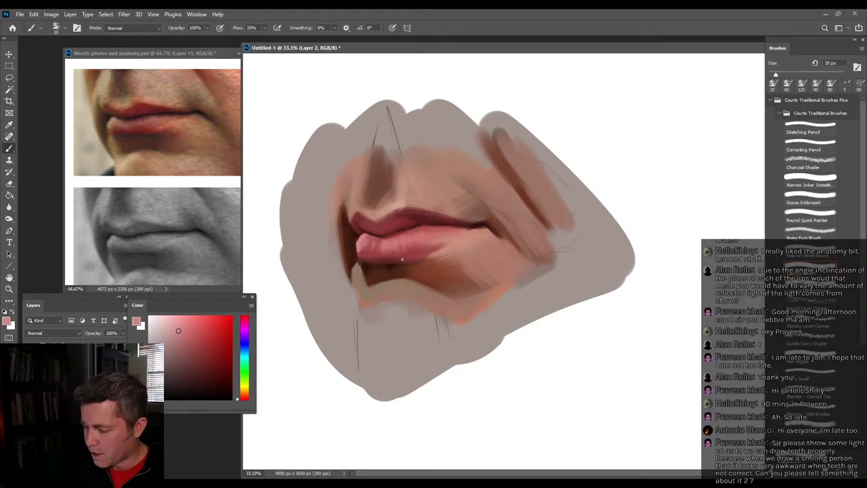
alt+click(395, 251)
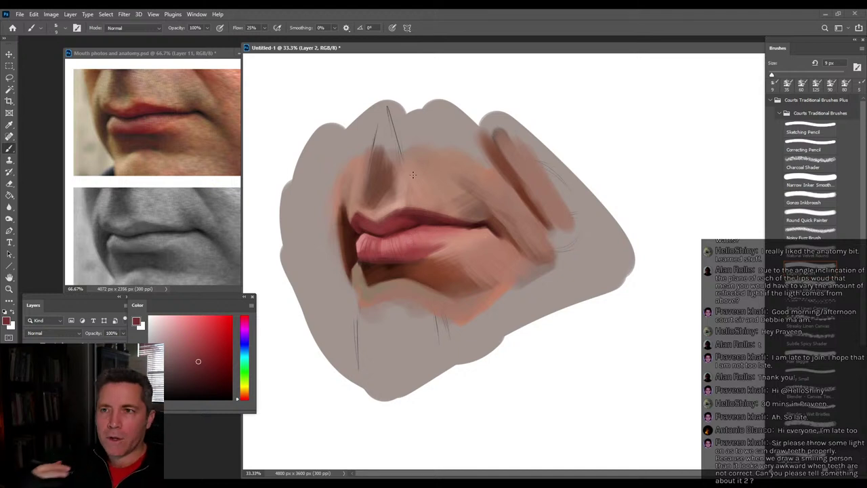
Blend the lower lip's far side into the skin near the mouth corner with sampled light pinks and a 40 px brush.
alt+click(445, 235)
key(bracketright)
key(bracketright)
key(bracketright)
key(bracketright)
key(bracketright)
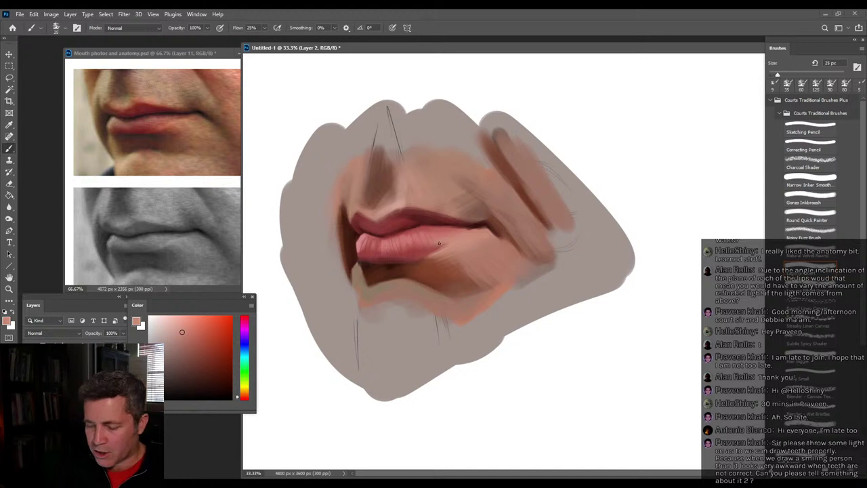
key(bracketright)
key(bracketright)
key(bracketright)
key(bracketright)
key(bracketright)
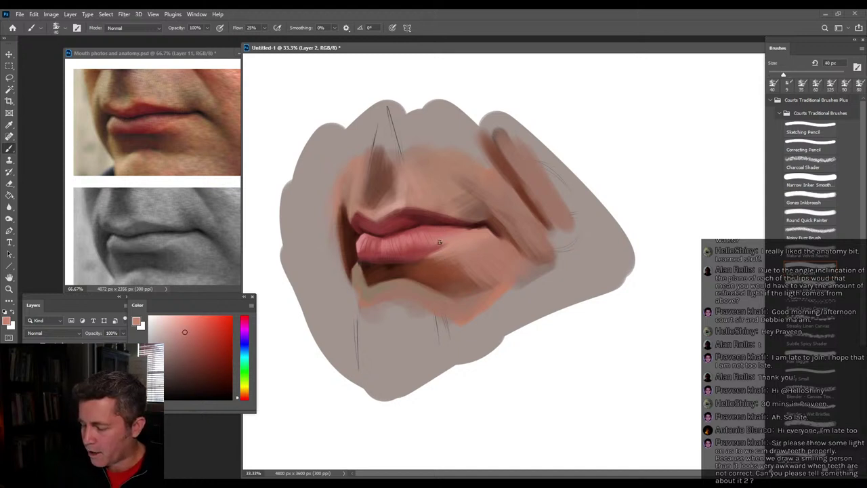
alt+click(448, 237)
drag(443, 236, 423, 250)
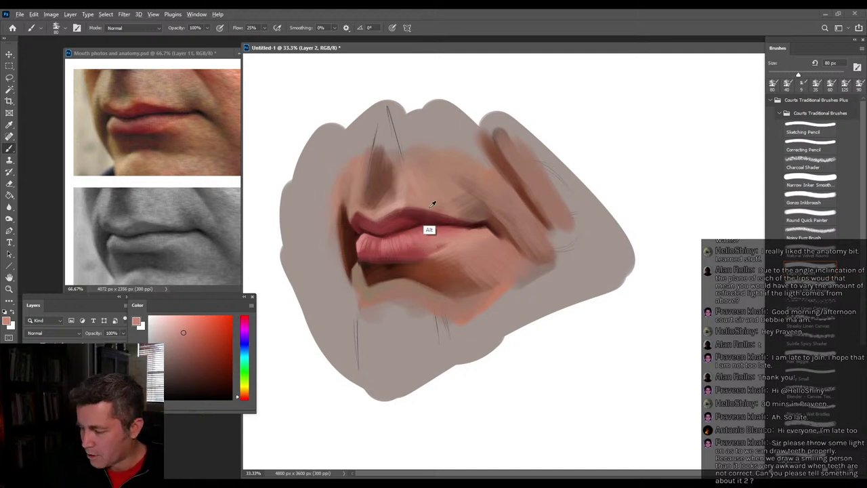
Switch to the Noisy Fuzz Brush at 70 px and blend the lower lip with sampled reds and pinks.
click(811, 235)
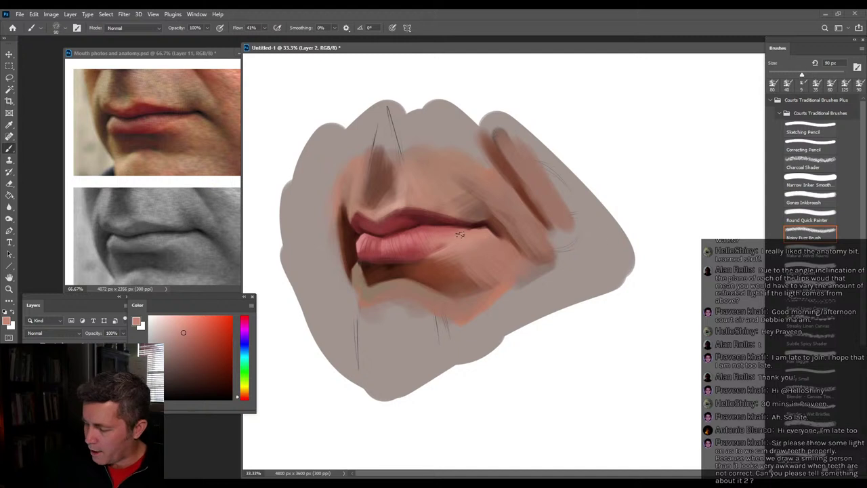
alt+click(404, 271)
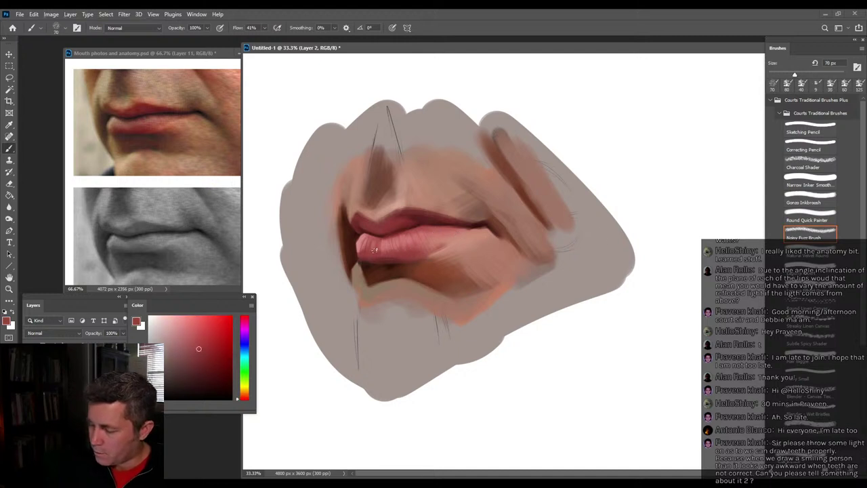
alt+click(392, 235)
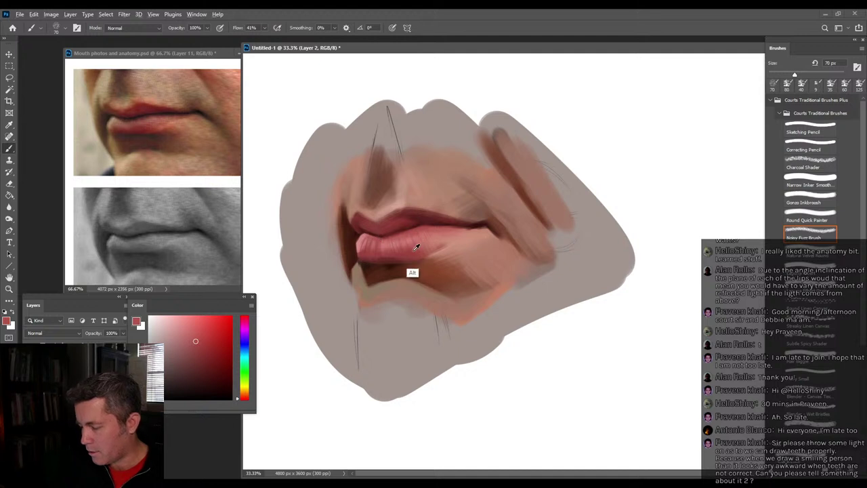
alt+click(398, 238)
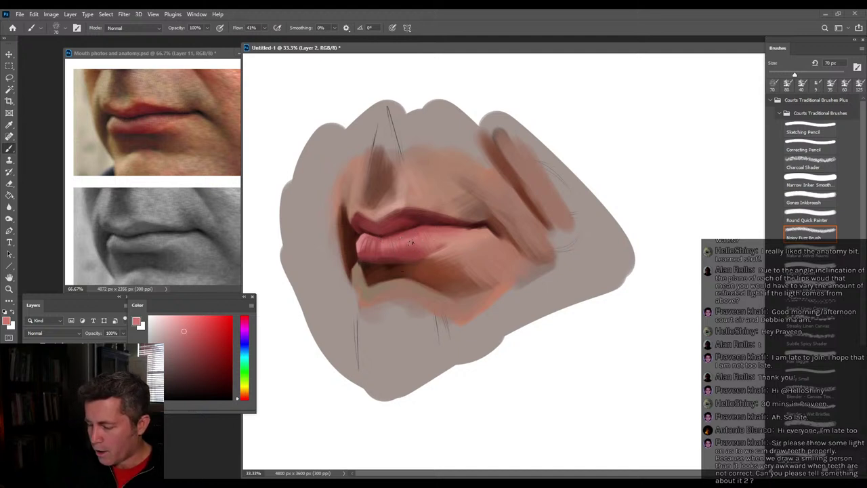
alt+click(413, 238)
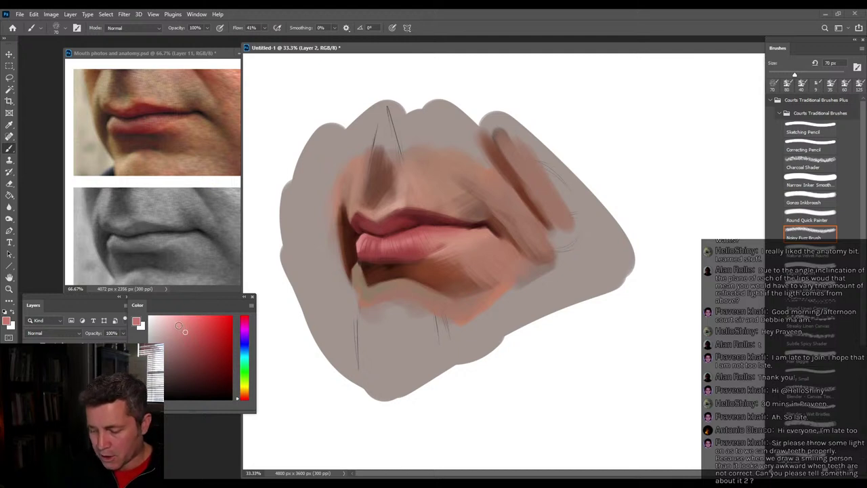
Add pale pink highlights to the middle of the lower lip at 60 px, finishing with Layer 2 active.
drag(179, 327, 174, 320)
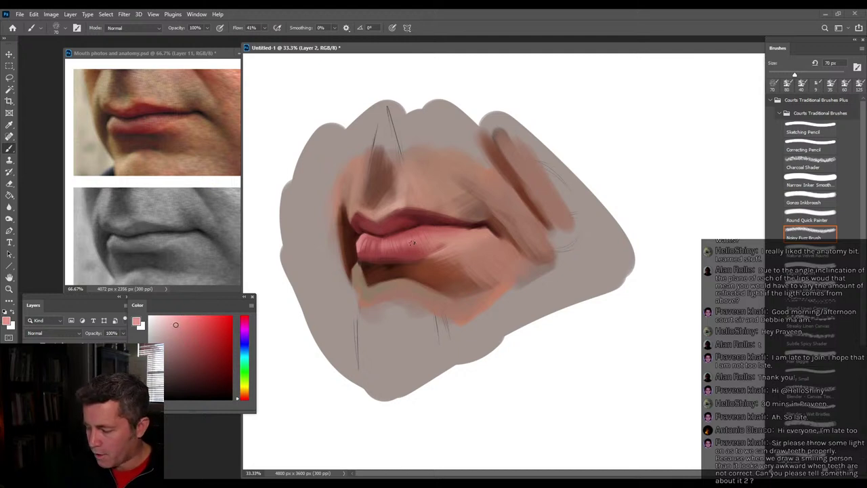
click(165, 322)
key(ctrl+e)
key([)
click(405, 243)
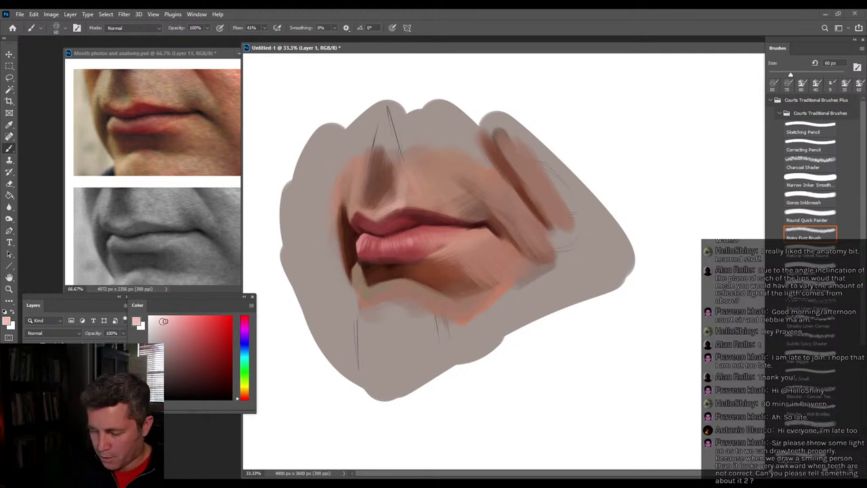
key(alt+bracketright)
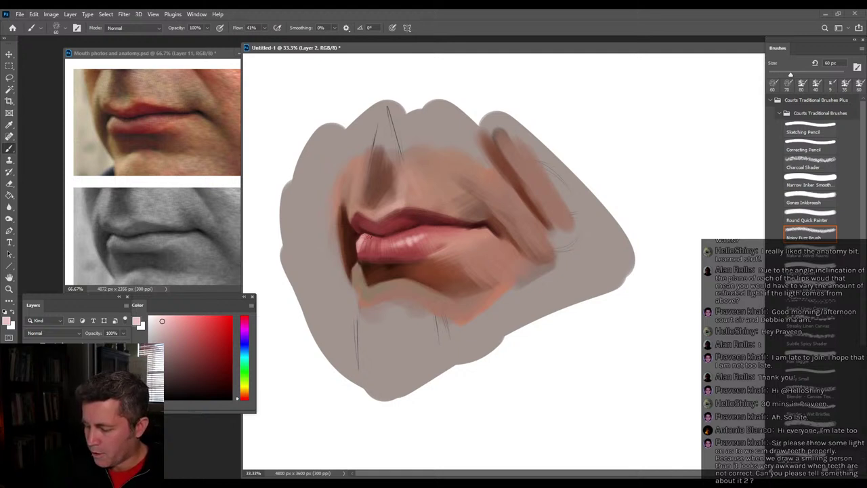
Refine the lower lip highlights and upper lip with sampled pinks and reds, setting the brush to 80 px.
alt+click(424, 242)
alt+click(428, 235)
key(bracketright)
key(bracketright)
key(bracketright)
key(bracketright)
alt+click(399, 246)
key(bracketleft)
key(bracketleft)
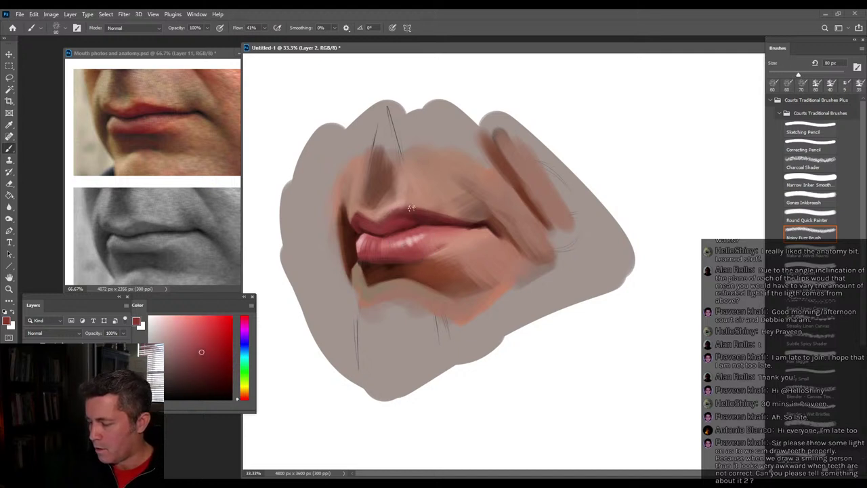
Soften the upper lip's outer edge and blend the mouth corner shadow with sampled skin and brown tones, using up to 100 px.
alt+click(432, 175)
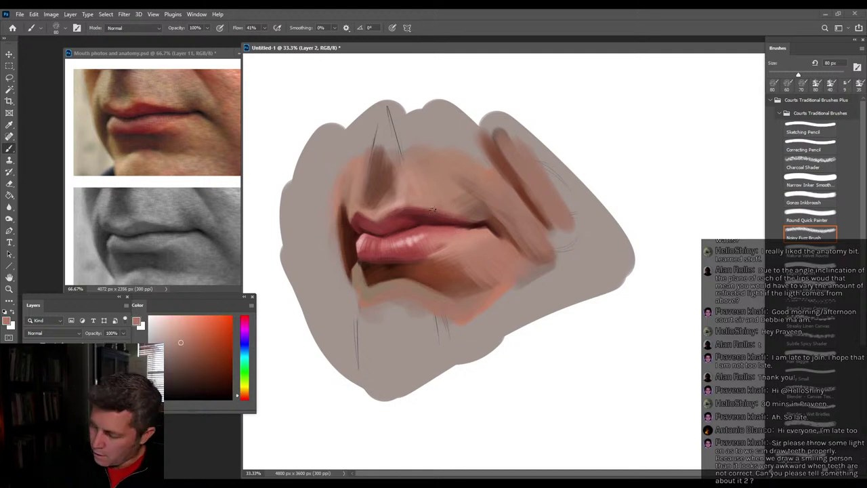
alt+click(473, 211)
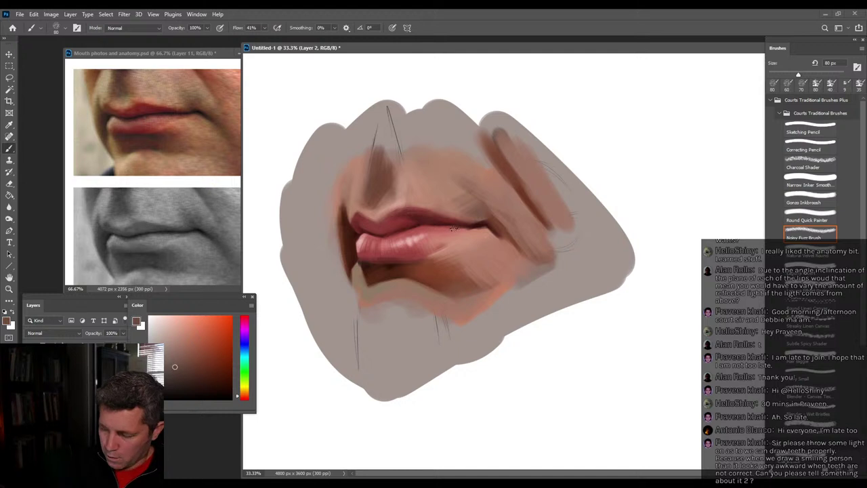
key(bracketright)
key(bracketright)
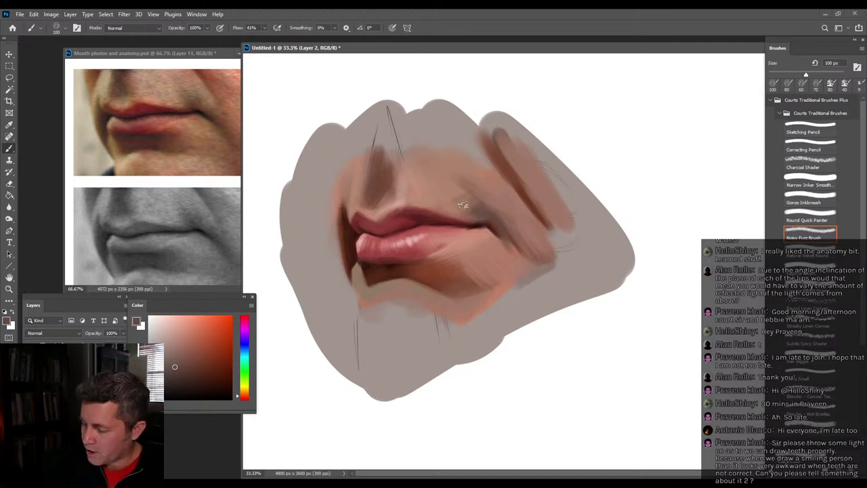
Blend the shadow at the right mouth corner with sampled skin and dark brown tones using the 100 px brush.
key(alt)
alt+click(342, 218)
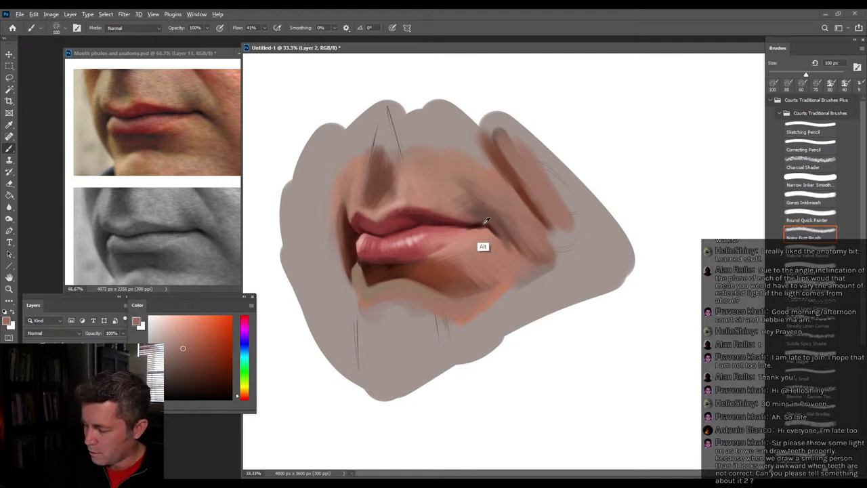
alt+click(485, 248)
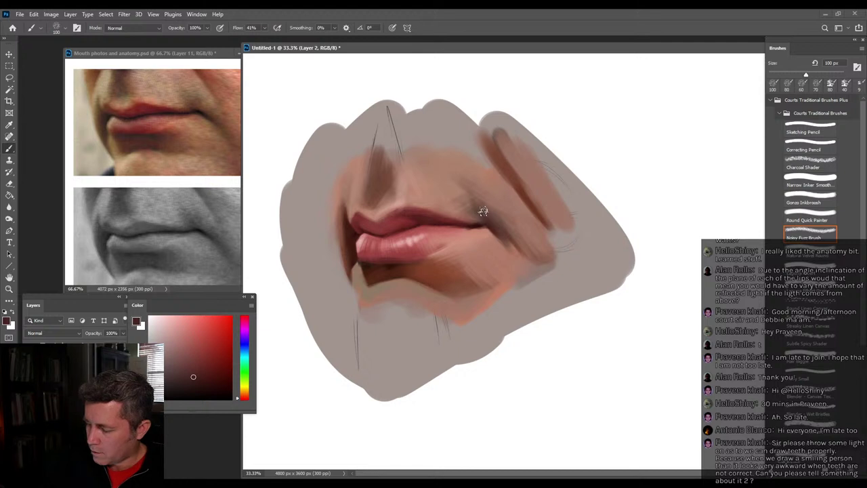
alt+click(374, 211)
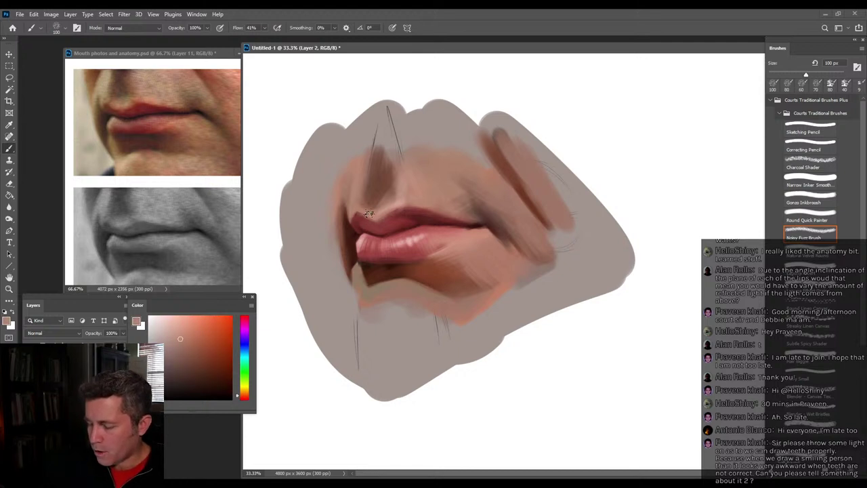
Soften the skin above the upper lip's left side and around the philtrum with sampled skin tones at 80 px.
alt+click(357, 207)
key(bracketleft)
key(bracketleft)
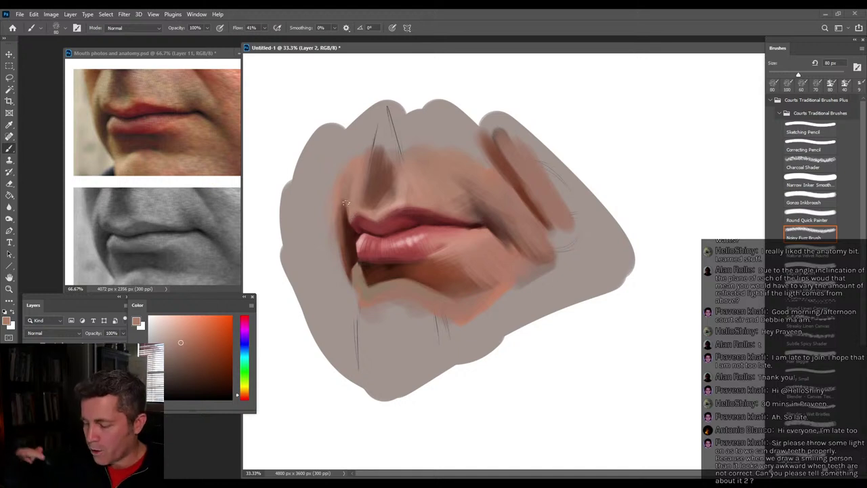
alt+click(354, 217)
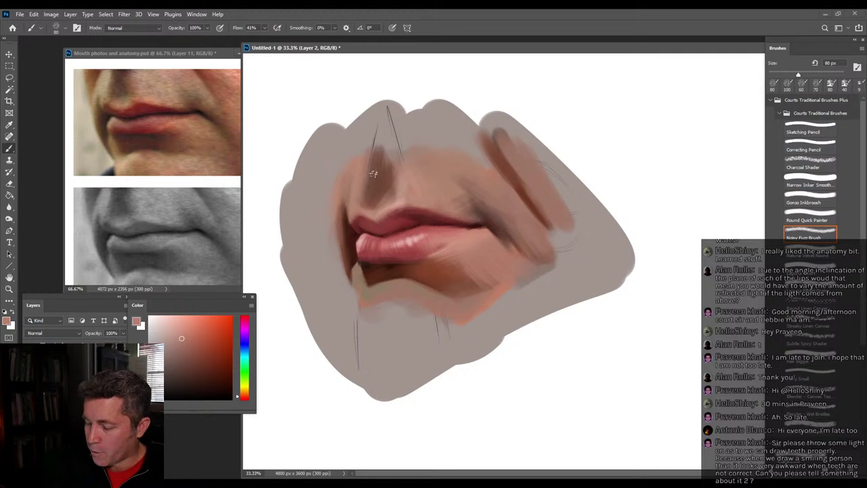
alt+click(411, 202)
alt+click(411, 189)
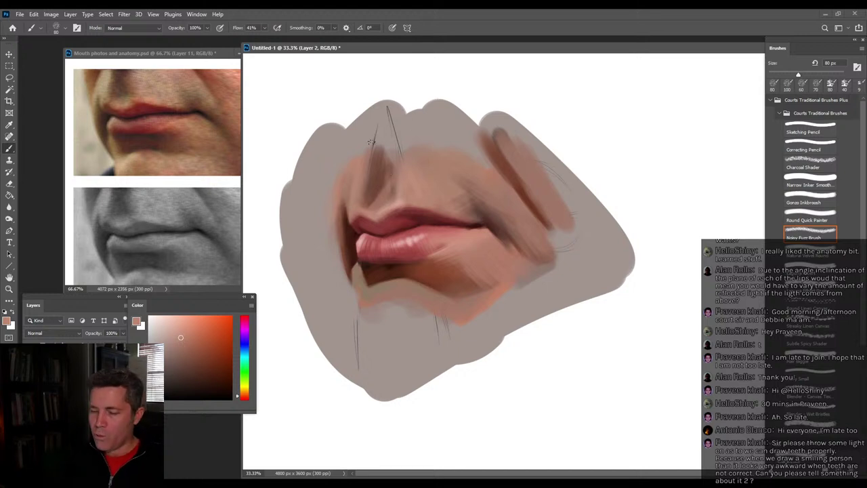
Uncover and widen the reference document to browse its row of mouth photos.
drag(384, 51, 418, 197)
click(281, 112)
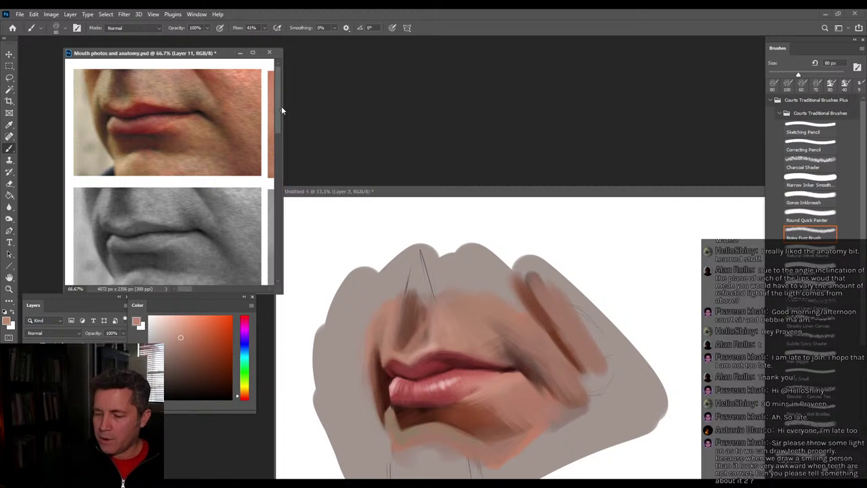
drag(284, 111, 647, 102)
drag(539, 169, 334, 188)
drag(369, 223, 437, 246)
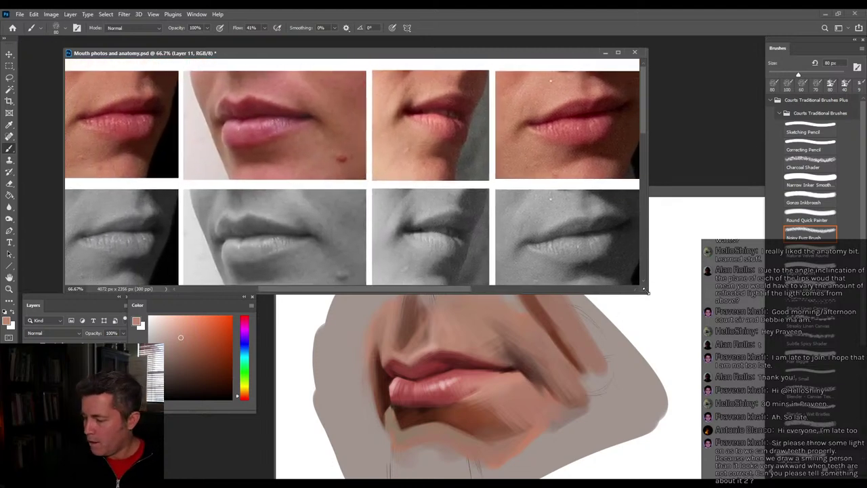
mouse_move(644, 290)
mouse_down()
mouse_move(441, 248)
mouse_move(550, 256)
mouse_move(499, 254)
mouse_move(540, 283)
mouse_up()
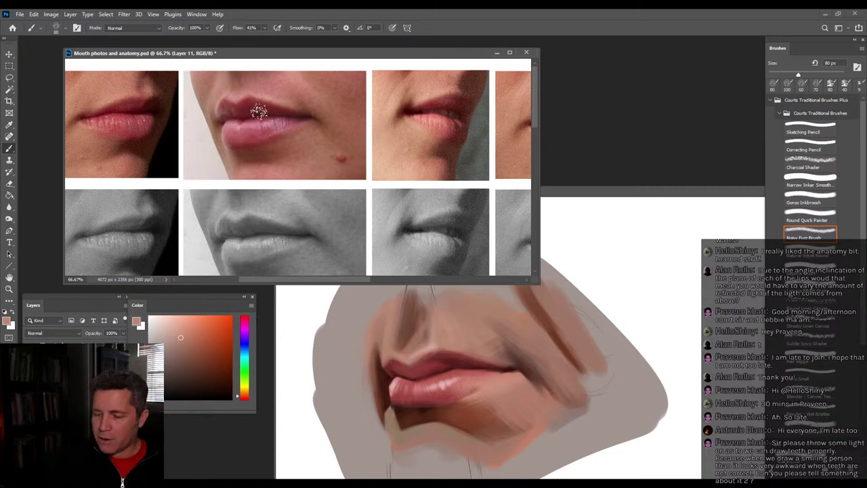
Narrow the reference window around the mouth photo facing right against a dark gray background, and place the painting window beside it.
drag(360, 279, 423, 275)
drag(539, 283, 283, 295)
drag(448, 195, 470, 55)
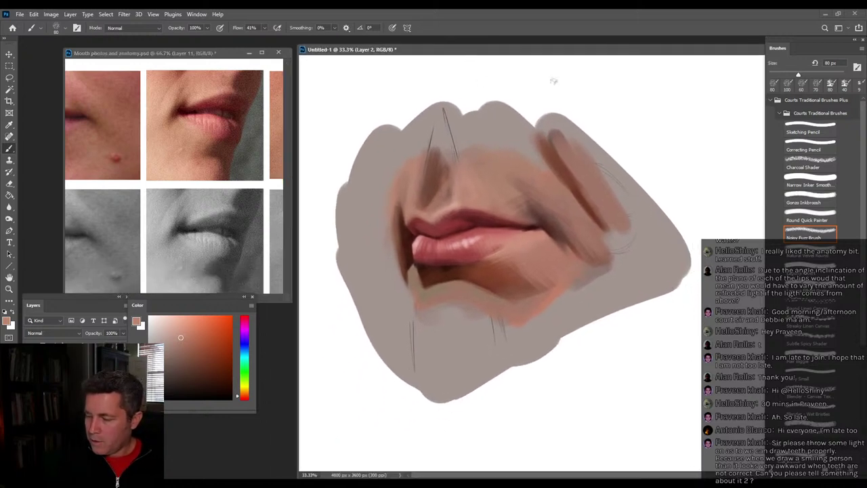
drag(560, 54, 538, 49)
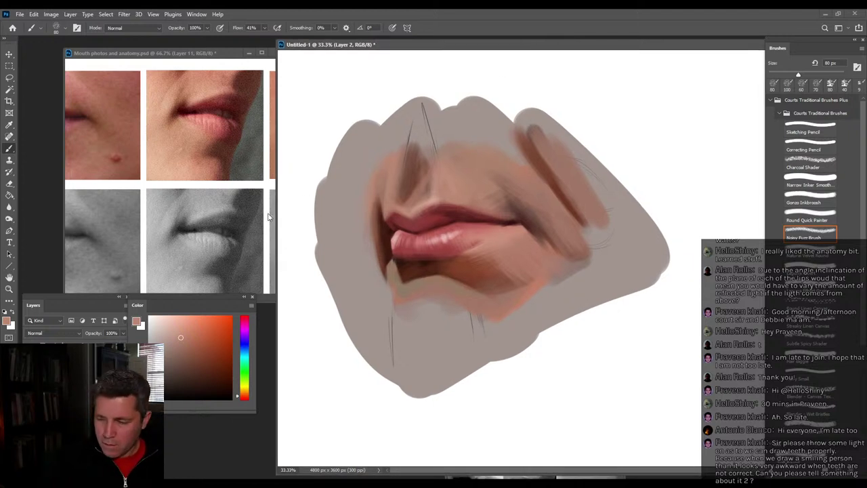
Fit the painting window beside the reference photos and show an empty canvas area at 50% zoom.
drag(277, 208, 439, 192)
drag(590, 212, 472, 205)
drag(558, 241, 558, 244)
drag(586, 46, 427, 52)
key(z)
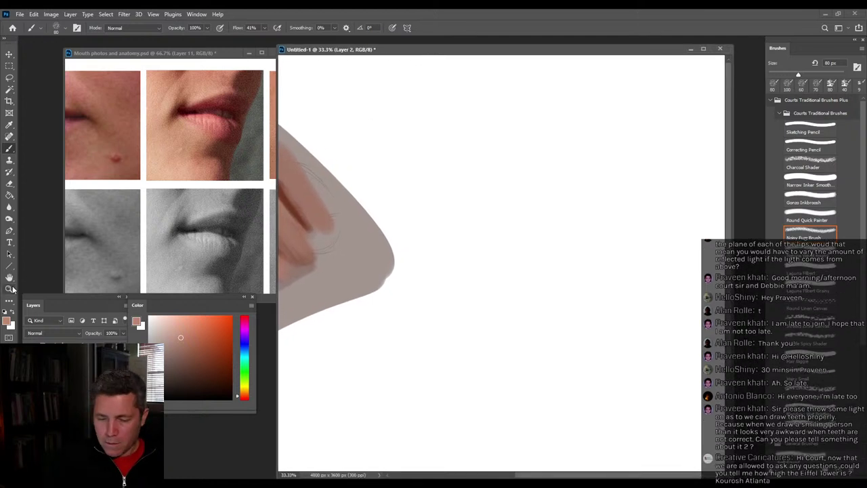
click(510, 245)
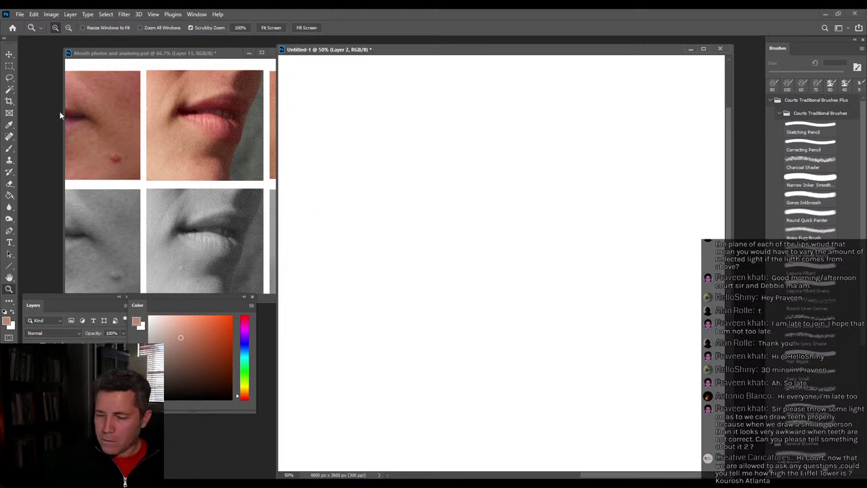
Reset the foreground color to black and sketch a curved mouth line with the 5 px Sketching Pencil.
click(9, 148)
key(d)
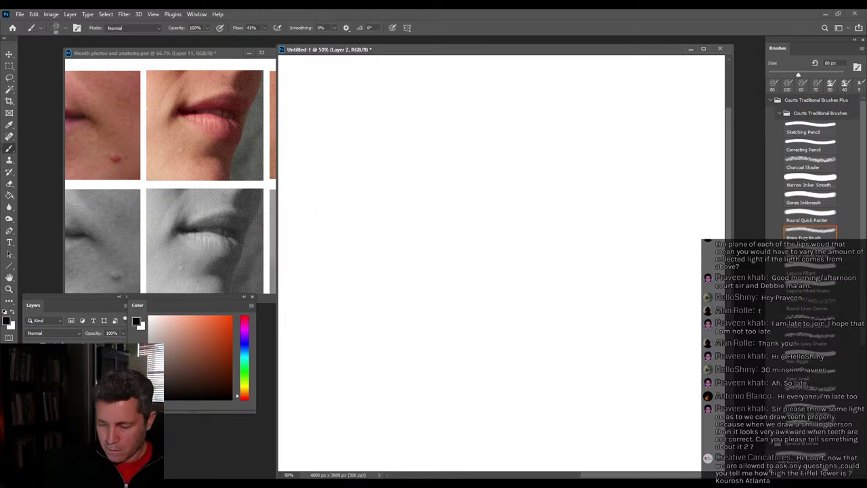
click(810, 130)
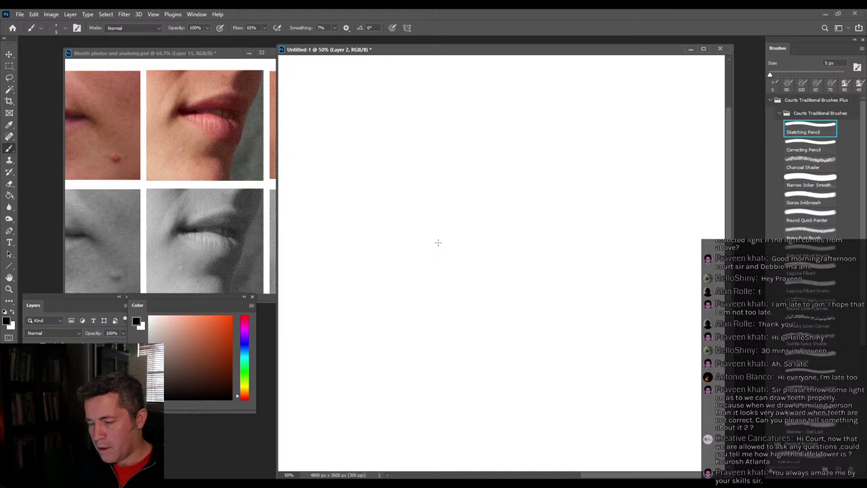
drag(477, 248, 549, 263)
mouse_move(458, 241)
mouse_down()
mouse_move(553, 265)
mouse_move(568, 281)
mouse_up()
drag(511, 250, 561, 270)
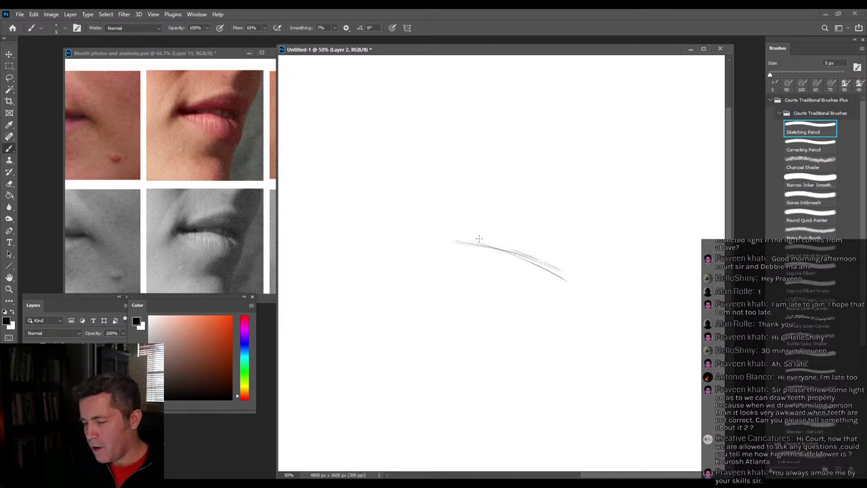
mouse_move(477, 245)
mouse_down()
mouse_move(572, 279)
mouse_move(561, 268)
mouse_up()
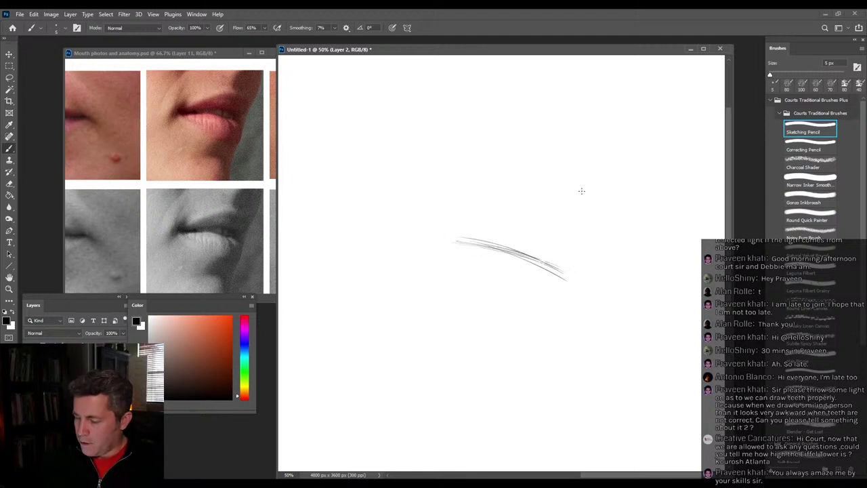
Sketch long slanted guide lines across the right end of the mouth line, plus a faint parallel guide farther left.
drag(587, 185, 560, 315)
drag(604, 146, 554, 346)
drag(584, 219, 549, 339)
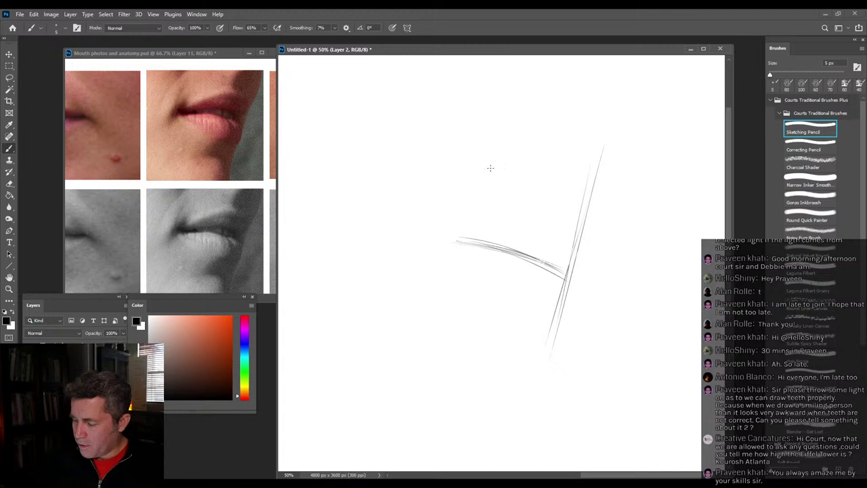
drag(376, 225, 402, 138)
drag(592, 191, 541, 330)
drag(606, 177, 556, 337)
drag(579, 234, 557, 309)
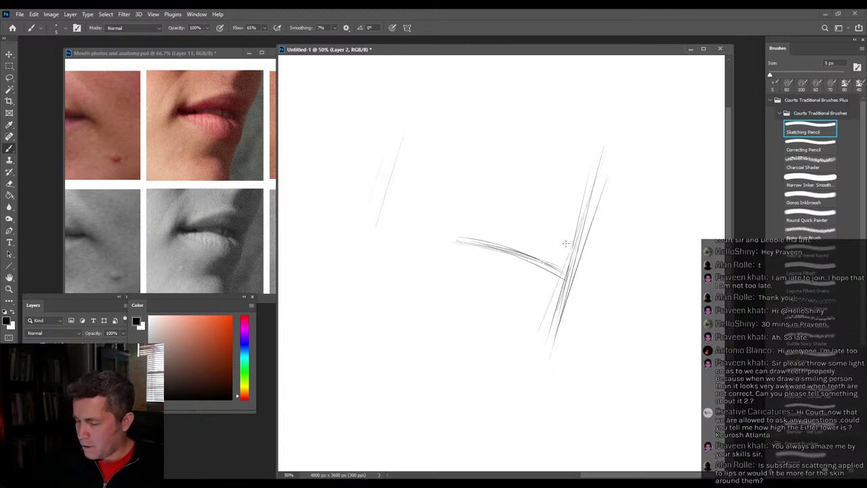
mouse_move(570, 339)
mouse_down()
mouse_move(554, 360)
mouse_move(391, 288)
mouse_move(439, 295)
mouse_move(499, 323)
mouse_move(357, 299)
mouse_move(557, 369)
mouse_move(398, 315)
mouse_move(537, 343)
mouse_move(476, 346)
mouse_move(411, 289)
mouse_move(559, 356)
mouse_move(367, 303)
mouse_move(470, 304)
mouse_move(550, 352)
mouse_move(423, 304)
mouse_up()
key(ctrl+z)
key(ctrl+z)
key(ctrl+z)
key(ctrl+z)
key(ctrl+z)
key(ctrl+z)
key(ctrl+z)
key(ctrl+z)
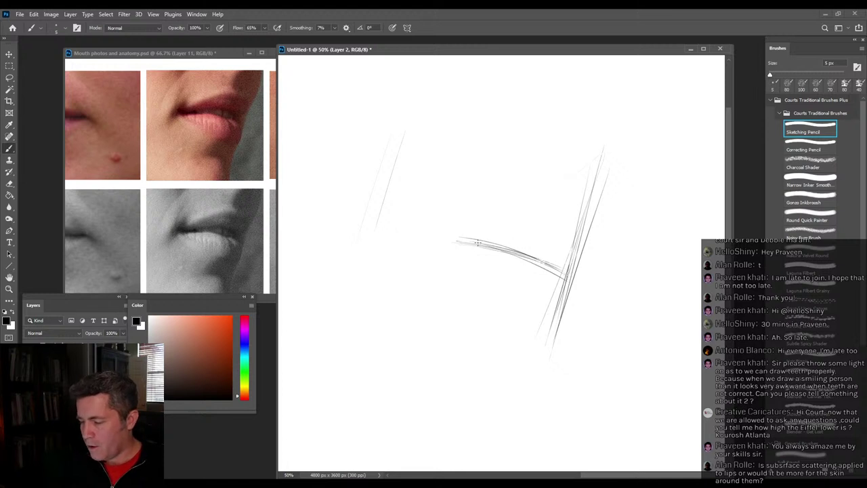
Mark the mouth corner on the lip line and add slanted construction strokes for the front of the mouth.
mouse_move(482, 239)
mouse_down()
mouse_move(473, 252)
mouse_move(489, 237)
mouse_move(476, 246)
mouse_up()
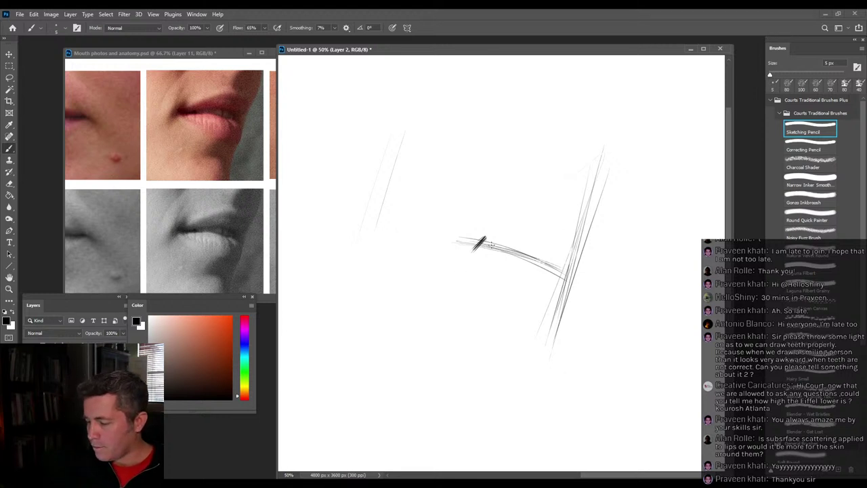
drag(478, 243, 532, 253)
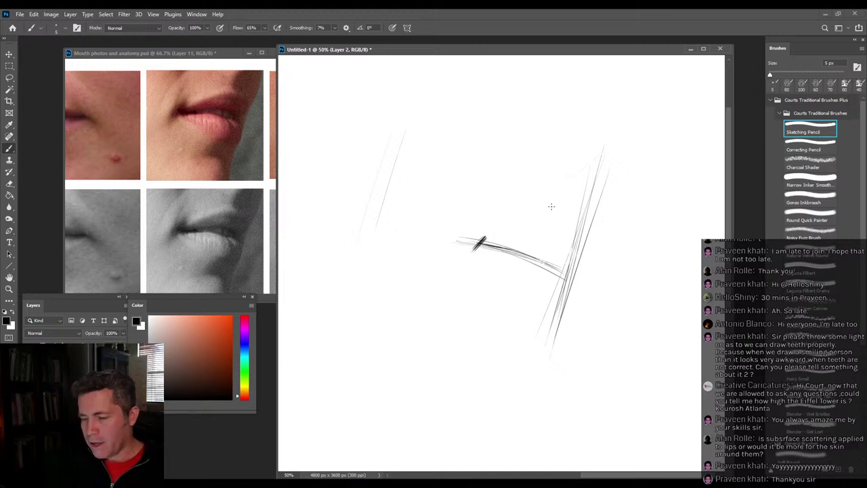
drag(566, 185, 524, 331)
drag(557, 219, 515, 327)
drag(573, 207, 556, 300)
drag(571, 222, 545, 330)
drag(569, 241, 532, 363)
drag(573, 202, 562, 287)
drag(568, 245, 553, 312)
drag(556, 214, 512, 325)
drag(560, 289, 537, 363)
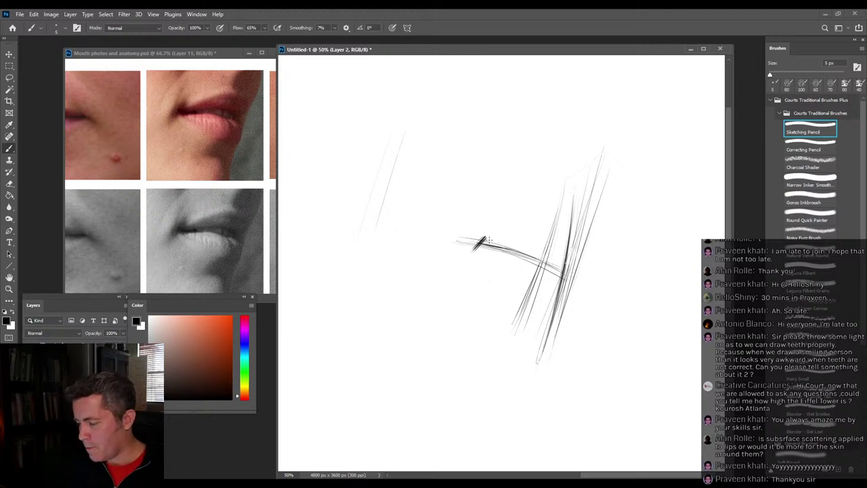
Outline the upper lip from the mouth corner across the Cupid's bow, around the far side and back along its lower edge.
mouse_move(486, 238)
mouse_down()
mouse_move(552, 239)
mouse_move(517, 239)
mouse_move(551, 235)
mouse_up()
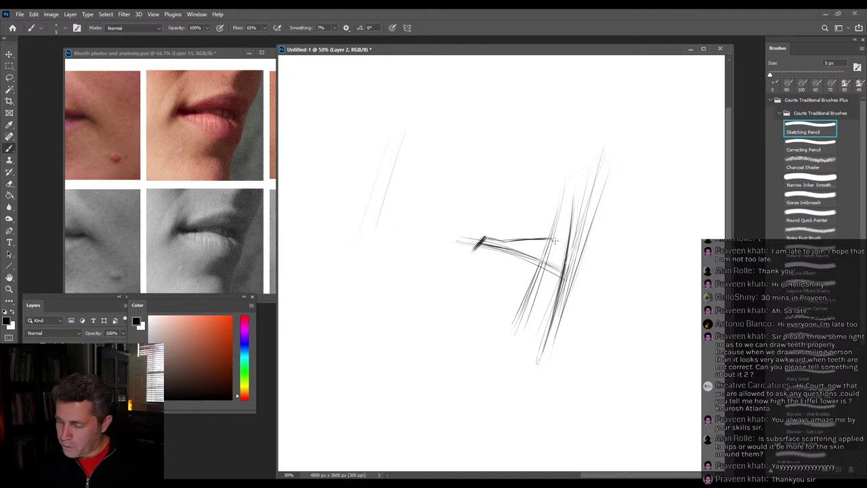
drag(554, 237, 569, 246)
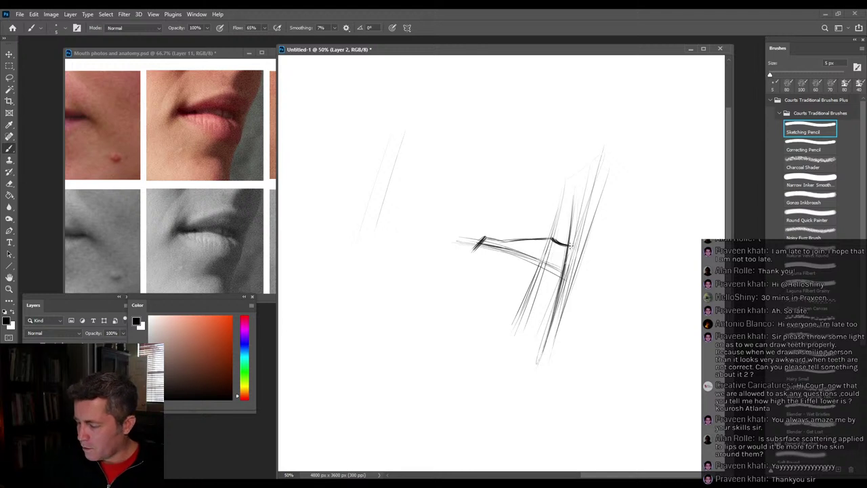
mouse_move(569, 244)
mouse_down()
mouse_move(575, 262)
mouse_move(557, 275)
mouse_move(579, 268)
mouse_move(555, 283)
mouse_move(575, 277)
mouse_move(499, 260)
mouse_up()
drag(554, 282, 476, 247)
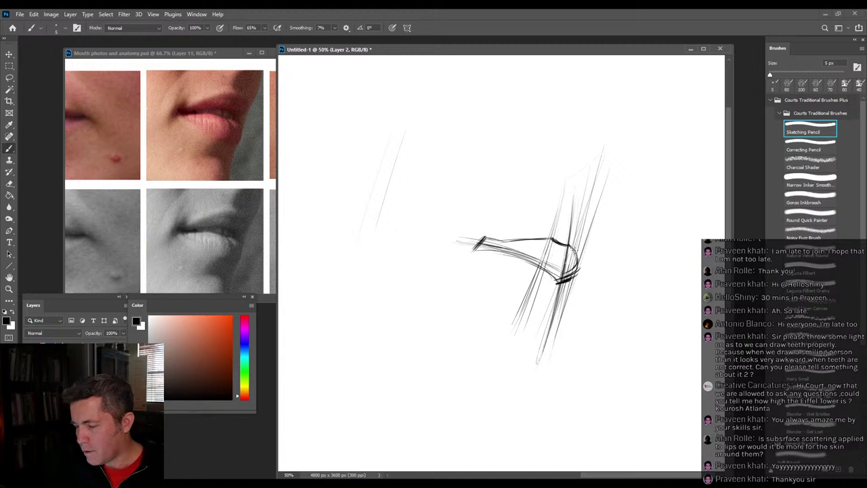
drag(566, 270, 544, 260)
Zoom the sketch to 66.7% and darken the lower contour of the upper lip with the Sketching Pencil.
key(z)
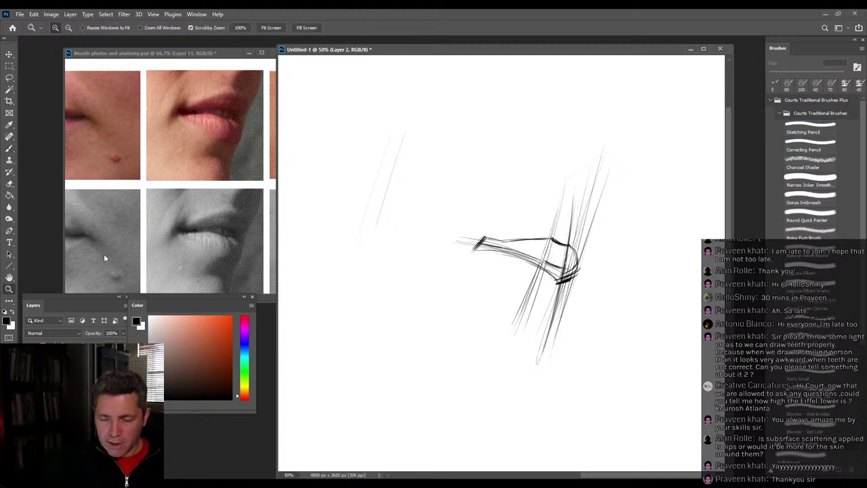
click(561, 256)
drag(568, 267, 482, 264)
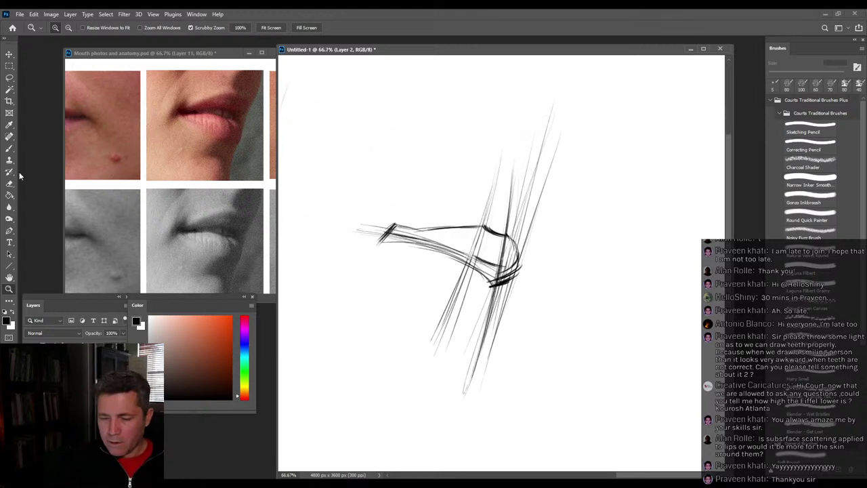
key(b)
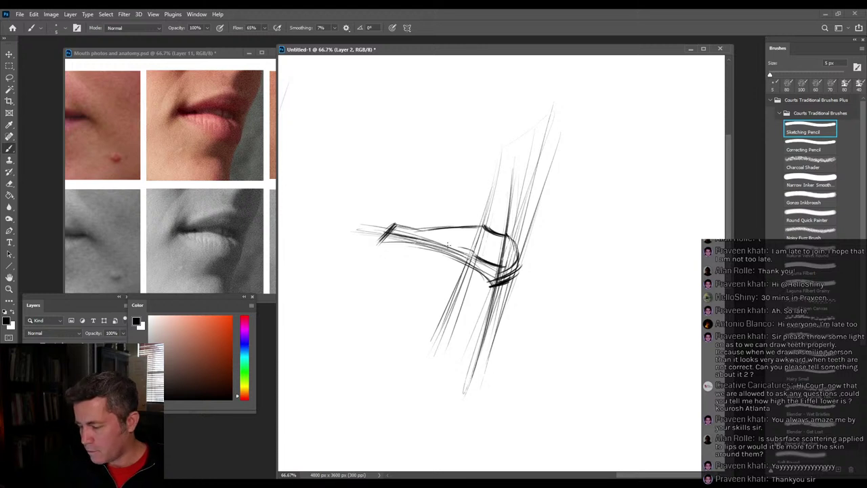
drag(414, 241, 454, 250)
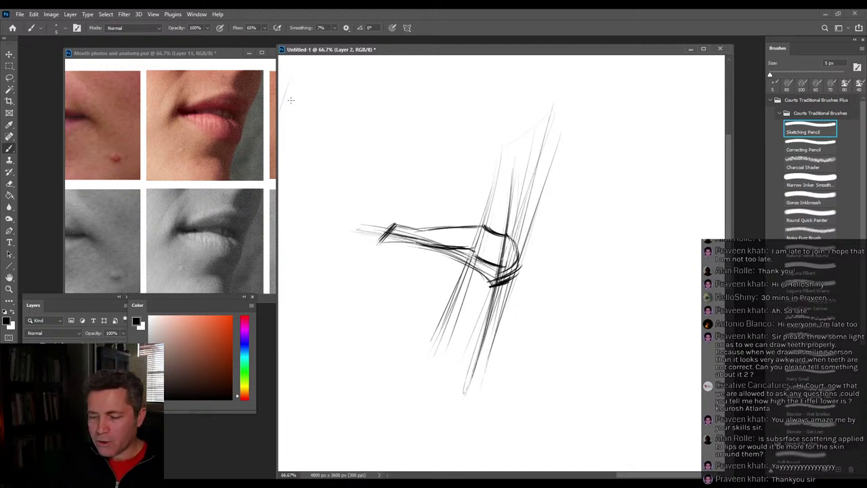
Draw a straight horizontal guide through the mouth corner on the reference photo and a matching one in the sketch.
click(214, 54)
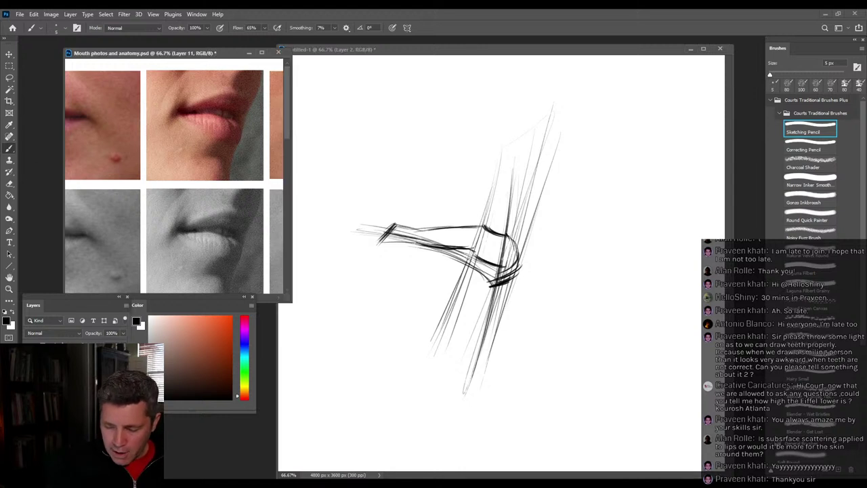
drag(162, 112, 277, 113)
shift+click(141, 112)
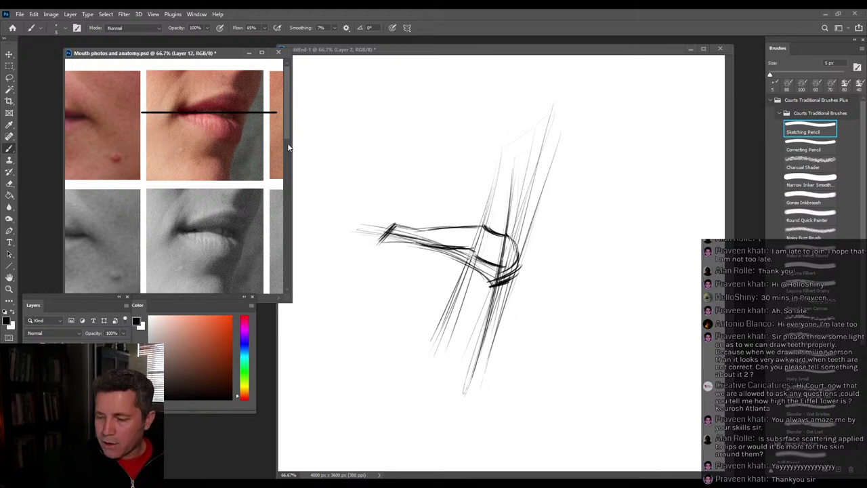
click(493, 286)
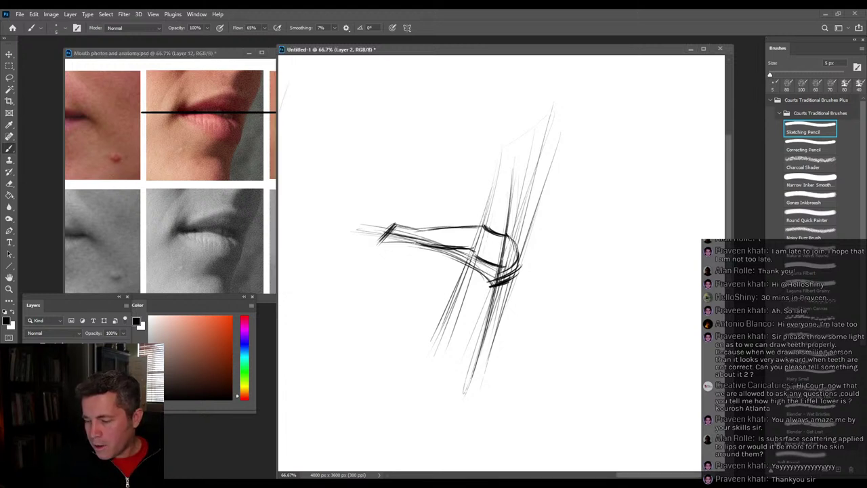
shift+click(381, 263)
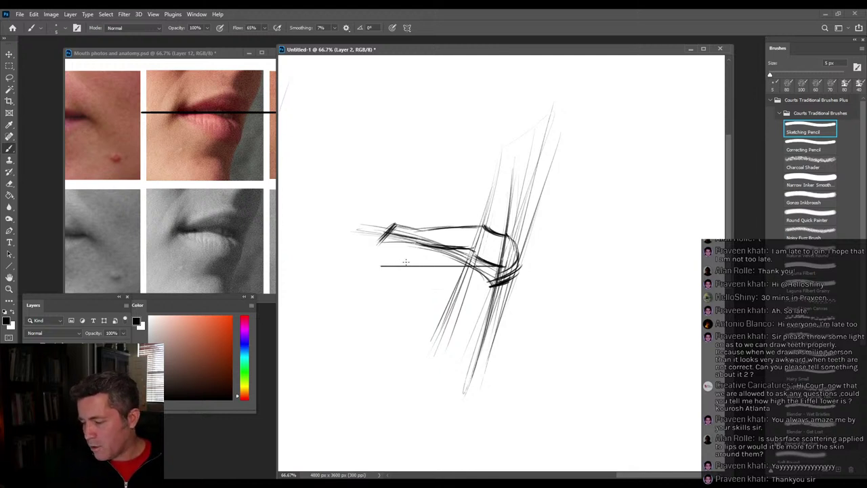
Redraw the upper lip slanting up from a lower mouth corner on the guide, and erase the old corner lines at 30 px.
mouse_move(396, 264)
mouse_down()
mouse_move(478, 256)
mouse_move(407, 264)
mouse_move(467, 229)
mouse_up()
drag(424, 256, 485, 227)
key(e)
mouse_move(397, 227)
mouse_down()
mouse_move(370, 247)
mouse_move(421, 215)
mouse_move(462, 206)
mouse_move(453, 223)
mouse_move(462, 223)
mouse_move(346, 243)
mouse_up()
mouse_move(430, 265)
mouse_down()
mouse_move(391, 262)
mouse_move(449, 265)
mouse_move(455, 246)
mouse_move(461, 252)
mouse_move(474, 237)
mouse_move(463, 236)
mouse_up()
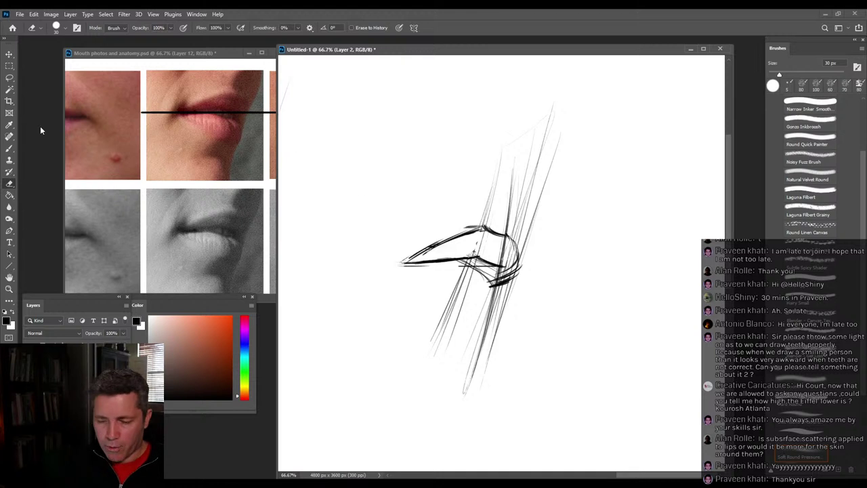
Sketch an oval node around the mouth corner with the Sketching Pencil and darken the lower edge of the upper lip's far side.
click(9, 148)
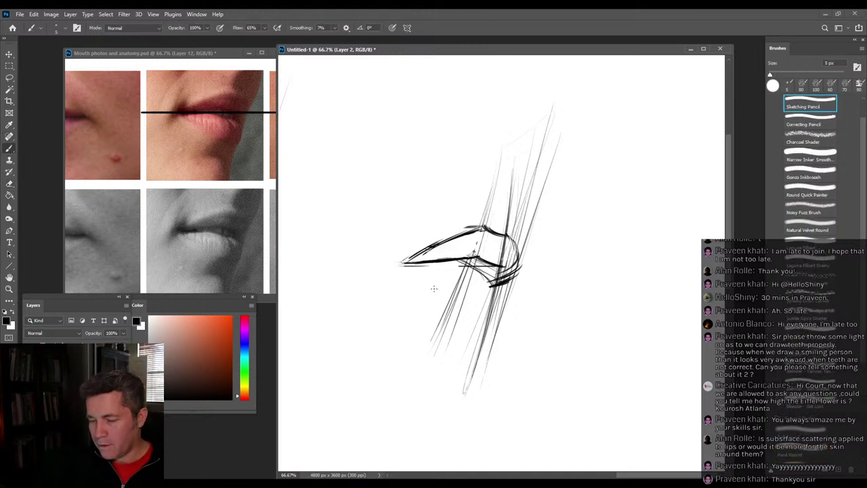
mouse_move(411, 259)
mouse_down()
mouse_move(395, 268)
mouse_move(414, 246)
mouse_move(393, 270)
mouse_up()
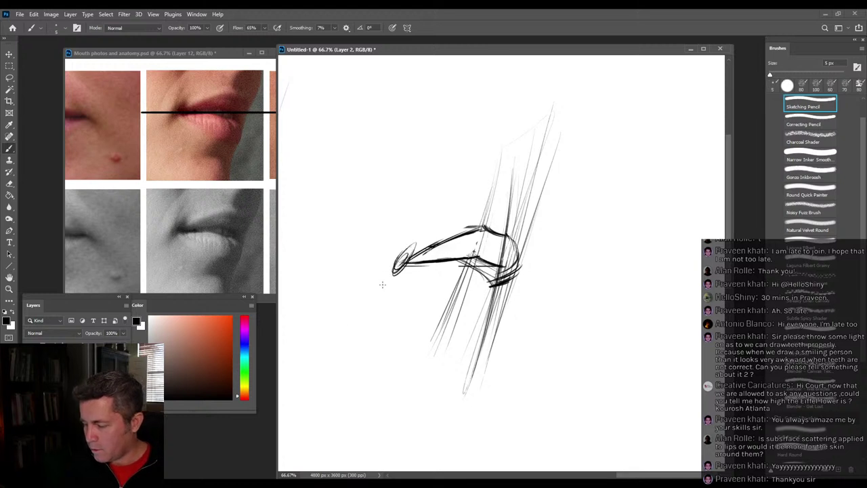
mouse_move(477, 259)
mouse_down()
mouse_move(513, 264)
mouse_move(517, 241)
mouse_move(513, 268)
mouse_move(496, 285)
mouse_up()
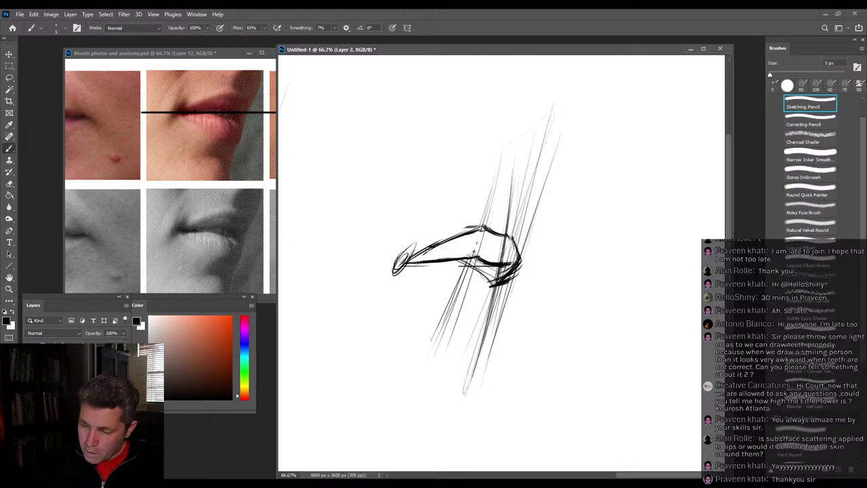
Remove the horizontal guide from the reference photo and sketch the lower lip's near side from the mouth corner down to its centre edge.
click(239, 58)
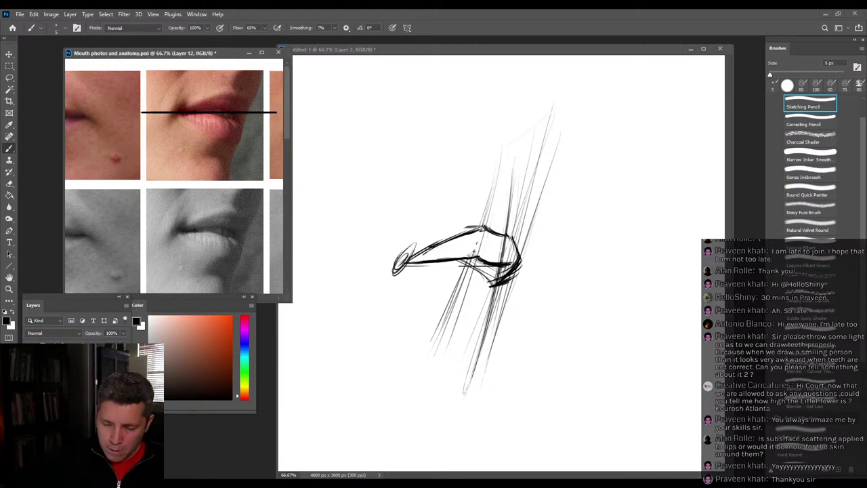
click(411, 54)
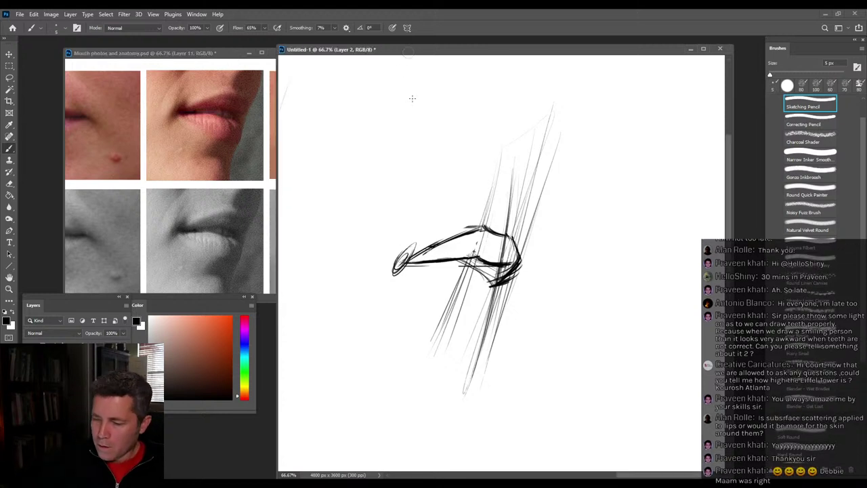
mouse_move(413, 268)
mouse_down()
mouse_move(484, 274)
mouse_move(495, 281)
mouse_move(482, 311)
mouse_move(485, 299)
mouse_up()
drag(422, 274, 484, 308)
drag(423, 275, 466, 296)
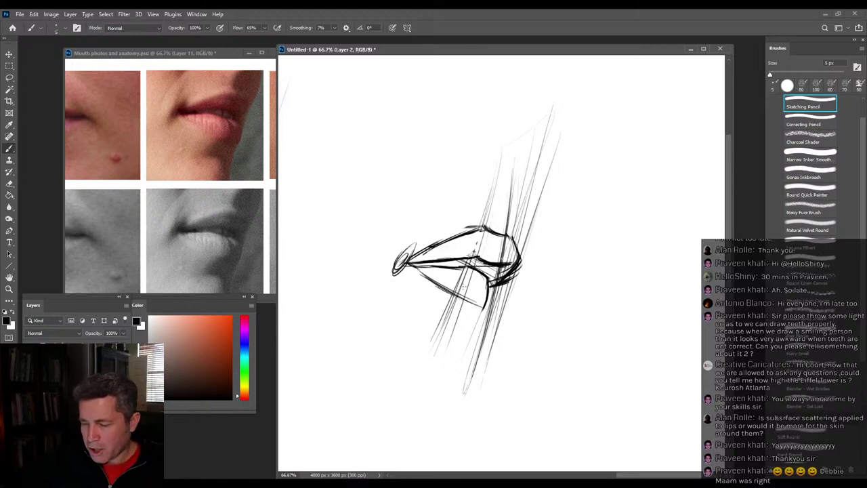
drag(409, 265, 427, 278)
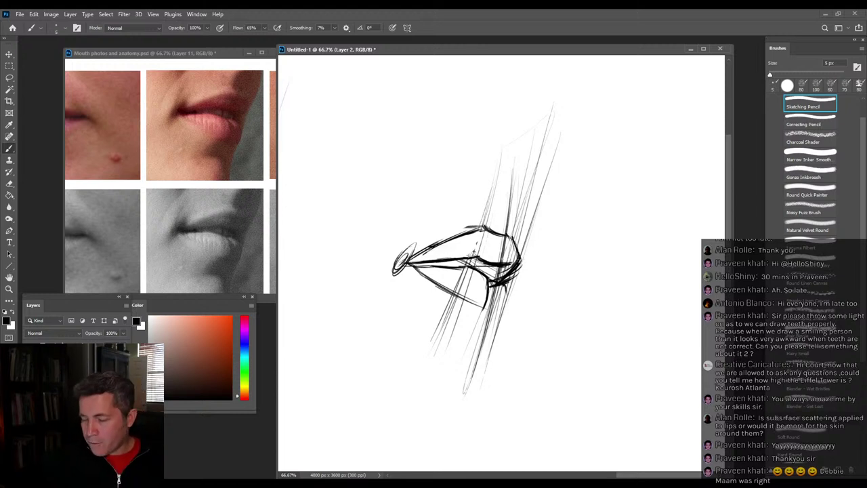
Draw a straight vertical guide at the upper lip's outermost point on the reference photo and a matching one in the sketch.
click(238, 54)
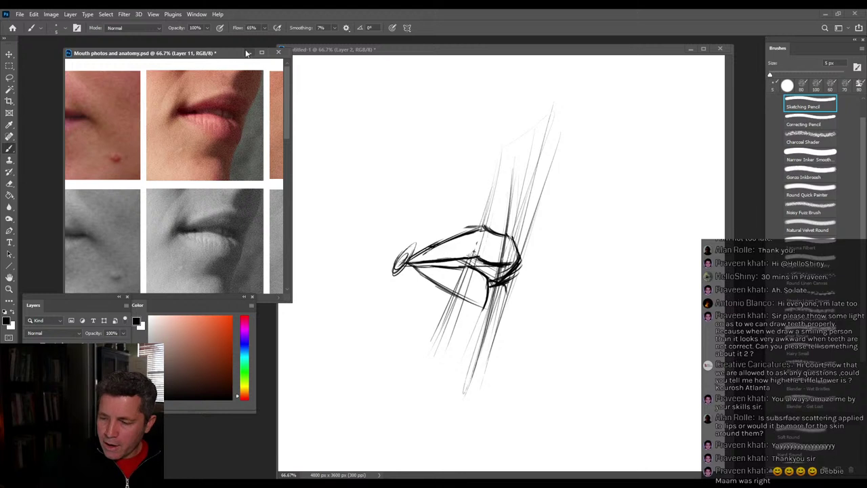
drag(248, 94, 248, 162)
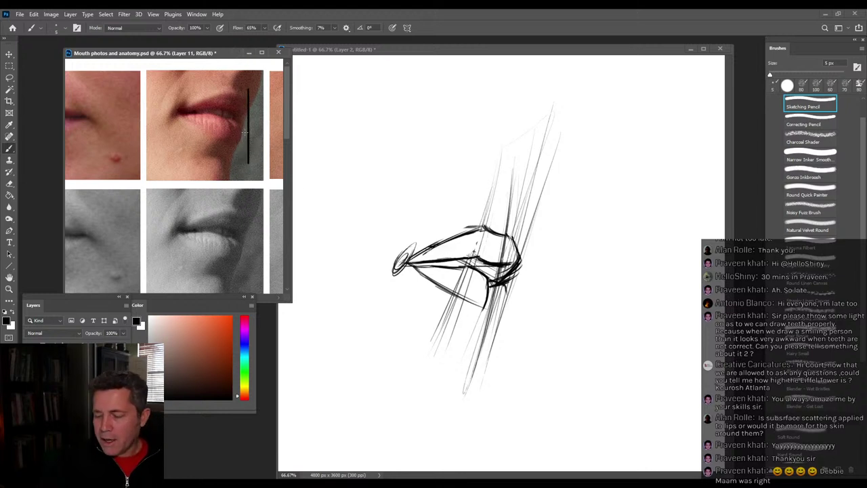
click(526, 240)
drag(521, 270, 521, 324)
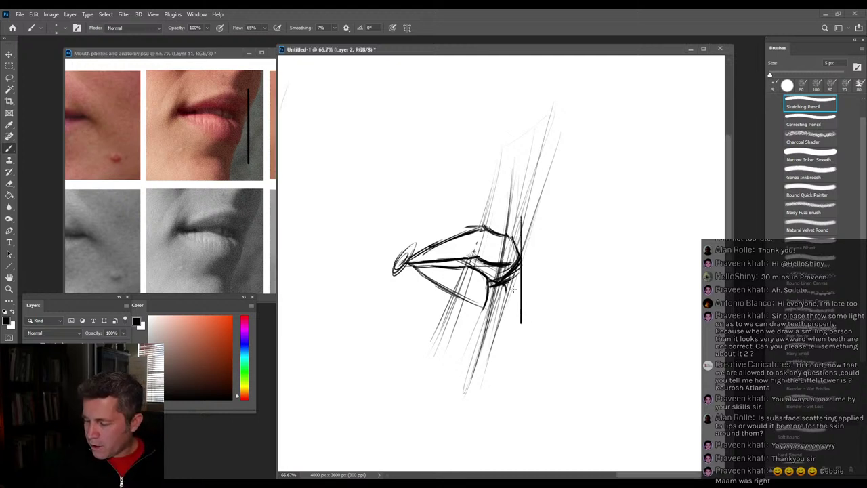
Sketch the lower lip's far side set back from the vertical guide, and the planes below the lip running down to the chin.
drag(512, 291, 514, 313)
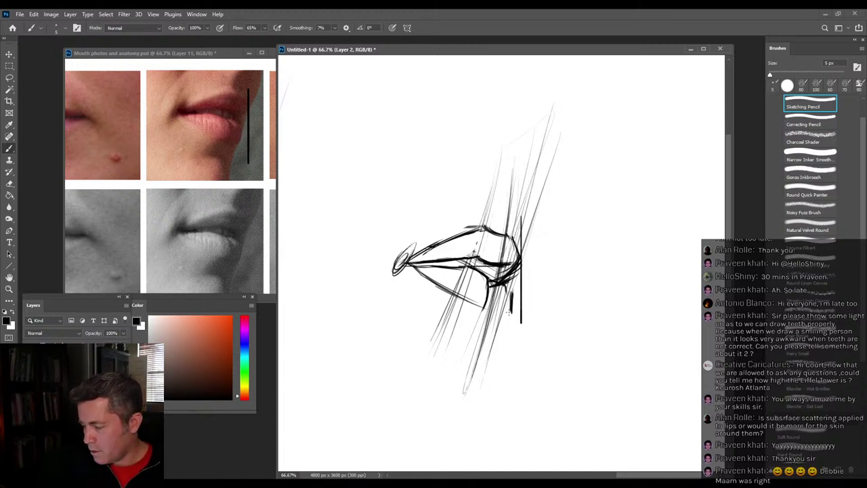
mouse_move(511, 309)
mouse_down()
mouse_move(481, 306)
mouse_move(512, 295)
mouse_up()
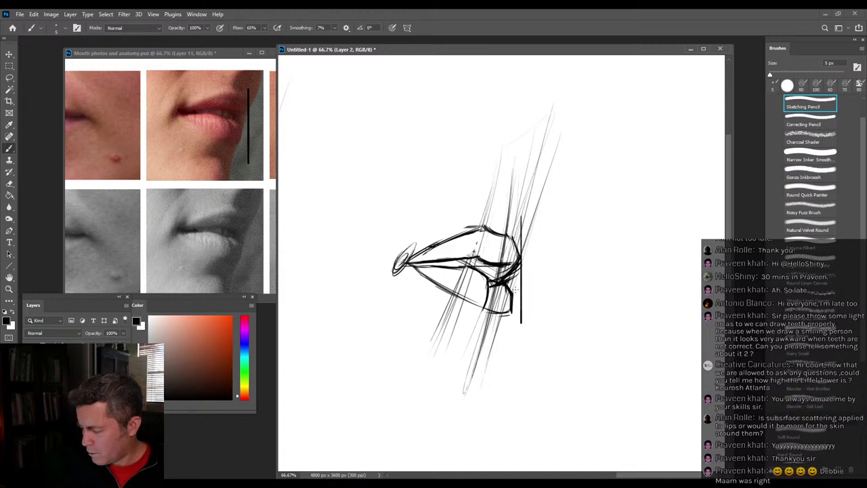
mouse_move(450, 295)
mouse_down()
mouse_move(497, 313)
mouse_move(452, 337)
mouse_up()
mouse_move(484, 313)
mouse_down()
mouse_move(452, 343)
mouse_move(489, 346)
mouse_up()
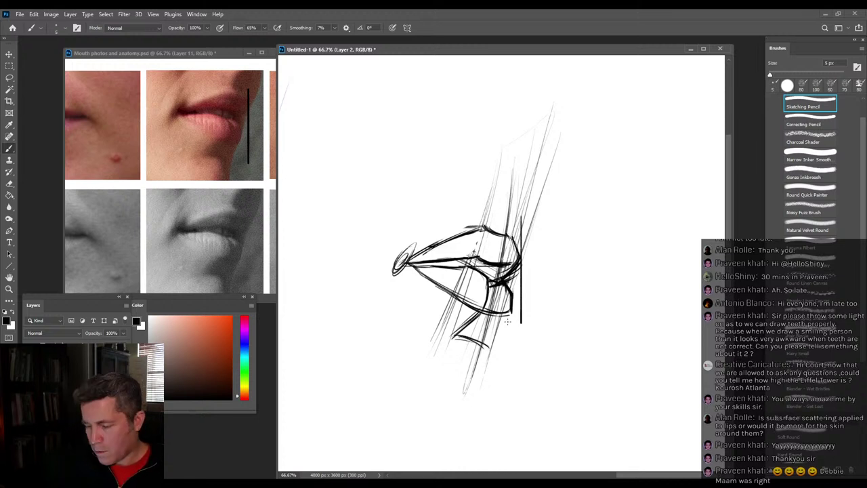
mouse_move(515, 311)
mouse_down()
mouse_move(498, 350)
mouse_move(498, 386)
mouse_up()
drag(486, 347, 477, 387)
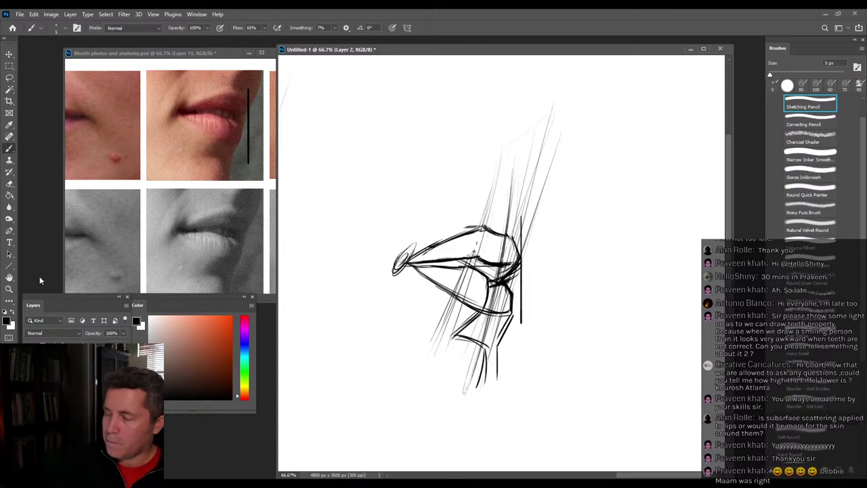
Erase the vertical guide and the construction lines crossing and surrounding the lips with a 30 px eraser.
click(9, 183)
mouse_move(524, 308)
mouse_down()
mouse_move(522, 220)
mouse_move(500, 250)
mouse_up()
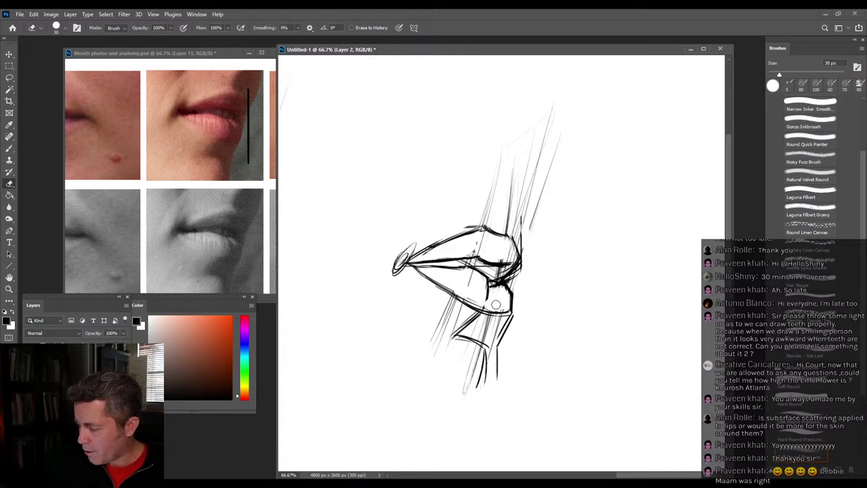
drag(486, 334, 491, 340)
drag(459, 314, 436, 321)
drag(482, 213, 438, 237)
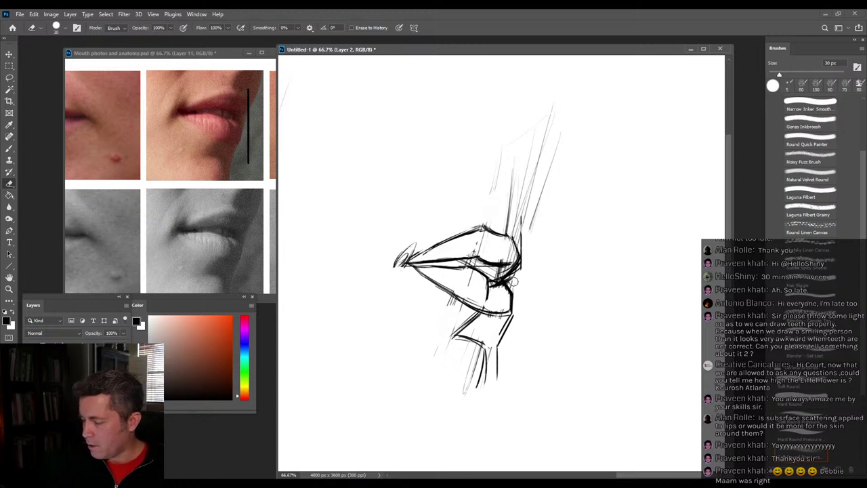
drag(501, 273, 478, 267)
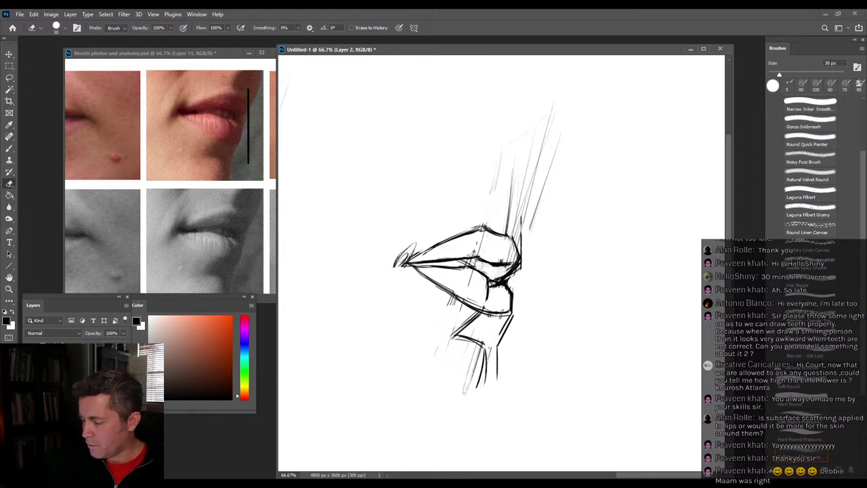
Sketch tooth divisions between the lips, the philtrum edge above them and a rounded form on the upper lip, undoing the stray curve.
click(10, 150)
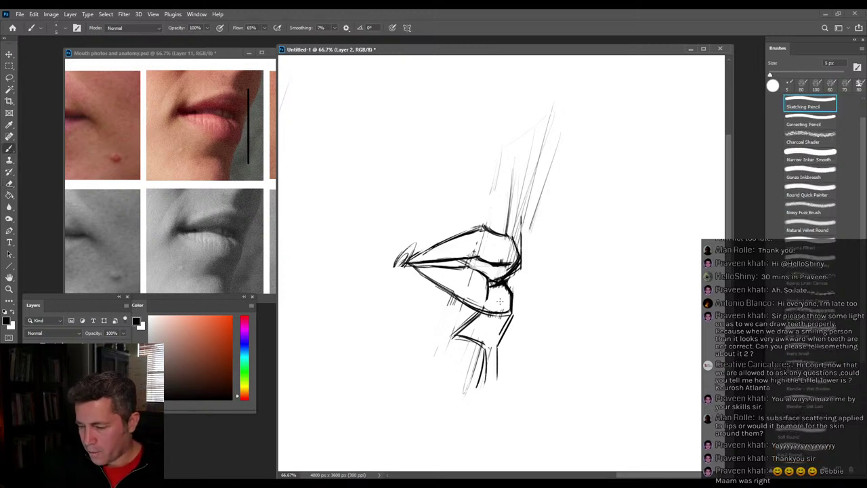
click(483, 266)
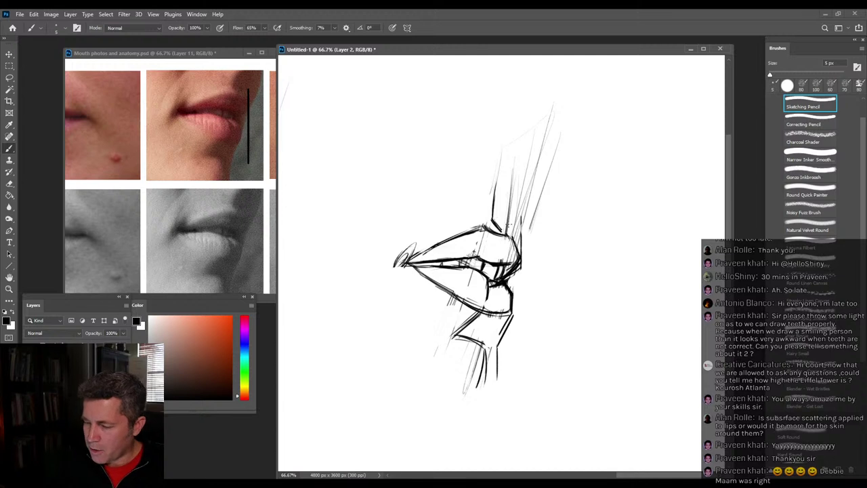
mouse_move(501, 231)
mouse_down()
mouse_move(420, 245)
mouse_move(502, 218)
mouse_up()
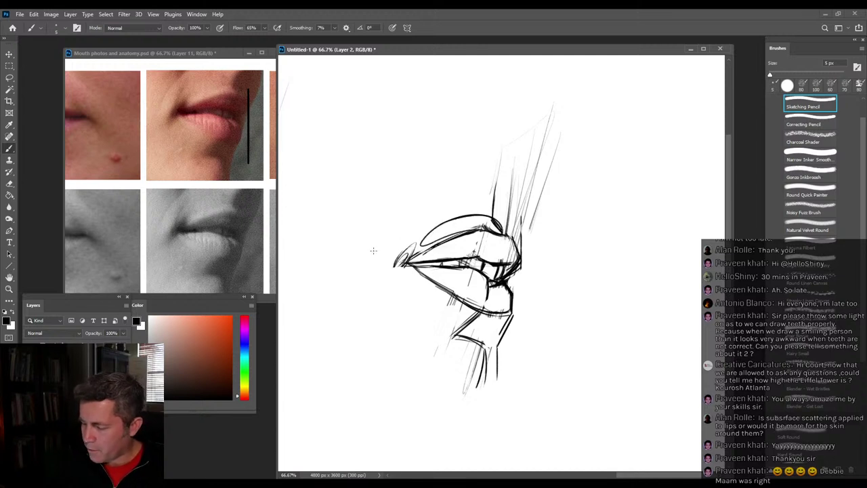
key(ctrl+z)
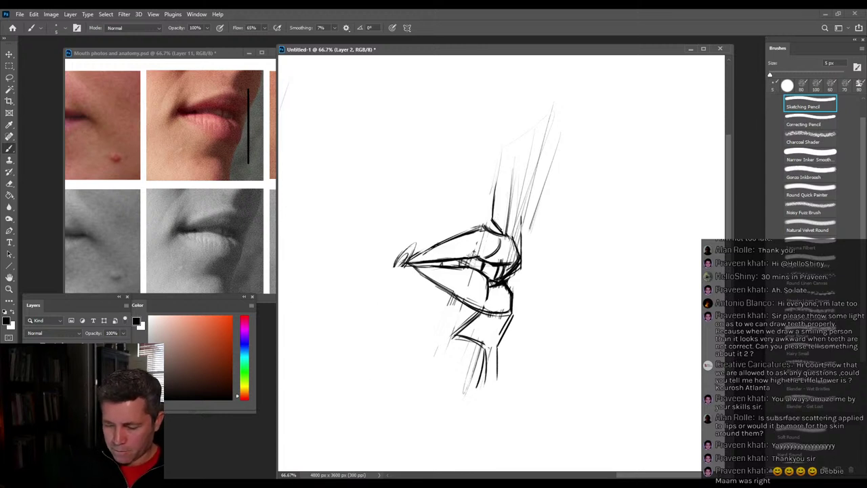
On Layer 1, block in skin tone behind the sketch with a 250 px Round Quick Painter, using grey-brown sampled from the first painted mouth.
click(82, 383)
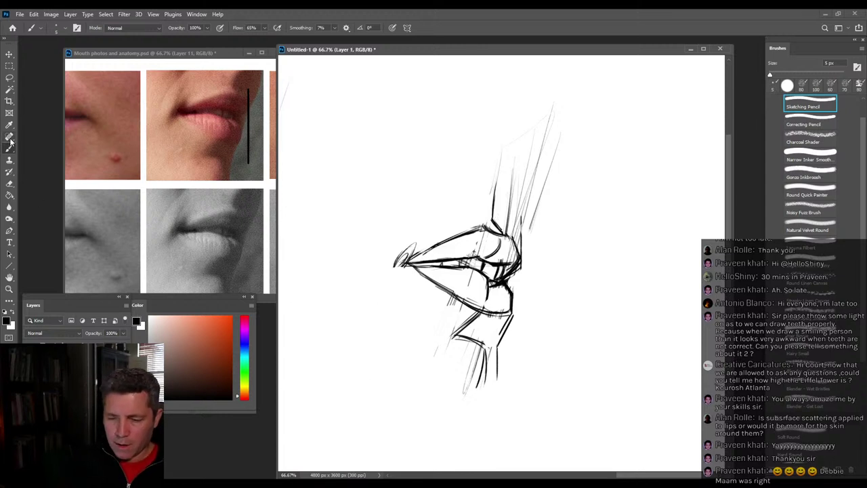
click(811, 159)
click(812, 177)
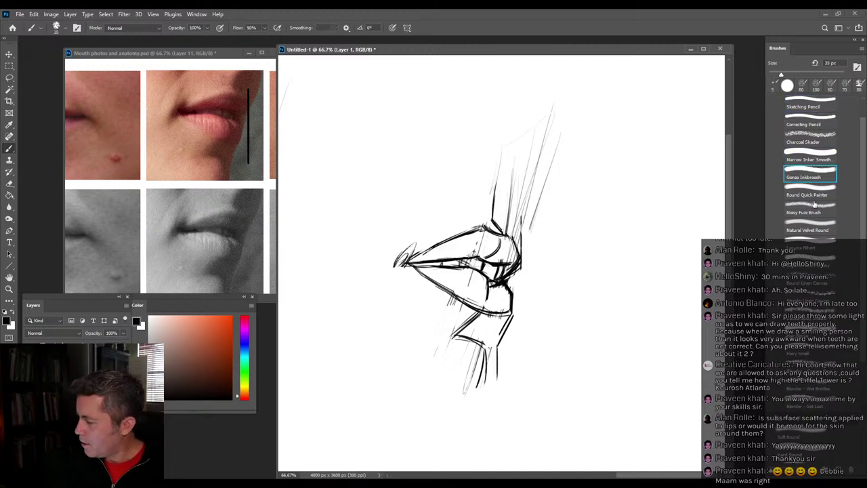
click(811, 195)
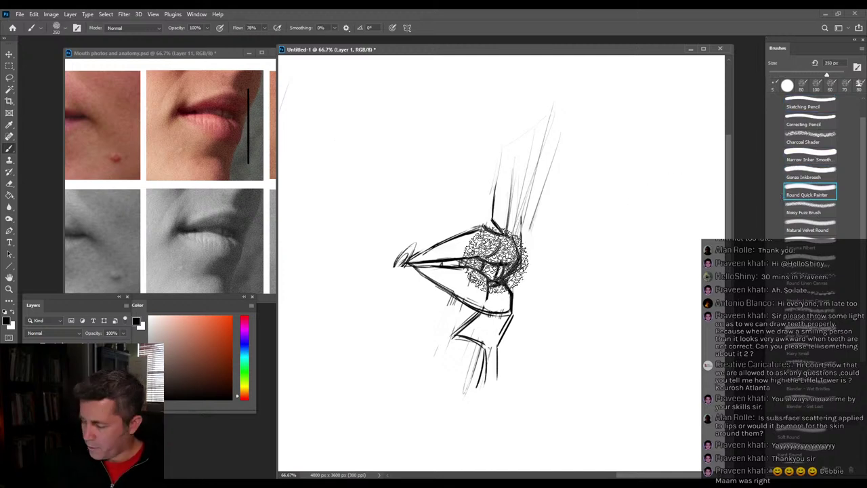
drag(359, 260, 603, 288)
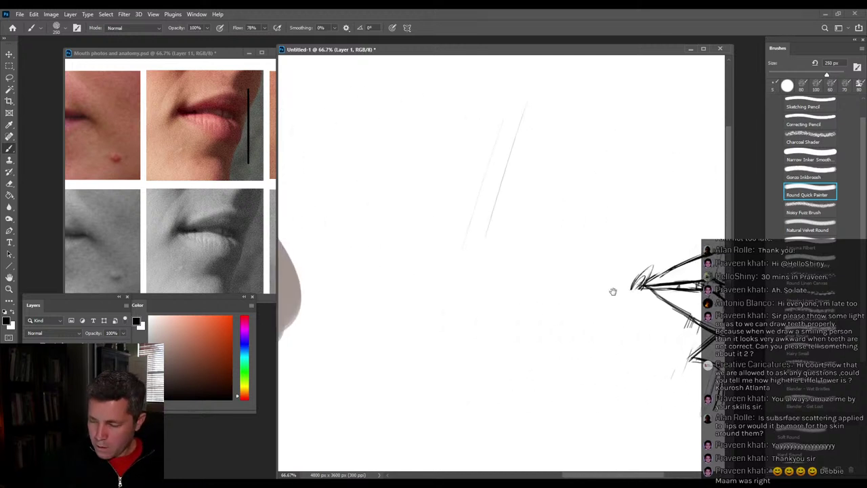
alt+click(288, 303)
mouse_move(609, 311)
mouse_down()
mouse_move(362, 287)
mouse_move(476, 292)
mouse_move(410, 299)
mouse_up()
mouse_move(575, 271)
mouse_down()
mouse_move(522, 310)
mouse_move(538, 248)
mouse_move(396, 255)
mouse_move(360, 315)
mouse_move(519, 363)
mouse_move(472, 131)
mouse_move(446, 208)
mouse_up()
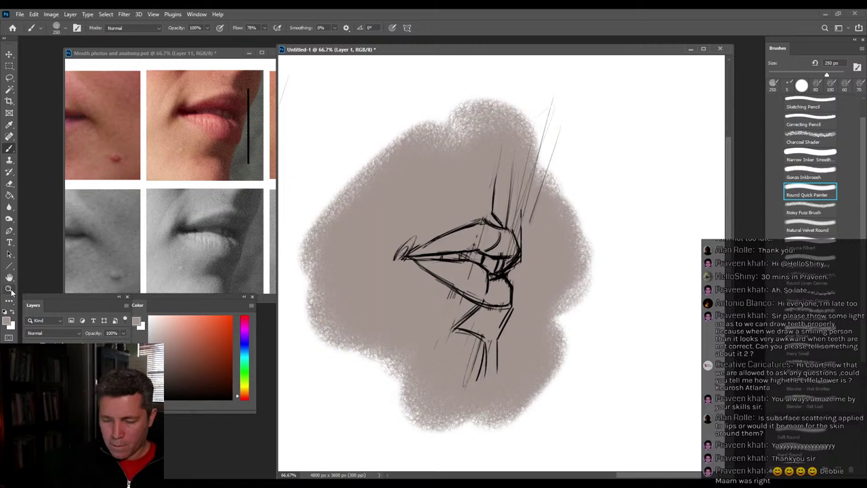
Zoom the sketch to 100% and remove the vertical guide from the reference photo.
click(11, 290)
click(463, 274)
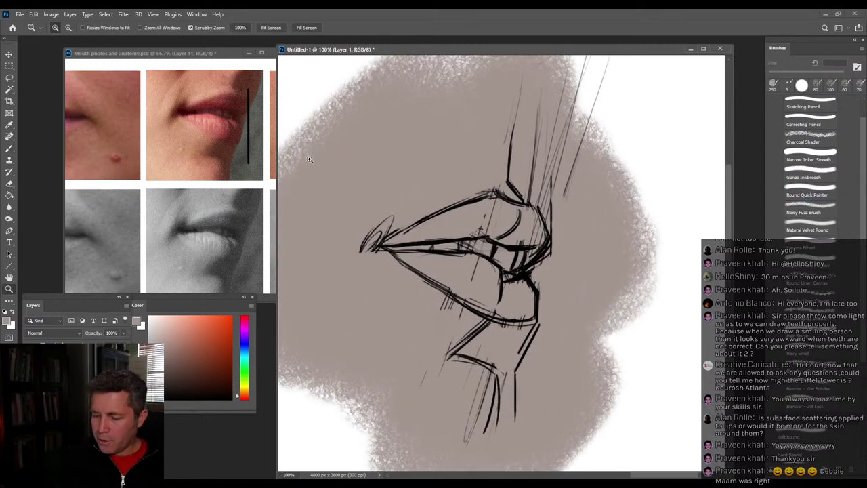
click(254, 109)
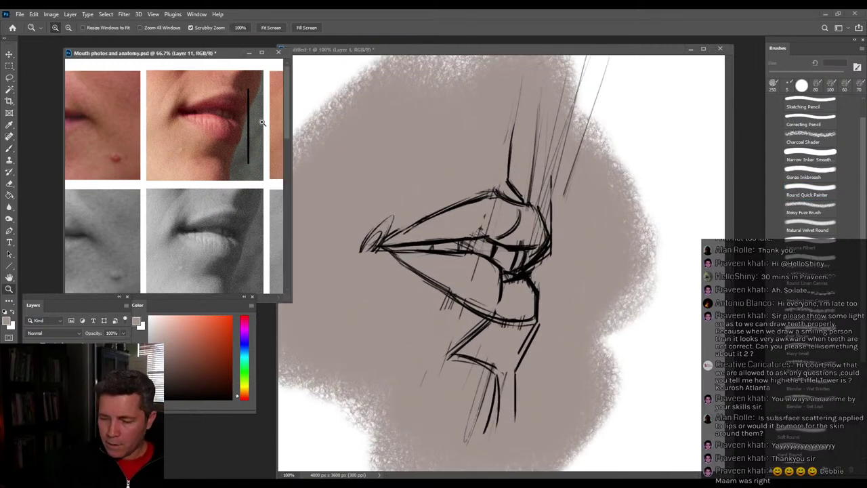
key(ctrl+z)
click(449, 62)
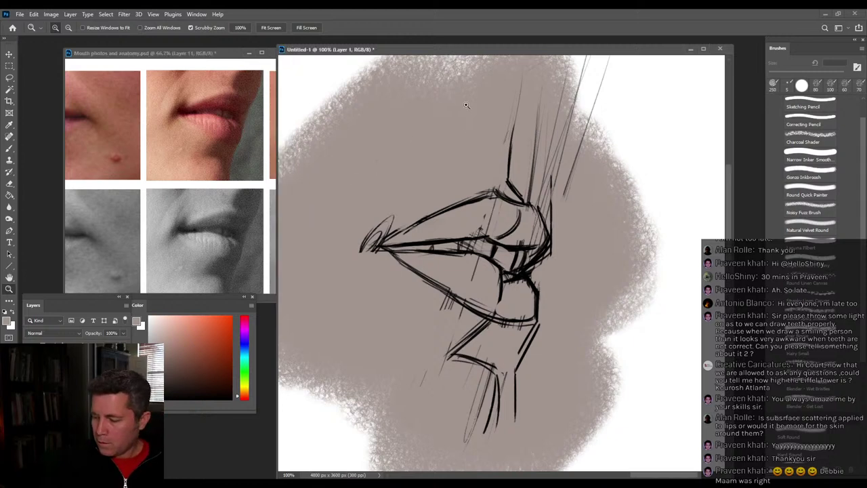
Fill the upper lip with a dark reddish brown using the Round Quick Painter reduced to 35 px.
click(9, 148)
key(bracketleft)
key(bracketleft)
key(bracketleft)
key(bracketleft)
key(bracketleft)
key(bracketleft)
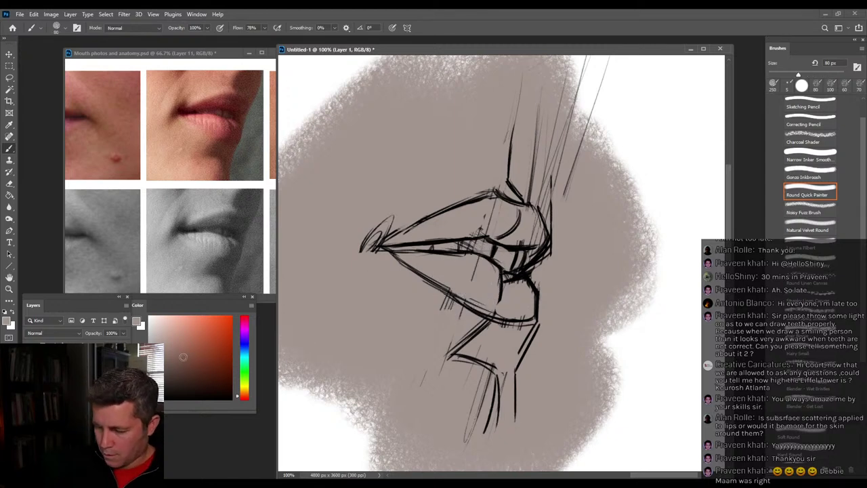
drag(193, 370, 209, 384)
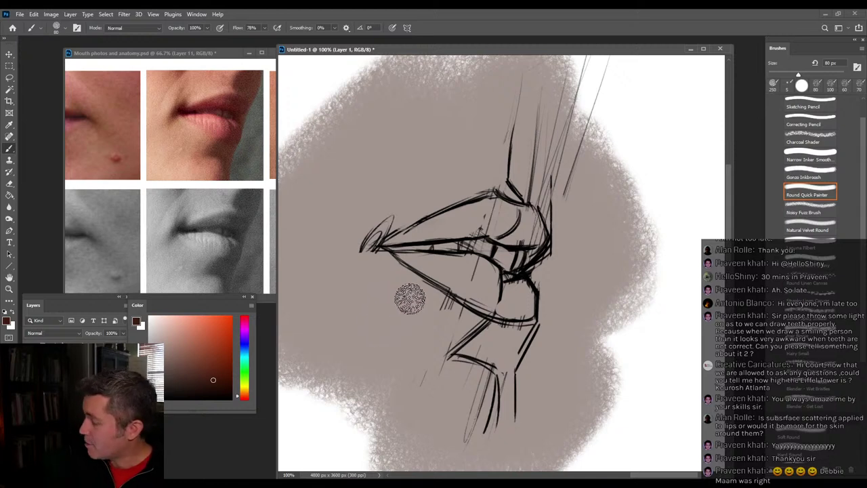
key(bracketleft)
key(bracketleft)
key(bracketleft)
key(bracketleft)
key(bracketleft)
key(bracketleft)
mouse_move(378, 239)
mouse_down()
mouse_move(393, 247)
mouse_move(493, 230)
mouse_move(513, 233)
mouse_move(513, 242)
mouse_up()
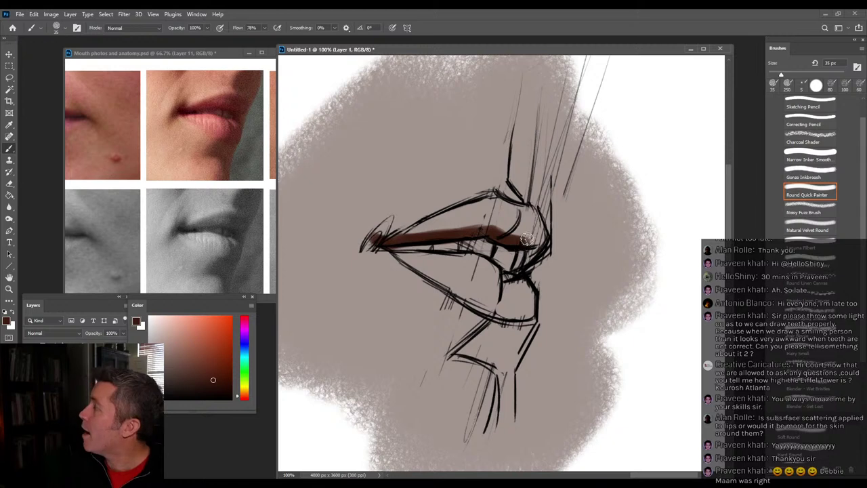
mouse_move(537, 246)
mouse_down()
mouse_move(532, 217)
mouse_move(519, 232)
mouse_move(535, 216)
mouse_move(533, 238)
mouse_move(523, 212)
mouse_move(518, 226)
mouse_move(523, 216)
mouse_move(492, 197)
mouse_move(415, 238)
mouse_move(468, 216)
mouse_move(478, 230)
mouse_move(524, 220)
mouse_move(517, 236)
mouse_move(533, 257)
mouse_up()
Paint the lower lip's far side and the mouth corner dark reddish brown at a 25 px brush size.
key(bracketleft)
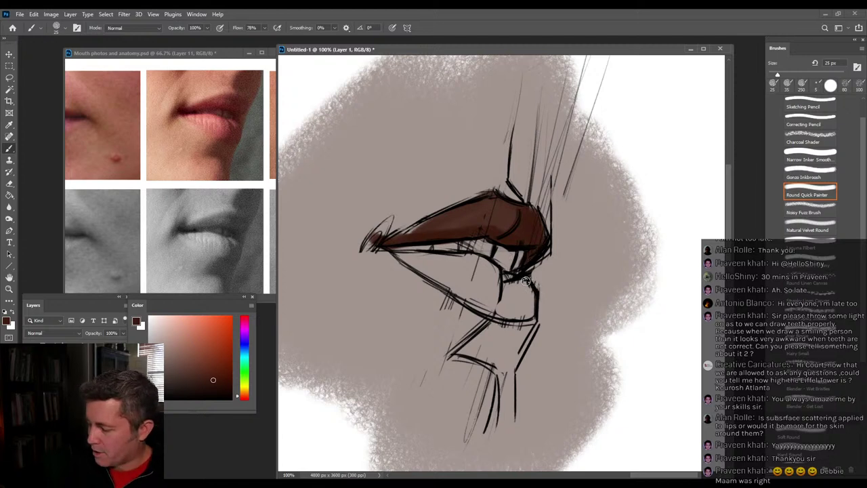
mouse_move(506, 276)
mouse_down()
mouse_move(510, 307)
mouse_move(529, 296)
mouse_move(526, 284)
mouse_move(530, 306)
mouse_move(509, 318)
mouse_up()
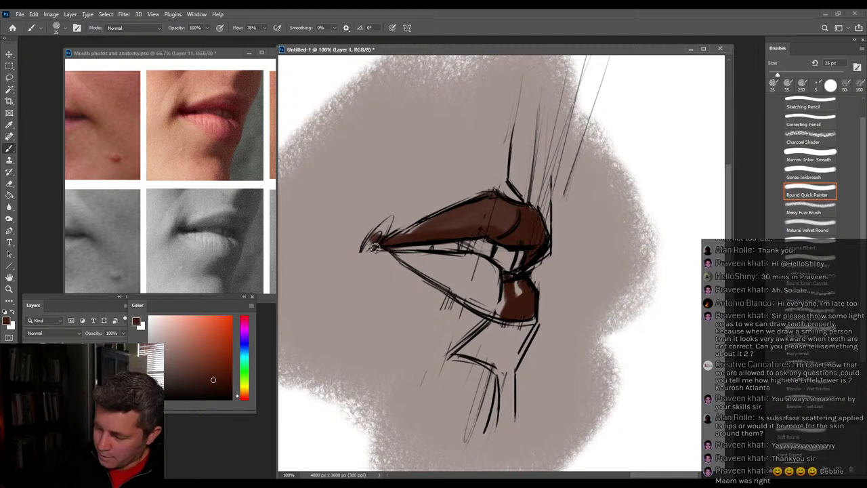
mouse_move(381, 242)
mouse_down()
mouse_move(397, 220)
mouse_move(394, 236)
mouse_move(402, 238)
mouse_move(376, 244)
mouse_move(396, 220)
mouse_move(371, 246)
mouse_move(402, 217)
mouse_up()
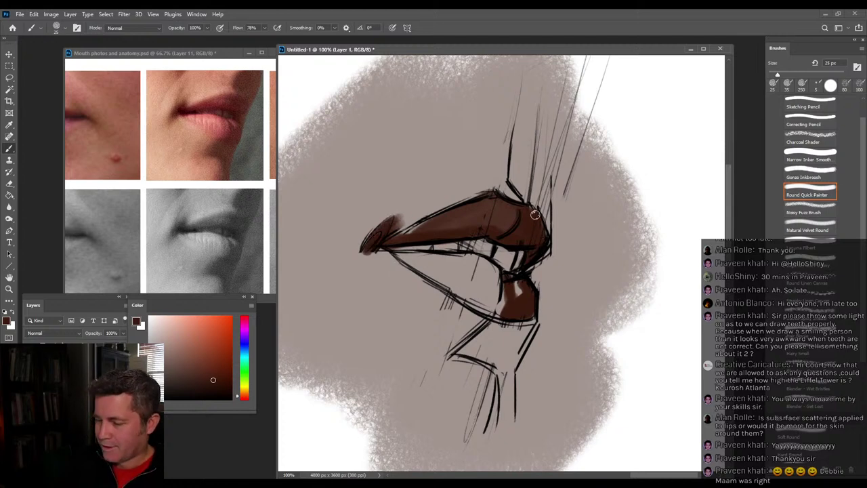
Paint dark reddish-brown shadow on the far side above the upper lip and beneath the lower lip with a 40 px brush.
drag(536, 211, 515, 159)
key(bracketright)
key(bracketright)
key(bracketright)
mouse_move(528, 198)
mouse_down()
mouse_move(522, 172)
mouse_move(546, 228)
mouse_up()
mouse_move(544, 194)
mouse_down()
mouse_move(547, 210)
mouse_move(538, 193)
mouse_move(519, 197)
mouse_move(522, 139)
mouse_up()
mouse_move(506, 320)
mouse_down()
mouse_move(468, 353)
mouse_move(502, 332)
mouse_move(525, 362)
mouse_move(515, 350)
mouse_move(496, 373)
mouse_up()
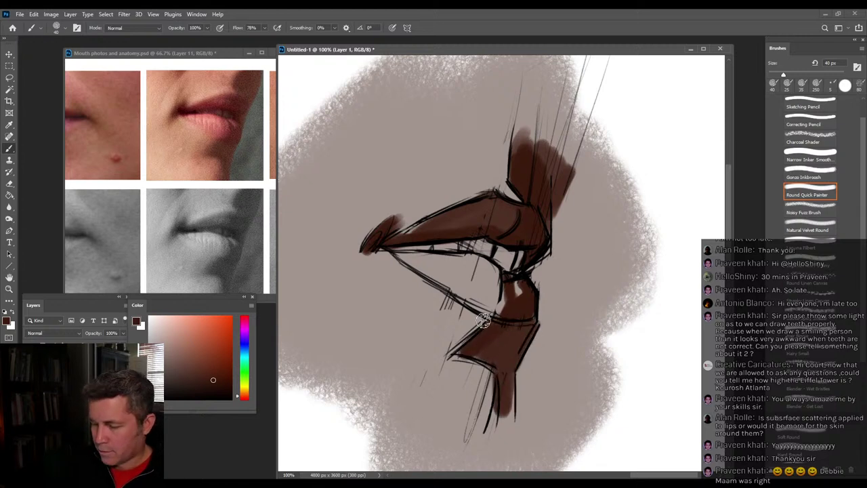
Widen the dark shadow at the mouth corner and tone in the lower lip and teeth area at 40 px.
drag(369, 249, 398, 218)
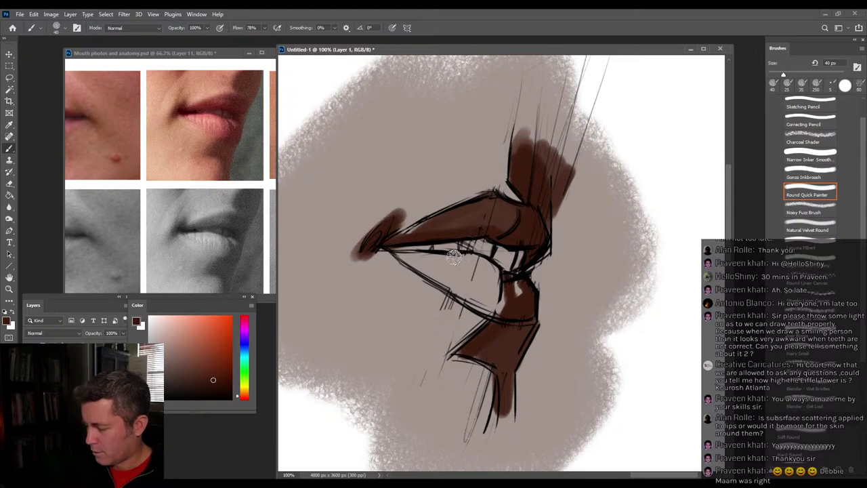
mouse_move(461, 249)
mouse_down()
mouse_move(408, 246)
mouse_move(488, 246)
mouse_move(525, 262)
mouse_move(496, 301)
mouse_move(473, 305)
mouse_move(463, 303)
mouse_move(444, 249)
mouse_move(399, 256)
mouse_up()
drag(507, 290, 513, 298)
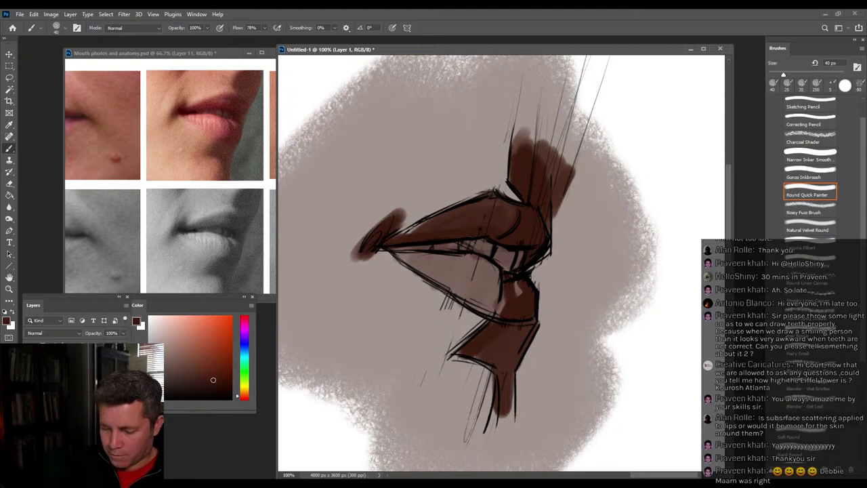
On Layer 2, paint the lit top of the upper lip in a muted red with a 45 px brush.
key(bracketleft)
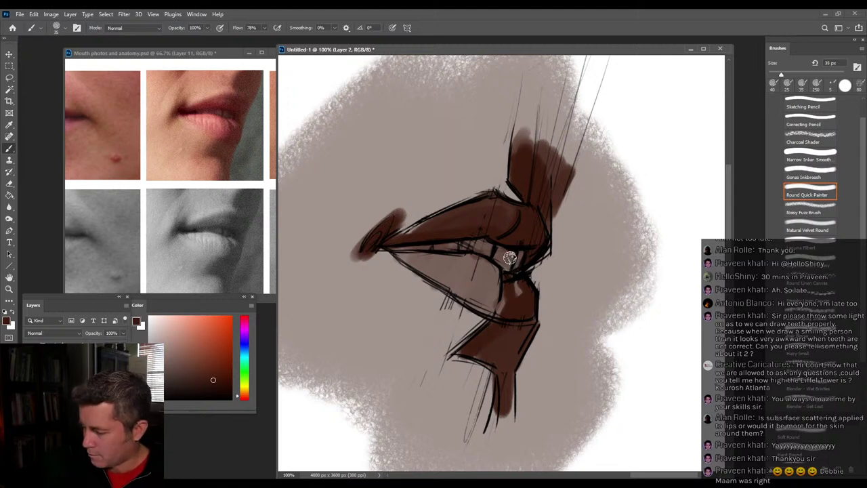
alt+click(448, 199)
alt+click(414, 228)
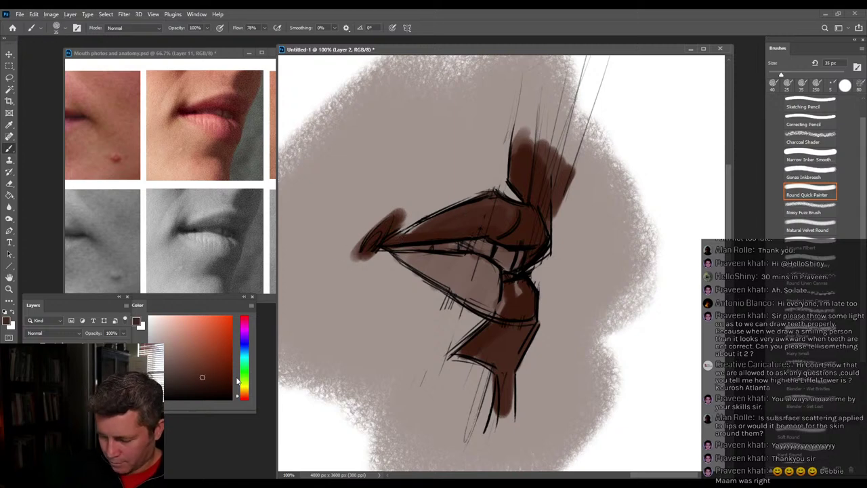
click(246, 399)
click(202, 358)
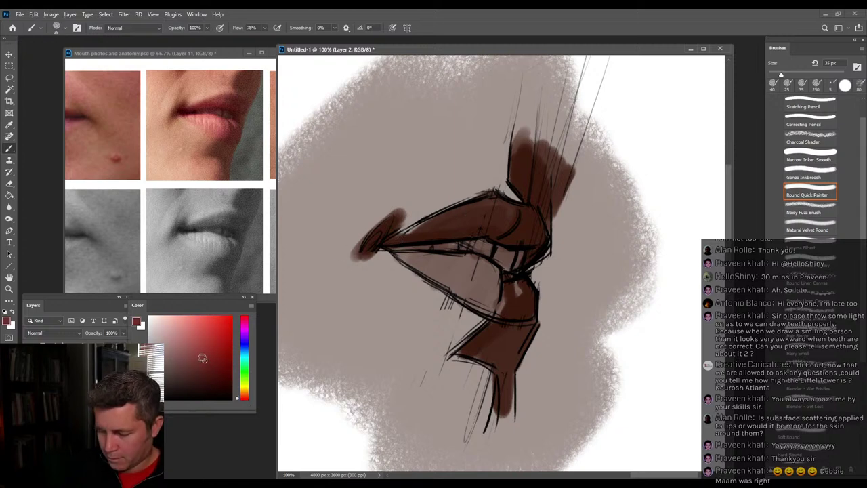
click(201, 351)
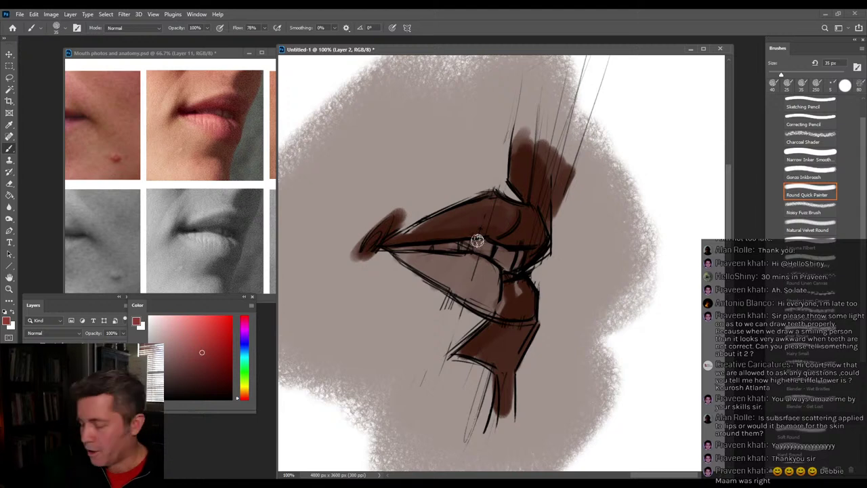
key(])
key(])
mouse_move(434, 222)
mouse_down()
mouse_move(470, 202)
mouse_move(476, 217)
mouse_move(492, 201)
mouse_move(500, 210)
mouse_up()
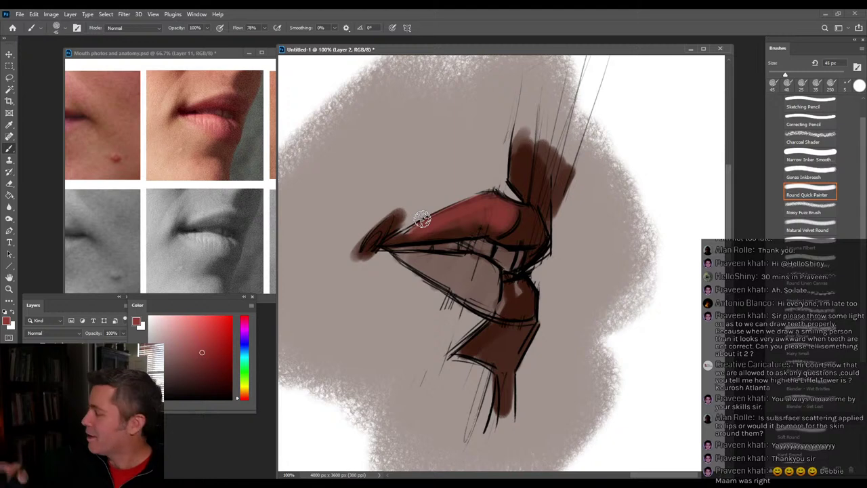
Block in warm salmon skin tone above the upper lip, below the lower lip and around the mouth corner at 45 px.
alt+click(473, 207)
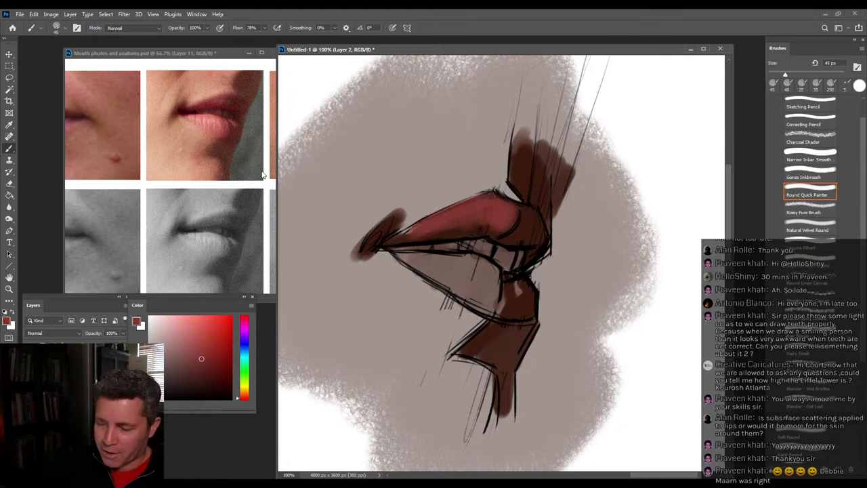
click(193, 344)
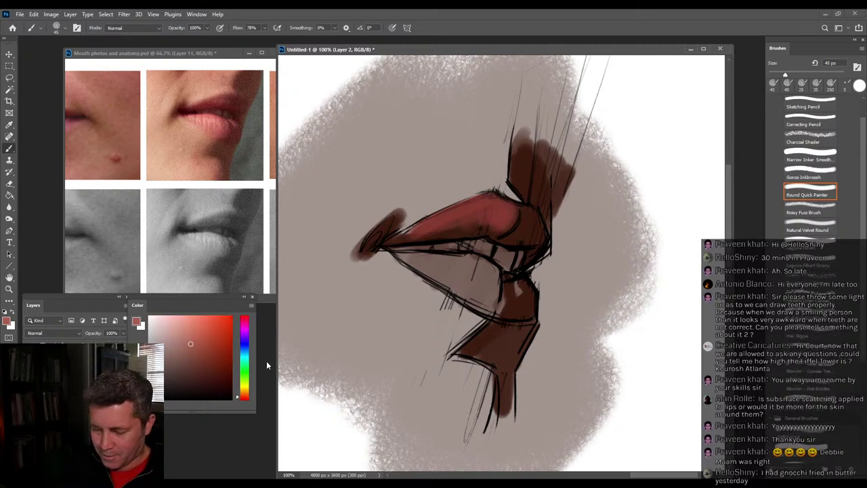
mouse_move(436, 182)
mouse_down()
mouse_move(427, 214)
mouse_move(476, 185)
mouse_move(434, 204)
mouse_move(495, 181)
mouse_move(518, 197)
mouse_move(493, 183)
mouse_move(514, 195)
mouse_move(504, 191)
mouse_move(505, 148)
mouse_move(475, 181)
mouse_move(421, 211)
mouse_move(497, 142)
mouse_move(442, 169)
mouse_move(444, 243)
mouse_move(426, 279)
mouse_move(395, 261)
mouse_move(459, 307)
mouse_up()
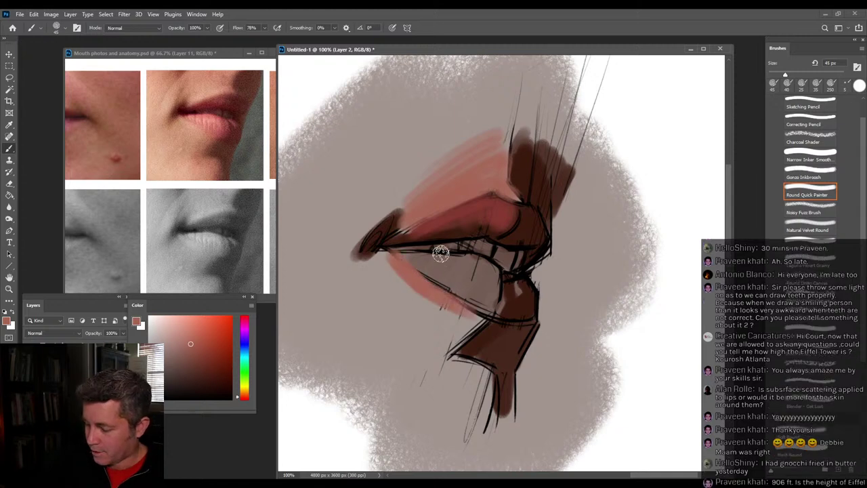
mouse_move(436, 275)
mouse_down()
mouse_move(458, 282)
mouse_move(444, 299)
mouse_move(484, 317)
mouse_move(426, 293)
mouse_move(464, 320)
mouse_up()
mouse_move(406, 288)
mouse_down()
mouse_move(380, 281)
mouse_move(353, 319)
mouse_move(379, 353)
mouse_up()
mouse_move(364, 224)
mouse_down()
mouse_move(349, 246)
mouse_move(392, 194)
mouse_move(418, 210)
mouse_move(365, 221)
mouse_move(361, 277)
mouse_move(379, 255)
mouse_move(356, 285)
mouse_move(329, 248)
mouse_up()
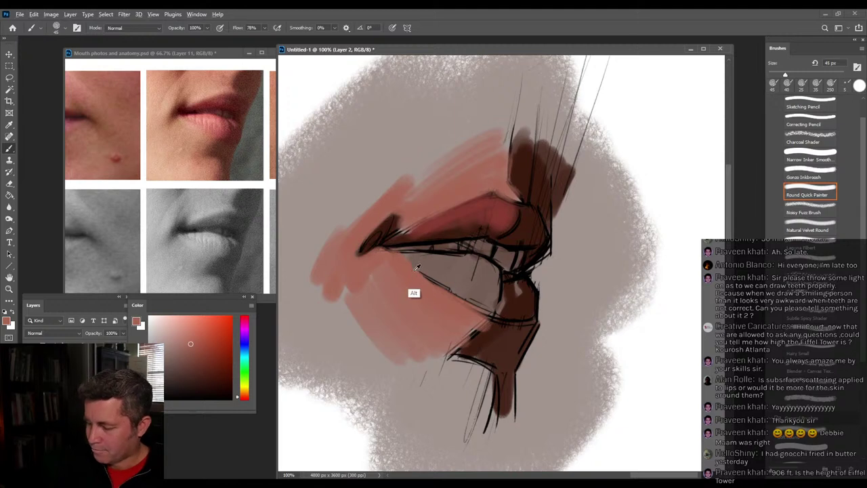
Fill the lower lip with pinkish red and deepen its far side and lower edge with a more saturated red at up to 30 px.
click(246, 400)
mouse_move(400, 253)
mouse_down()
mouse_move(436, 272)
mouse_move(436, 261)
mouse_move(470, 258)
mouse_move(467, 272)
mouse_move(446, 277)
mouse_move(481, 291)
mouse_move(460, 289)
mouse_move(476, 297)
mouse_move(494, 285)
mouse_up()
click(204, 349)
key(bracketleft)
key(bracketleft)
key(bracketleft)
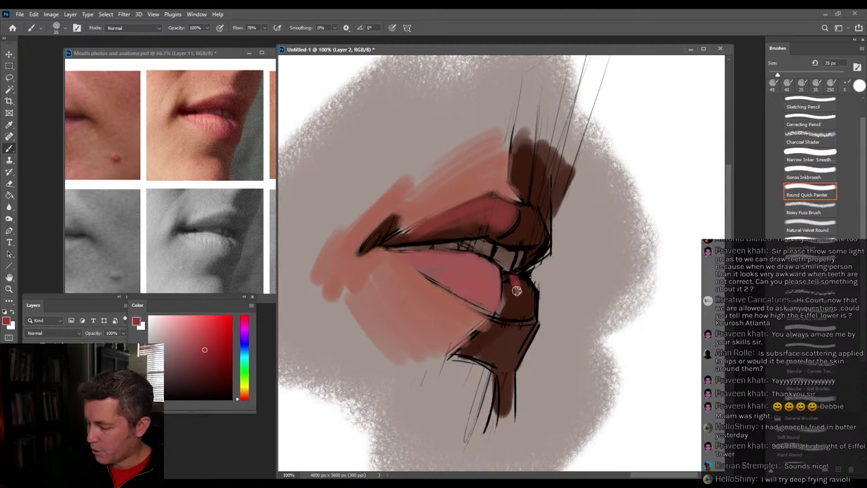
mouse_move(521, 290)
mouse_down()
mouse_move(497, 273)
mouse_move(490, 306)
mouse_up()
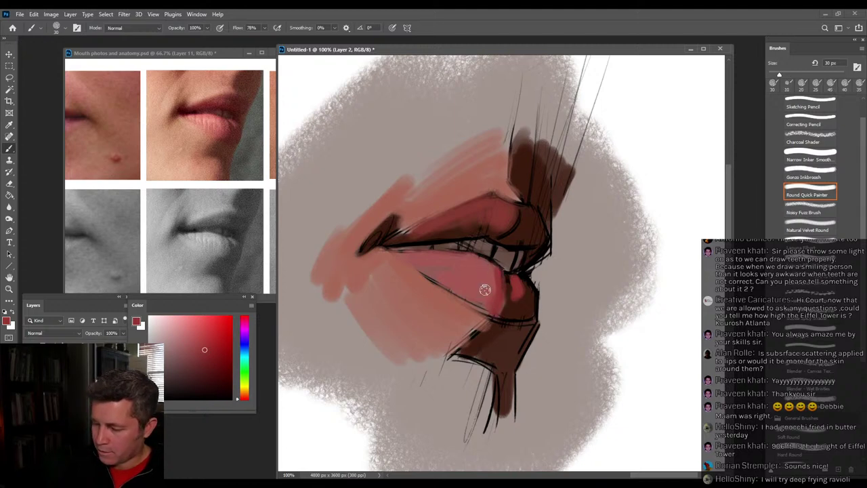
mouse_move(493, 306)
mouse_down()
mouse_move(470, 311)
mouse_move(478, 302)
mouse_move(462, 261)
mouse_move(446, 287)
mouse_move(498, 311)
mouse_move(457, 292)
mouse_up()
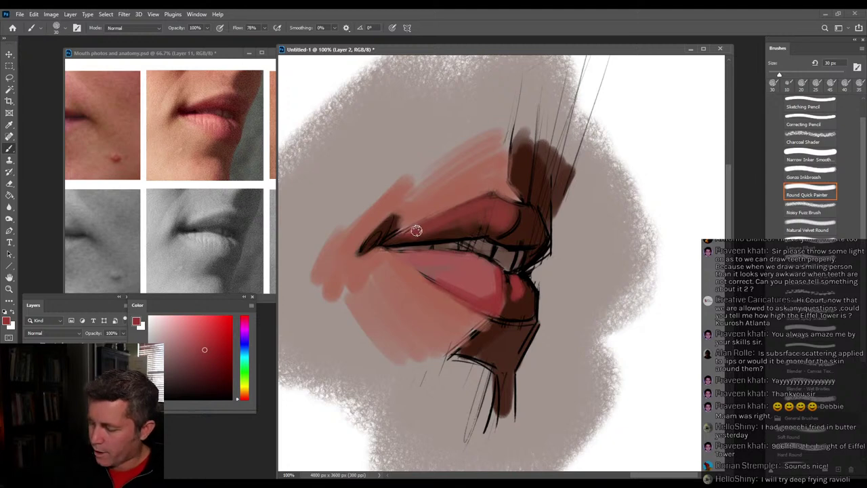
Refine the upper lip's top edge by covering the sketch line with a sampled skin tone at 30 px.
alt+click(485, 206)
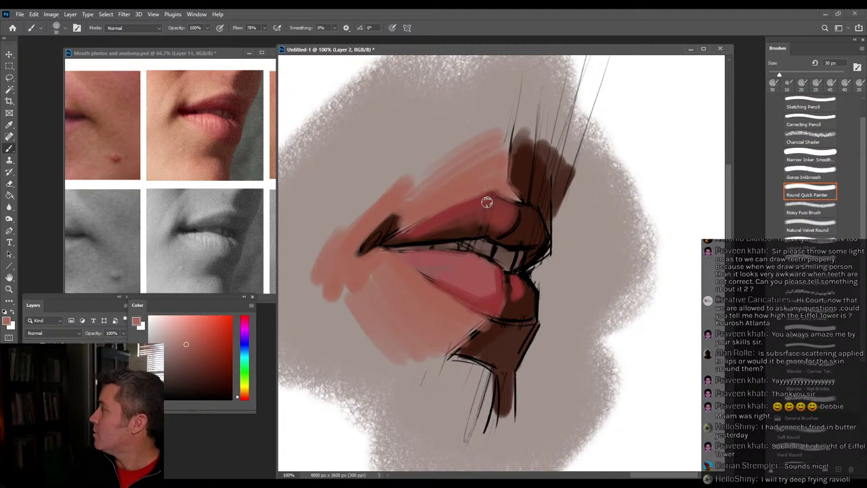
alt+click(501, 195)
mouse_move(436, 212)
mouse_down()
mouse_move(502, 191)
mouse_move(397, 232)
mouse_up()
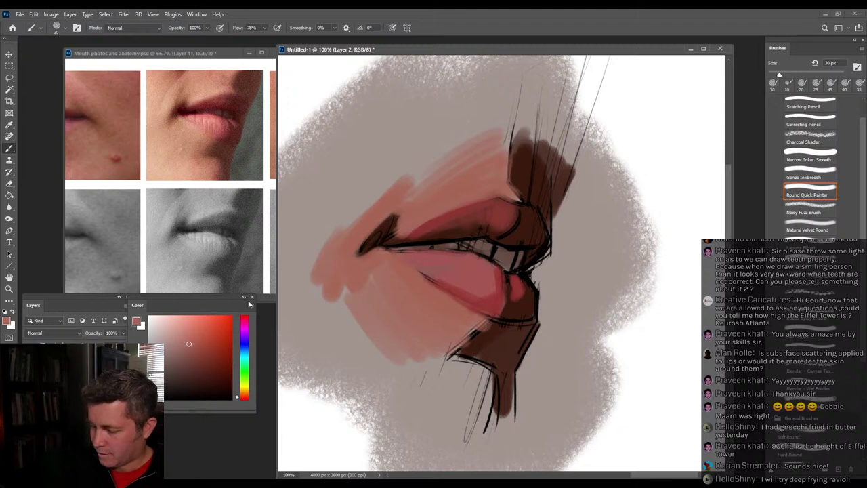
Soften the shadow edges at the mouth corner, beside the philtrum and on the chin with a mid reddish brown.
click(205, 352)
mouse_move(363, 247)
mouse_down()
mouse_move(401, 216)
mouse_move(464, 206)
mouse_up()
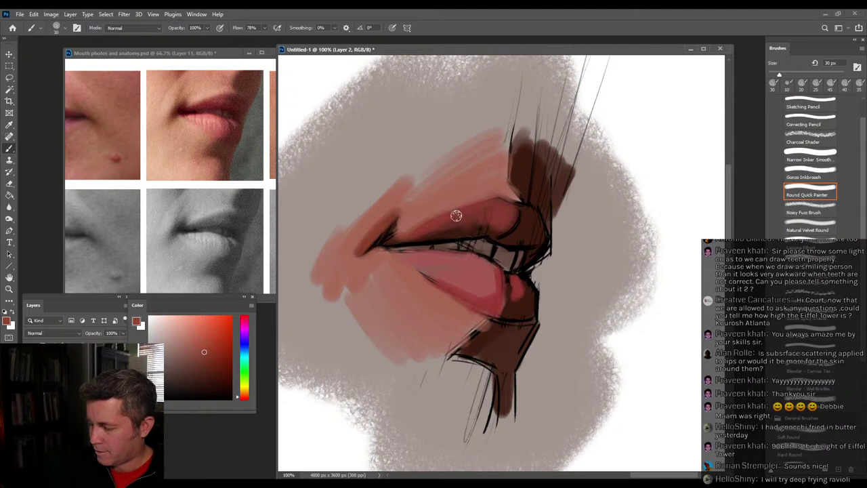
mouse_move(533, 191)
mouse_down()
mouse_move(509, 183)
mouse_move(516, 146)
mouse_up()
mouse_move(488, 319)
mouse_down()
mouse_move(454, 356)
mouse_move(485, 320)
mouse_move(459, 353)
mouse_move(501, 380)
mouse_move(487, 363)
mouse_move(494, 365)
mouse_move(493, 386)
mouse_move(487, 377)
mouse_move(493, 418)
mouse_move(492, 336)
mouse_move(495, 363)
mouse_move(467, 355)
mouse_move(471, 326)
mouse_move(424, 343)
mouse_up()
Smooth and extend the skin below the mouth and above the upper lip with sampled skin tones at 40 px.
key(bracketright)
key(bracketright)
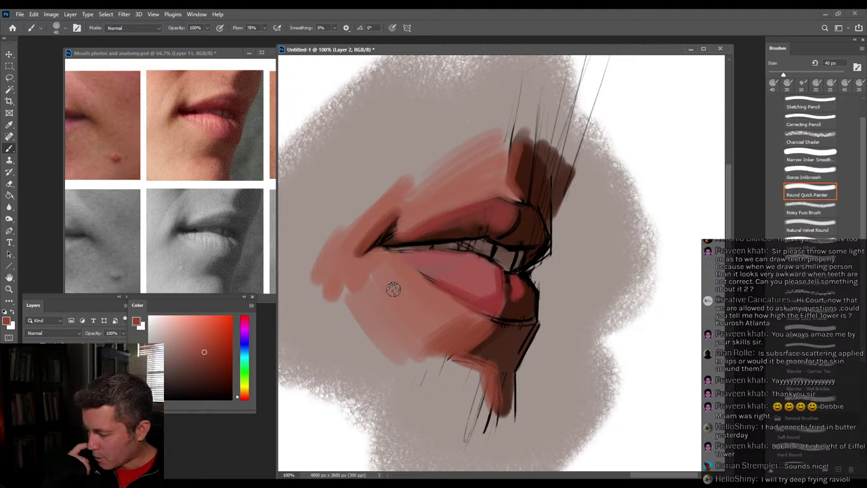
alt+click(392, 275)
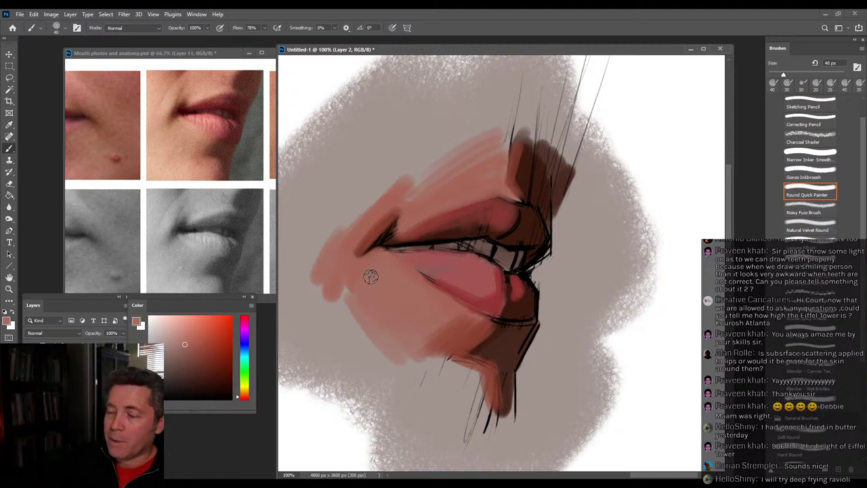
key(alt)
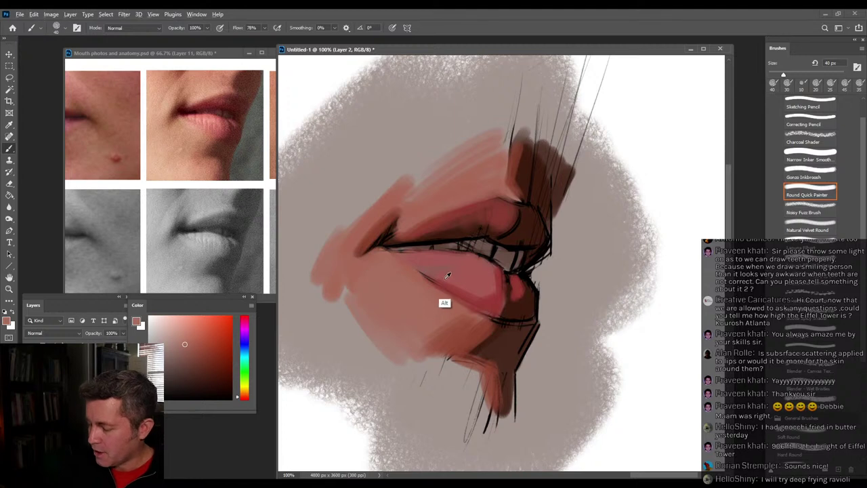
alt+click(444, 271)
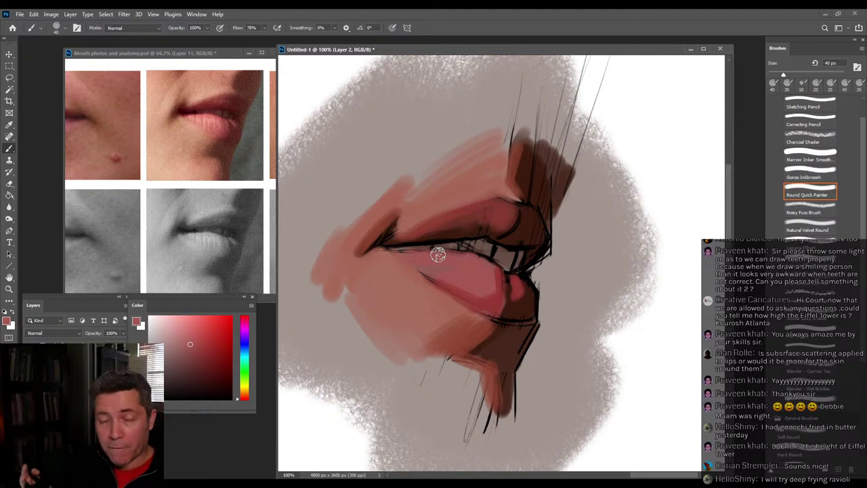
alt+click(426, 216)
drag(480, 148, 406, 180)
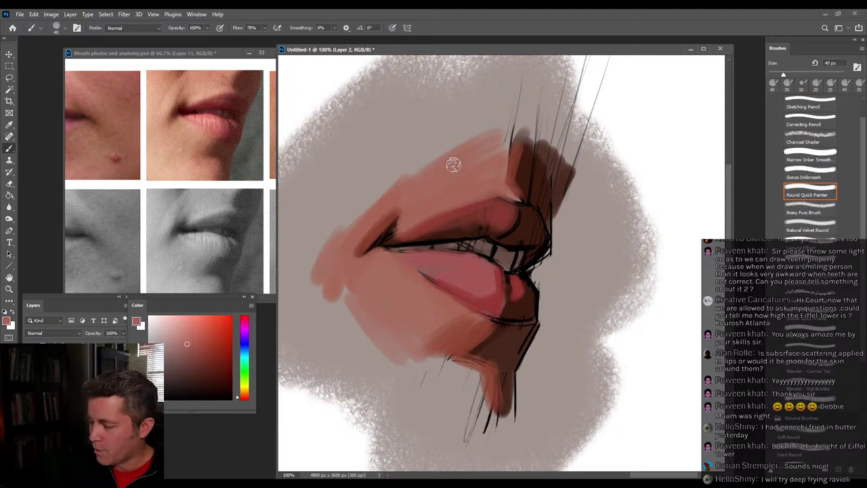
drag(470, 140, 378, 192)
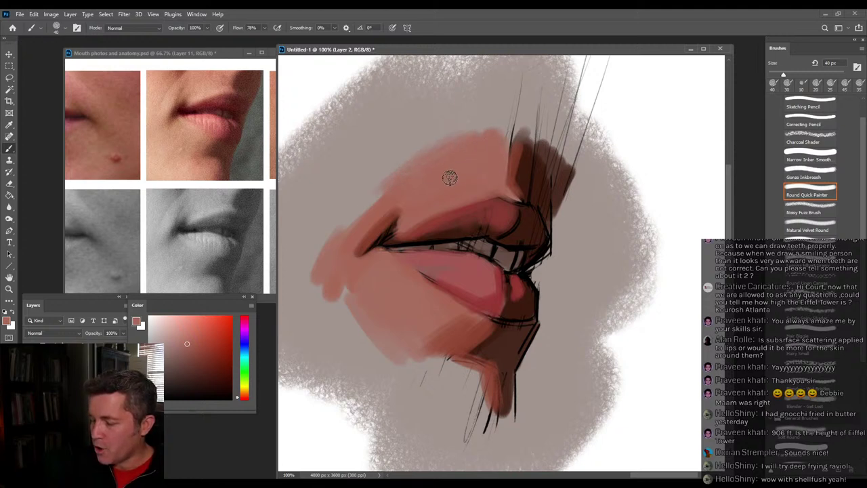
Redefine the upper lip's top edge with sampled skin tone at 20 px and sampled dark red at 35 px.
key(bracketleft)
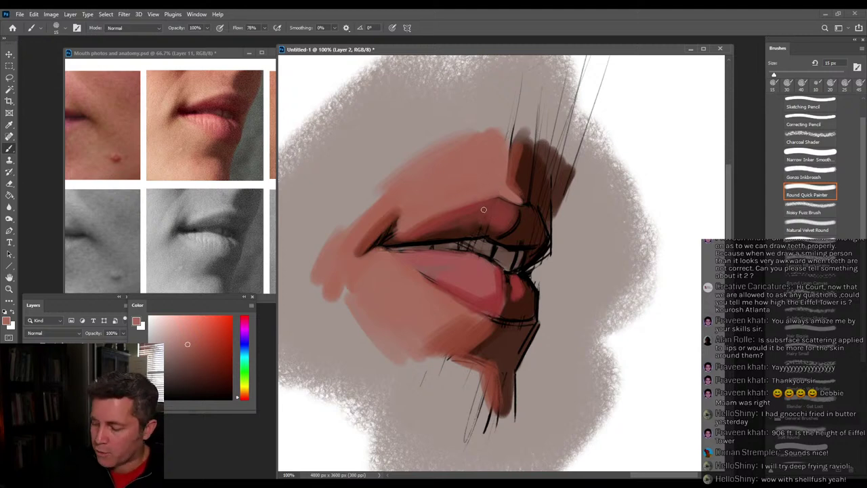
key(bracketright)
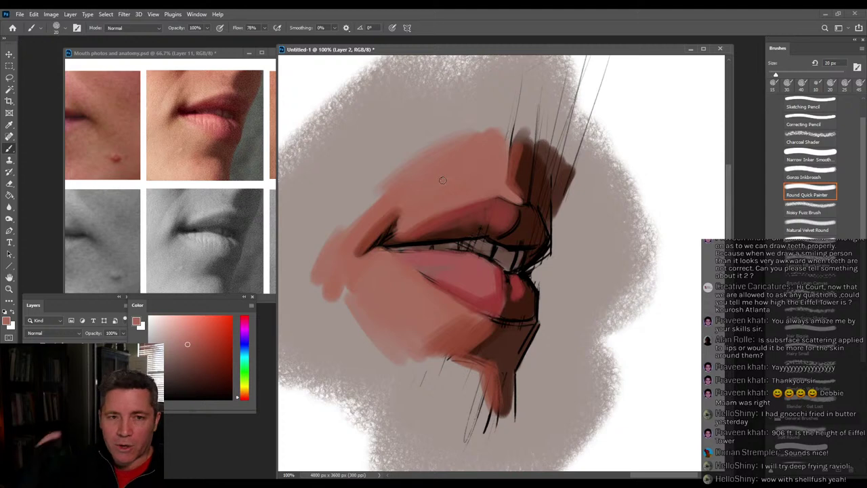
alt+click(461, 196)
drag(431, 216, 443, 208)
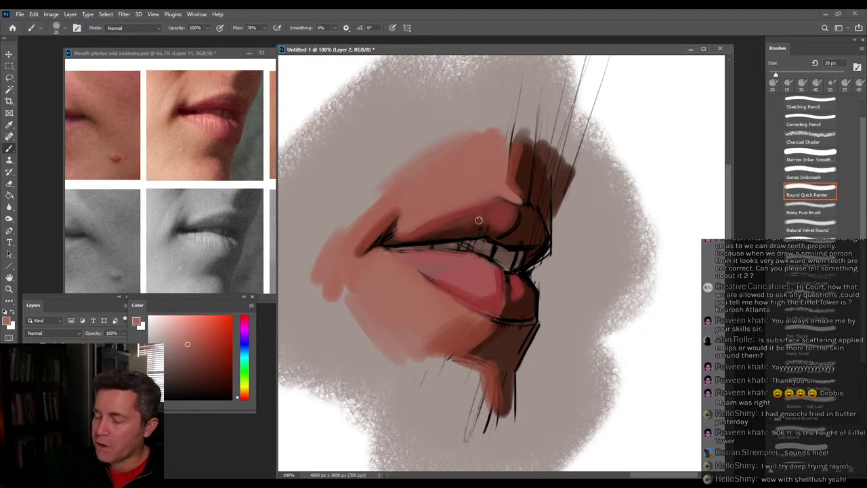
key(bracketright)
key(bracketright)
key(bracketright)
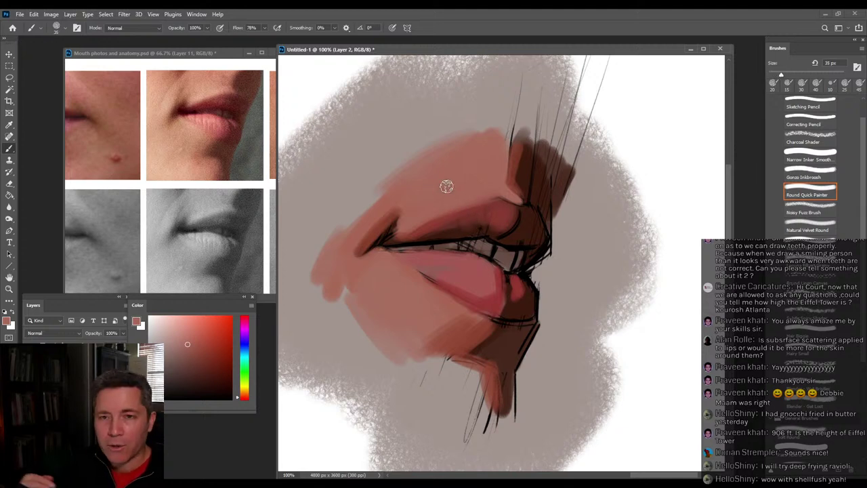
alt+click(484, 206)
drag(491, 202, 456, 214)
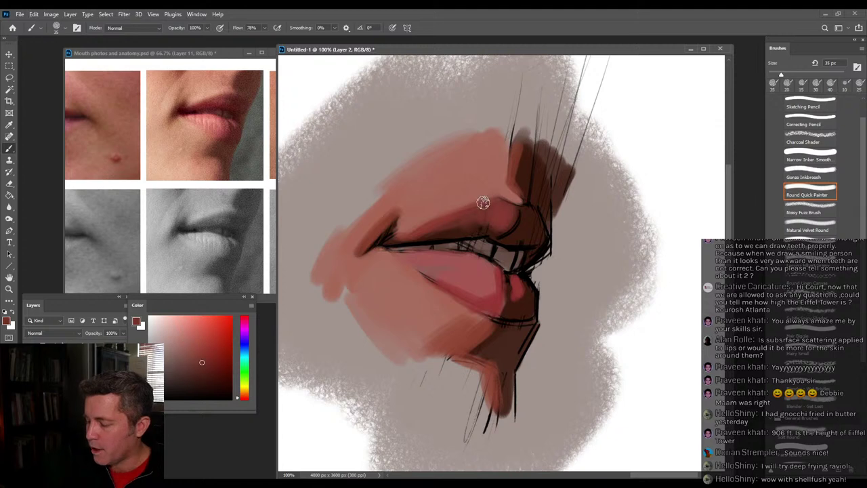
alt+click(433, 209)
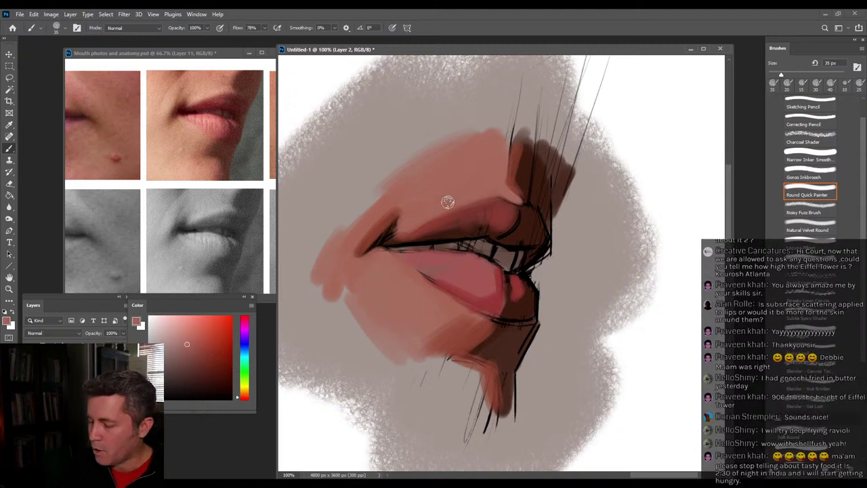
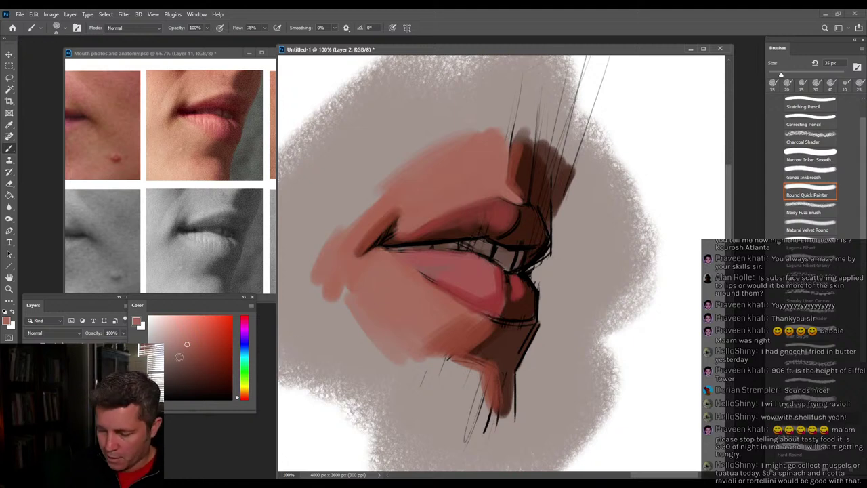
Add lighter pink skin highlights above the upper lip, below the lower lip and outside the mouth corner at up to 50 px.
mouse_move(409, 224)
mouse_down()
mouse_move(487, 194)
mouse_move(472, 197)
mouse_move(495, 188)
mouse_move(496, 178)
mouse_move(516, 201)
mouse_move(491, 165)
mouse_move(482, 186)
mouse_move(438, 207)
mouse_move(490, 182)
mouse_move(405, 225)
mouse_up()
key(bracketright)
mouse_move(407, 269)
mouse_down()
mouse_move(445, 299)
mouse_move(395, 265)
mouse_move(426, 324)
mouse_up()
drag(389, 196, 341, 243)
alt+click(458, 199)
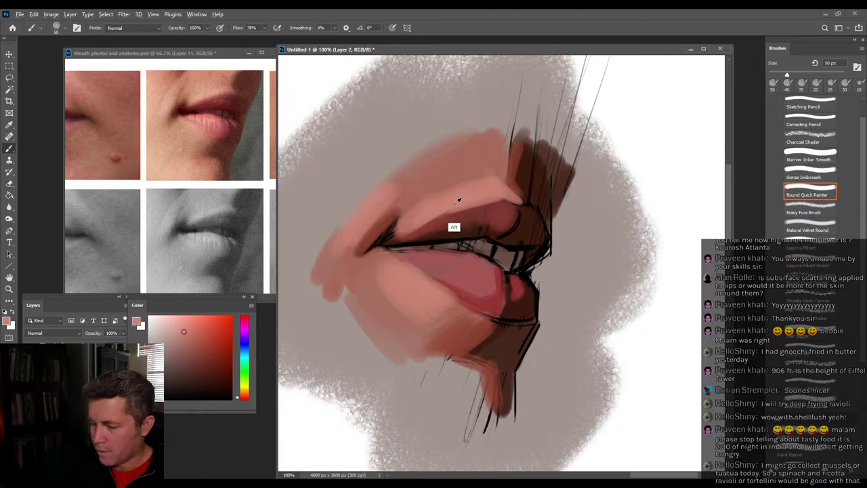
mouse_move(409, 227)
mouse_down()
mouse_move(476, 197)
mouse_move(483, 182)
mouse_up()
alt+click(474, 167)
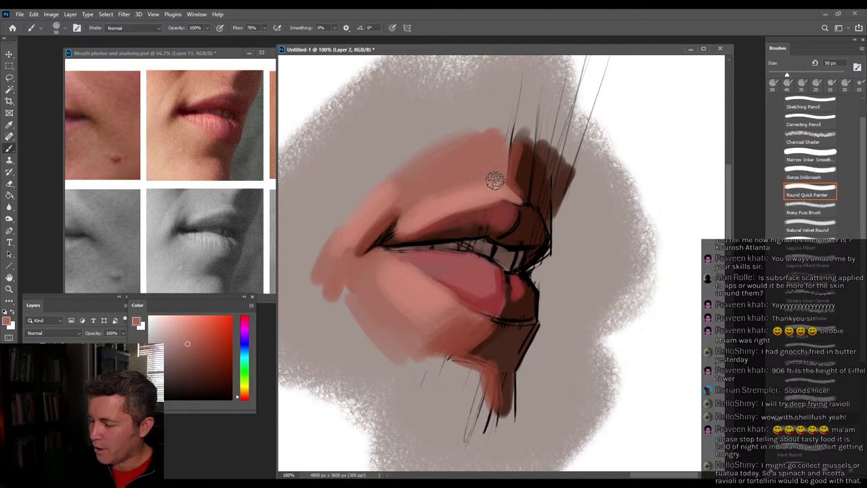
alt+click(446, 192)
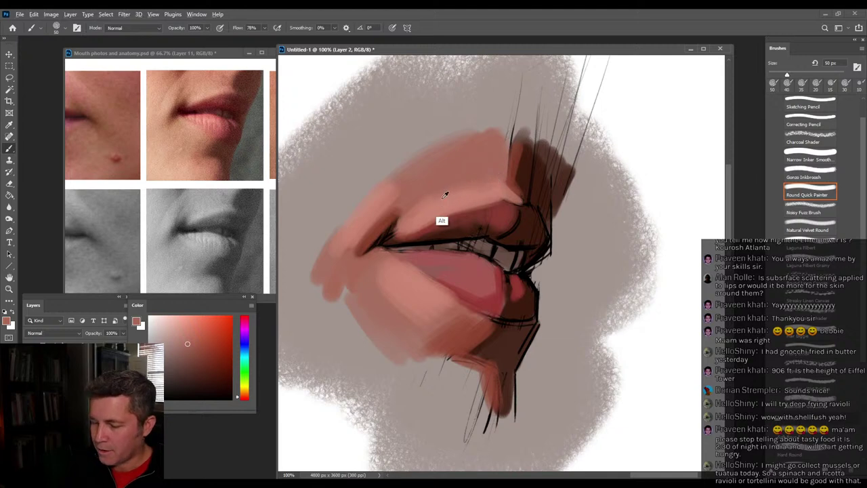
Refine the lower lip's lit plane and its edge against the skin below with sampled pinks at 35 px.
alt+click(421, 281)
click(196, 332)
key([)
key([)
key([)
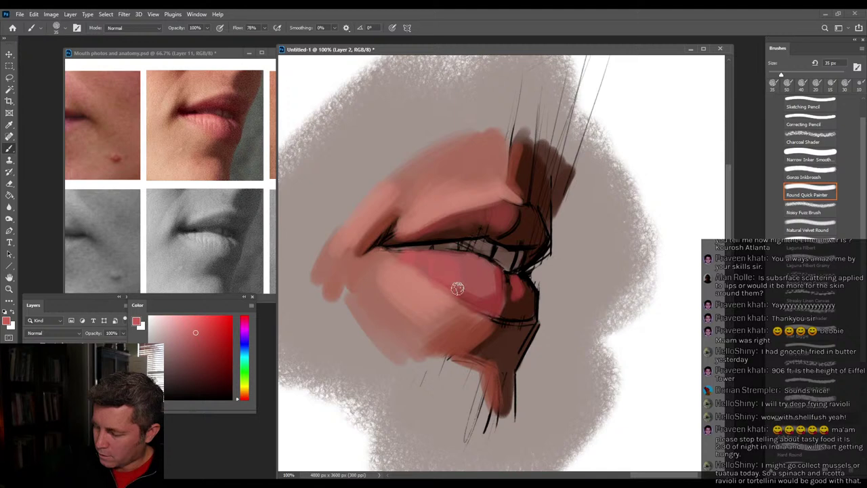
alt+click(426, 307)
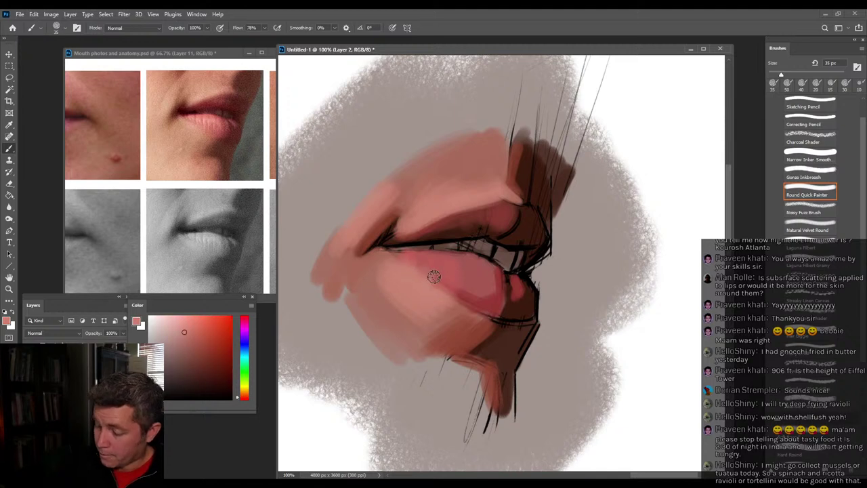
alt+click(410, 280)
mouse_move(431, 259)
mouse_down()
mouse_move(457, 258)
mouse_move(465, 291)
mouse_move(471, 278)
mouse_up()
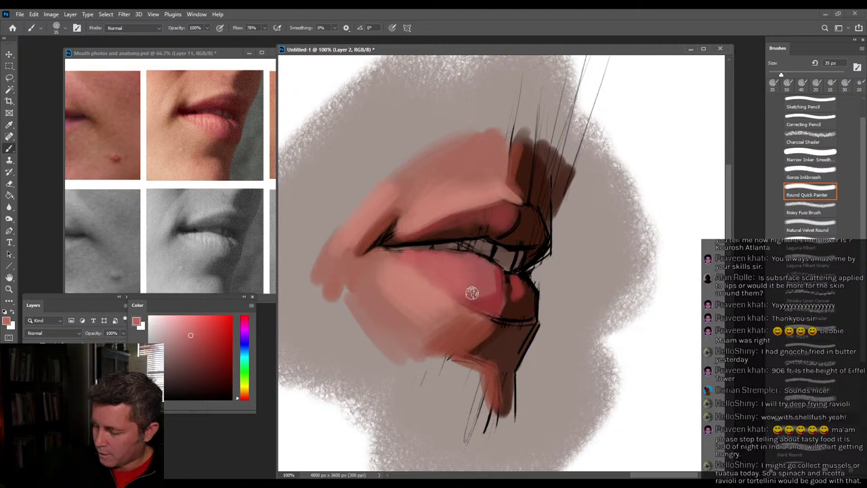
Paint over the sketch lines on the lower lip's shadowed far side with sampled reds and dark red at 15 and 30 px.
alt+click(497, 306)
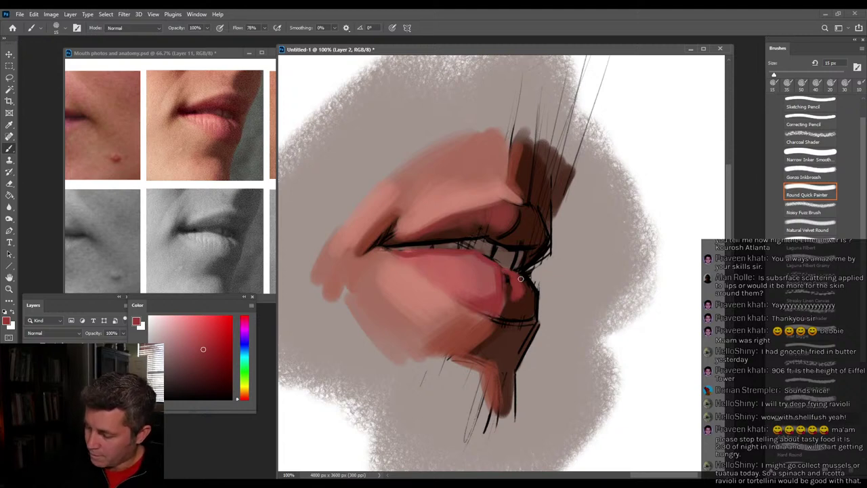
alt+click(500, 292)
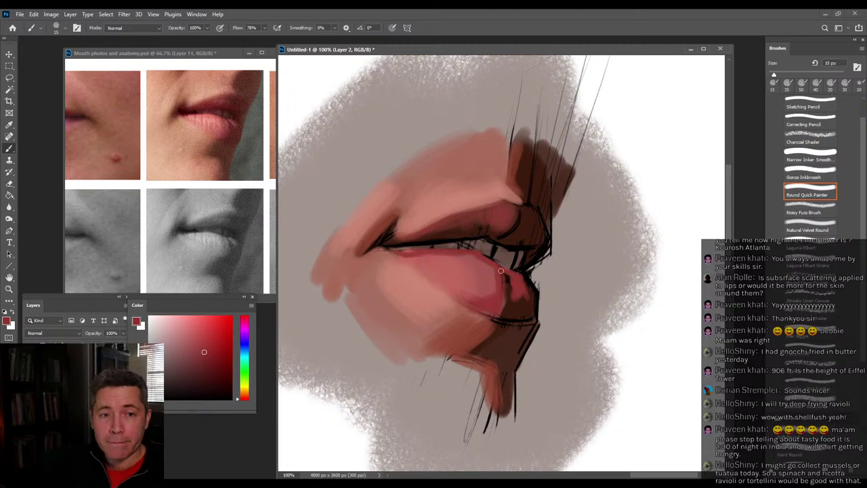
alt+click(505, 289)
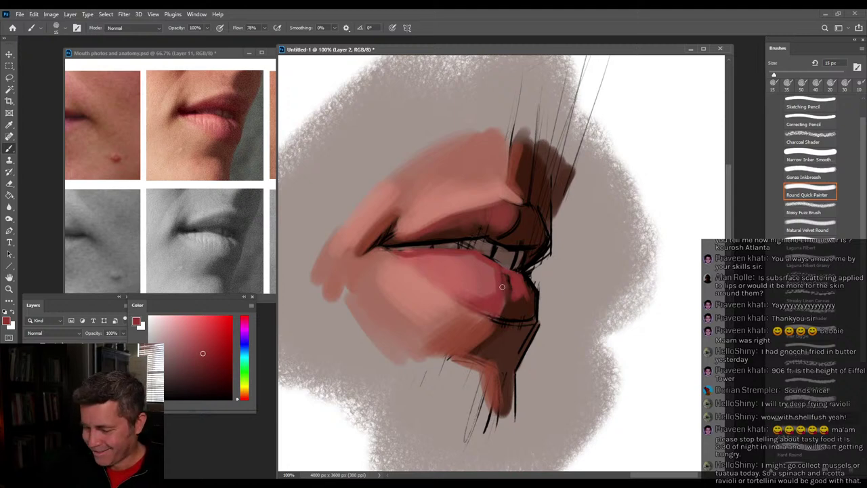
alt+click(508, 313)
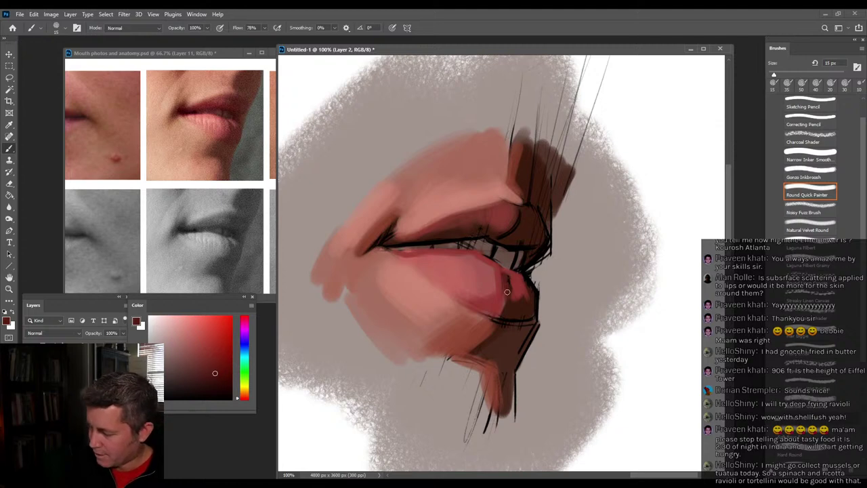
key(bracketright)
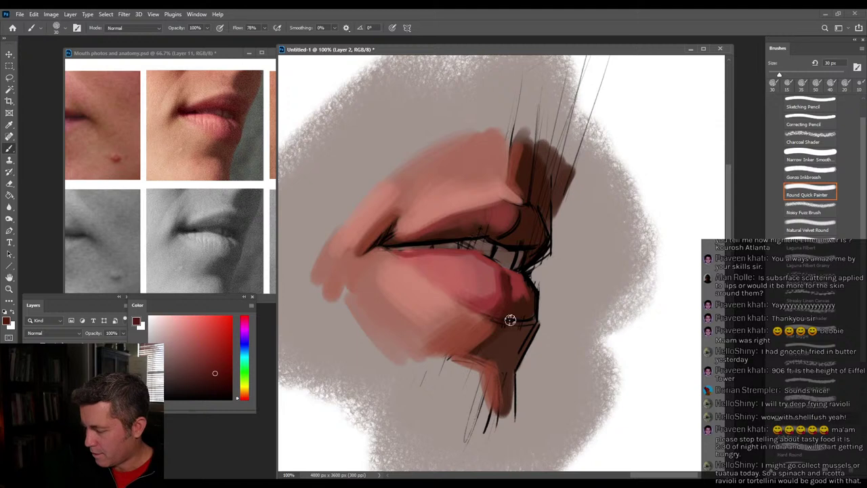
drag(534, 299, 536, 311)
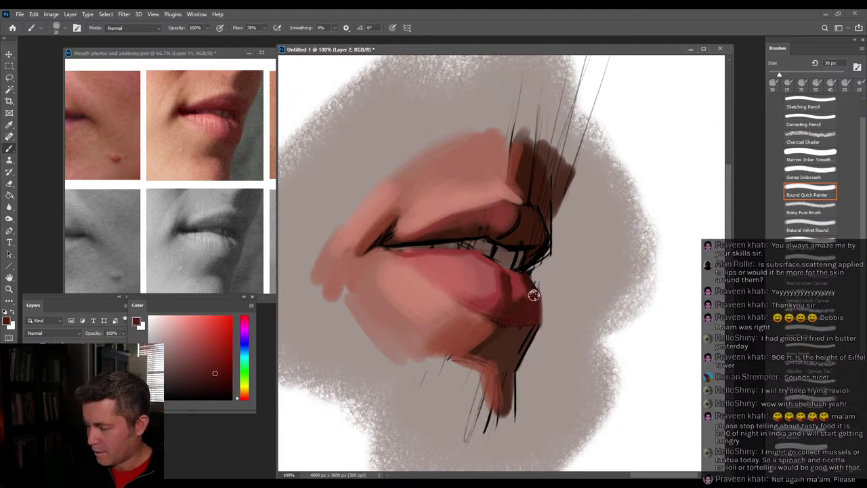
Cover the upper lip's far side with dark red and model its centre and top edge with sampled reds at 30 px.
mouse_move(507, 238)
mouse_down()
mouse_move(534, 247)
mouse_move(525, 266)
mouse_move(546, 243)
mouse_up()
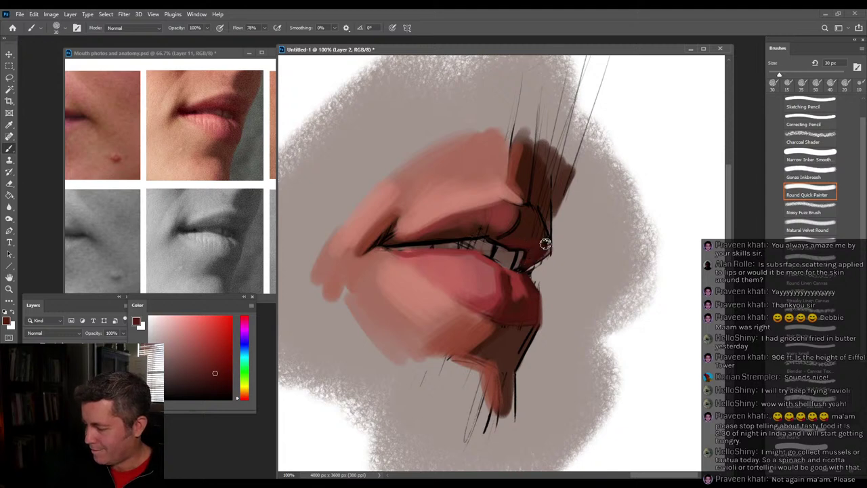
alt+click(511, 213)
drag(511, 214, 512, 232)
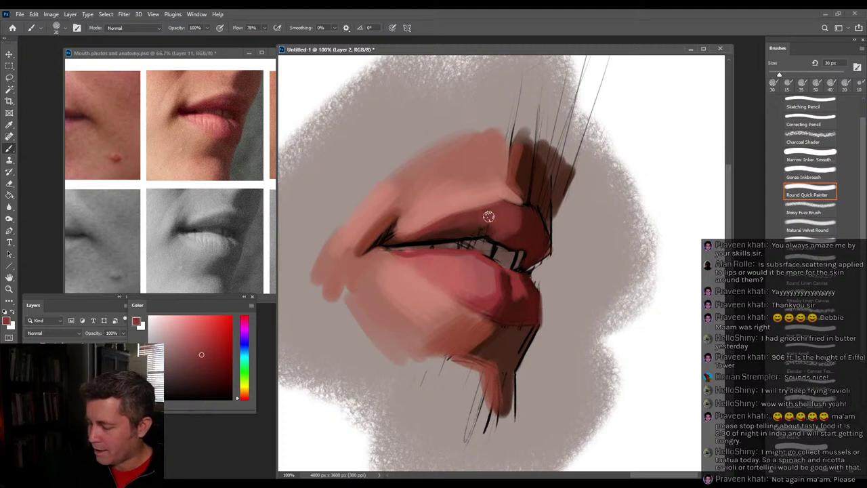
alt+click(463, 291)
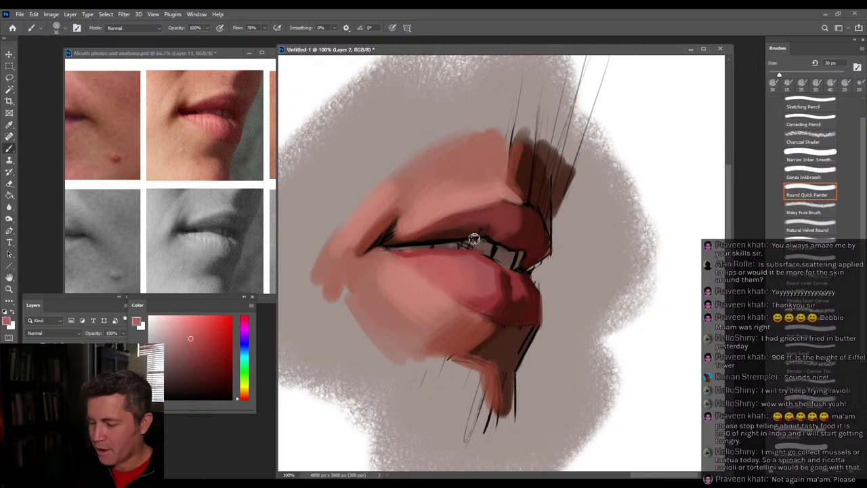
alt+click(492, 207)
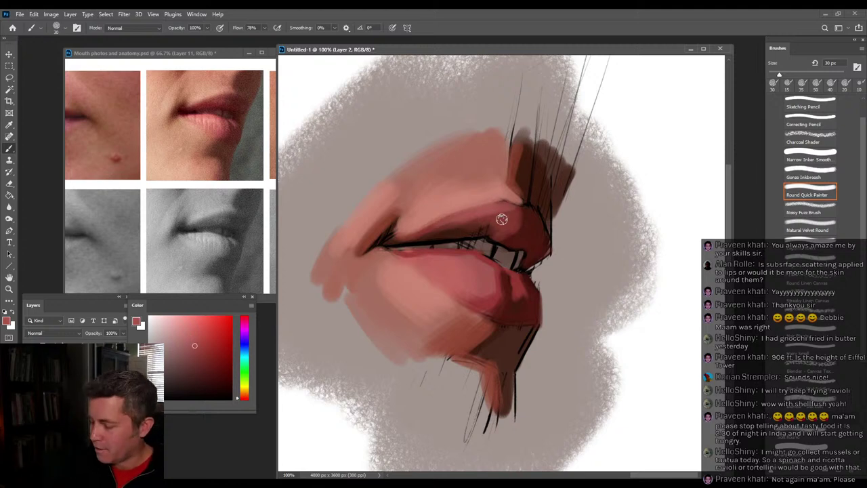
alt+click(500, 203)
Shape and soften the dark mouth corner with sampled near-black, dark red and skin tones at 30 px.
alt+click(431, 220)
mouse_move(432, 221)
mouse_down()
mouse_move(400, 234)
mouse_move(395, 220)
mouse_move(376, 252)
mouse_up()
alt+click(424, 243)
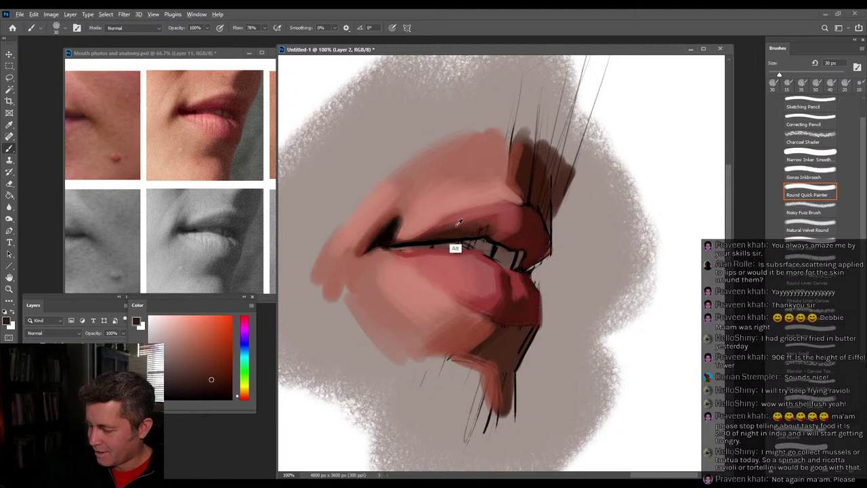
alt+click(528, 261)
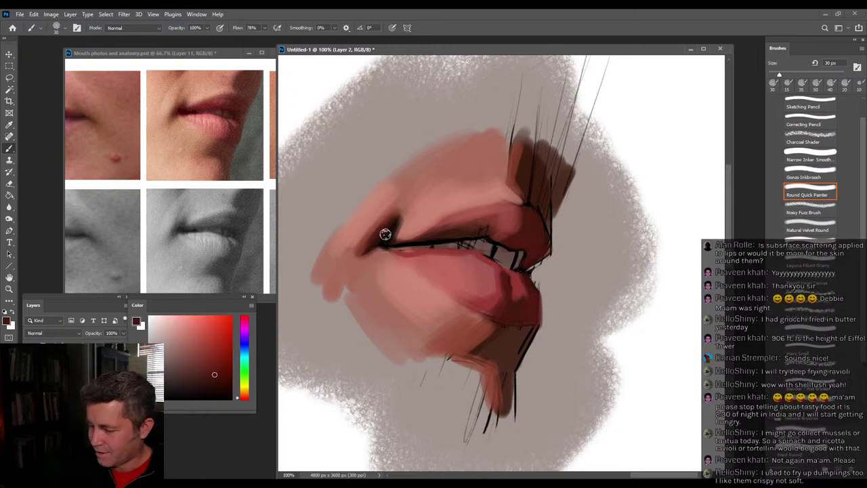
alt+click(361, 240)
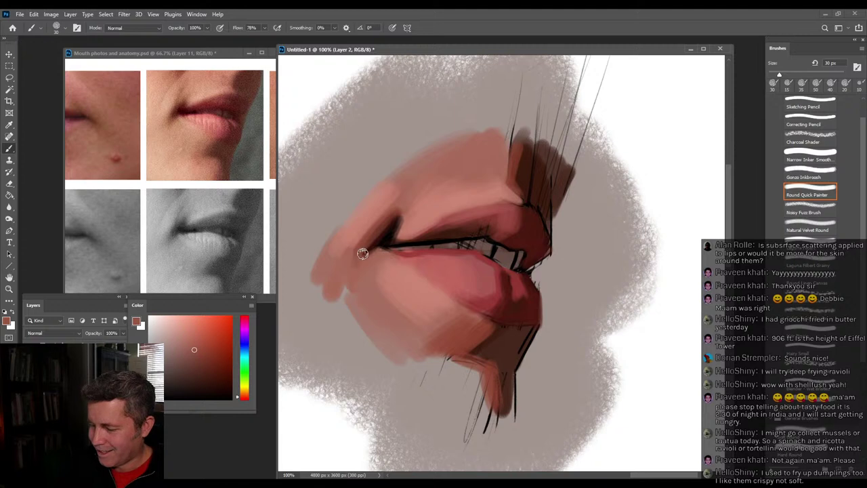
Block in the teeth between the lips as one dark grey shape, covering the sketch lines, at 15 to 25 px.
alt+click(509, 255)
key([)
click(175, 366)
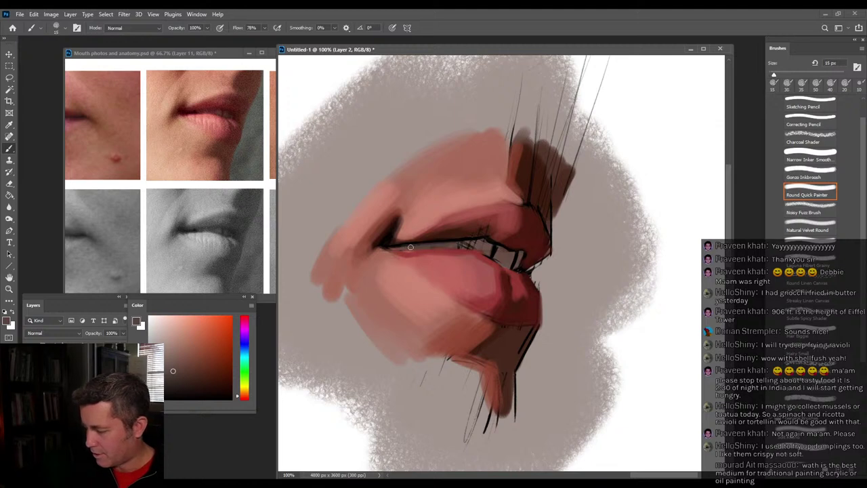
key(bracketright)
mouse_move(498, 254)
mouse_down()
mouse_move(520, 256)
mouse_move(501, 257)
mouse_up()
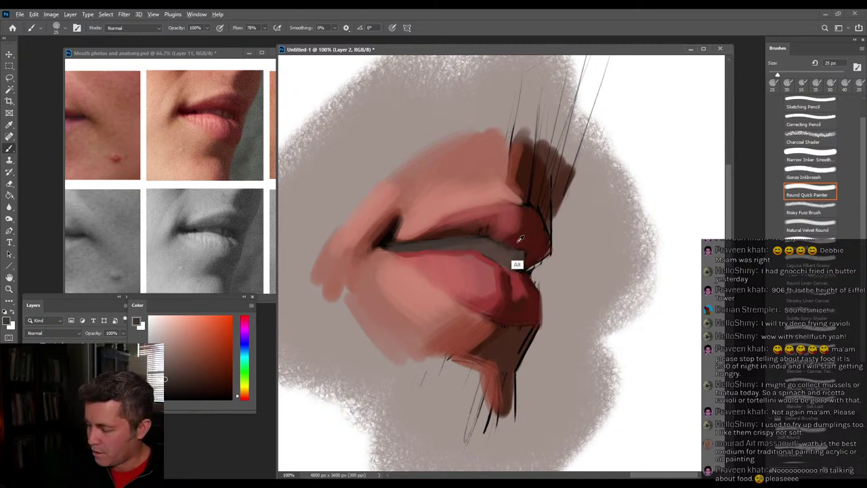
Tidy the lip edges around the teeth and above the upper lip with sampled red, skin and reddish brown tones at 15 to 30 px.
alt+click(513, 301)
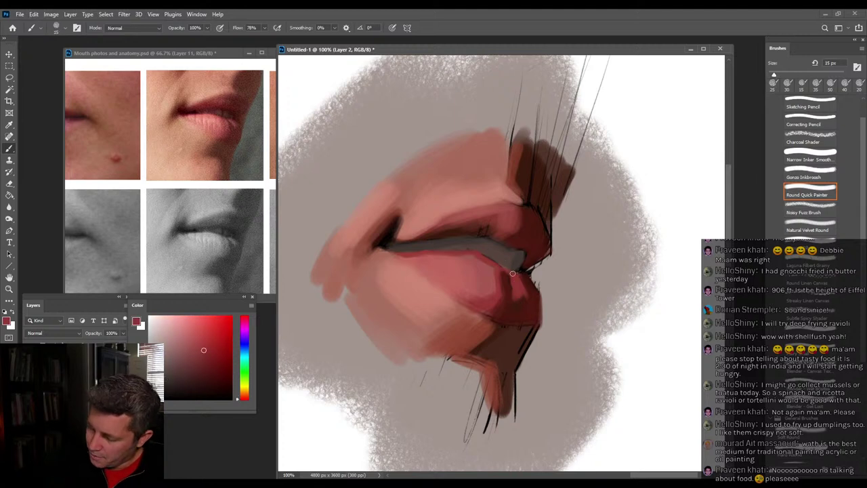
alt+click(475, 223)
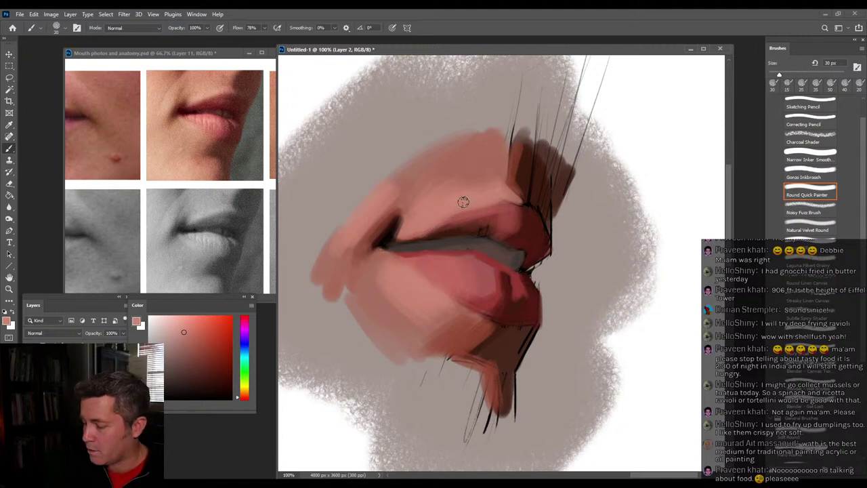
alt+click(471, 248)
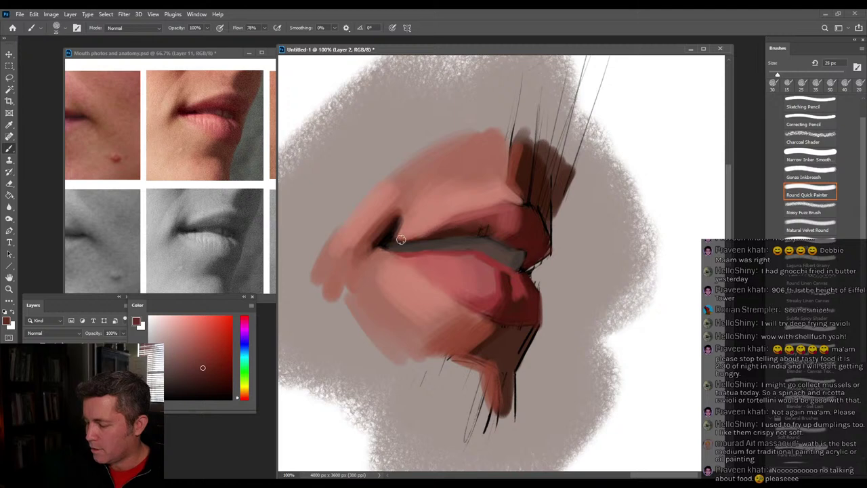
alt+click(480, 226)
alt+click(490, 248)
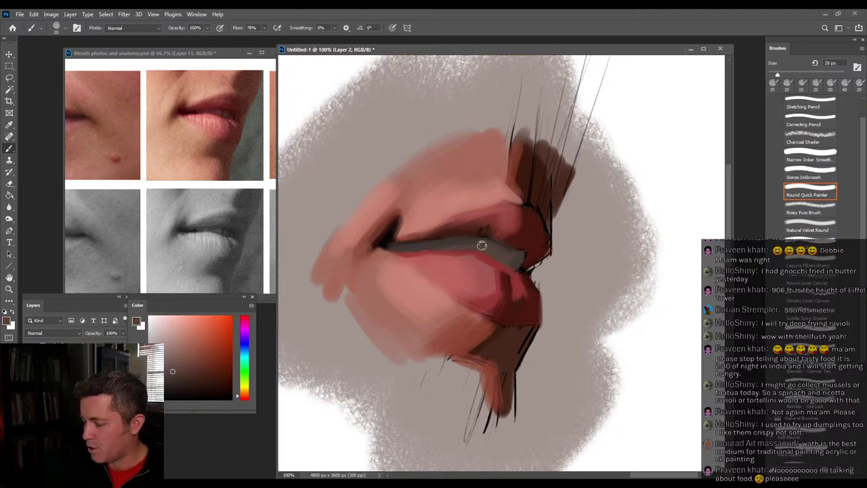
Paint a near-black shadow line under the upper lip from the mouth corner to the far teeth at 25 px.
alt+click(387, 245)
mouse_move(389, 244)
mouse_down()
mouse_move(442, 237)
mouse_move(396, 240)
mouse_move(443, 242)
mouse_move(427, 245)
mouse_move(502, 227)
mouse_move(451, 235)
mouse_move(506, 247)
mouse_up()
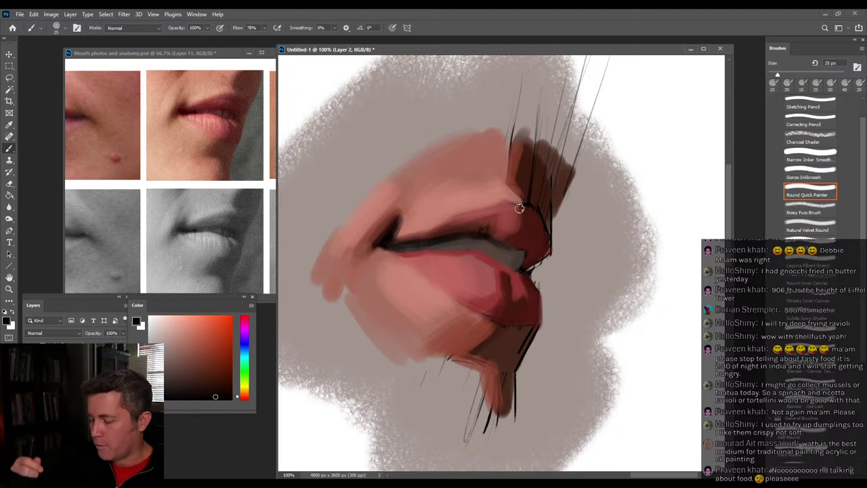
mouse_move(524, 254)
mouse_down()
mouse_move(519, 265)
mouse_move(526, 236)
mouse_up()
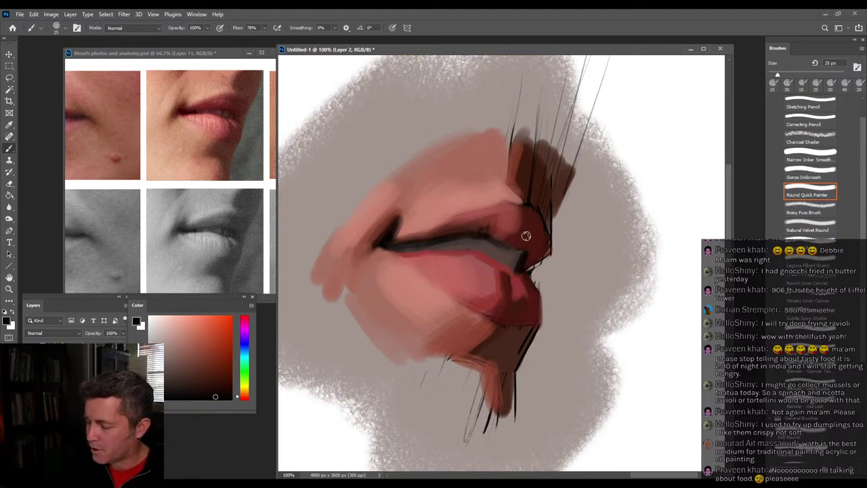
Blend the lower lip's centre with sampled pink and lighten the skin just below the mouth corner at 25 px.
alt+click(489, 275)
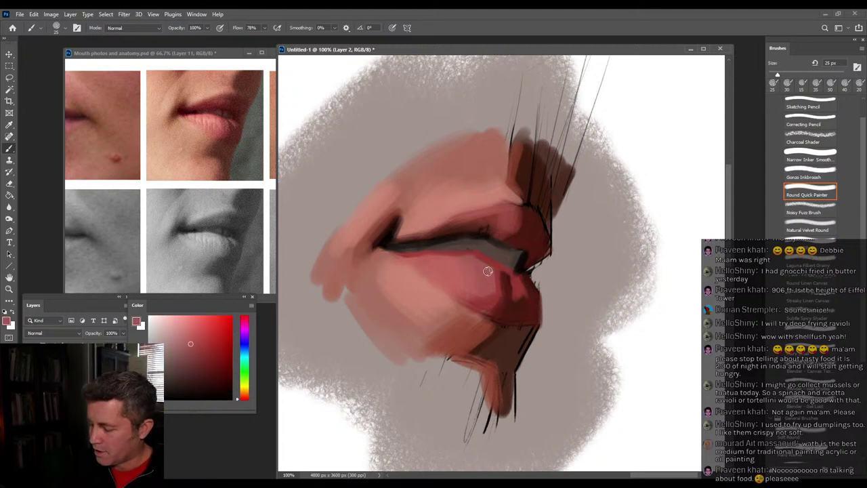
alt+click(410, 280)
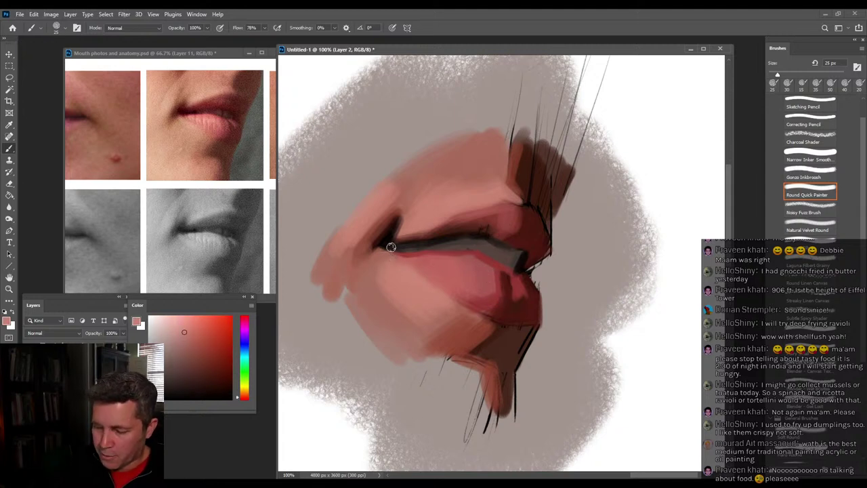
drag(381, 251, 408, 270)
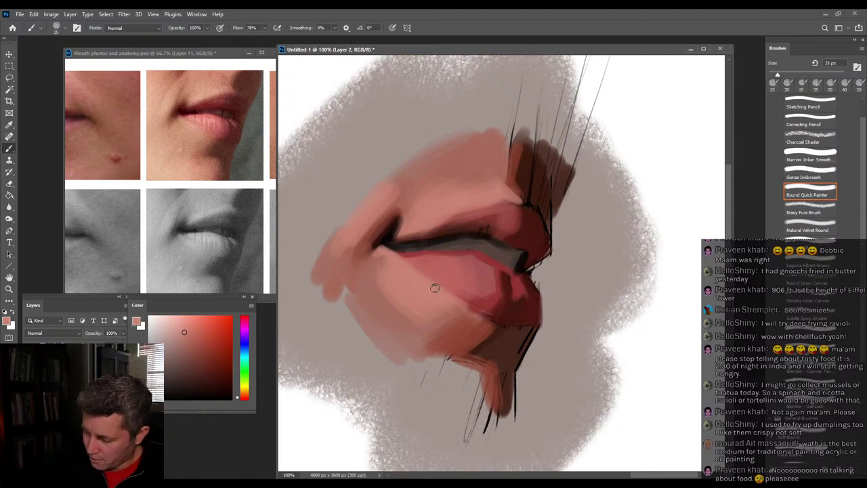
Add light pink vertical highlight strokes across the lower lip and blend them into the shadow side with sampled reds at 25 px.
alt+click(437, 284)
alt+click(332, 283)
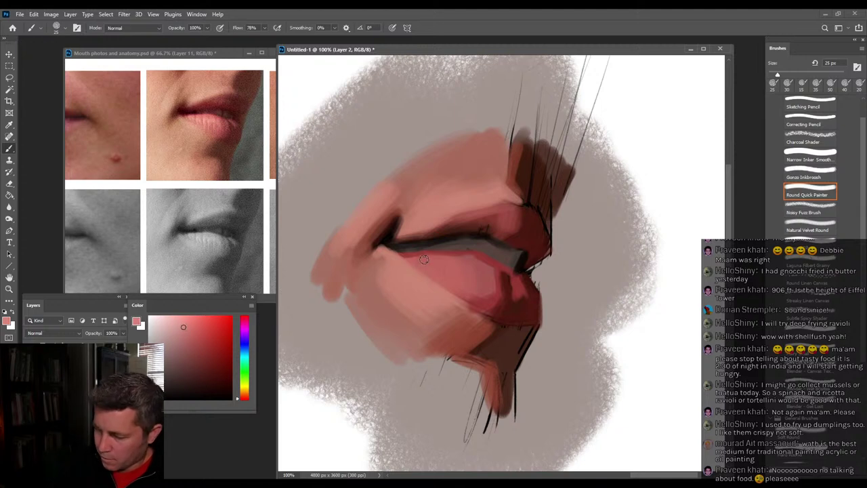
mouse_move(432, 260)
mouse_down()
mouse_move(442, 281)
mouse_move(454, 266)
mouse_move(455, 286)
mouse_move(464, 272)
mouse_move(481, 297)
mouse_up()
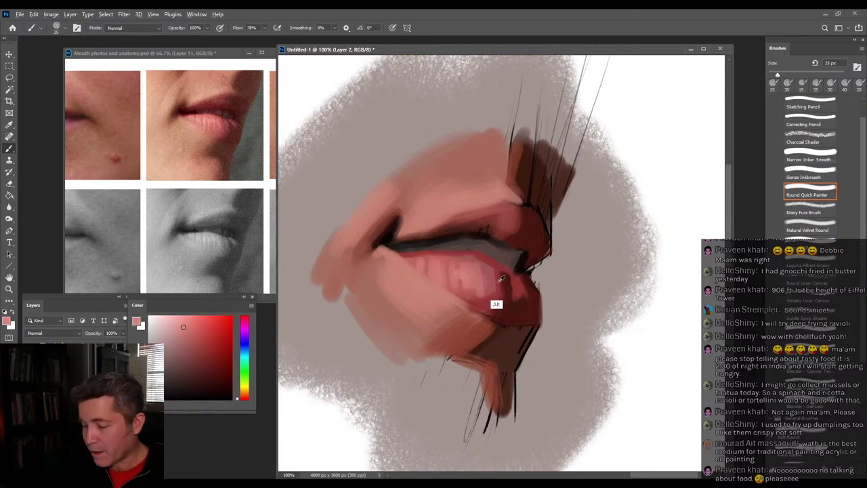
alt+click(502, 274)
alt+click(503, 307)
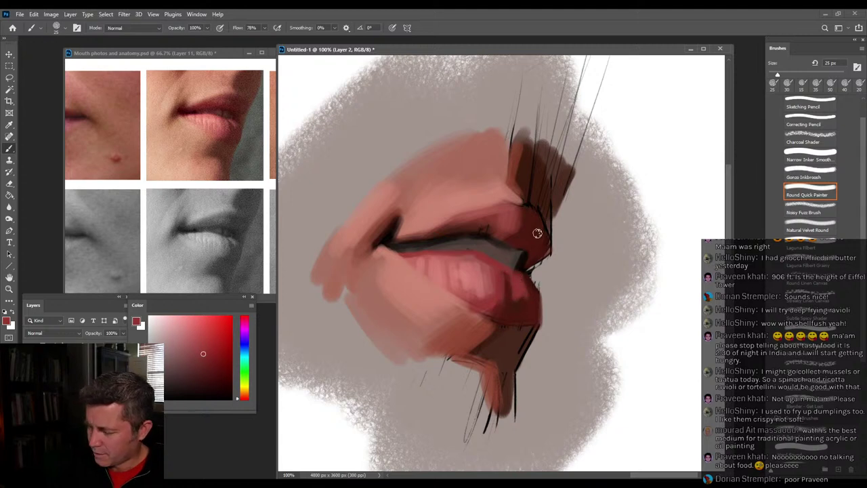
Paint sampled dark brown over the sketch lines in the shadow areas above the upper lip and on the chin at 30 px.
alt+click(536, 196)
key(])
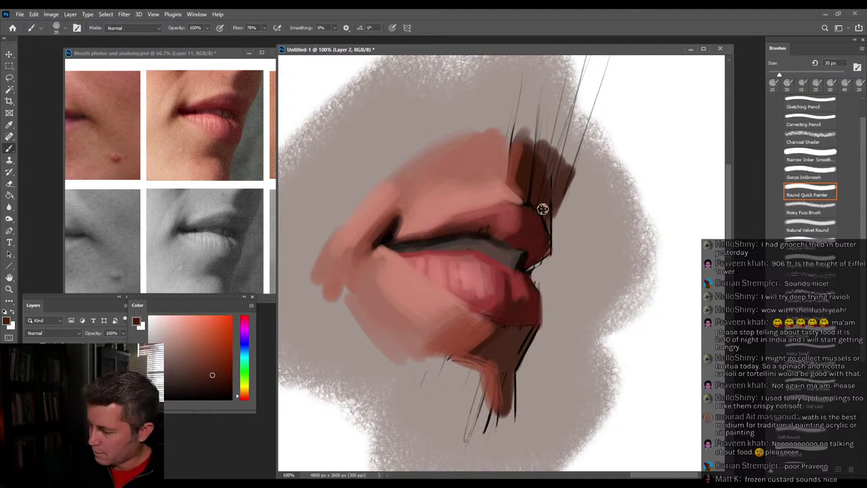
mouse_move(546, 218)
mouse_down()
mouse_move(533, 194)
mouse_move(535, 149)
mouse_move(551, 159)
mouse_move(551, 178)
mouse_move(562, 175)
mouse_move(533, 174)
mouse_move(535, 139)
mouse_up()
mouse_move(529, 342)
mouse_down()
mouse_move(508, 367)
mouse_move(522, 341)
mouse_move(509, 333)
mouse_move(486, 353)
mouse_move(504, 368)
mouse_move(484, 362)
mouse_move(505, 419)
mouse_move(501, 370)
mouse_move(498, 387)
mouse_move(477, 351)
mouse_move(440, 368)
mouse_move(472, 343)
mouse_move(511, 345)
mouse_move(543, 333)
mouse_move(520, 363)
mouse_up()
Trim the far profile of the lips, chin and upper-lip skin with sampled background grey at 30 px.
alt+click(543, 363)
drag(535, 281, 550, 334)
drag(539, 274, 569, 252)
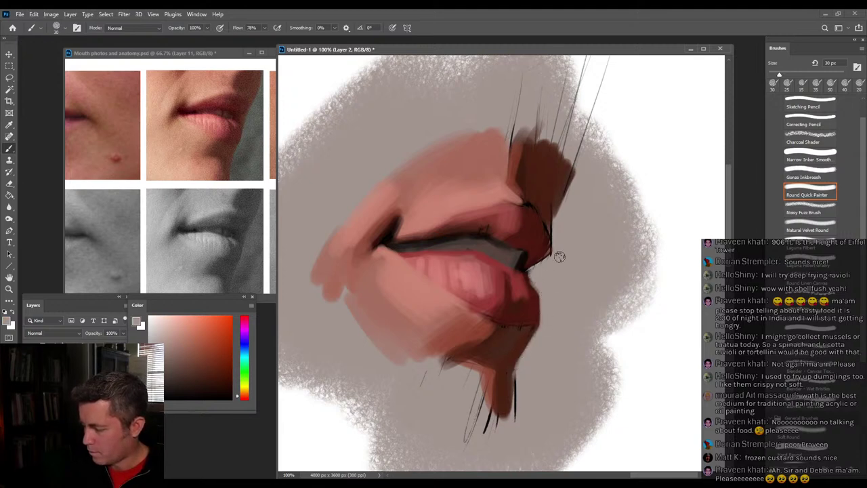
drag(561, 212, 572, 189)
Cover the upper lip's far outline with dark brown and extend light skin tone along the philtrum edge at 30 px.
alt+click(526, 193)
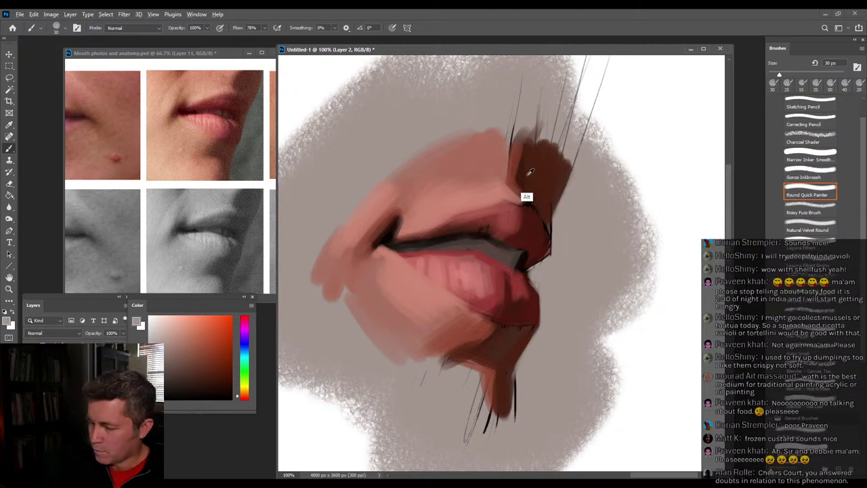
click(208, 369)
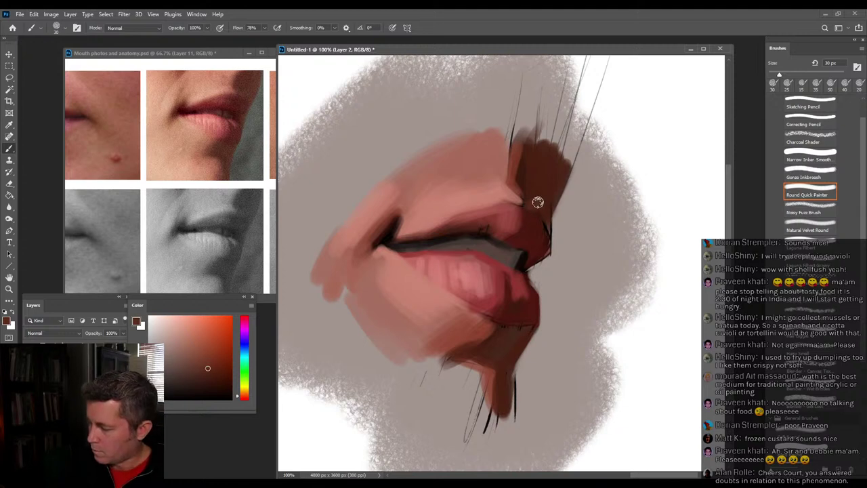
alt+click(503, 148)
drag(512, 191, 508, 142)
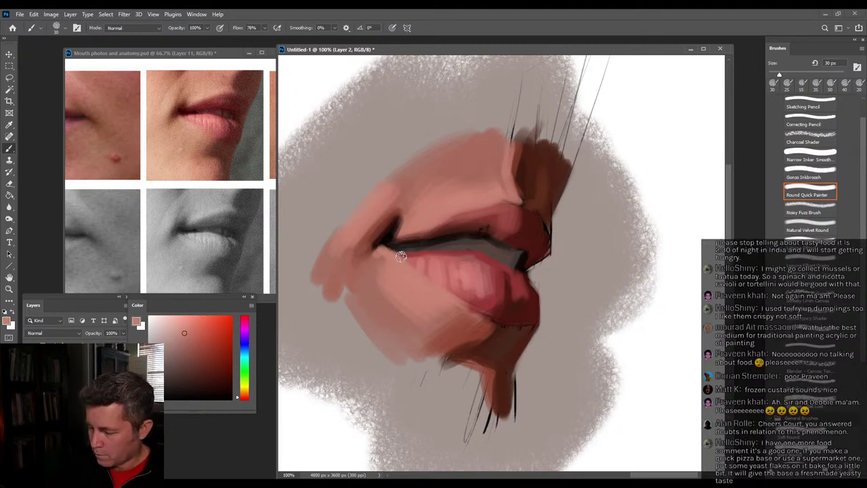
Smooth the skin below the mouth corner with sampled skin tones, and extend the lower chin edge at 45 px.
alt+click(370, 265)
mouse_move(382, 254)
mouse_down()
mouse_move(403, 283)
mouse_move(387, 286)
mouse_up()
alt+click(405, 292)
alt+click(426, 334)
alt+click(438, 346)
key(bracketright)
key(bracketright)
key(bracketright)
mouse_move(431, 362)
mouse_down()
mouse_move(474, 363)
mouse_move(457, 363)
mouse_move(489, 373)
mouse_up()
Blend sampled browns and reds into the shadow under the lower lip and along its lower edge at 45 px.
alt+click(467, 340)
alt+click(480, 352)
alt+click(483, 336)
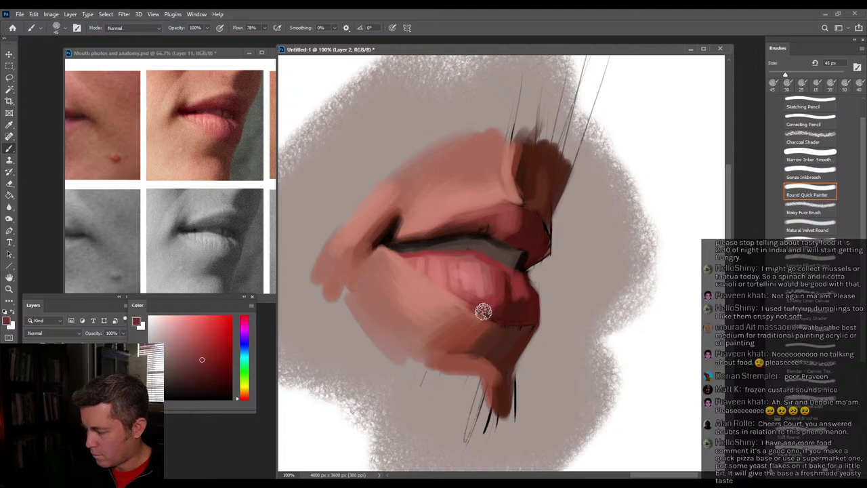
alt+click(485, 325)
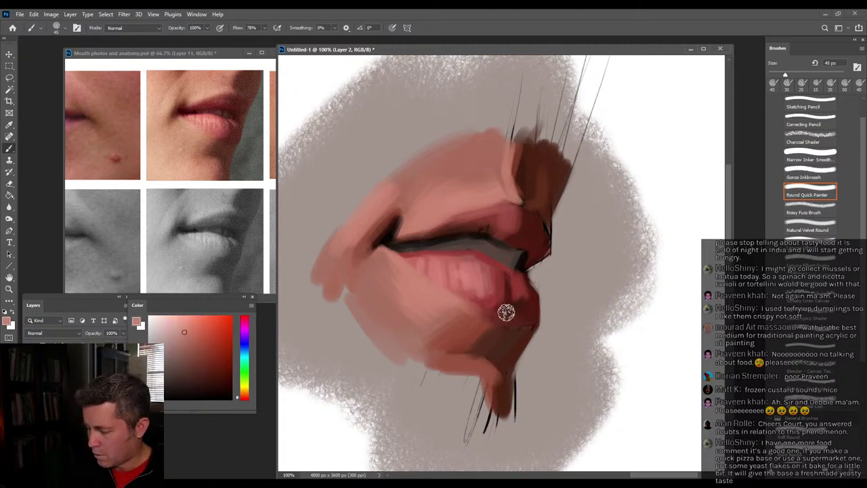
alt+click(494, 296)
mouse_move(499, 289)
mouse_down()
mouse_move(482, 303)
mouse_move(486, 296)
mouse_move(424, 279)
mouse_up()
key([)
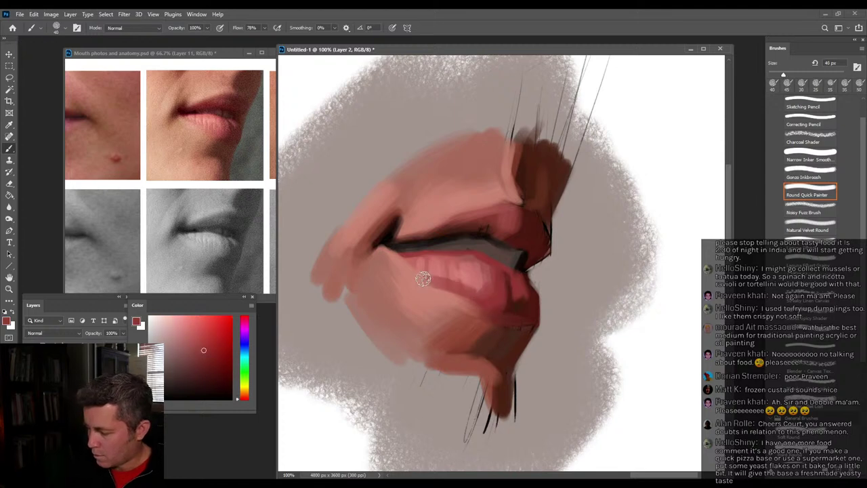
Blend the lit skin below the lower lip with sampled skin tones using the Natural Velvet Round brush at 50 px.
click(824, 232)
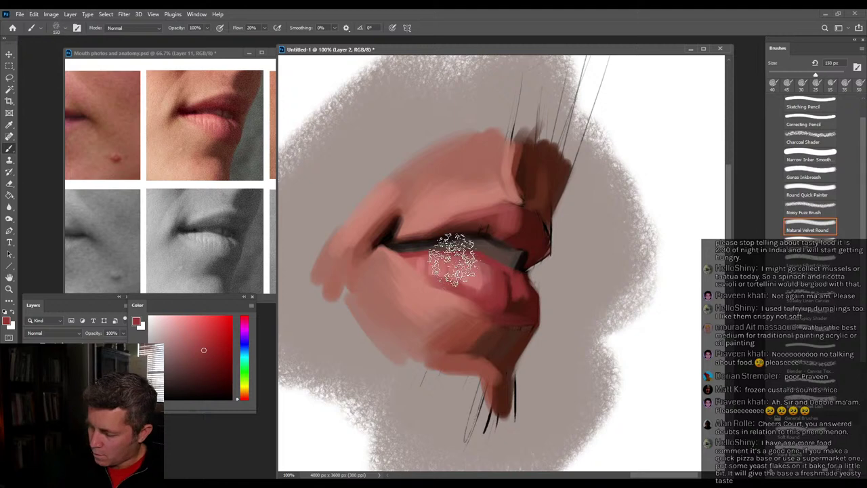
key(bracketleft)
key(bracketleft)
key(bracketleft)
key(bracketleft)
key(bracketleft)
alt+click(436, 285)
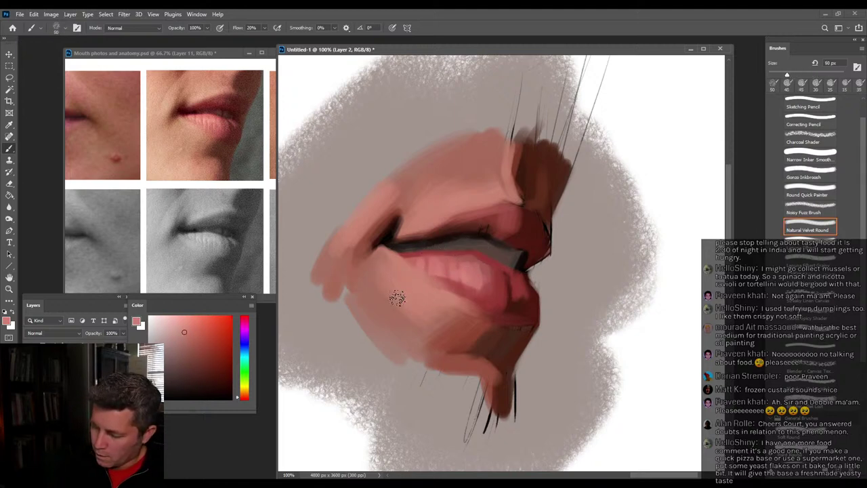
alt+click(428, 341)
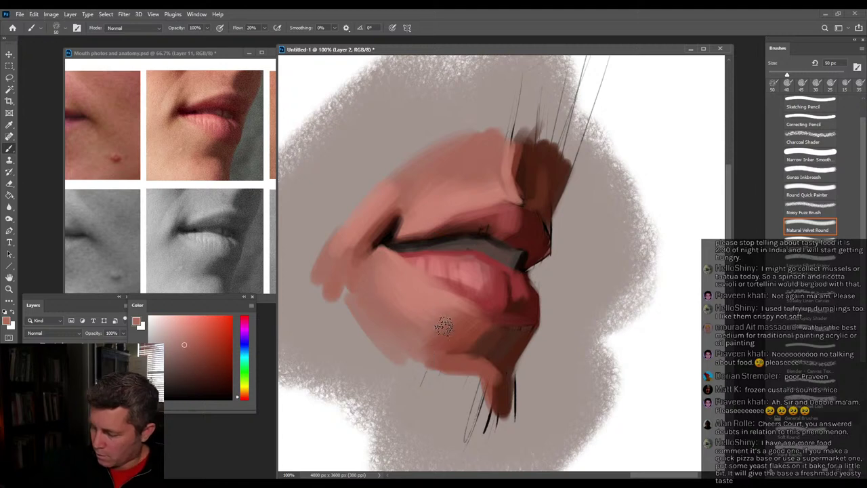
Soften the chin and the shadow under the lower lip with sampled browns at 70 px and 50 px.
key(bracketright)
key(bracketright)
alt+click(469, 363)
key(bracketleft)
key(bracketleft)
alt+click(484, 340)
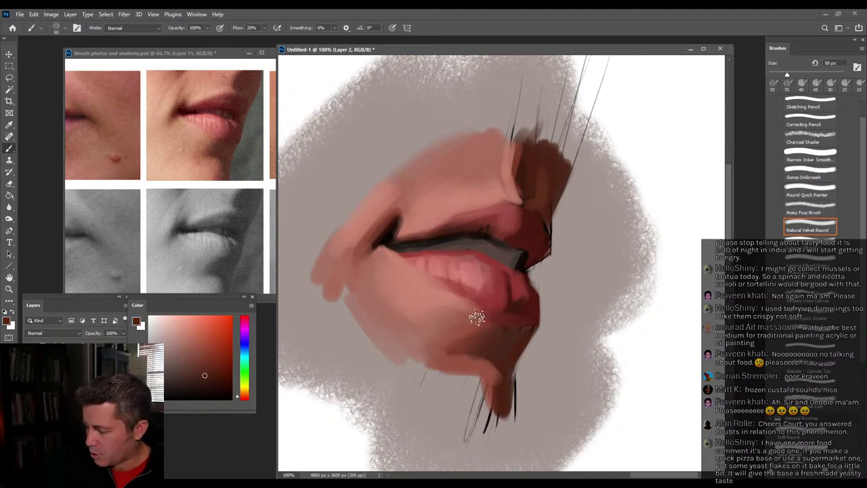
Soften the cheek fold and the skin around the mouth corner with sampled skin tones at 50 px and 30 px.
alt+click(382, 206)
drag(348, 250, 390, 207)
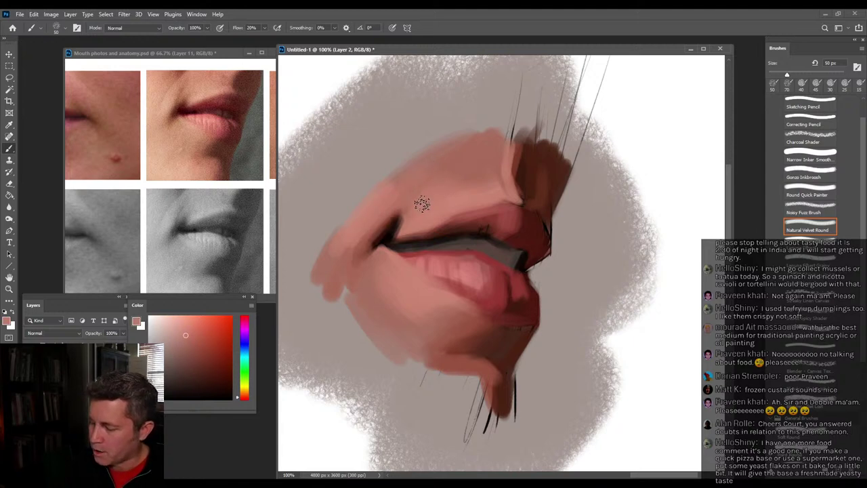
alt+click(366, 247)
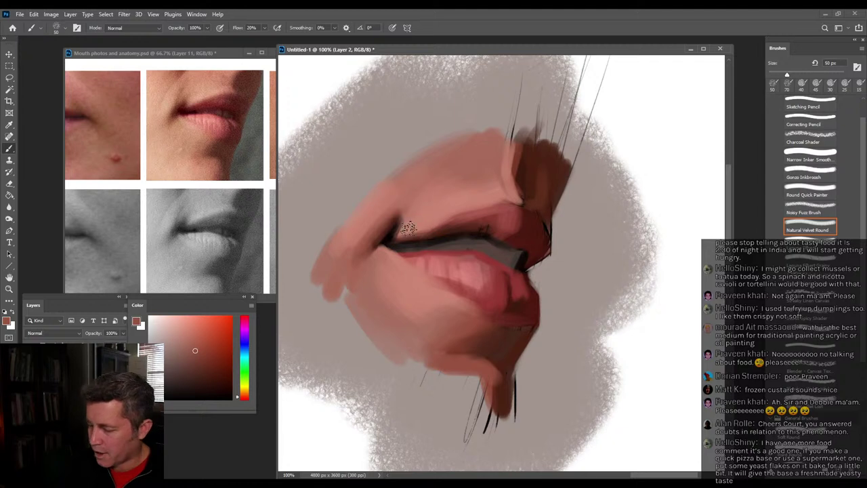
key(bracketleft)
key(bracketleft)
alt+click(431, 242)
alt+click(407, 226)
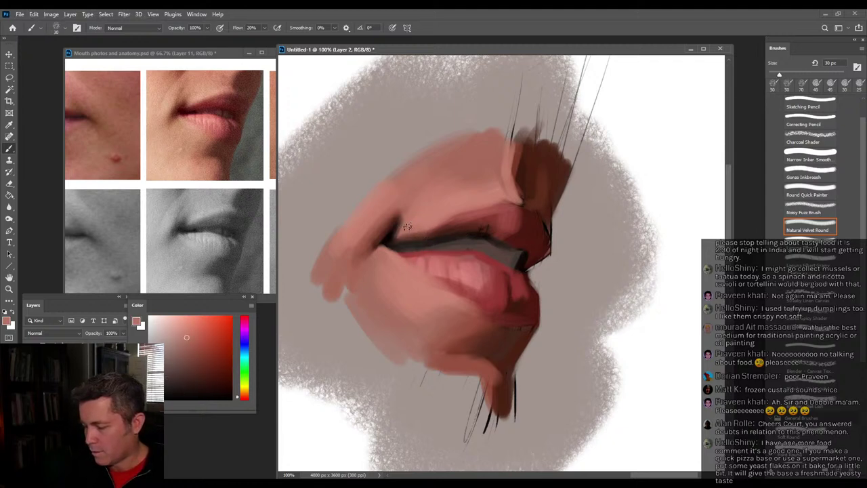
Blend sampled reds and dark red across the upper lip at 30 px, covering the leftover sketch marks near its underside.
alt+click(498, 214)
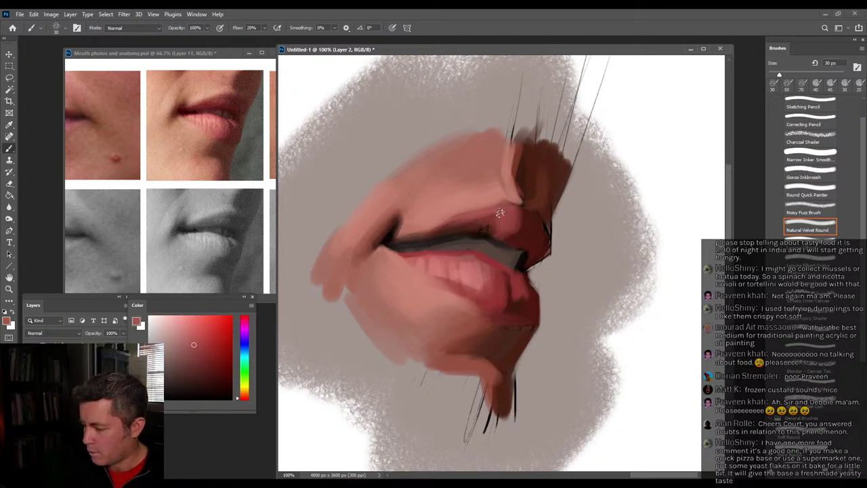
alt+click(519, 255)
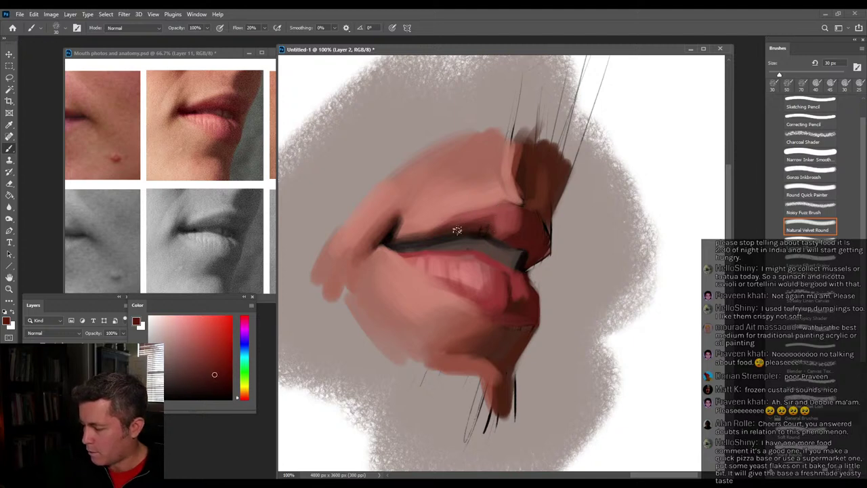
drag(486, 217, 442, 228)
alt+click(498, 217)
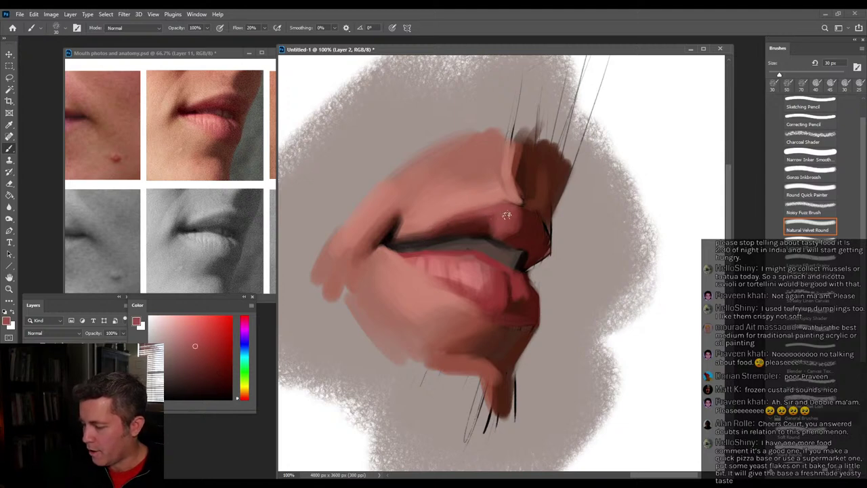
Soften the philtrum edge between the light skin and dark brown shadow above the upper lip with sampled tones at 30 px.
alt+click(502, 177)
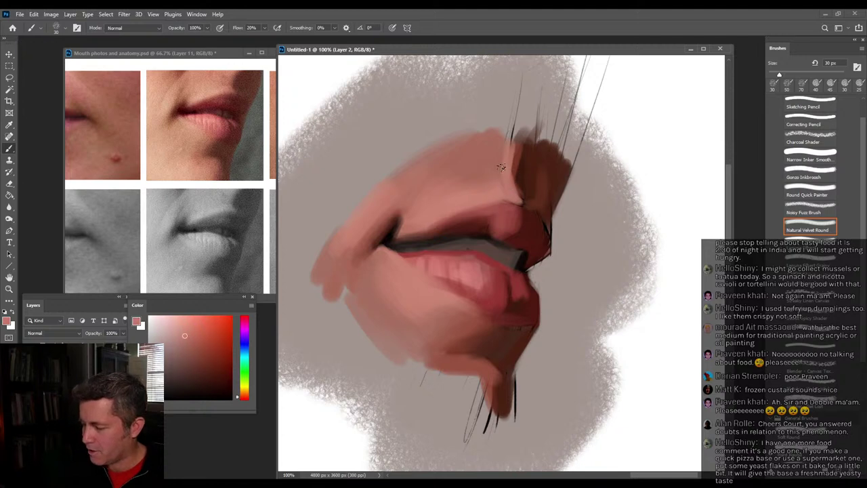
alt+click(516, 179)
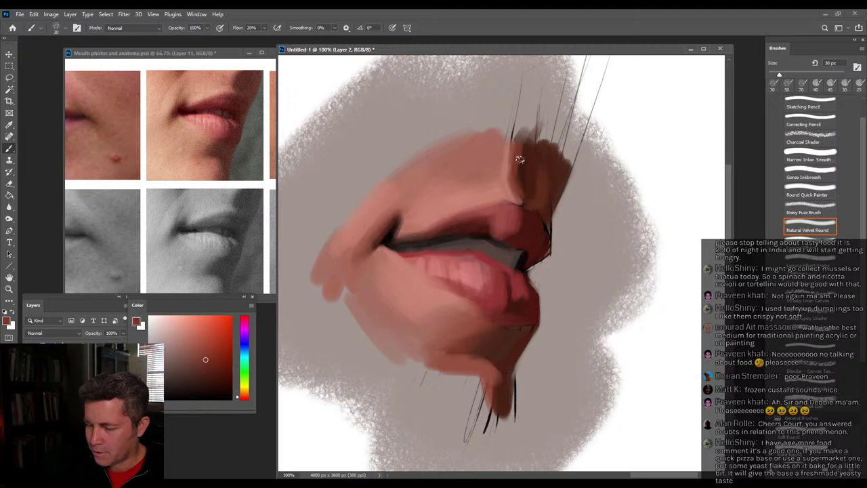
alt+click(504, 194)
alt+click(533, 223)
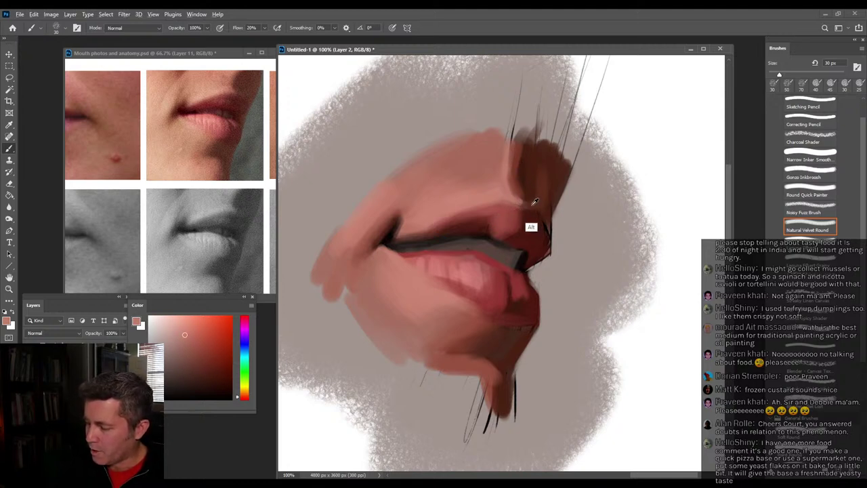
alt+click(527, 201)
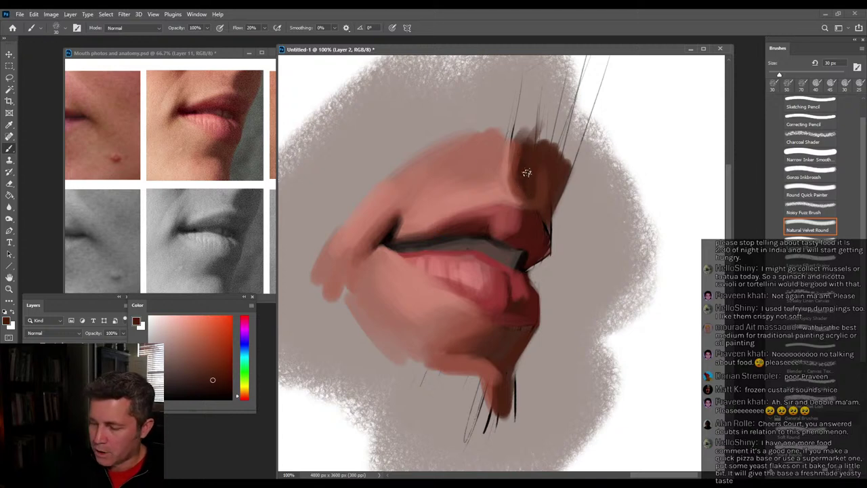
alt+click(542, 207)
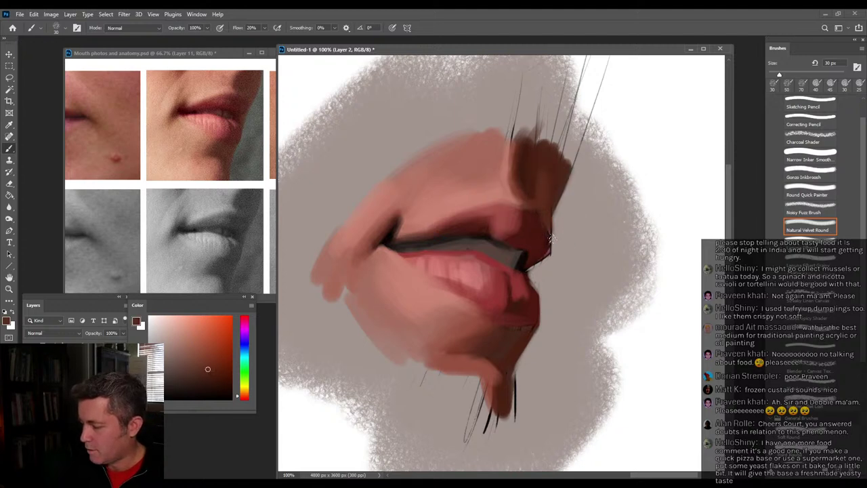
Clean the far lip profile with background grey and fill the far mouth corner with sampled dark browns and reds at 20 px.
alt+click(559, 250)
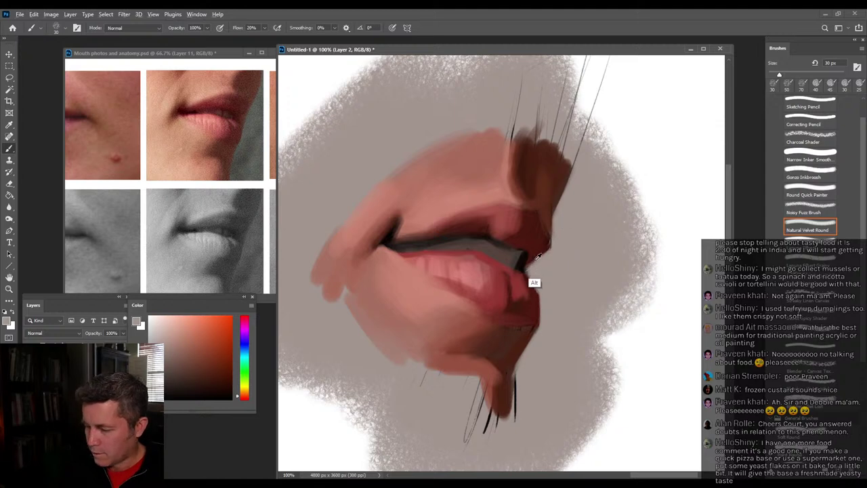
alt+click(539, 249)
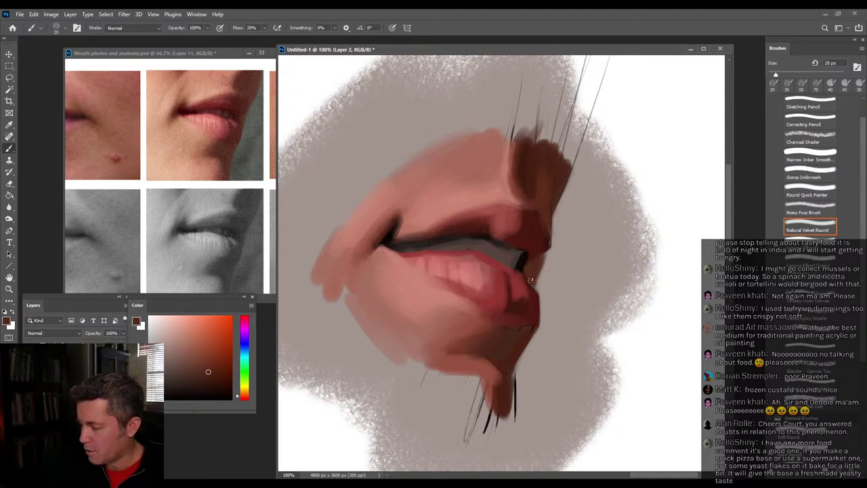
alt+click(551, 248)
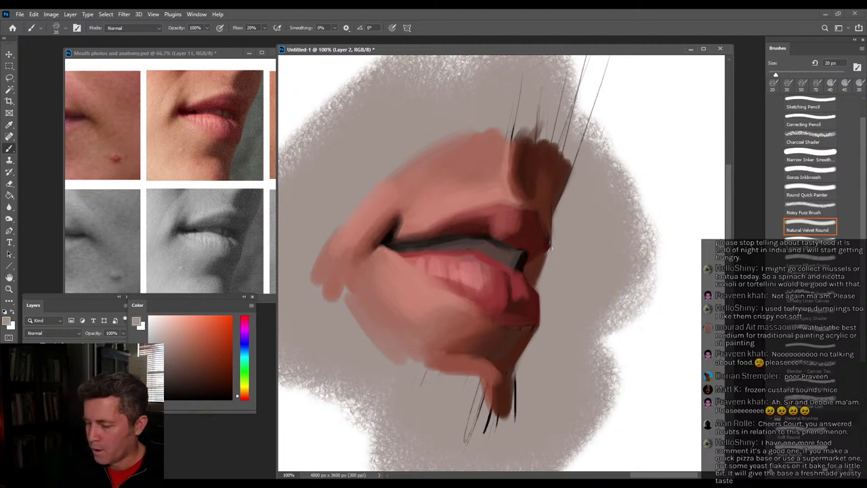
alt+click(526, 263)
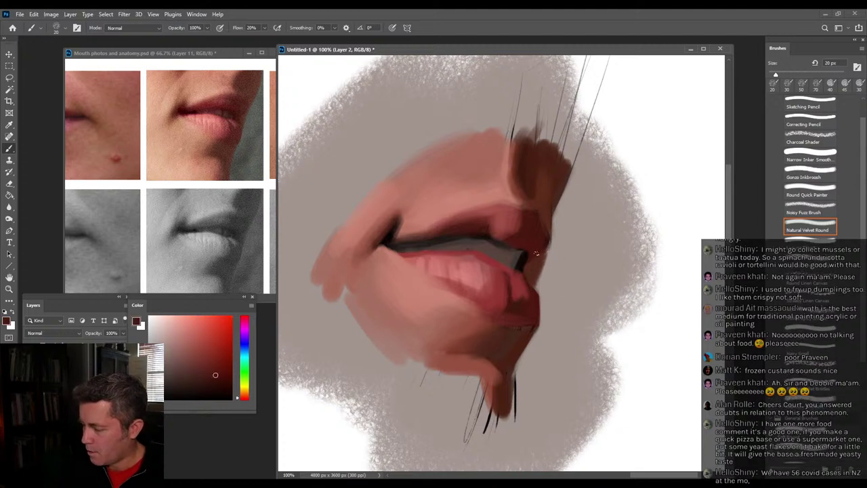
alt+click(531, 253)
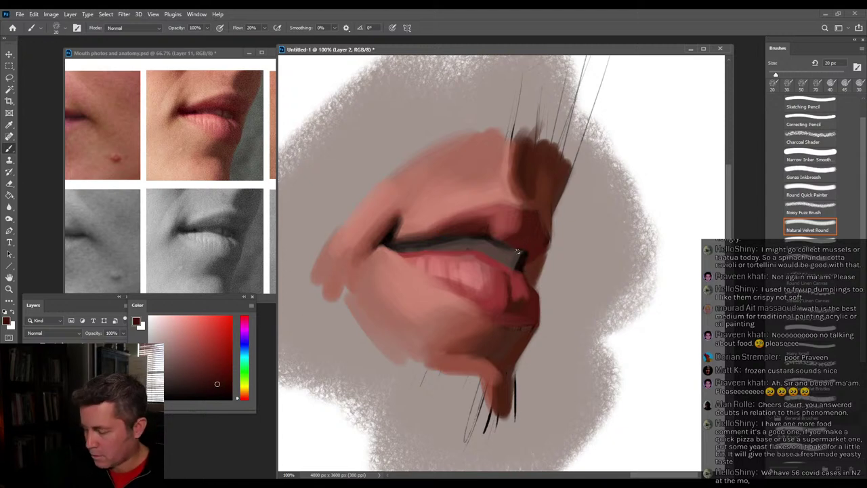
Darken the upper lip's underside with near-black red and paint the far teeth divisions with sampled darks and greys at 20 px.
click(225, 388)
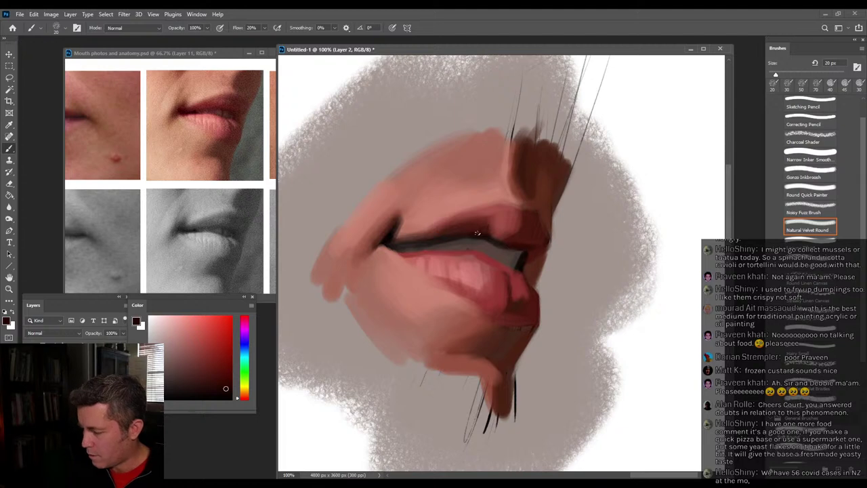
alt+click(486, 269)
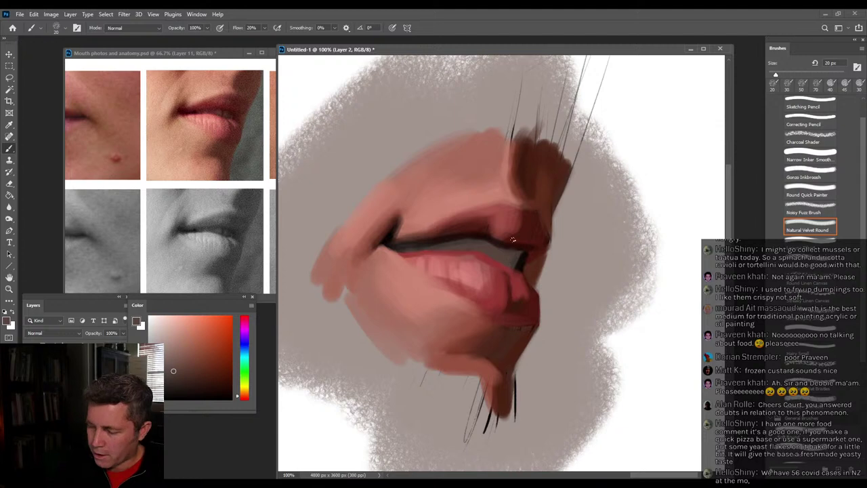
alt+click(517, 249)
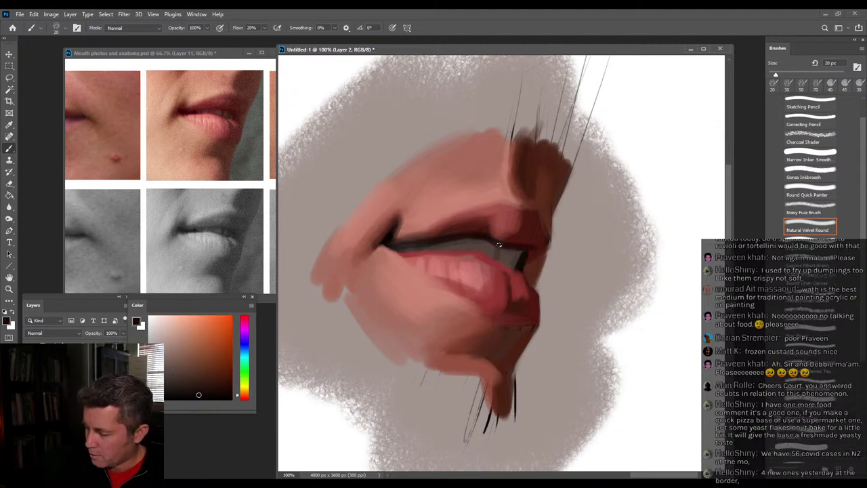
alt+click(494, 256)
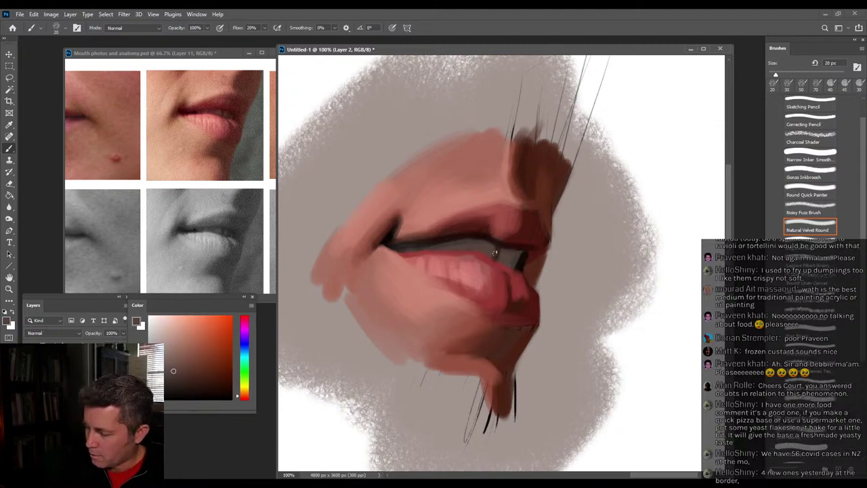
alt+click(519, 254)
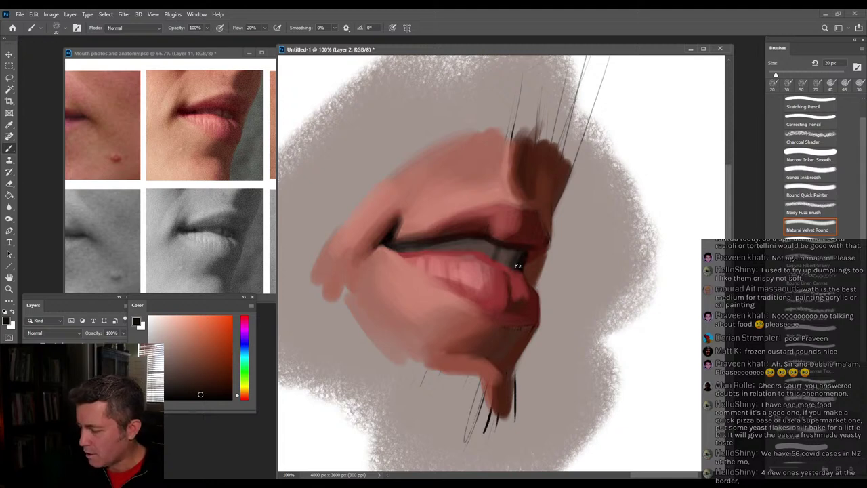
Paint warmer, lighter brown tones over the near front teeth at 20 px, shifting the hue from red toward orange.
alt+click(463, 247)
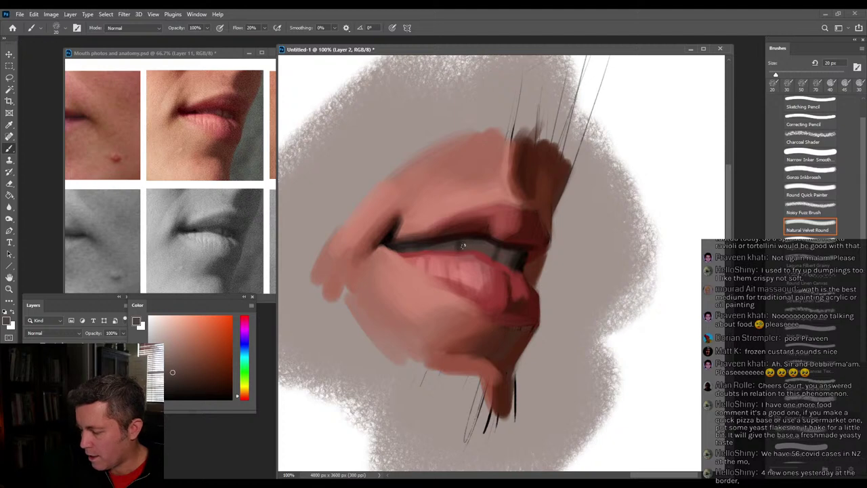
click(183, 353)
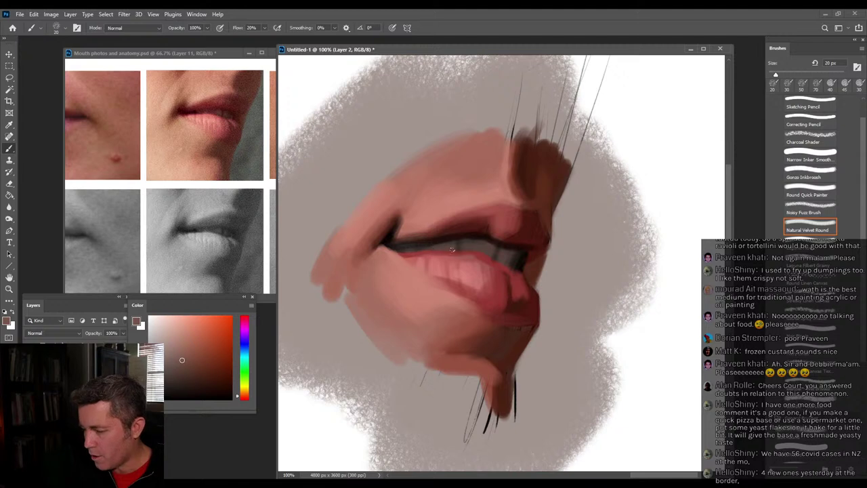
click(182, 352)
click(245, 394)
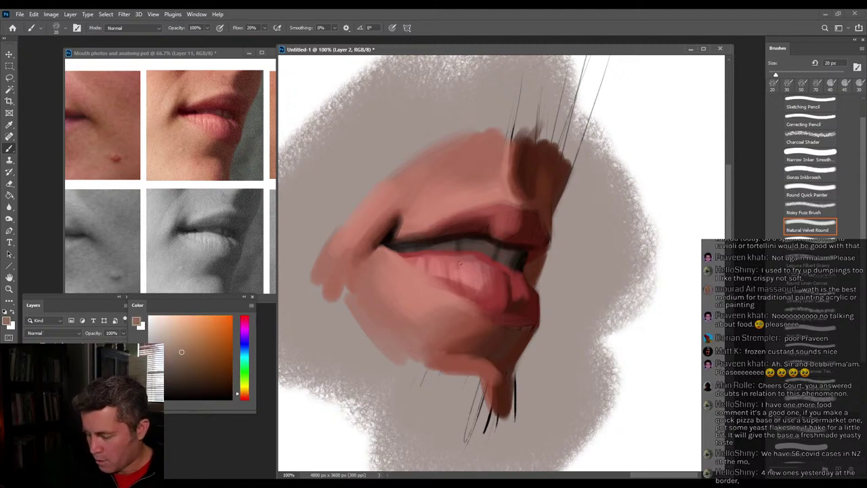
click(194, 354)
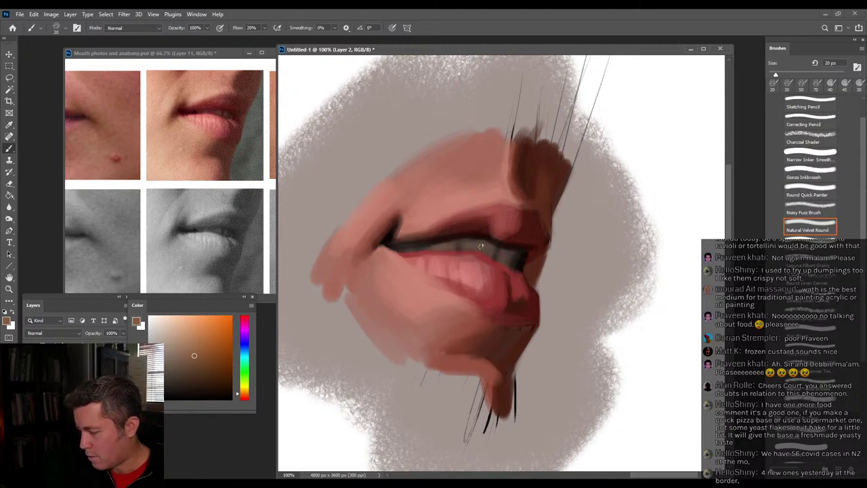
Paint saturated and dark reds along the upper lip's lower edge toward the near mouth corner at 20 px.
alt+click(479, 232)
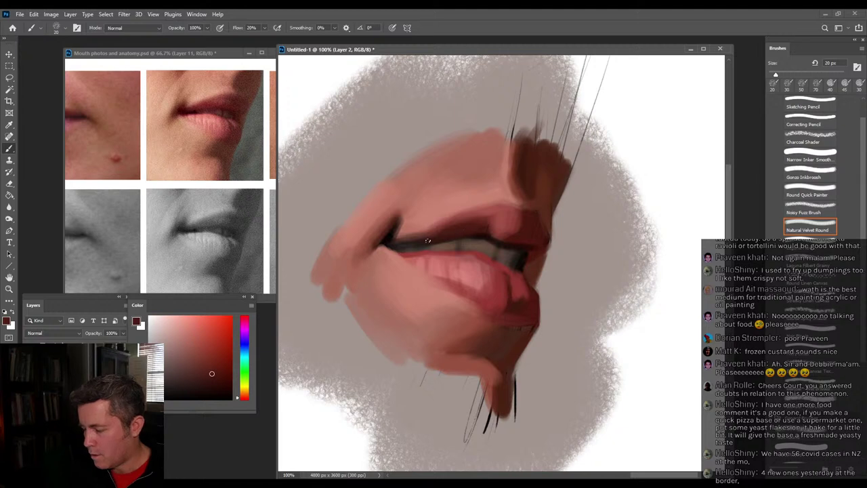
click(214, 355)
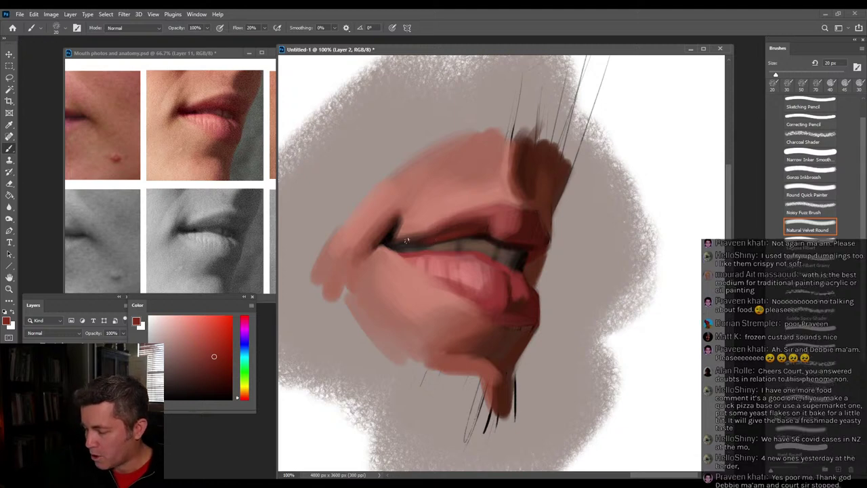
alt+click(466, 228)
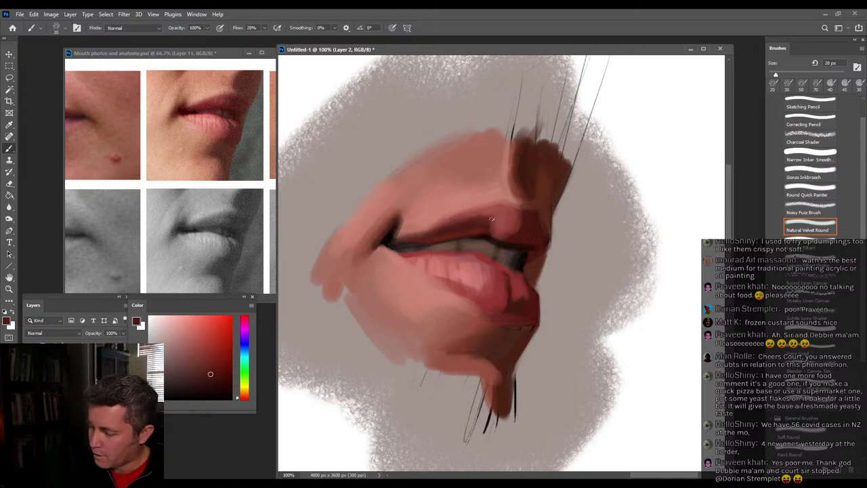
Blend sampled dark reds through the upper lip and skin pinks above its edge, enlarging the brush to 30 px.
alt+click(472, 230)
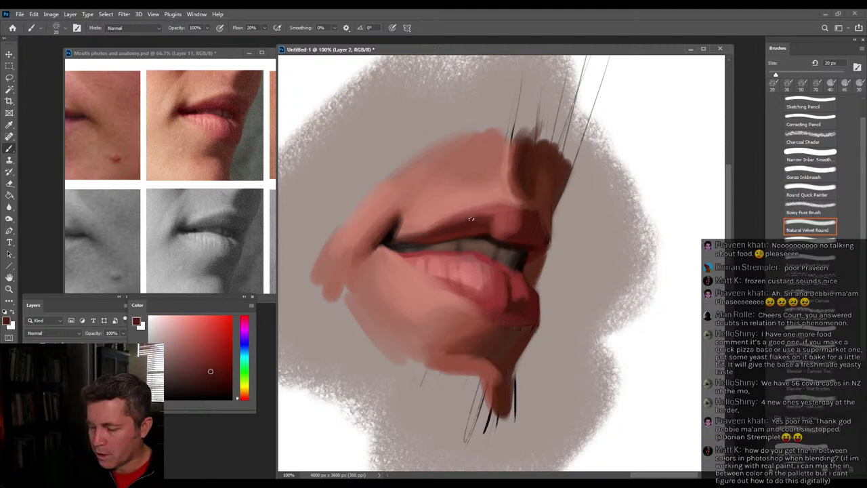
alt+click(482, 230)
key(bracketright)
key(bracketright)
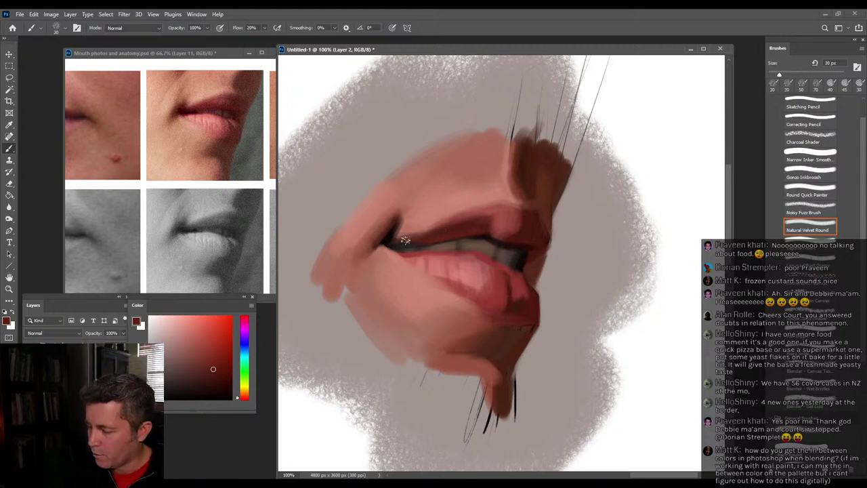
alt+click(455, 204)
alt+click(509, 193)
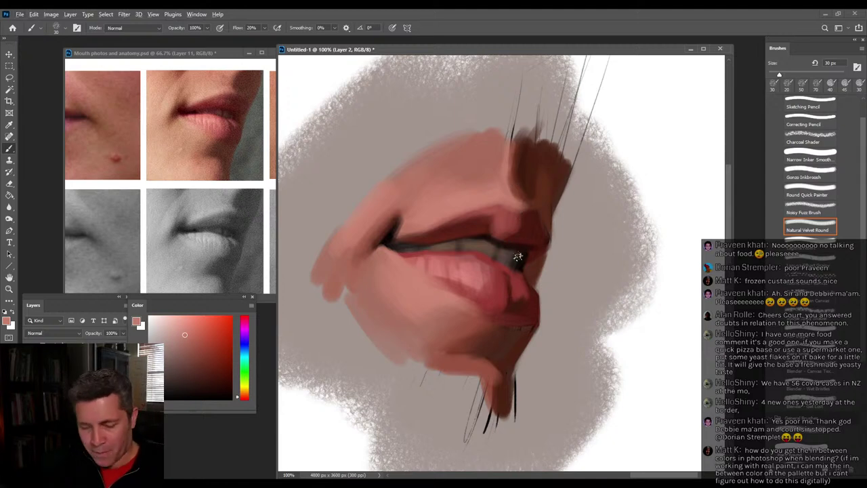
Deepen the far side of the lower lip with sampled dark reds at 30 px, refining its edge at 9 px.
alt+click(533, 292)
alt+click(506, 317)
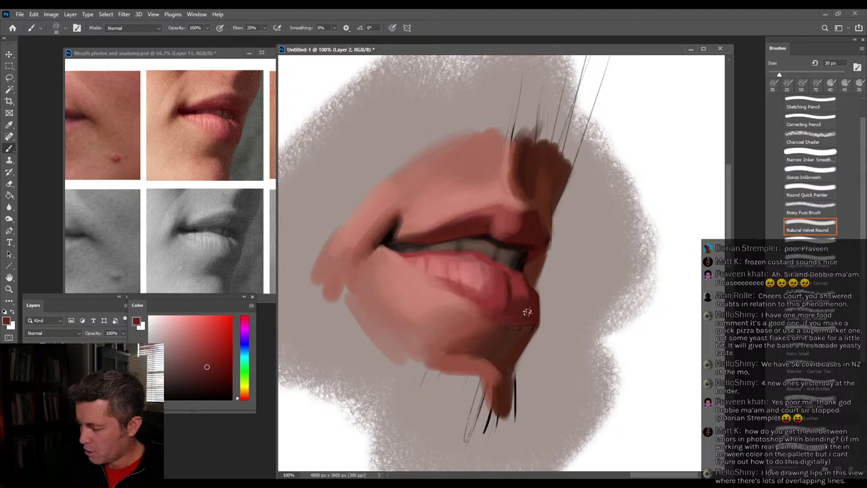
alt+click(533, 289)
key(bracketleft)
key(bracketleft)
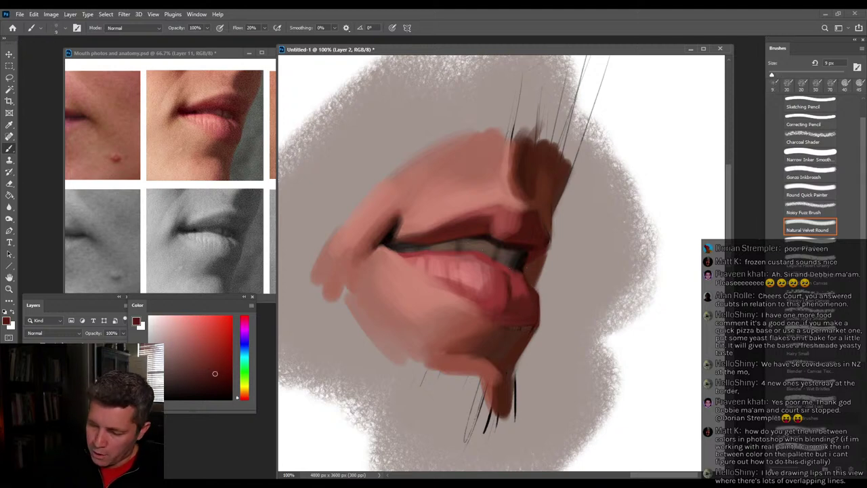
Touch up the front teeth with a sampled muted brown at 15 px and lighten the skin bordering the lips with pale pink at 30 px.
alt+click(478, 249)
alt+click(478, 246)
key(bracketright)
key(bracketright)
click(463, 250)
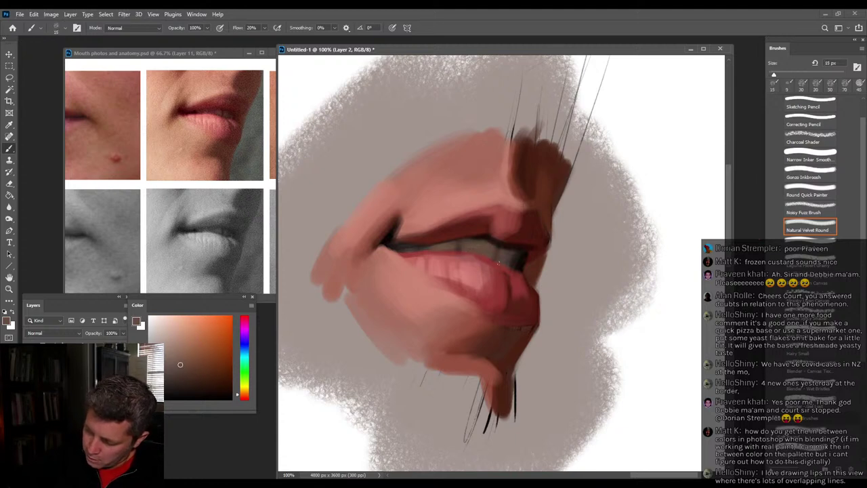
alt+click(427, 285)
click(178, 324)
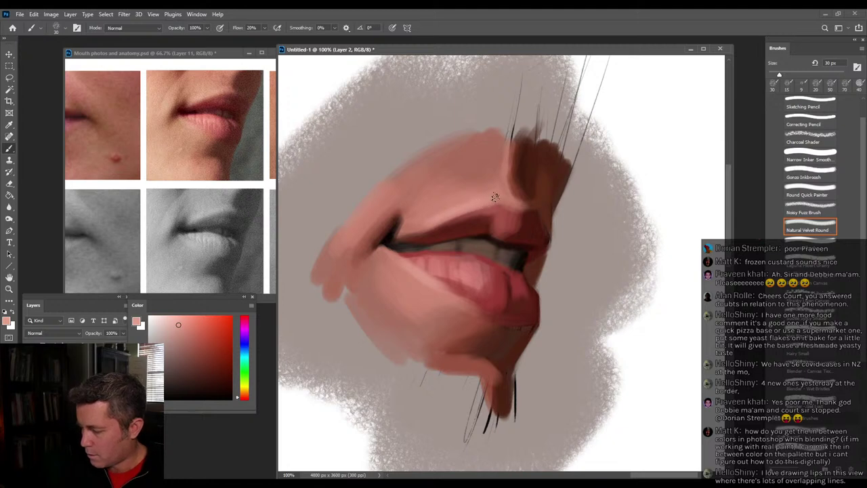
Blend sampled dark and medium reds into the far half of the lower lip at 30 px and 25 px.
alt+click(532, 311)
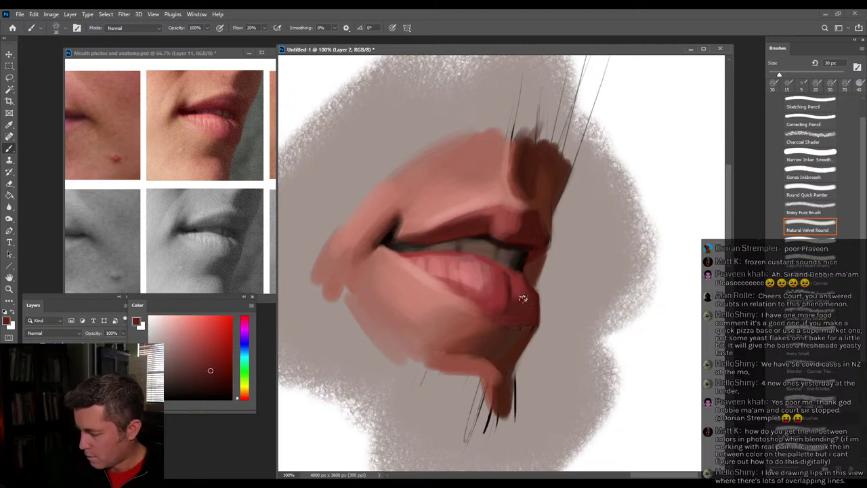
alt+click(509, 286)
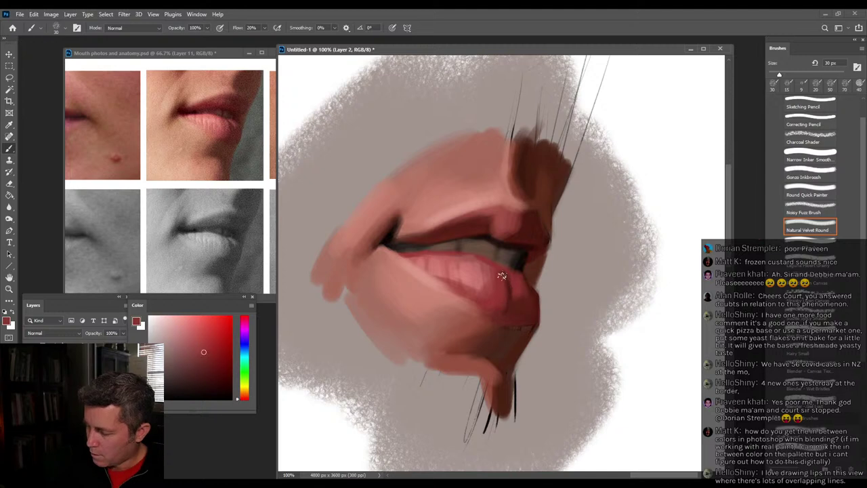
alt+click(515, 300)
key(bracketleft)
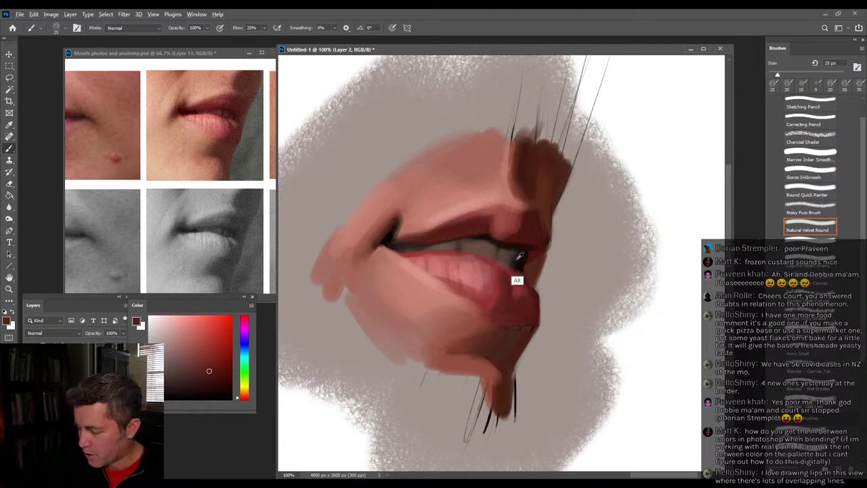
alt+click(489, 222)
alt+click(516, 221)
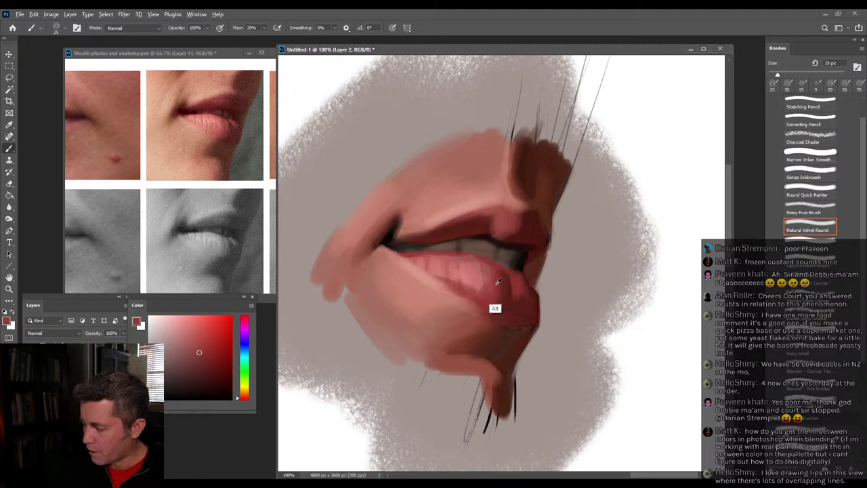
Soften the near half of the lower lip and its lower border with sampled light pinks at 25 px.
alt+click(418, 267)
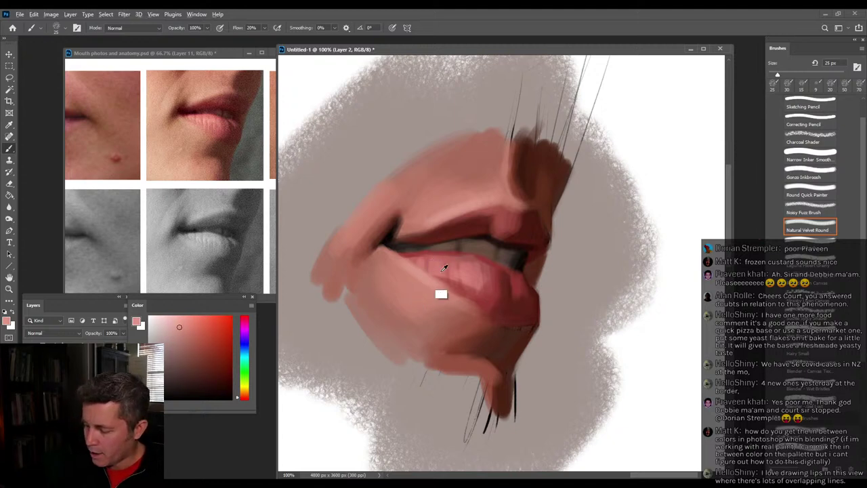
alt+click(438, 266)
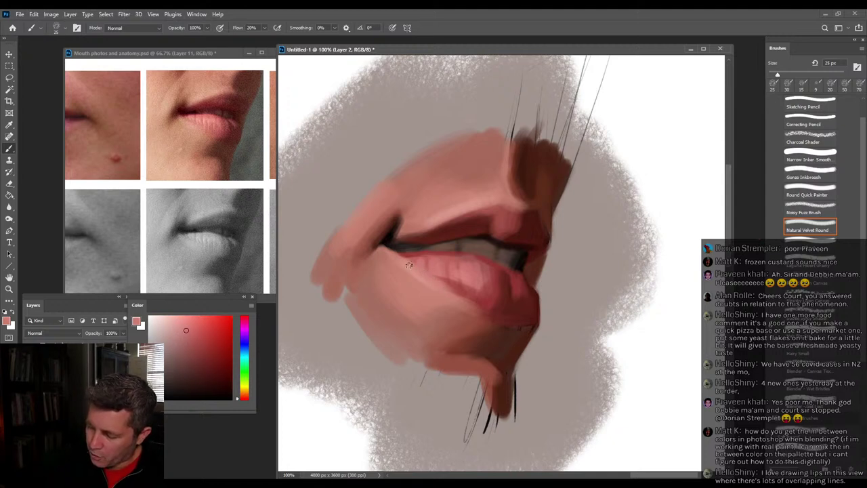
alt+click(426, 273)
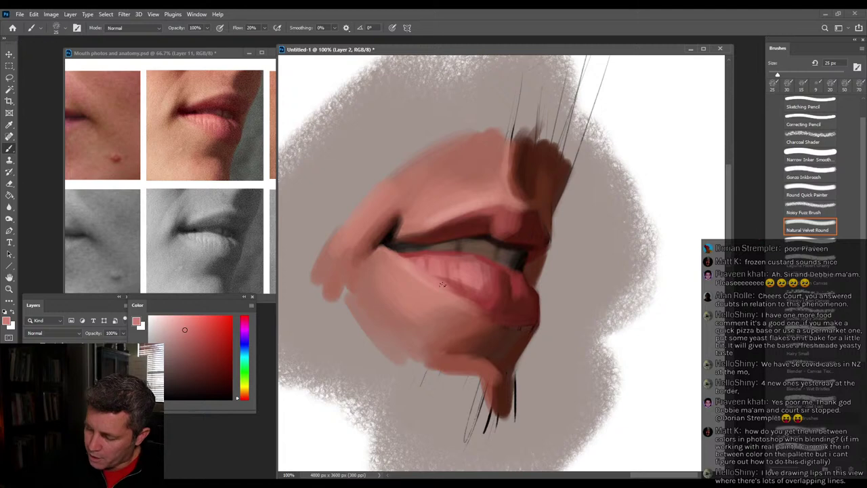
alt+click(405, 266)
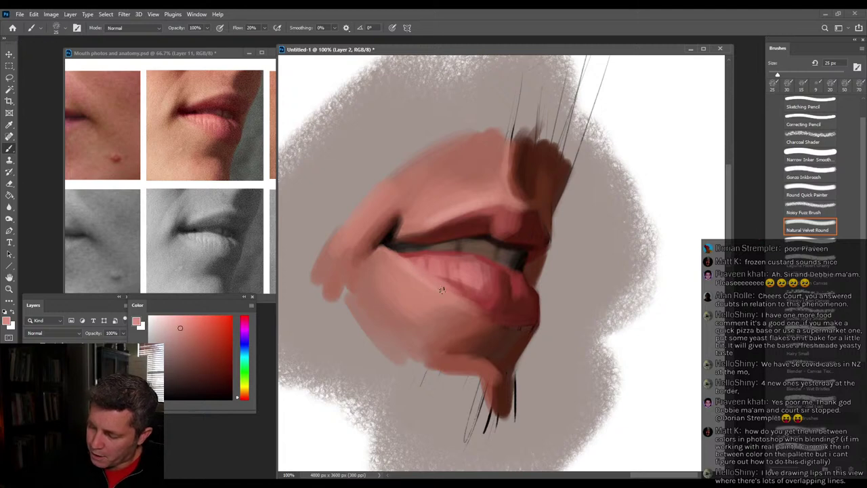
key(bracketright)
key(bracketright)
key(bracketright)
key(bracketright)
key(bracketright)
key(bracketright)
mouse_move(674, 113)
mouse_down()
mouse_move(660, 149)
mouse_move(691, 217)
mouse_move(618, 376)
mouse_up()
mouse_move(308, 433)
mouse_down()
mouse_move(380, 332)
mouse_move(405, 374)
mouse_move(458, 411)
mouse_up()
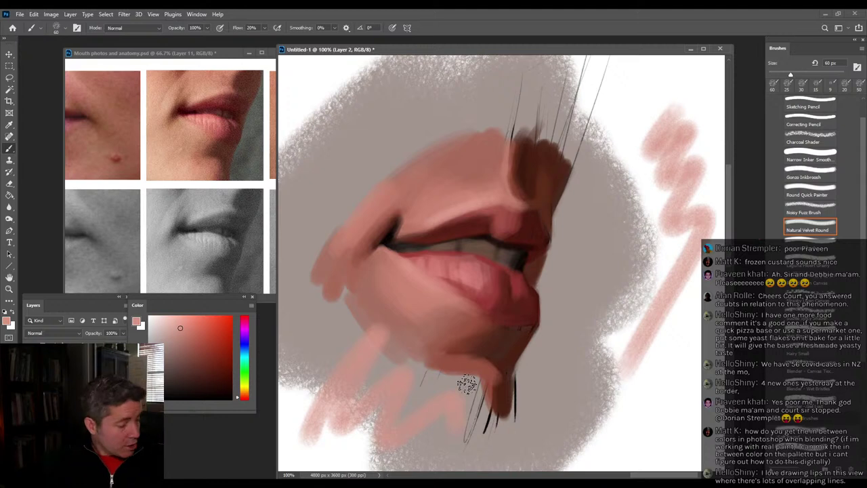
key(ctrl+z)
key(ctrl+z)
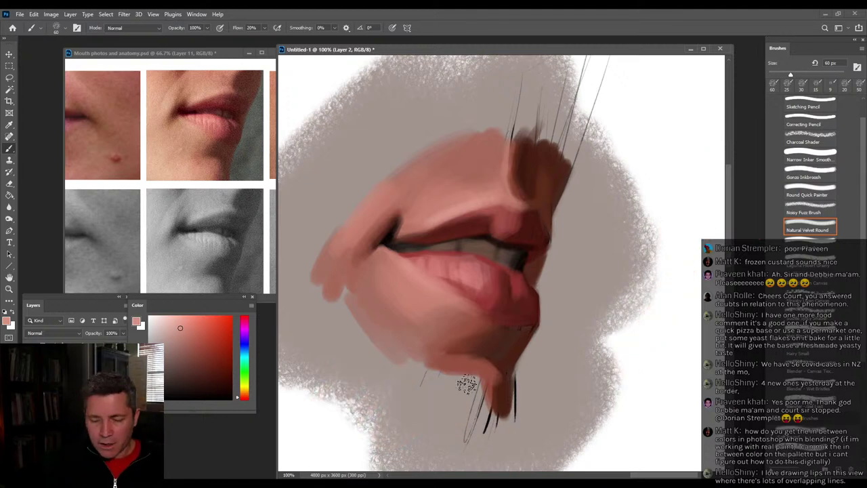
Paint a sampled medium red softly along the lower lip's upper edge toward the near corner at 35 px.
key(bracketleft)
key(bracketleft)
key(bracketleft)
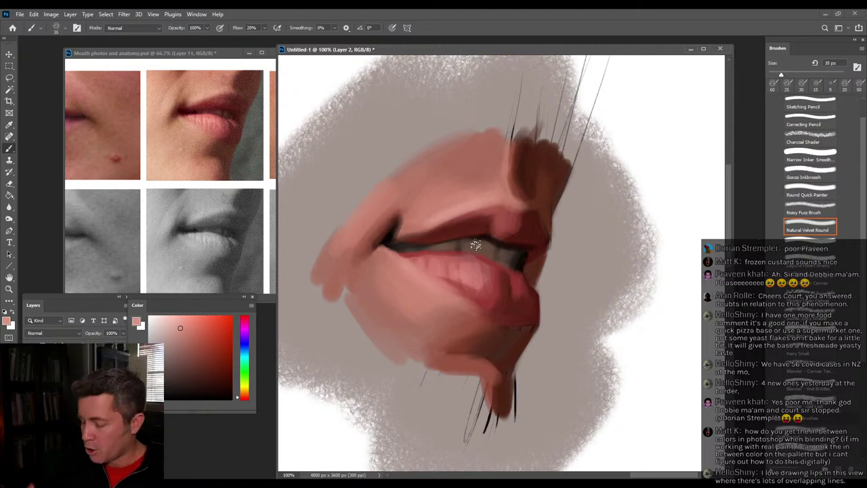
alt+click(493, 290)
key(bracketleft)
key(bracketleft)
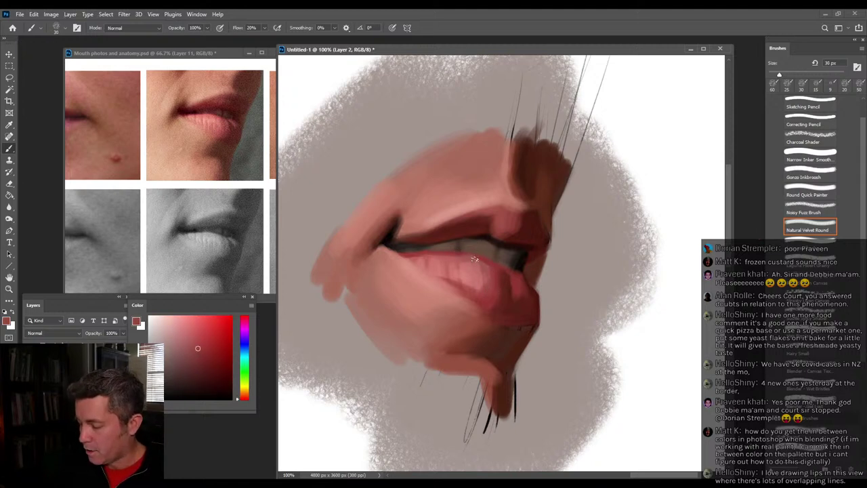
key(bracketright)
key(bracketright)
drag(465, 259, 411, 257)
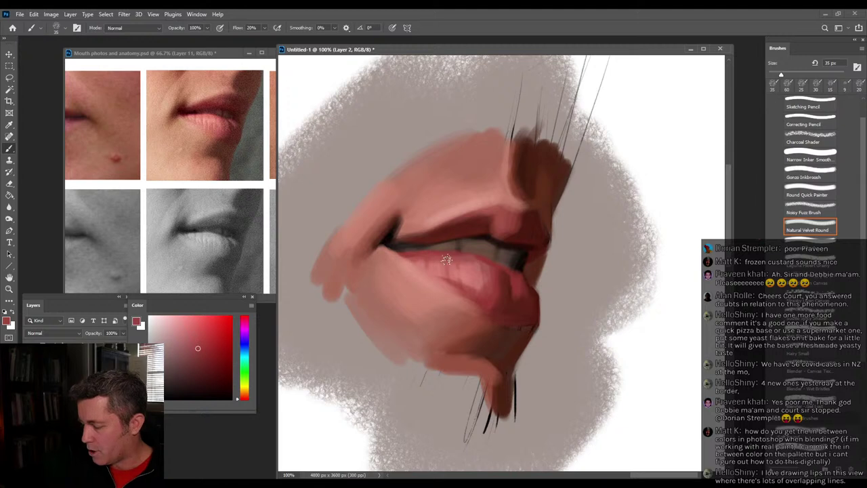
alt+click(497, 299)
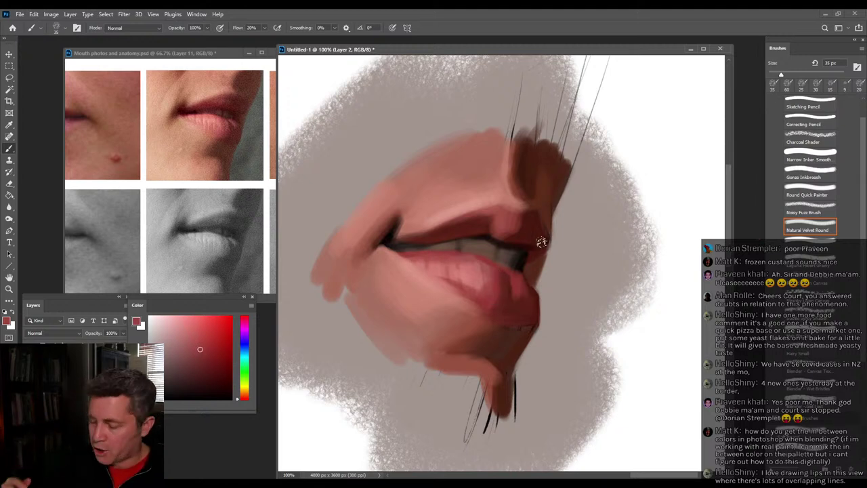
Refine the near part of the upper lip with sampled skin pink along its border at 35 px and reds inside at 25 px.
alt+click(440, 224)
drag(437, 222, 470, 211)
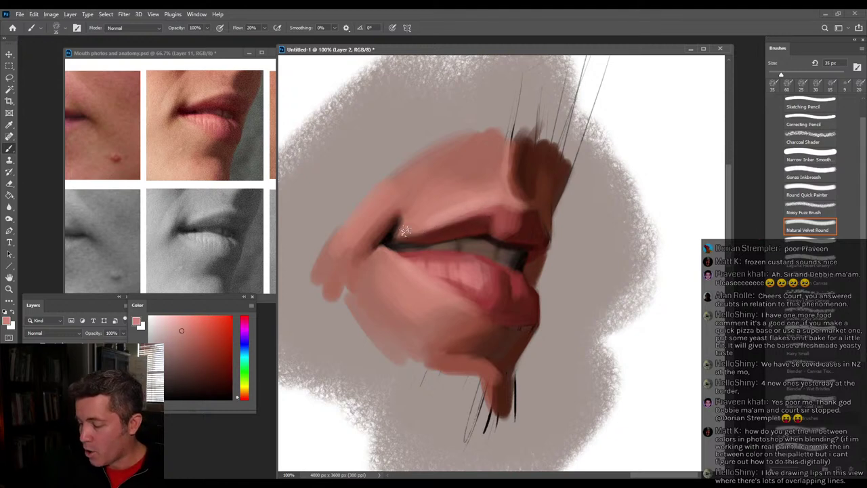
alt+click(452, 227)
alt+click(453, 226)
key(bracketleft)
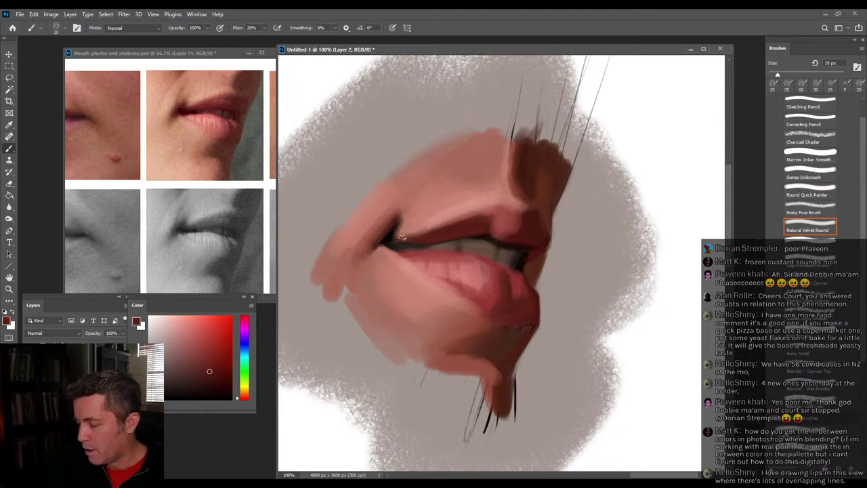
alt+click(497, 218)
alt+click(497, 223)
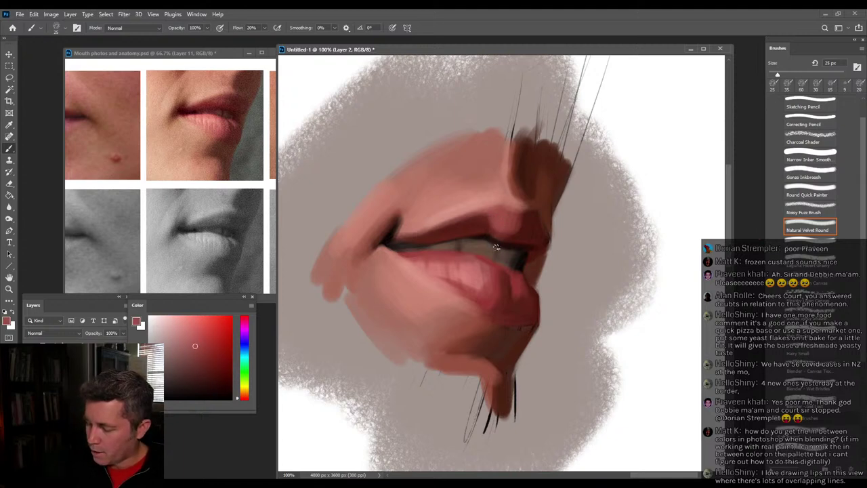
Smooth the centre of the lower lip by blending sampled pink and deep red at 35 px.
alt+click(473, 278)
key(bracketright)
alt+click(493, 309)
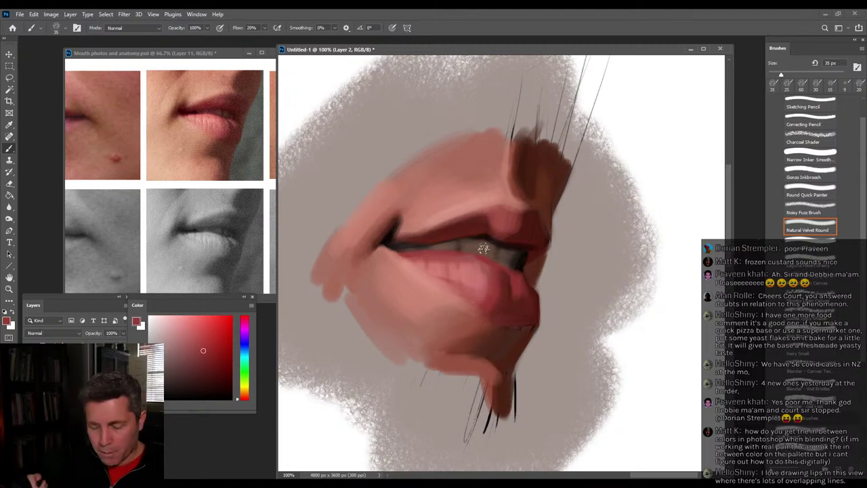
key(alt)
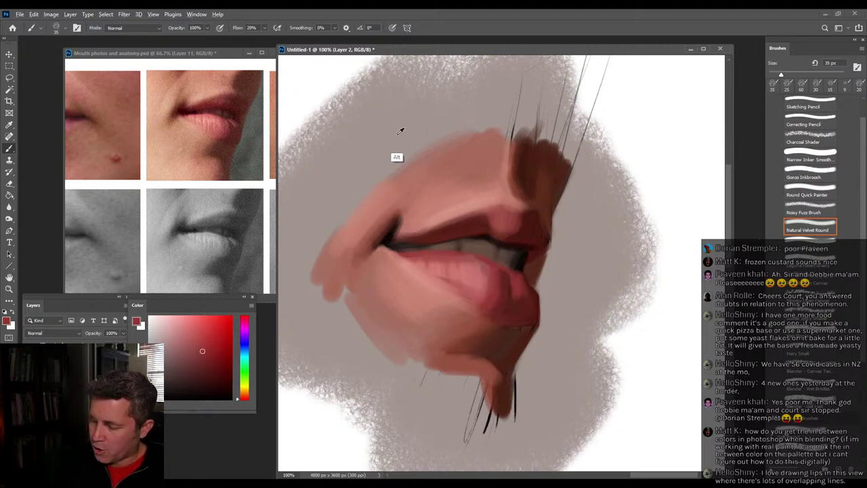
Darken the line between the near mouth corner and the teeth with sampled near-black browns at 20 px.
alt+click(399, 248)
alt+click(400, 248)
key(bracketleft)
key(bracketleft)
drag(400, 248, 434, 247)
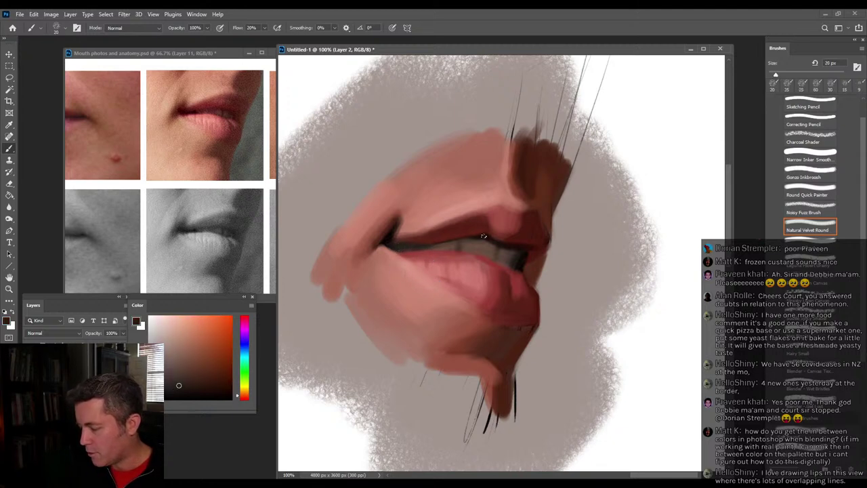
alt+click(484, 236)
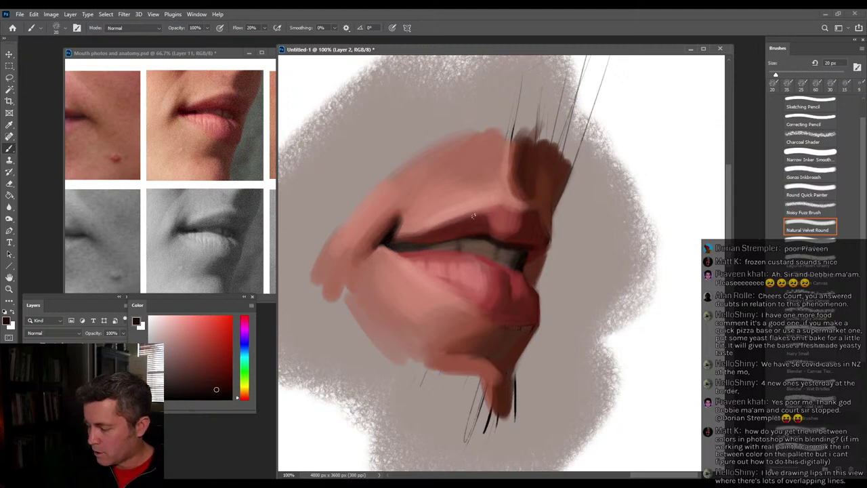
Blend muted red over the upper lip at 40 px and shift the Color panel slightly aside.
alt+click(499, 242)
key(bracketright)
key(bracketright)
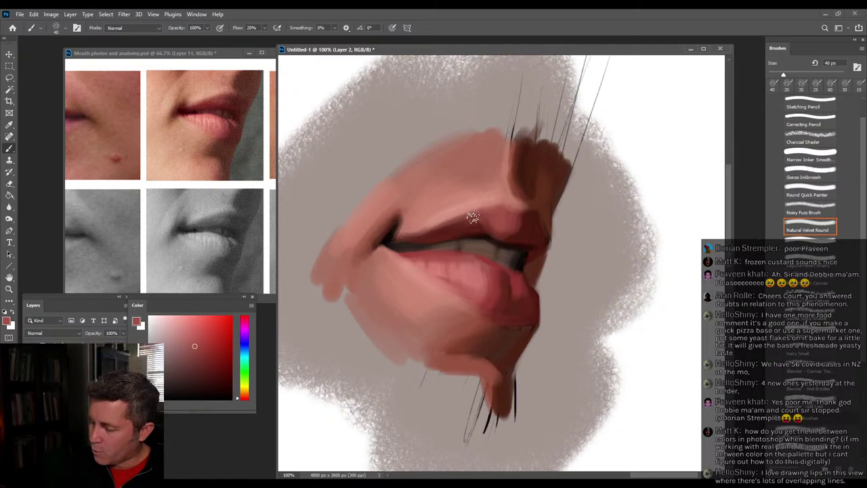
mouse_move(202, 301)
mouse_down()
mouse_move(387, 161)
mouse_move(383, 139)
mouse_move(271, 261)
mouse_move(398, 112)
mouse_move(429, 121)
mouse_move(216, 301)
mouse_up()
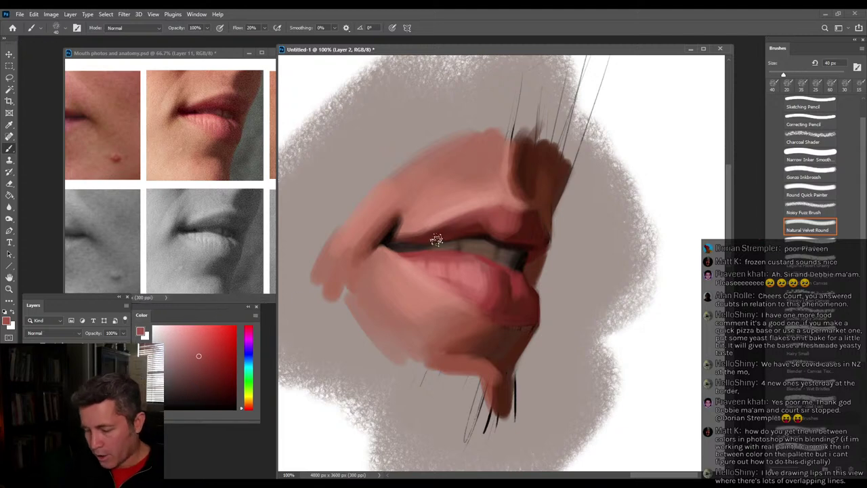
Smooth the cheek fold and skin around the near mouth corner with sampled skin pinks at 40 px and 35 px.
alt+click(395, 200)
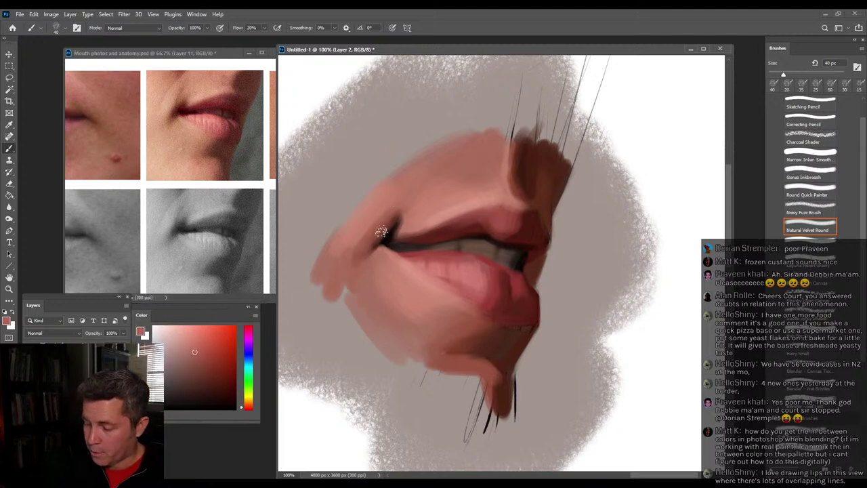
alt+click(375, 223)
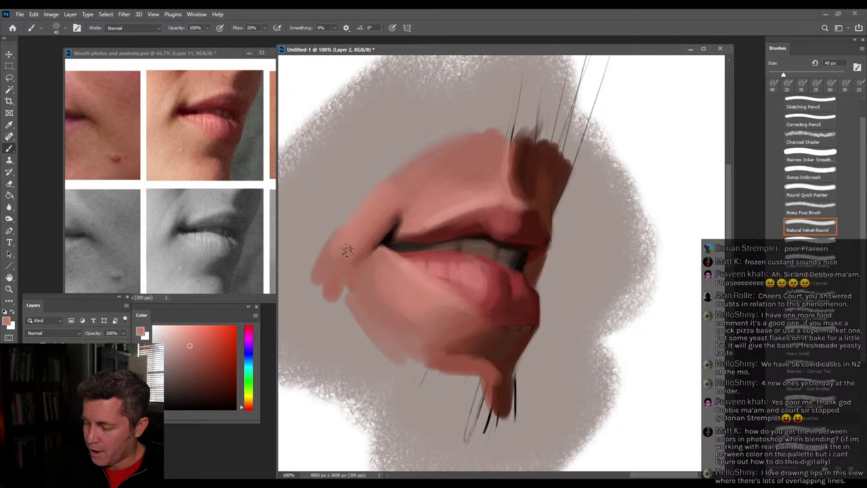
key(alt)
alt+click(486, 213)
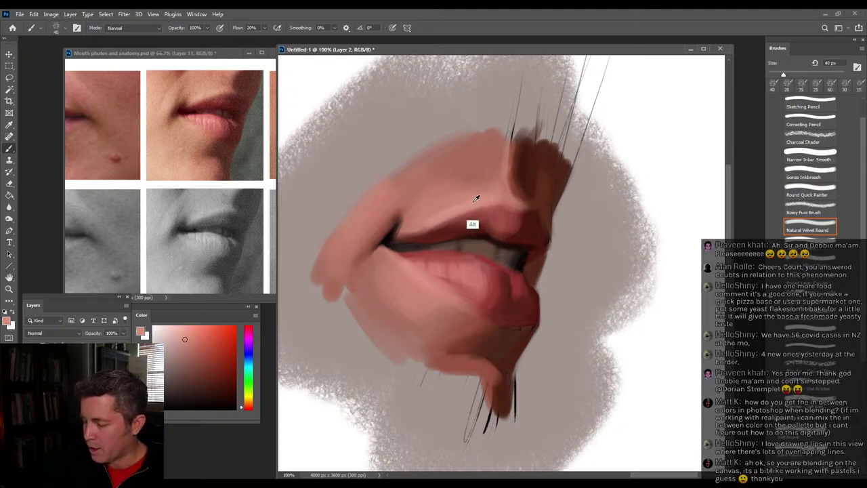
key(bracketleft)
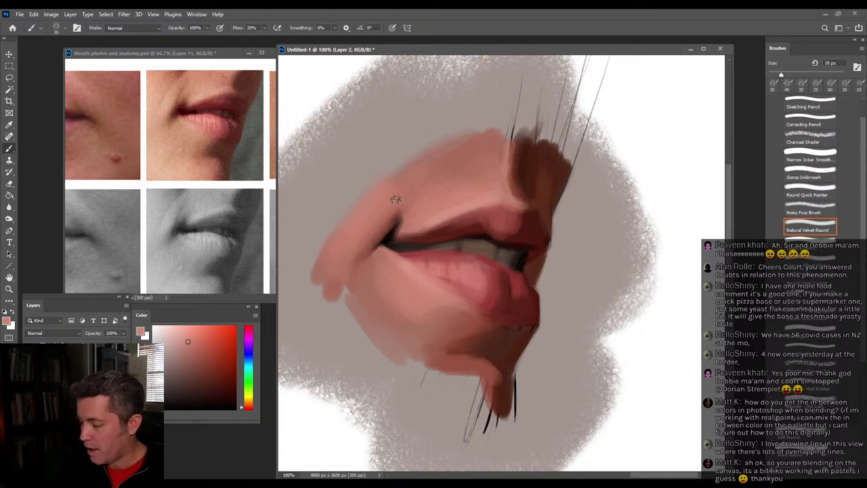
Cover the sketch lines along the far edge of the lower lip and chin with sampled background grey at 35 px.
alt+click(512, 223)
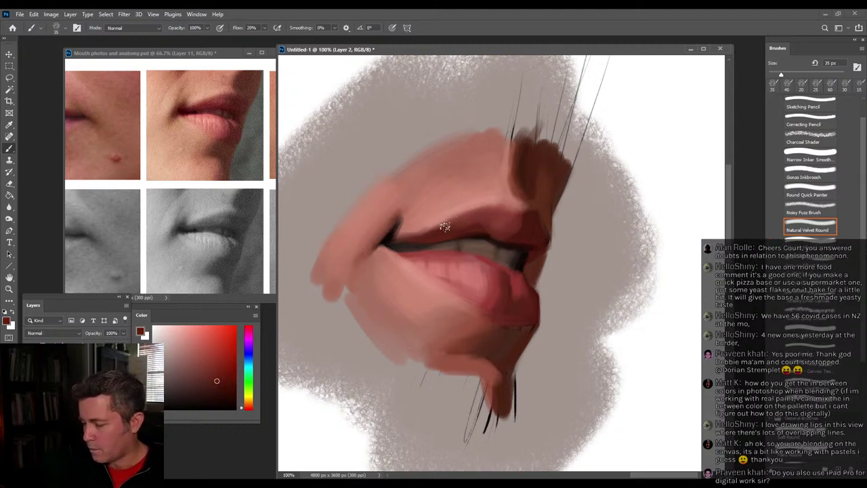
alt+click(551, 329)
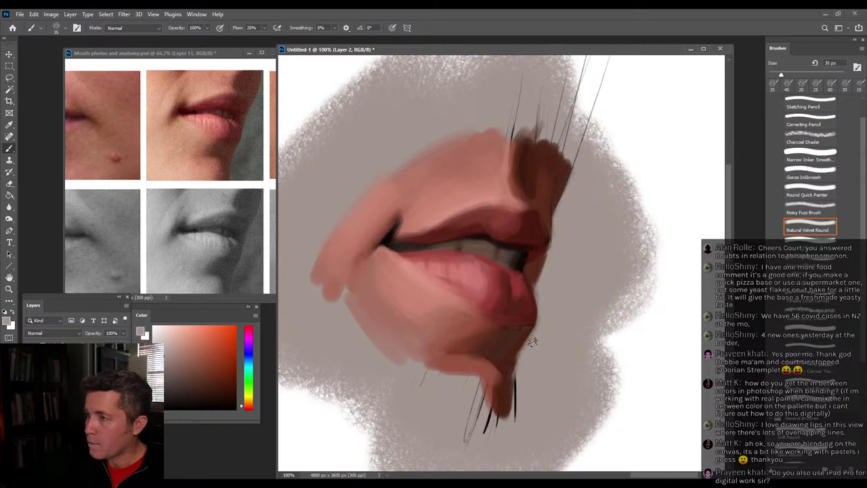
drag(516, 359, 515, 397)
drag(541, 320, 532, 336)
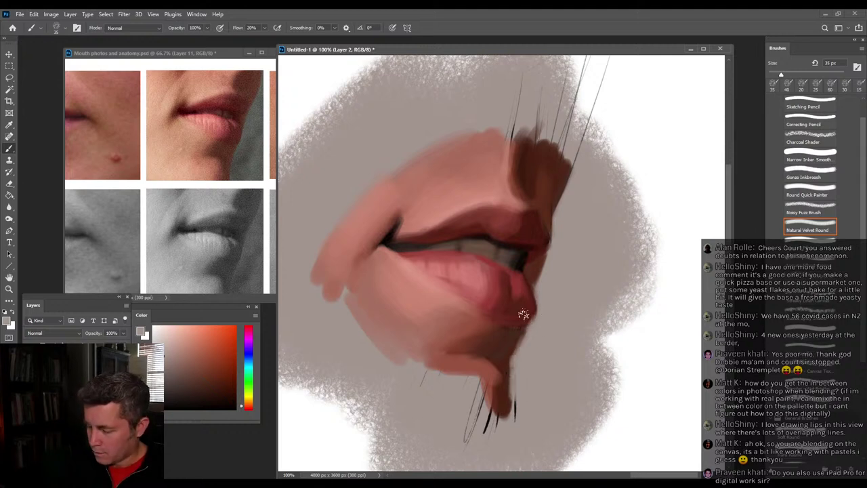
Blend sampled deep red and pinks across the underside and middle of the lower lip at 20 px and 30 px.
alt+click(499, 302)
key(bracketleft)
key(bracketleft)
key(bracketleft)
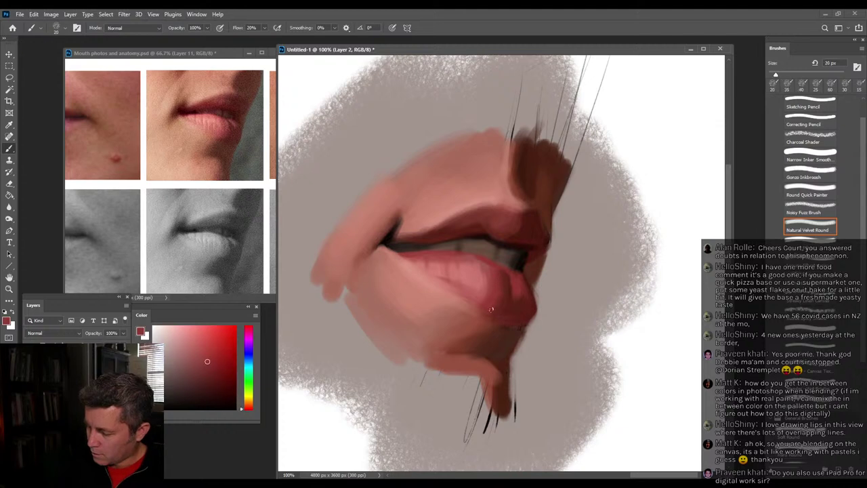
alt+click(468, 277)
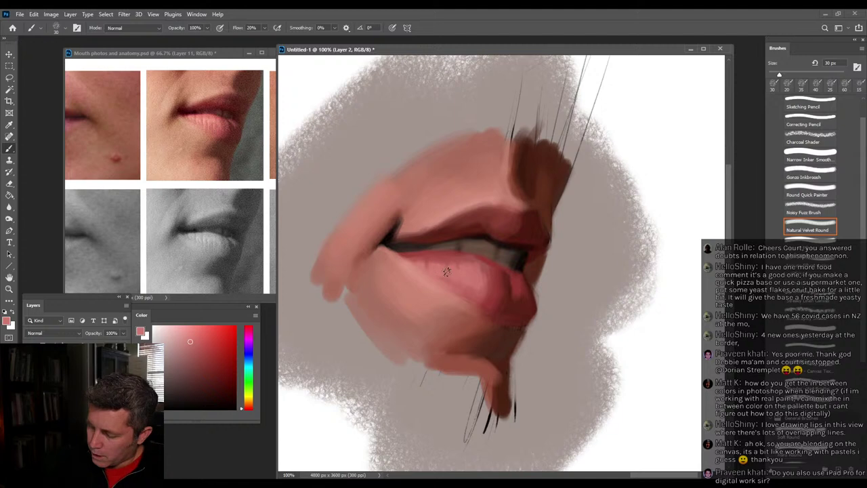
alt+click(441, 260)
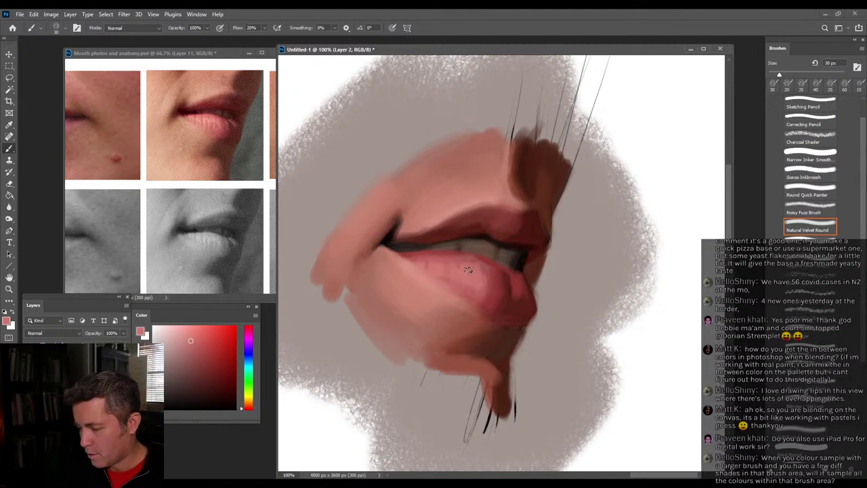
Work soft vertical creases into the lower lip with darker pink and sampled deep red at 25 px and 10 px.
click(200, 350)
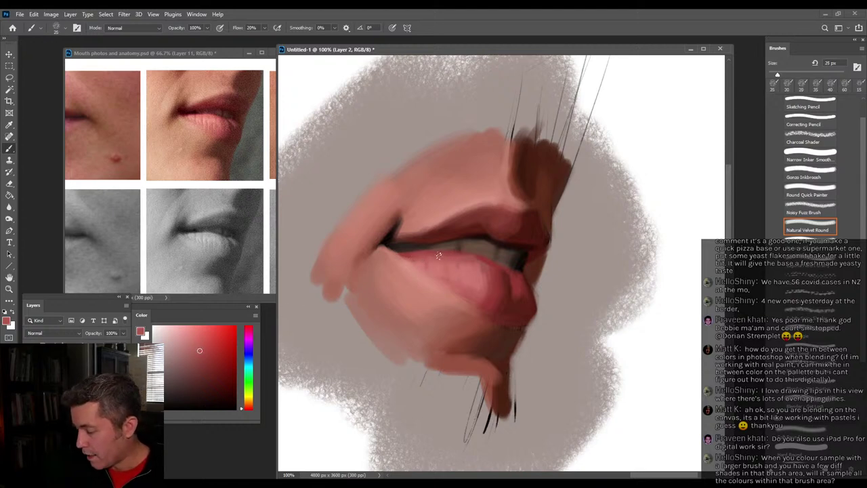
alt+click(490, 264)
alt+click(479, 303)
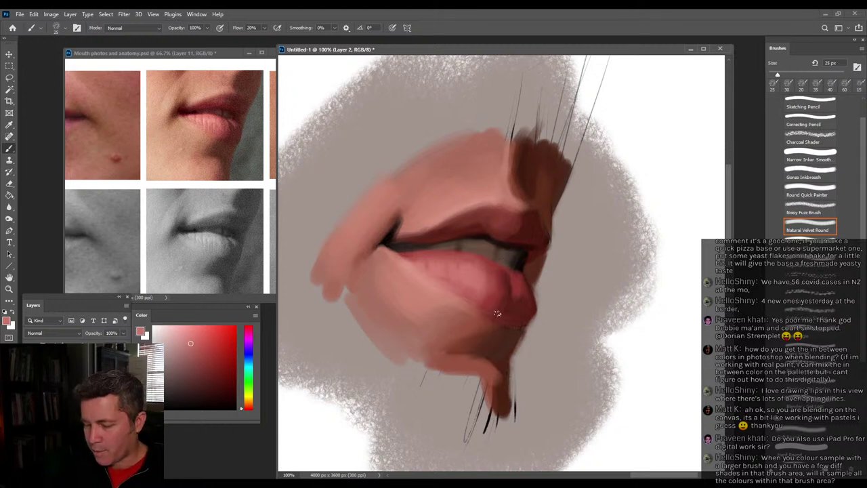
alt+click(486, 278)
key(bracketleft)
key(bracketleft)
key(bracketleft)
alt+click(494, 290)
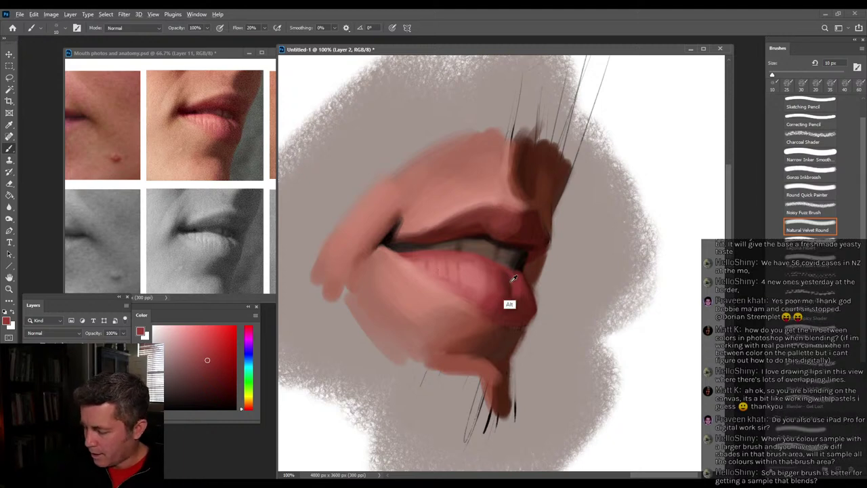
Blend the far side of the lower lip with sampled deep reds at 25 px.
key(bracketright)
key(bracketright)
key(bracketright)
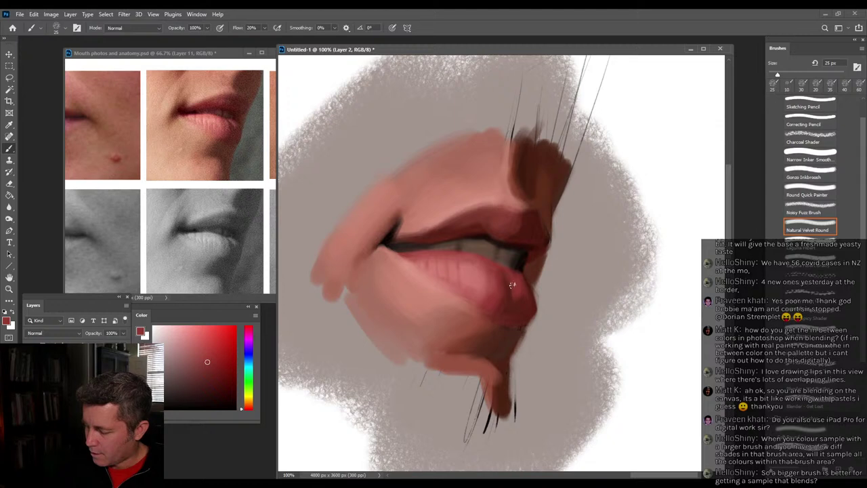
alt+click(530, 300)
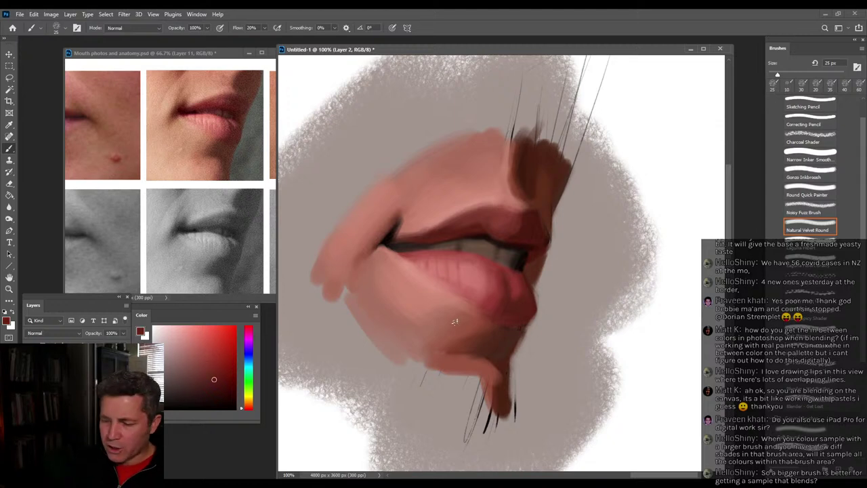
alt+click(515, 292)
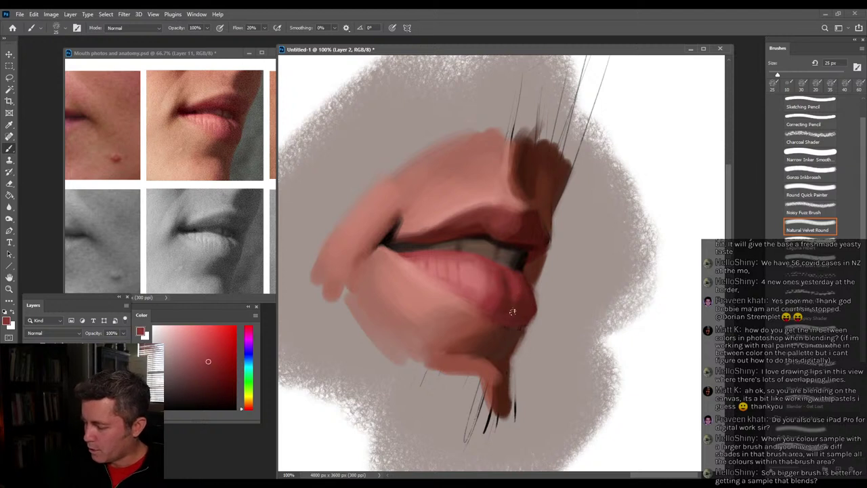
Clean the lower lip's far outline with sampled background grey at 25 px and touch up the far edge with dark brown at 10 px.
alt+click(550, 319)
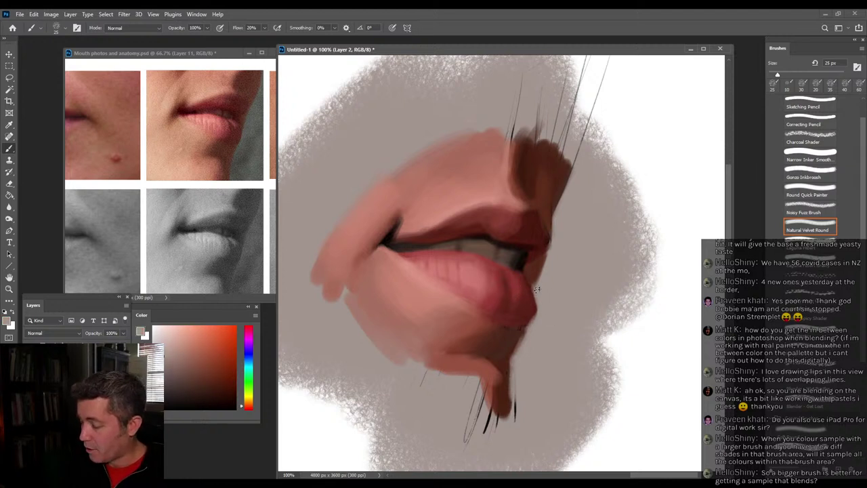
drag(540, 304, 519, 351)
alt+click(536, 248)
key(bracketleft)
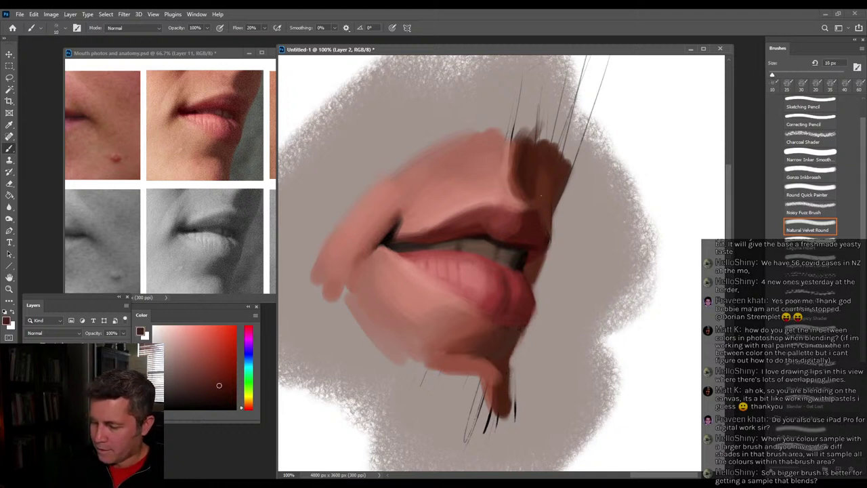
Soften the upper lip's peak and the shadow edge of the philtrum with sampled muted reds and brown at 30 px.
alt+click(526, 229)
key(bracketleft)
key(bracketright)
key(bracketright)
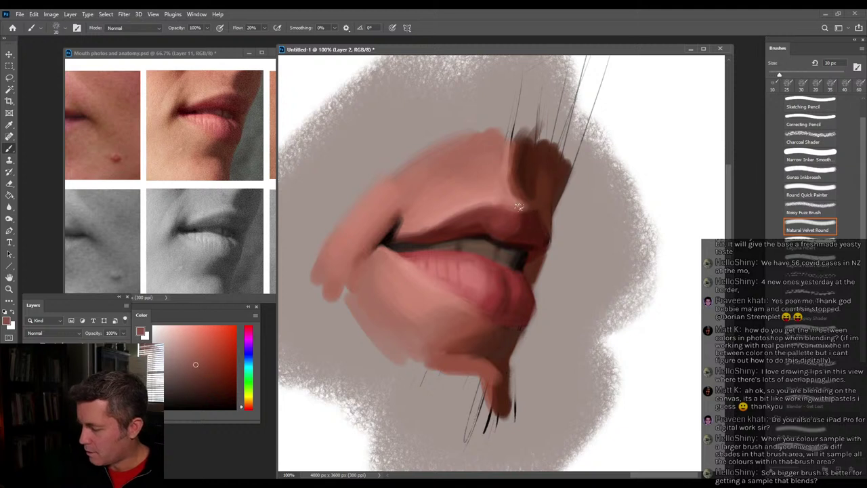
alt+click(504, 207)
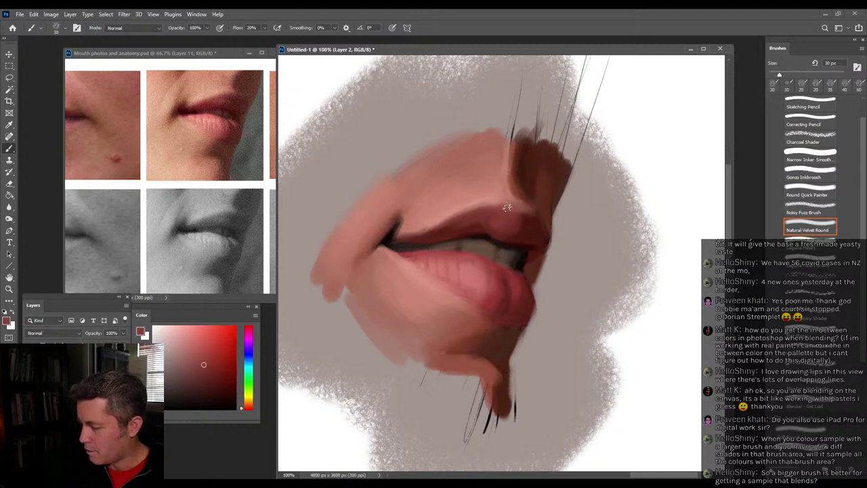
alt+click(523, 183)
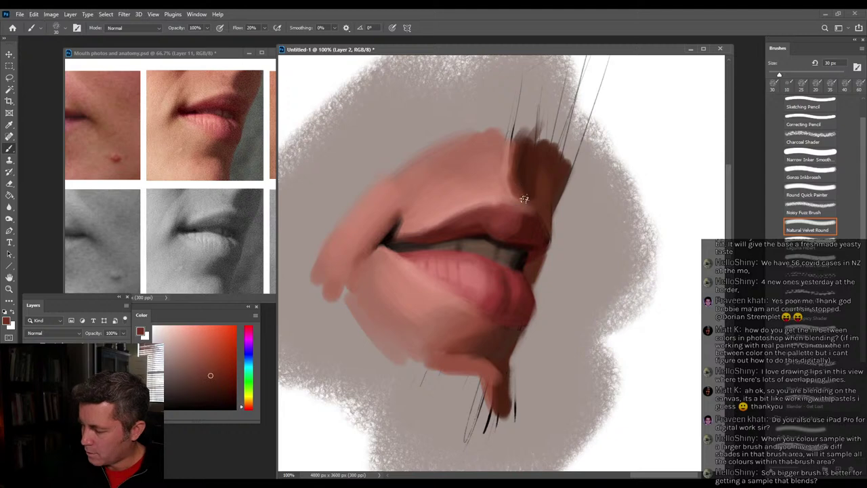
drag(509, 191, 513, 133)
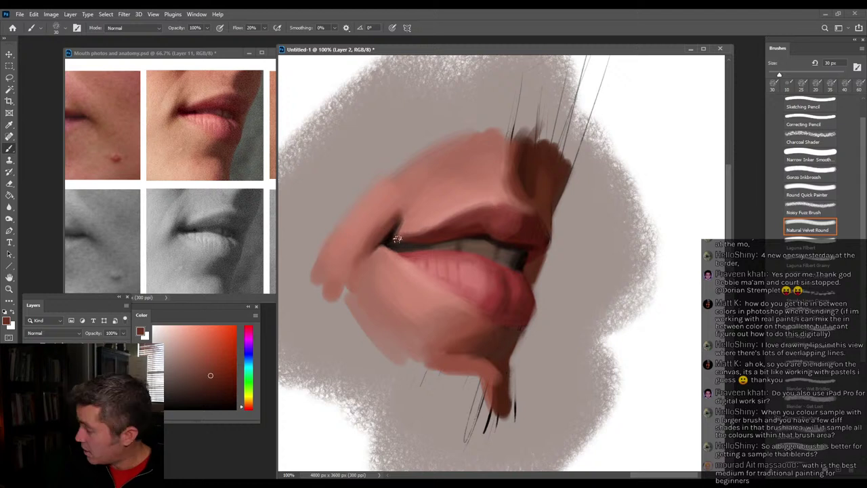
Smooth the skin above the near mouth corner and the upper lip's border with sampled skin pinks and red at 30 px.
alt+click(372, 231)
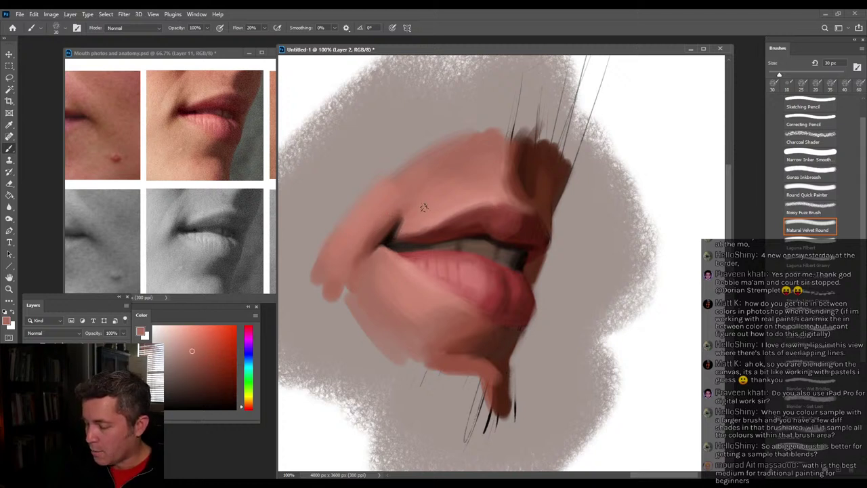
alt+click(411, 218)
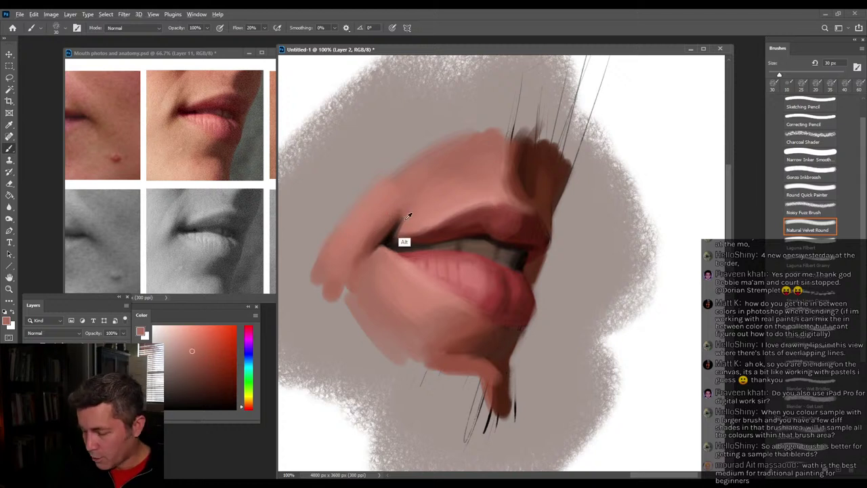
alt+click(494, 195)
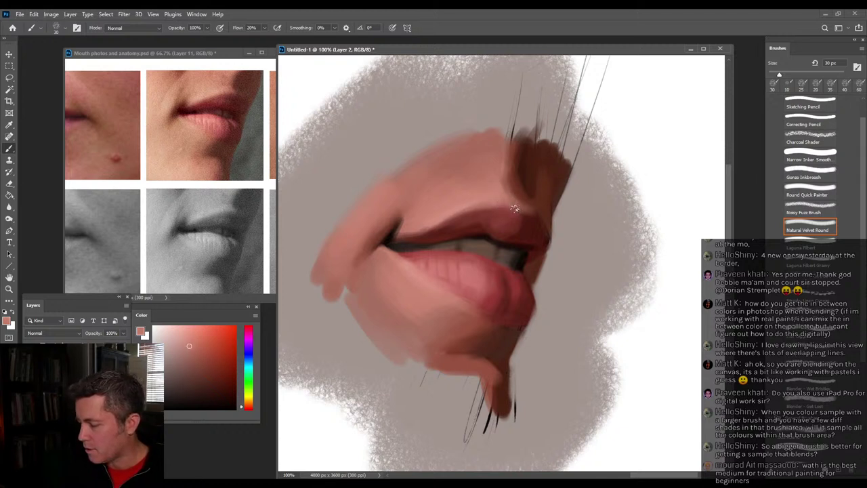
alt+click(501, 237)
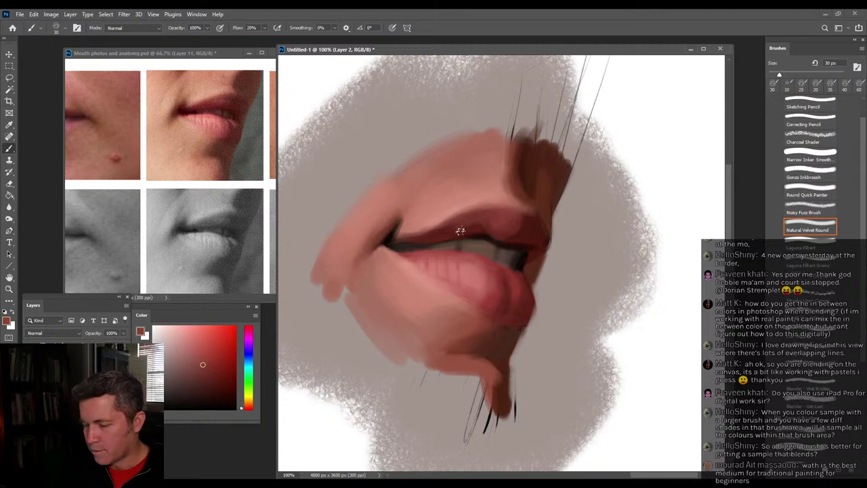
alt+click(471, 206)
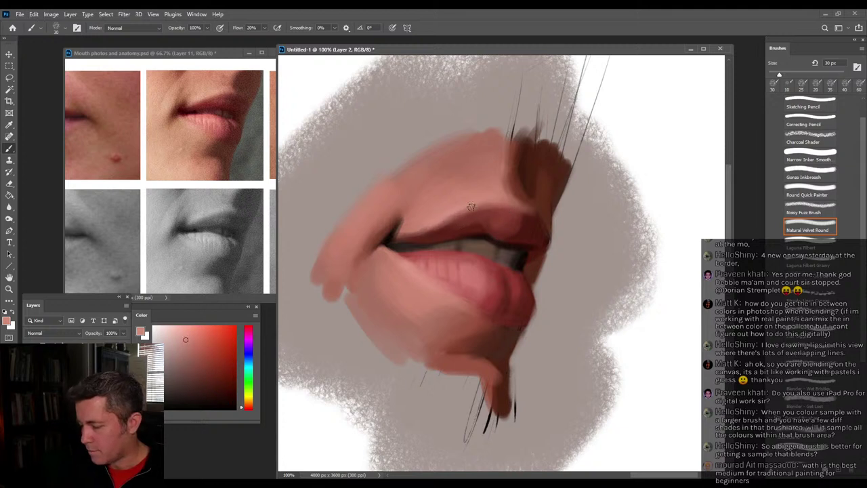
Soften the near end and centre of the lower lip with sampled pinks and deep red at 25 px.
alt+click(429, 252)
key(bracketleft)
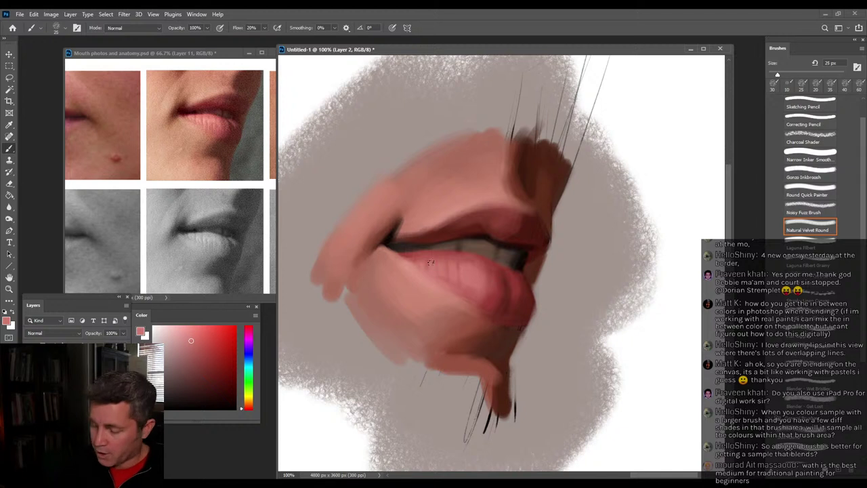
drag(407, 256, 424, 263)
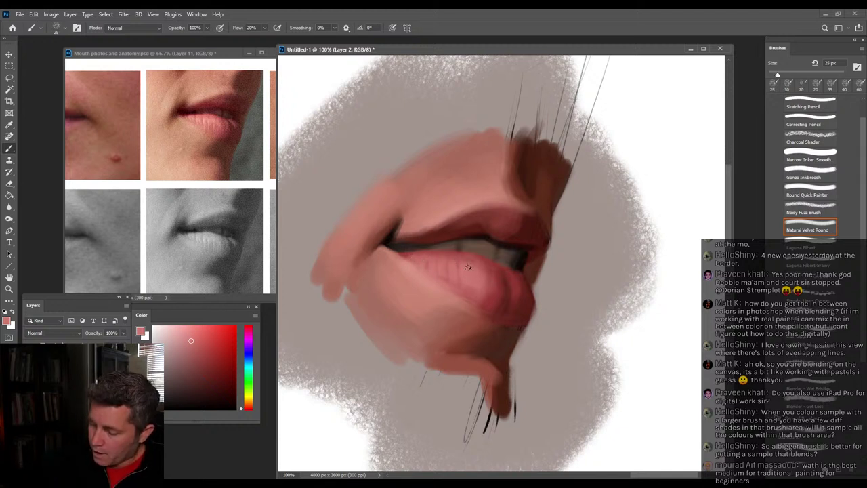
alt+click(493, 274)
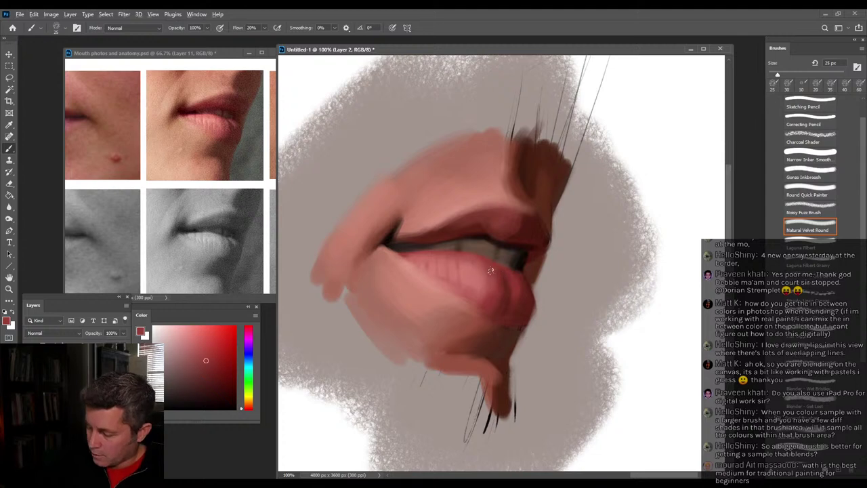
alt+click(505, 281)
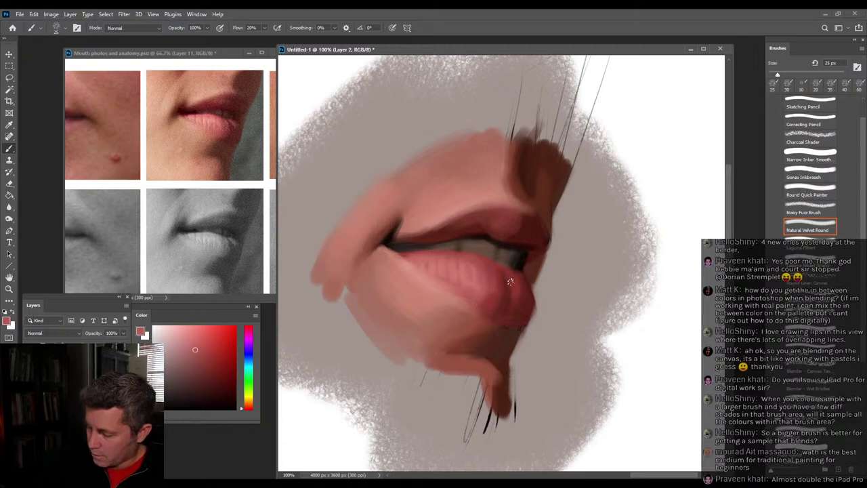
Shade the centre and far side of the upper lip with sampled dark reds and browns at 25 px and 15 px.
alt+click(489, 237)
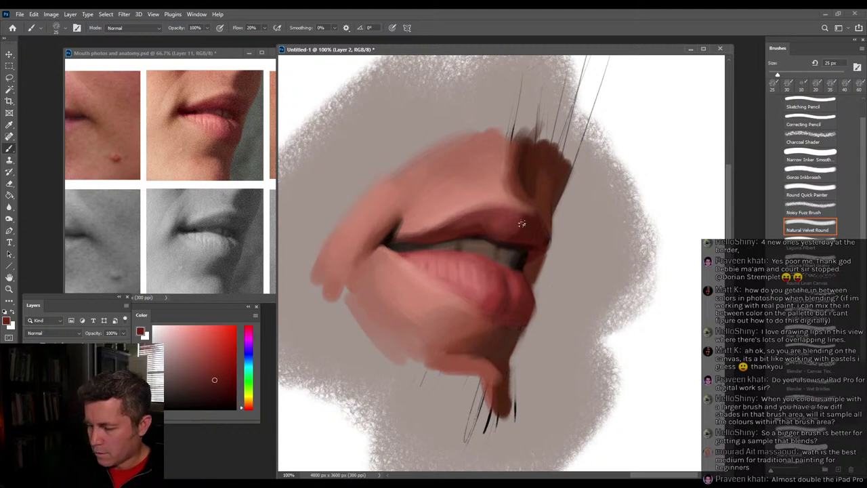
alt+click(519, 255)
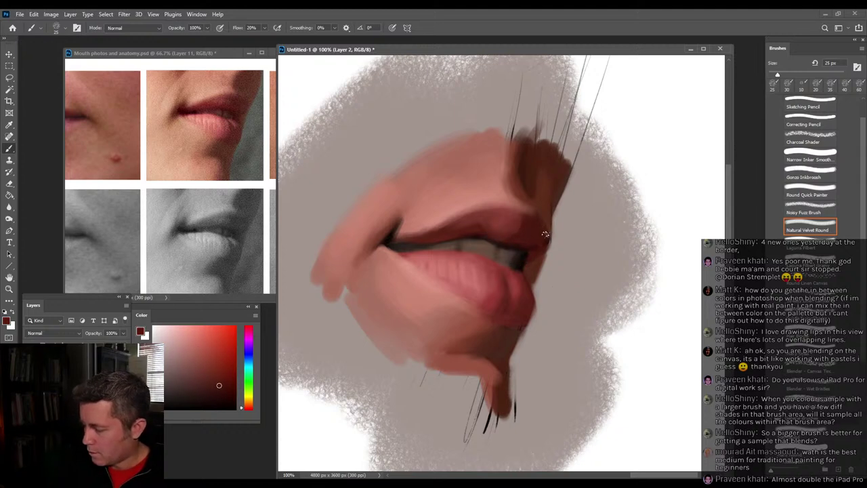
alt+click(538, 214)
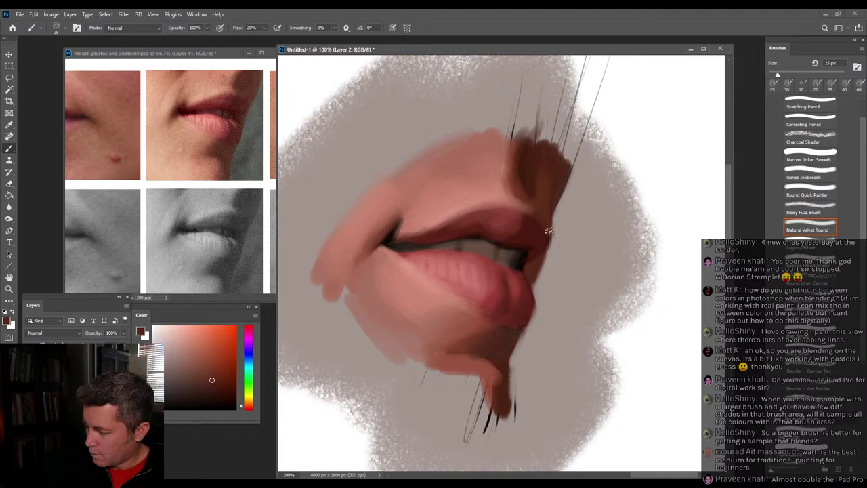
key(bracketleft)
alt+click(536, 257)
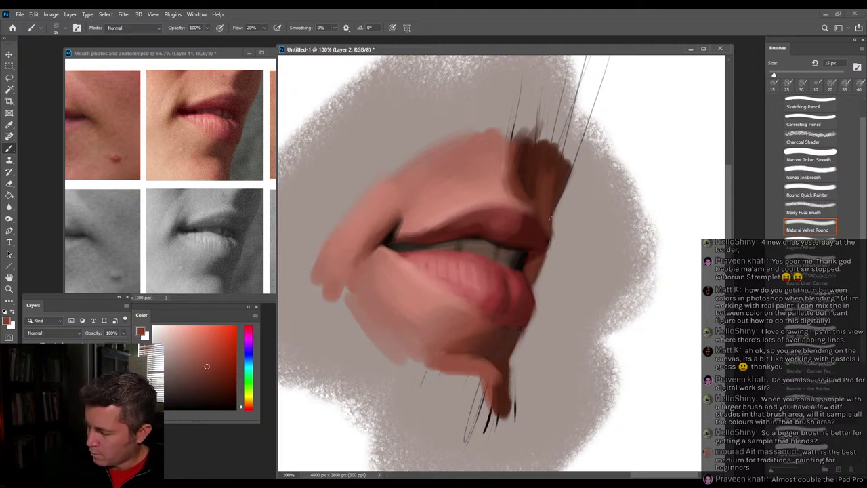
Deepen the shadowed skin above the far upper lip with sampled dark brown at 35 px and pick up the adjoining skin pink.
key(bracketright)
key(bracketright)
alt+click(556, 195)
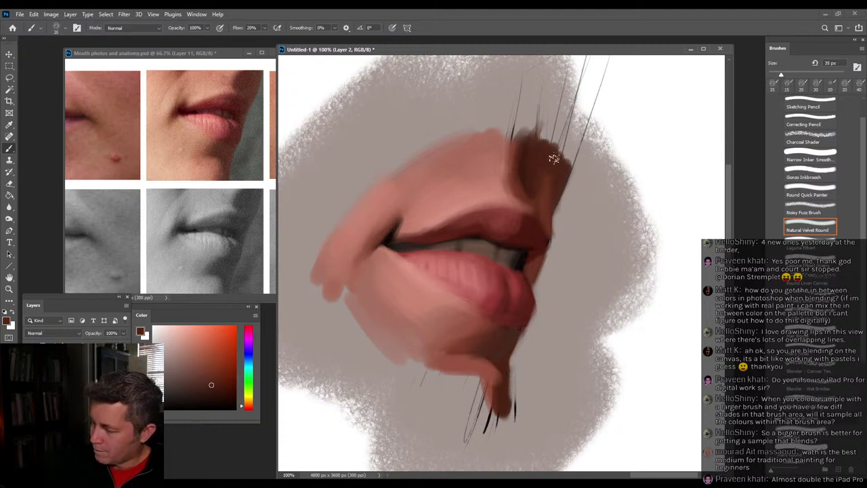
alt+click(503, 192)
Blend the shadowed skin around the near mouth corner with sampled skin pink and brown at 35 px, adding dark red at 15 px.
alt+click(387, 230)
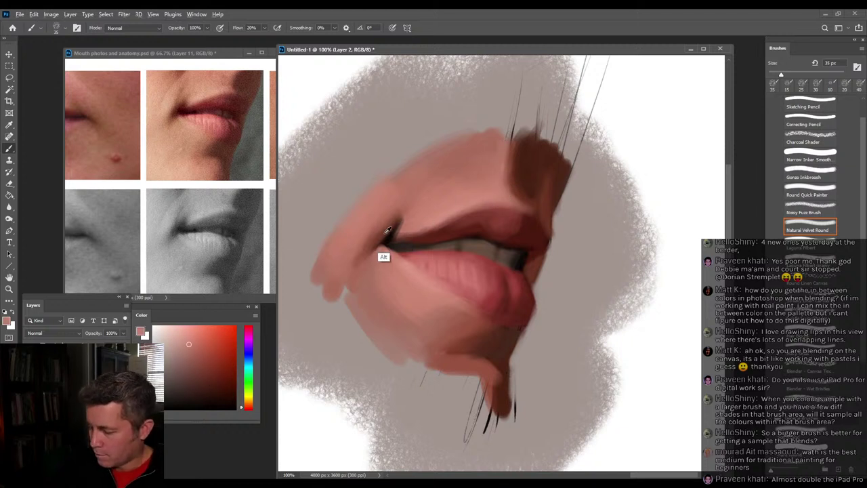
drag(361, 249, 418, 189)
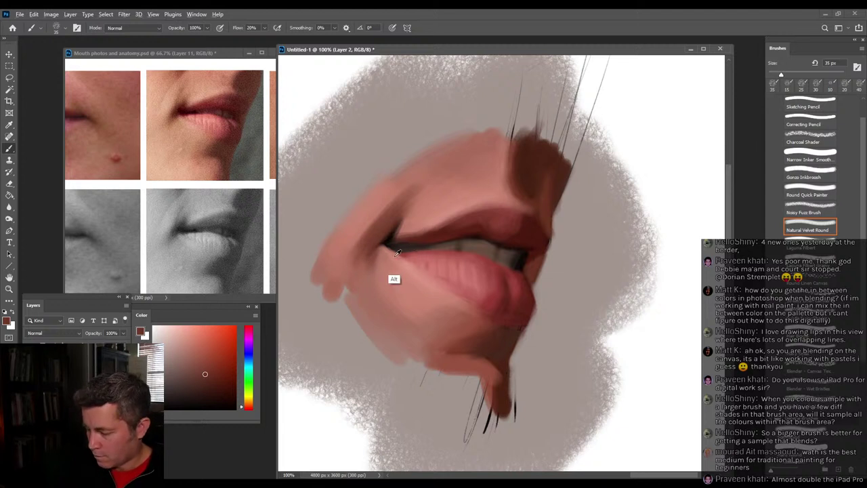
alt+click(521, 237)
key([)
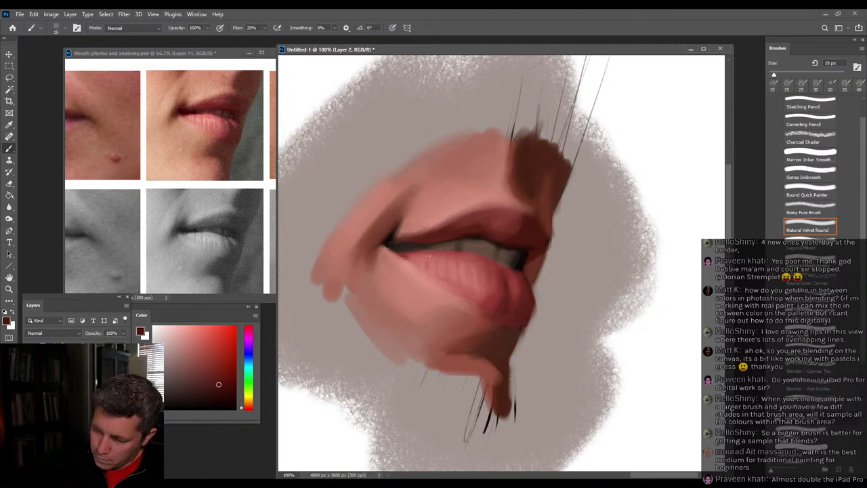
Lighten and smooth the near half of the lower lip with sampled light pink and red at 15 px and 30 px.
alt+click(440, 264)
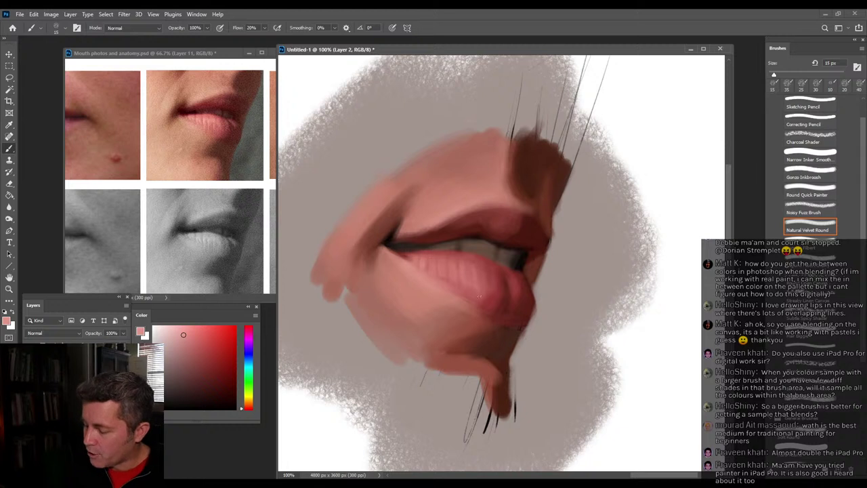
key(bracketright)
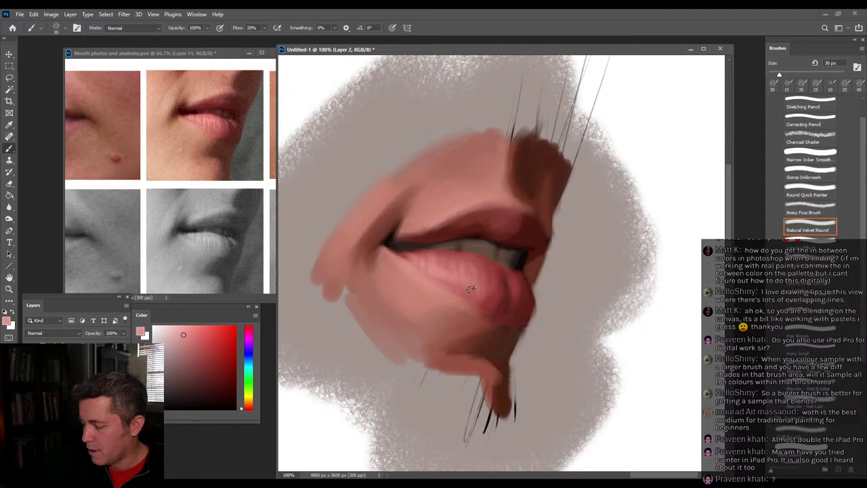
alt+click(482, 295)
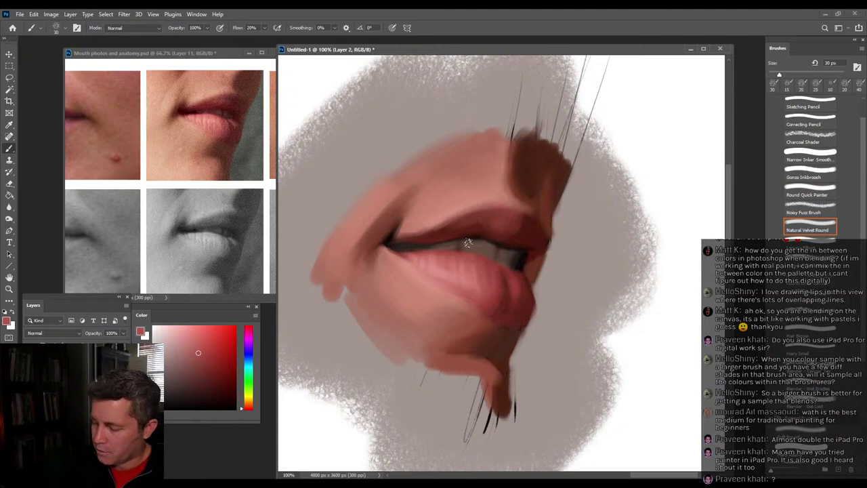
Refine the upper lip's lower edge and the teeth with sampled dark reds and grey-brown at 25 px and 15 px.
key([)
alt+click(501, 229)
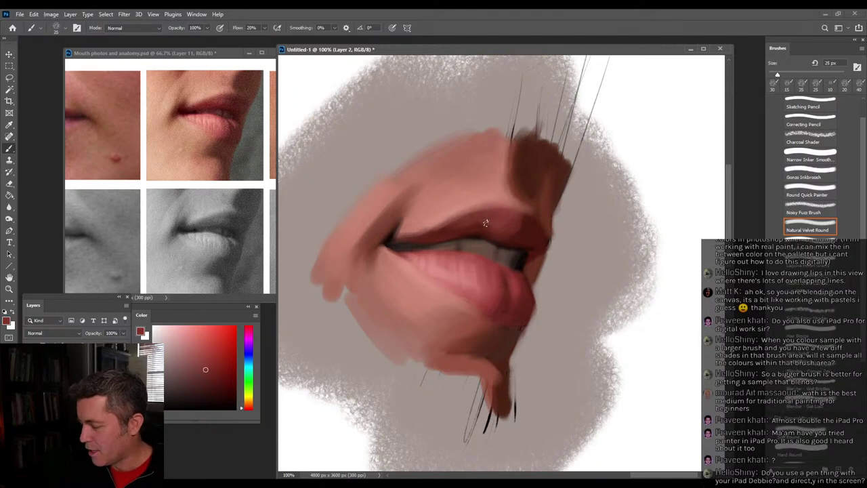
alt+click(471, 252)
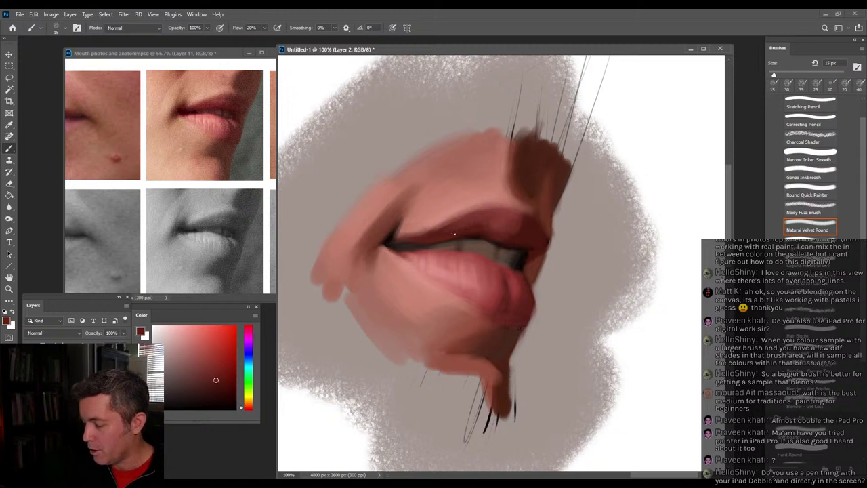
alt+click(488, 256)
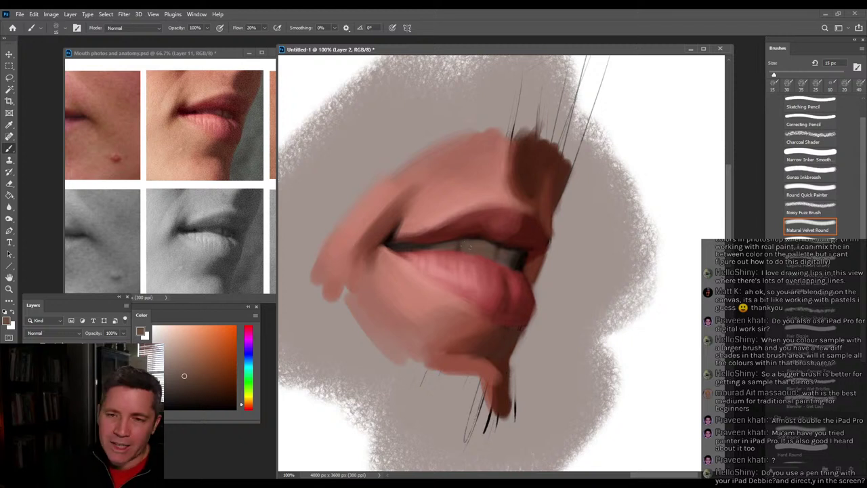
Smooth the skin below the near end of the lower lip with sampled skin pinks at 35 px and 50 px.
alt+click(458, 333)
key(bracketright)
key(bracketright)
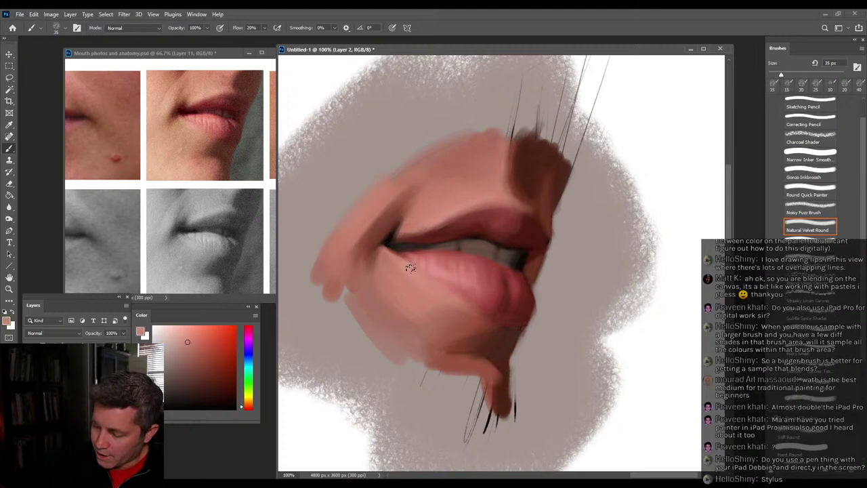
key(alt)
alt+click(447, 325)
key(bracketright)
key(bracketright)
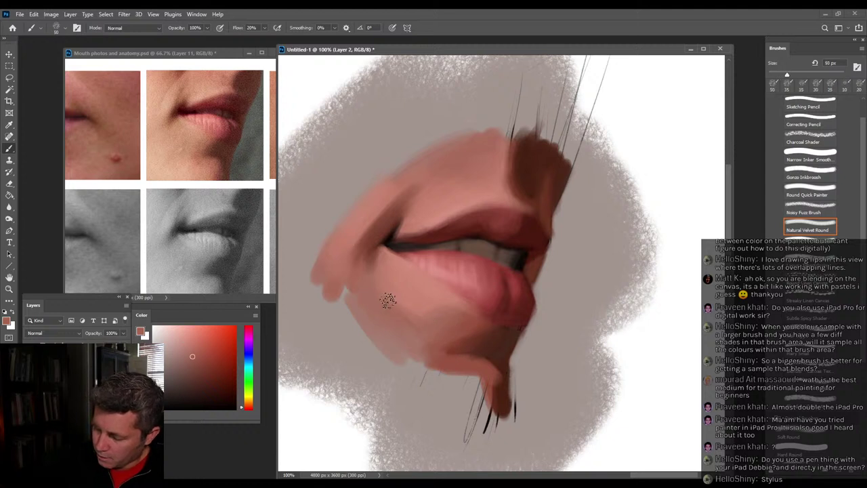
Blend the chin shadow and paint lighter skin along the chin's lower edge with sampled brown and pinks at 50 px.
alt+click(476, 347)
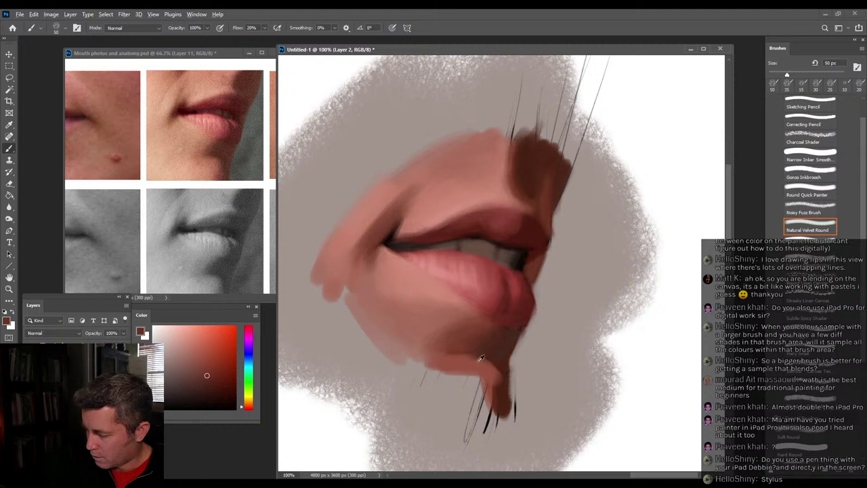
alt+click(431, 335)
mouse_move(477, 366)
mouse_down()
mouse_move(445, 363)
mouse_move(474, 368)
mouse_move(438, 374)
mouse_move(444, 378)
mouse_move(452, 351)
mouse_move(476, 365)
mouse_move(436, 374)
mouse_move(406, 354)
mouse_up()
alt+click(414, 298)
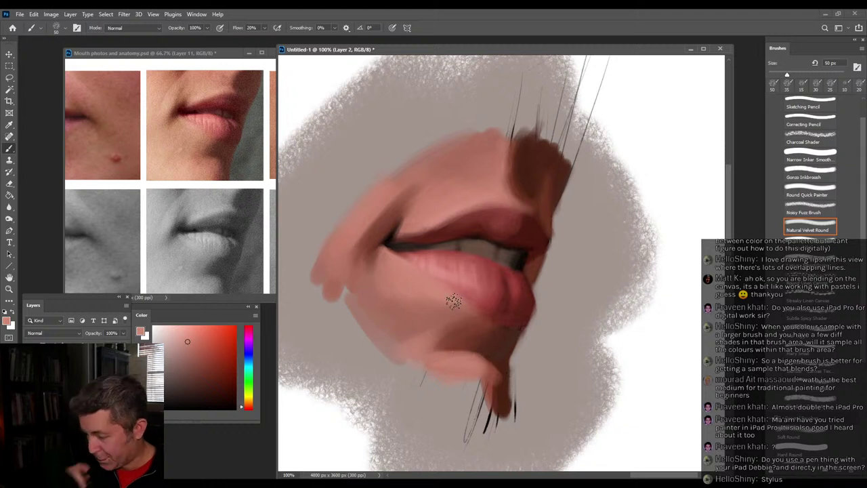
Soften the shadow edge above the upper lip and the near cheek fold with sampled skin tones at 50 px.
mouse_move(502, 188)
mouse_down()
mouse_move(514, 160)
mouse_move(513, 196)
mouse_move(516, 184)
mouse_up()
alt+click(513, 178)
alt+click(513, 150)
alt+click(406, 184)
drag(368, 224, 395, 202)
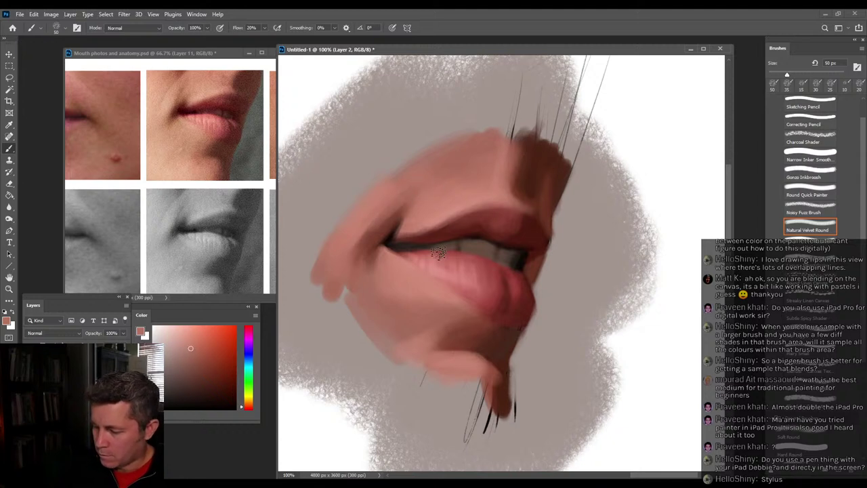
Tint the skin below the lower lip with a yellower tan and blend it using a sampled brown at 50 px.
alt+click(407, 275)
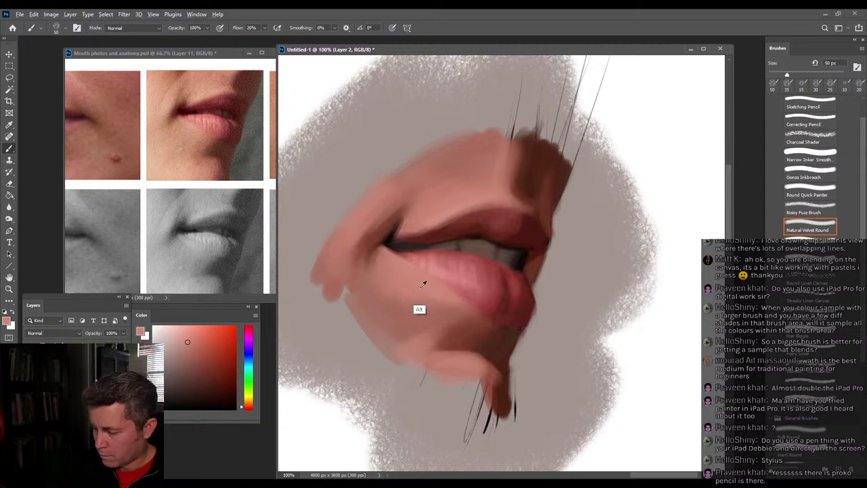
drag(250, 406, 248, 402)
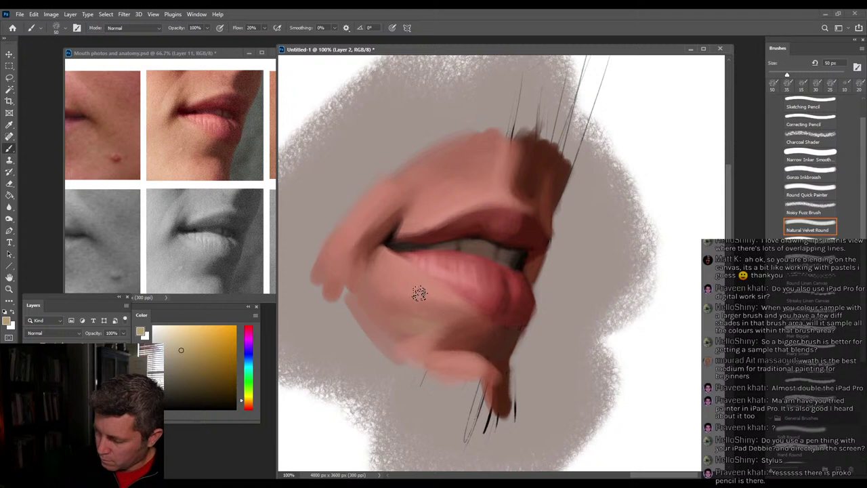
alt+click(406, 315)
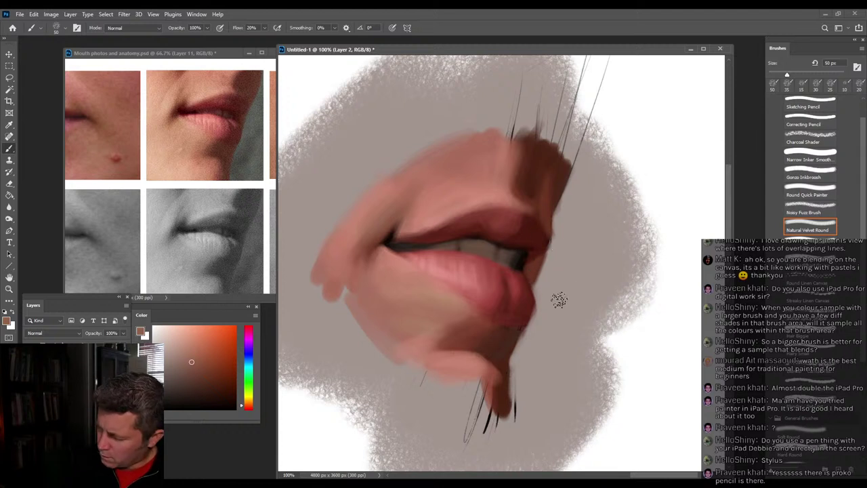
Clean up the far contour of the mouth and chin with sampled background grey and dark brown at 30 px and 25 px.
key(bracketleft)
key(bracketleft)
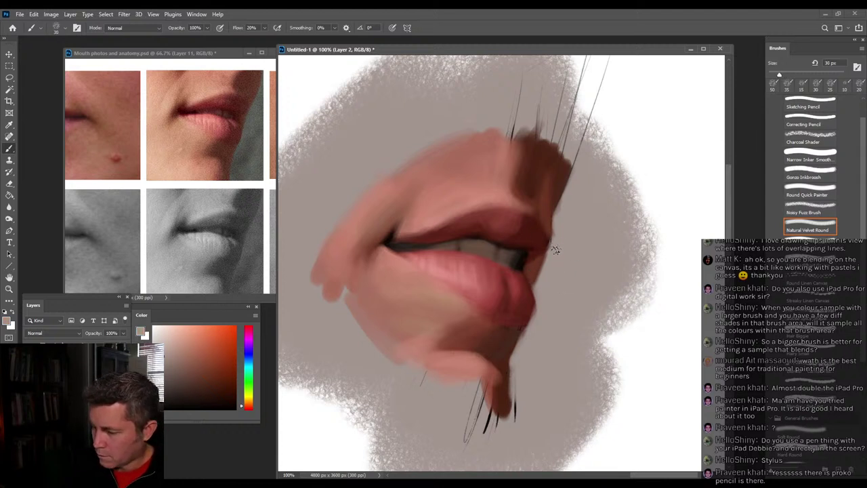
alt+click(555, 221)
key(bracketleft)
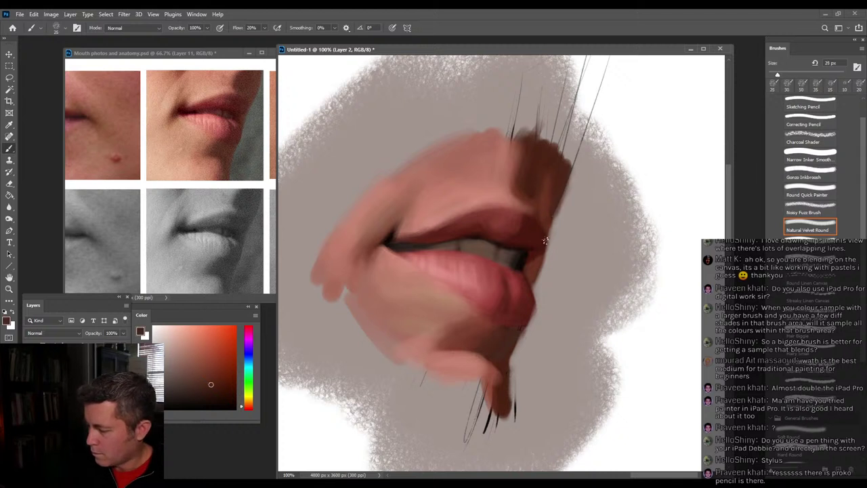
alt+click(579, 233)
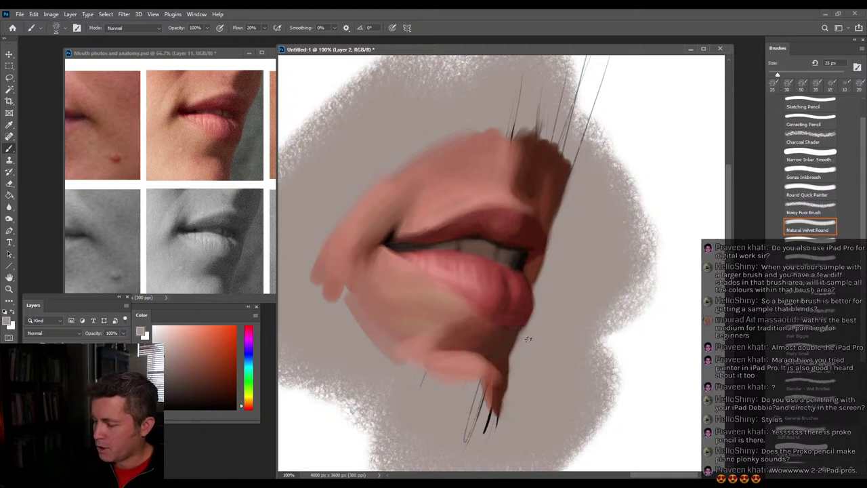
Soften the lower lip's bottom border into the skin with sampled pinks and brown at 25 px and 35 px.
alt+click(474, 316)
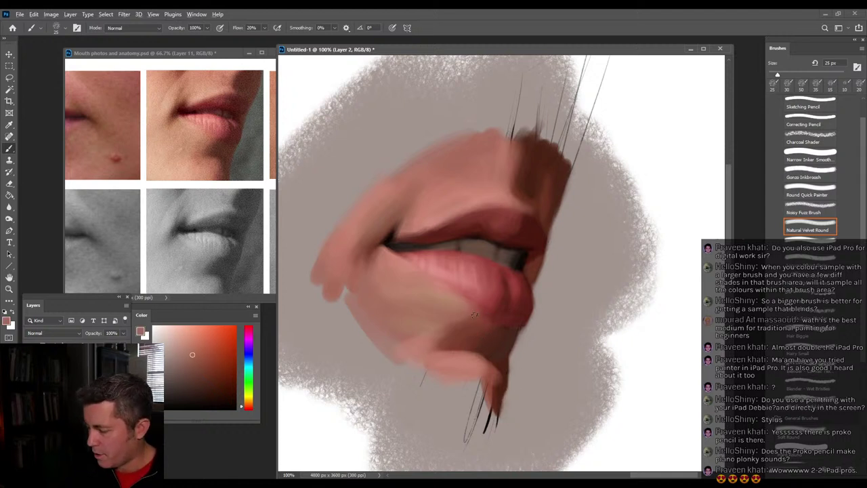
alt+click(496, 329)
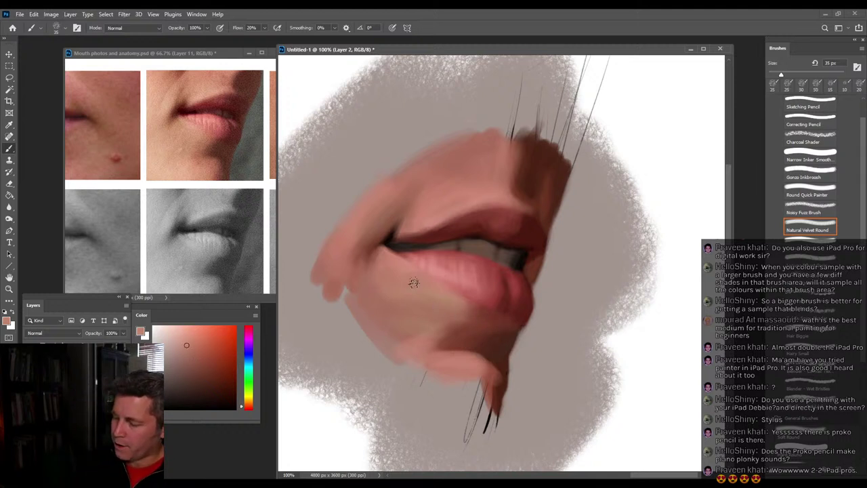
alt+click(432, 275)
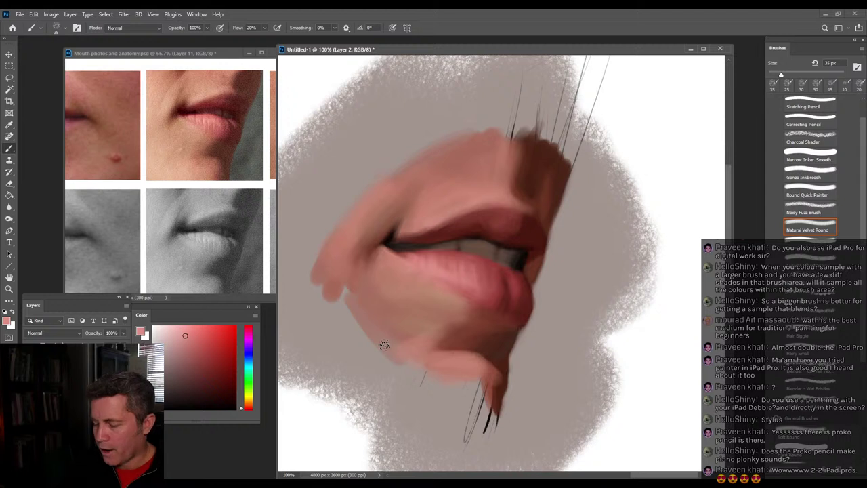
Redefine the upper lip's top border with sampled reds adjusted to lighter pinks, painting at 25 px.
alt+click(479, 237)
click(203, 355)
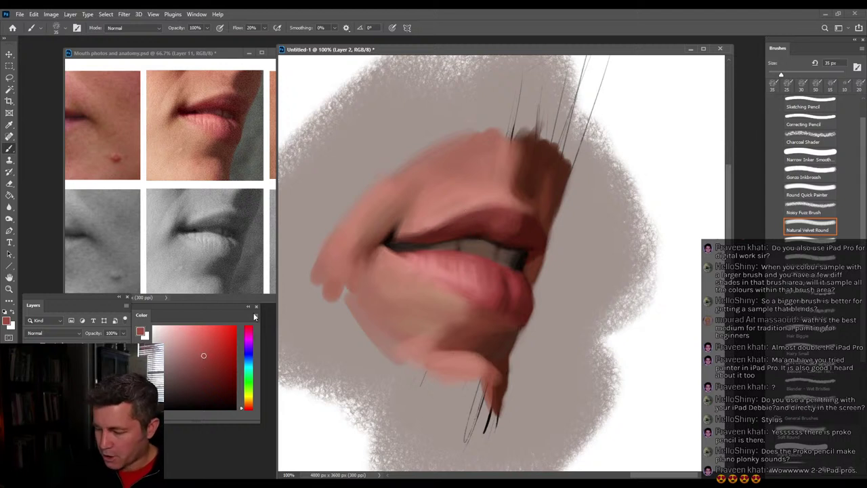
alt+click(476, 210)
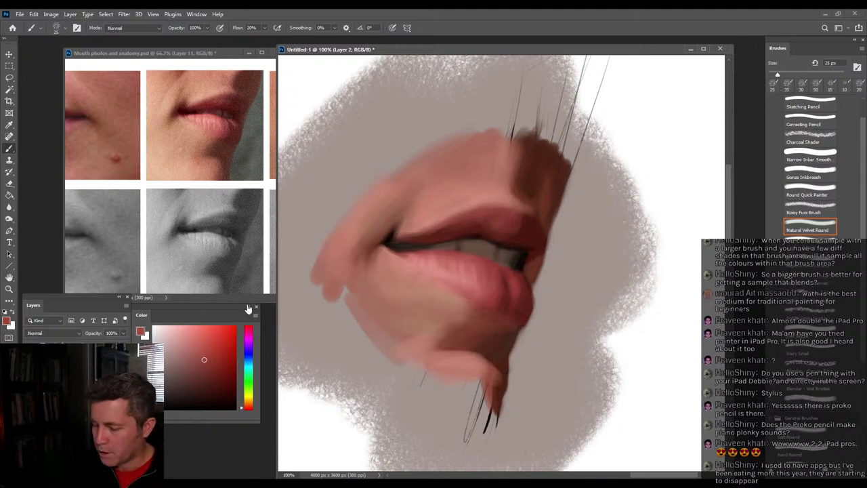
click(196, 348)
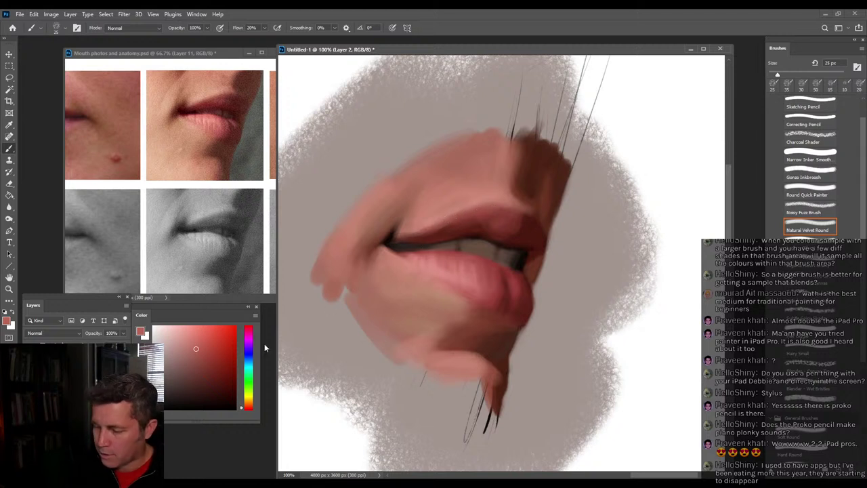
click(189, 343)
alt+click(474, 203)
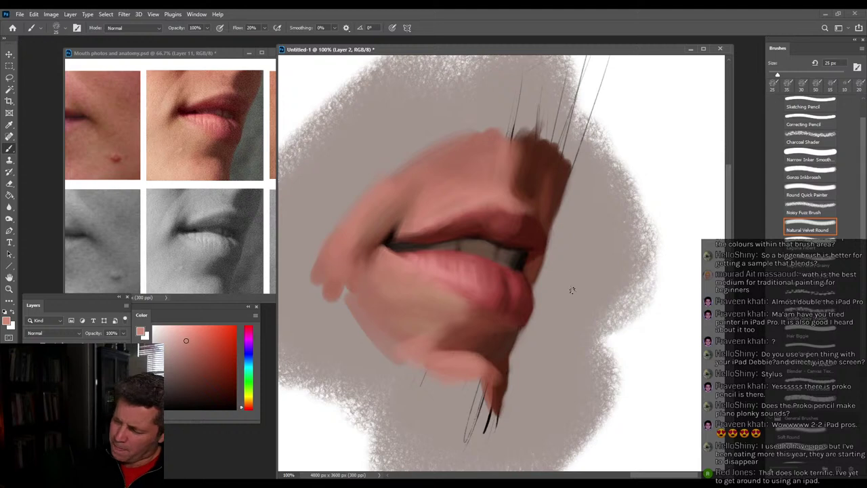
Zoom out to 16.7% and widen the painting's window over the reference photos to compare both mouth studies.
click(9, 289)
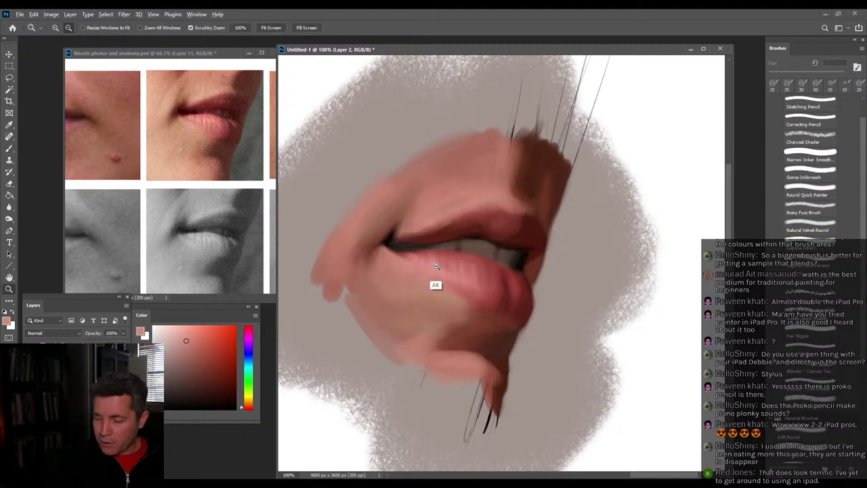
alt+click(431, 270)
alt+click(417, 300)
alt+click(433, 299)
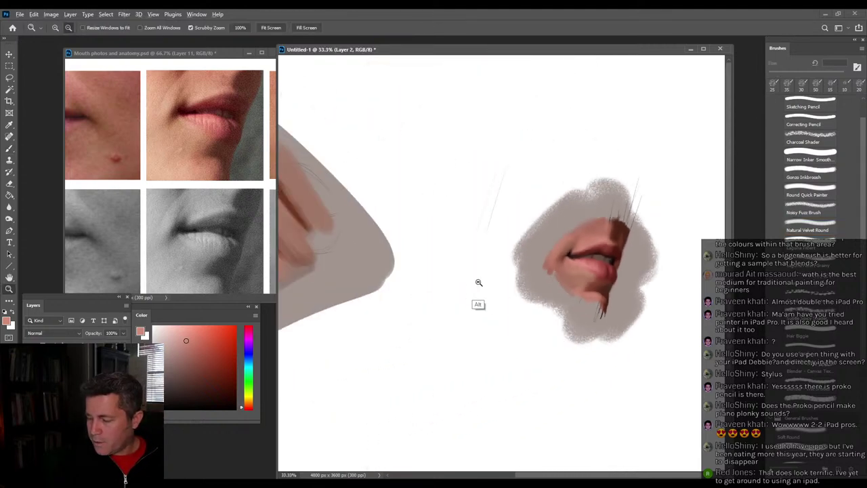
alt+click(482, 306)
alt+click(407, 264)
drag(270, 206, 57, 204)
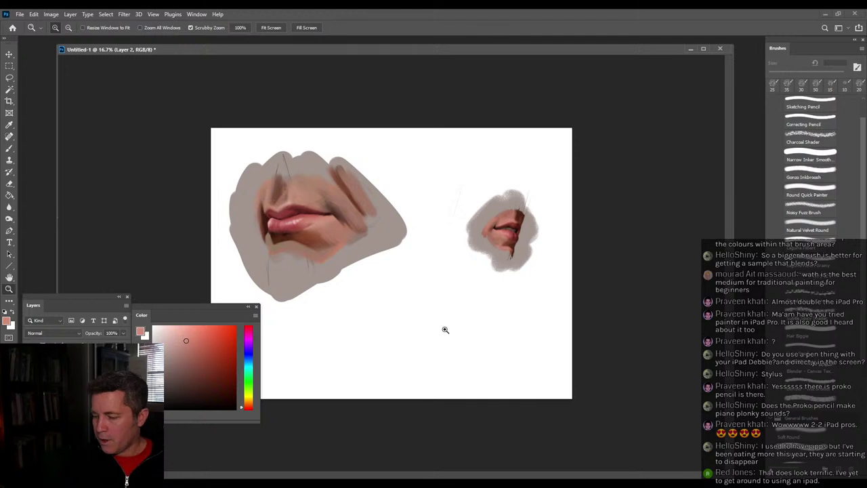